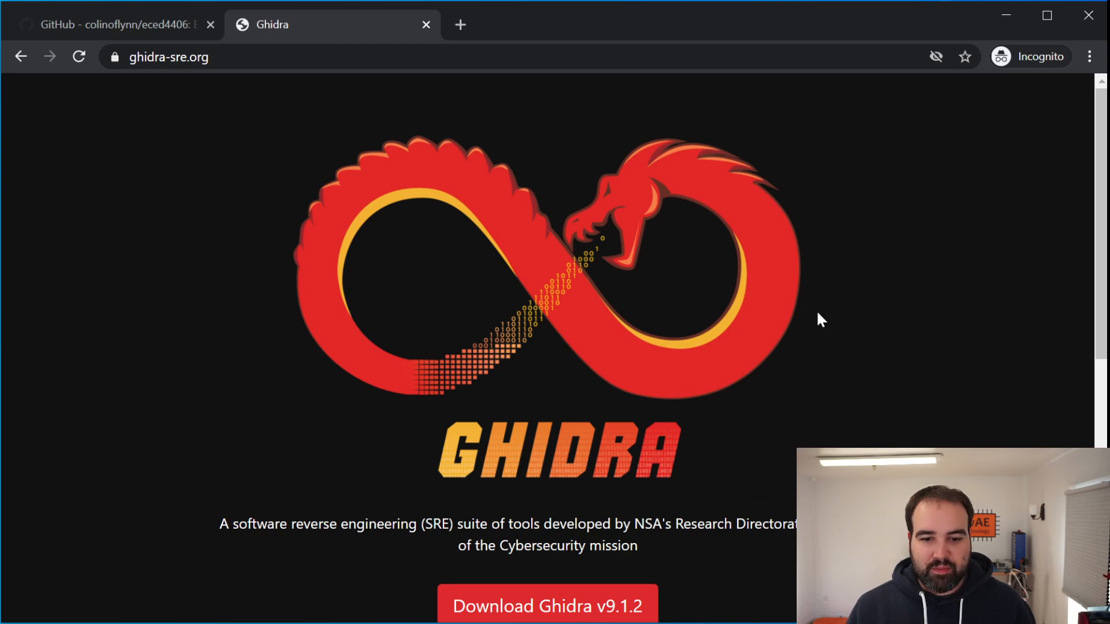
Look over the Ghidra home page's download and help sections and open the Installation Guide
{"action": "left_click_drag", "start_coordinate": [1101, 135], "coordinate": [1080, 357]}
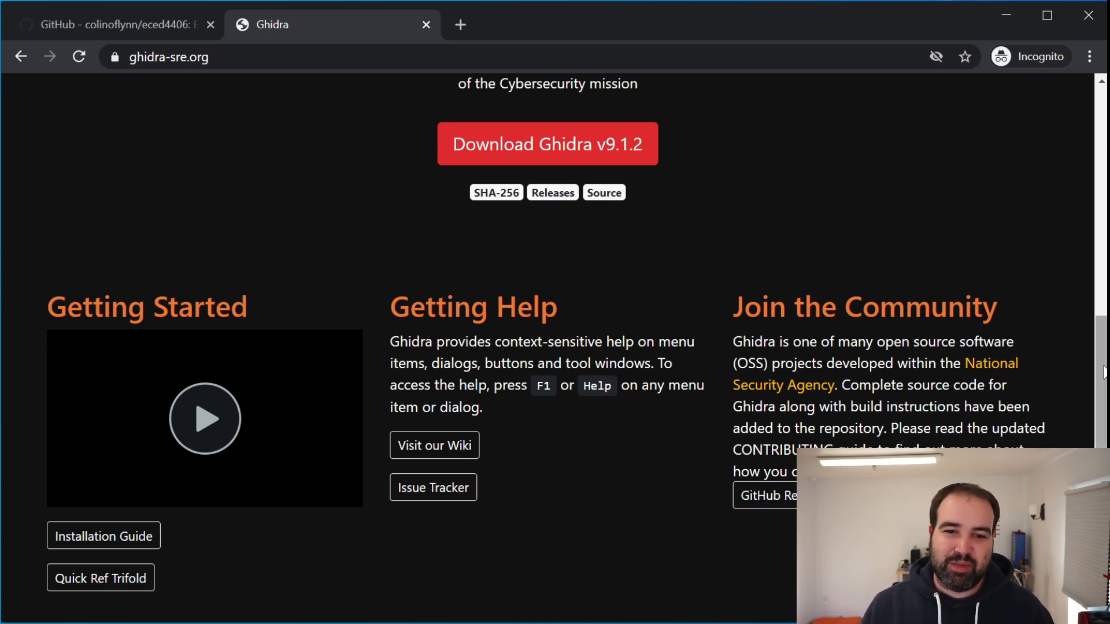
{"action": "left_click_drag", "start_coordinate": [1103, 370], "coordinate": [1064, 276]}
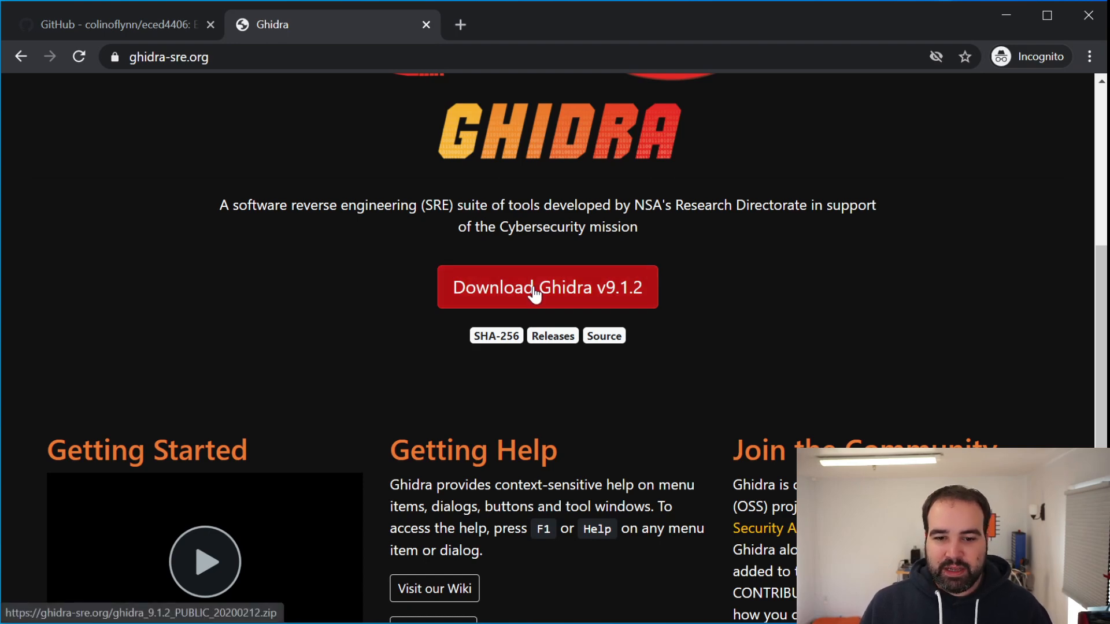
{"action": "scroll", "coordinate": [533, 292], "scroll_direction": "down", "scroll_amount": 3}
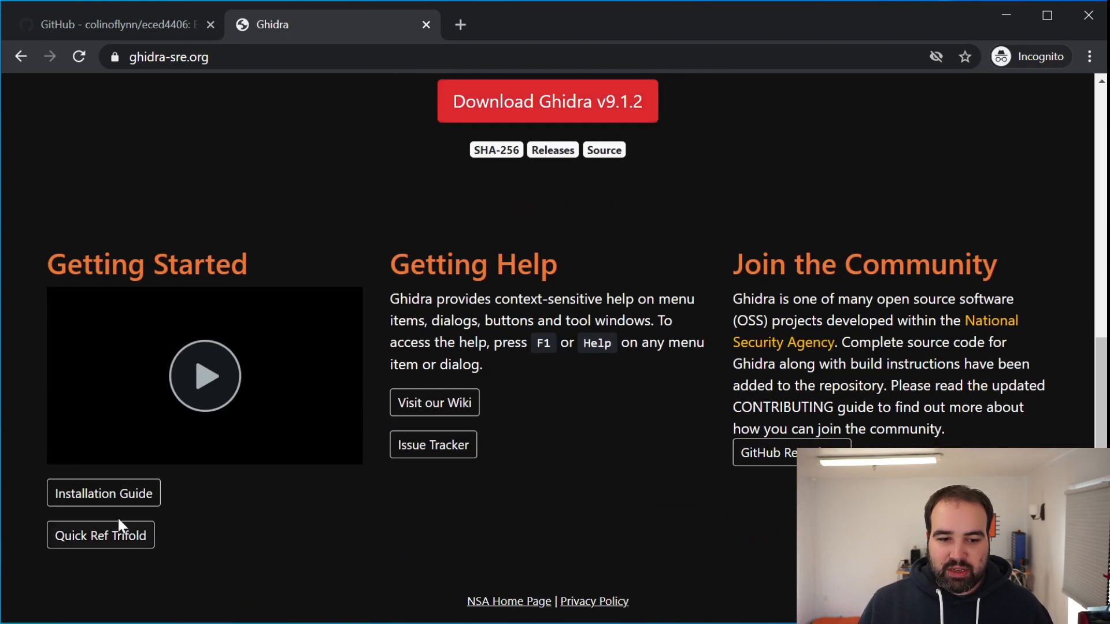
{"action": "left_click", "coordinate": [120, 505]}
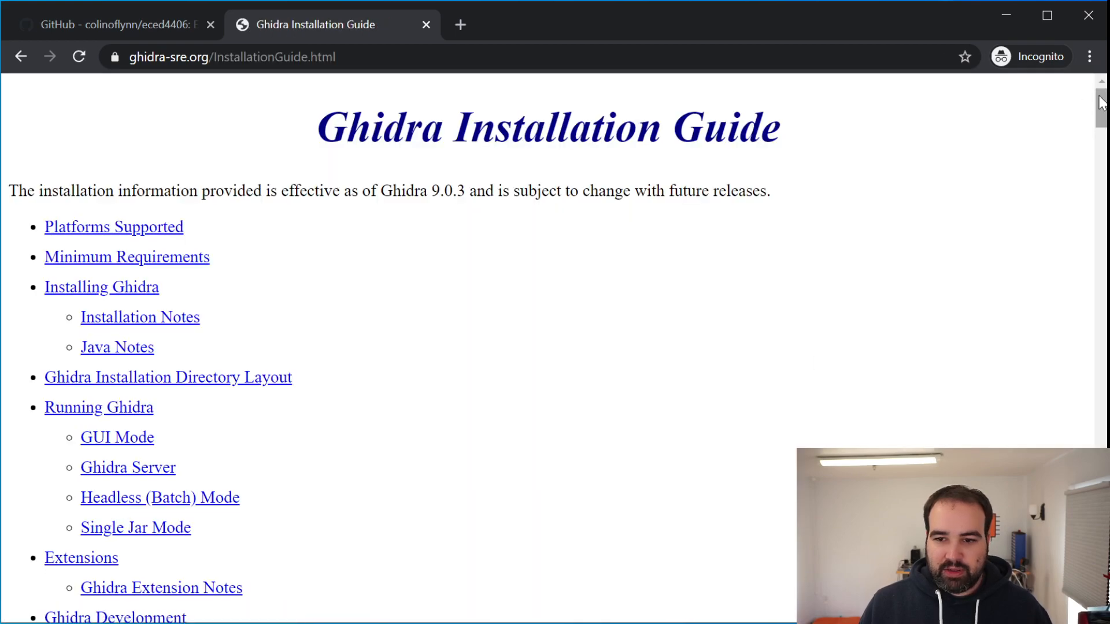
Find the Platforms Supported section of the guide and highlight the entry "Microsoft Windows 7 or 10 (64-bit)"
{"action": "left_click_drag", "start_coordinate": [1093, 109], "coordinate": [1090, 152]}
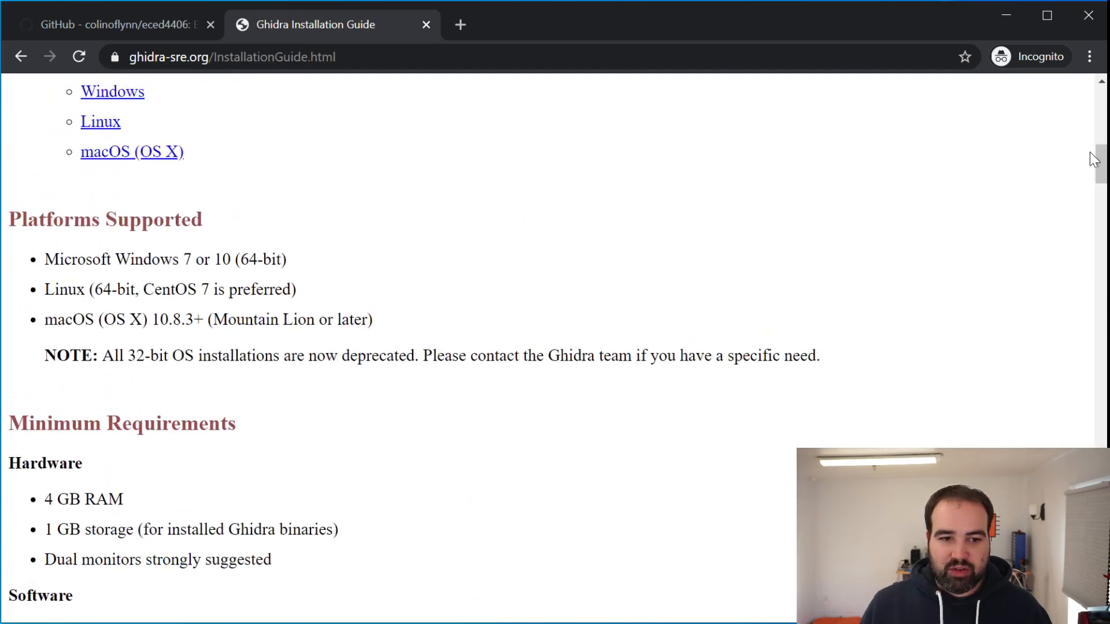
{"action": "left_click_drag", "start_coordinate": [26, 265], "coordinate": [349, 322]}
{"action": "left_click", "coordinate": [354, 321]}
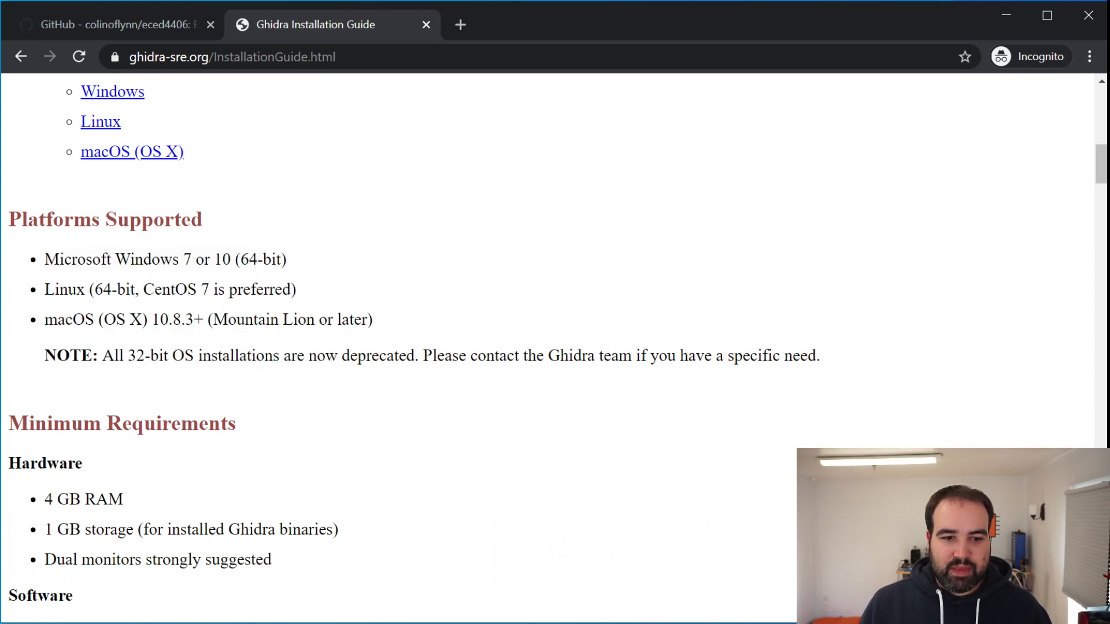
{"action": "left_click_drag", "start_coordinate": [49, 254], "coordinate": [311, 275]}
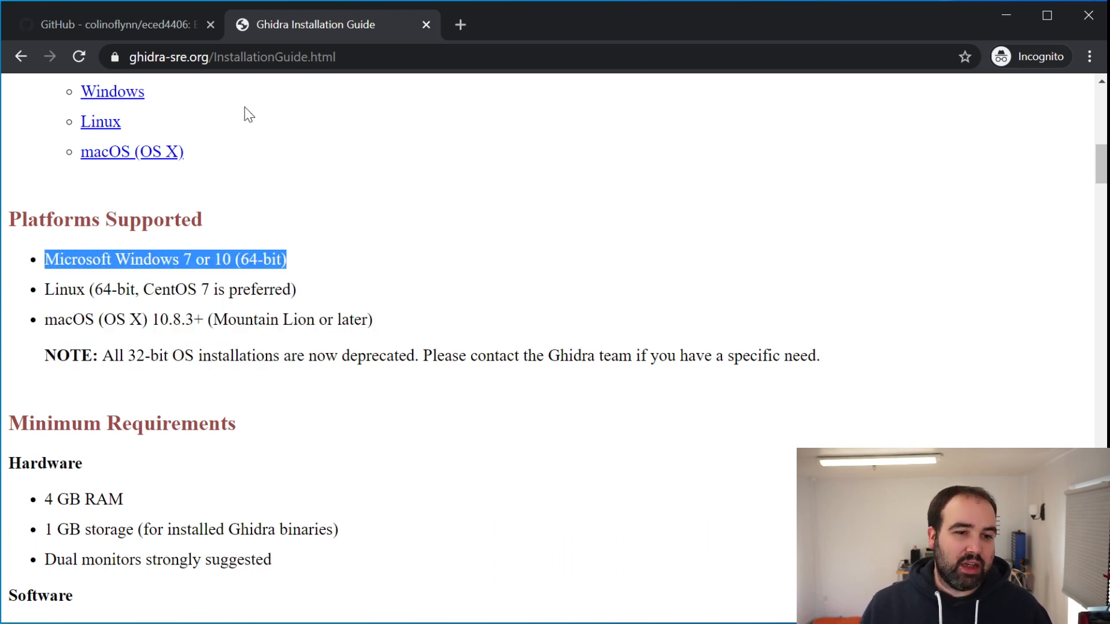
Open the latest release, Ghidra 1.8.2 with JRE, in the eced4406 GitHub repository
{"action": "left_click", "coordinate": [137, 25]}
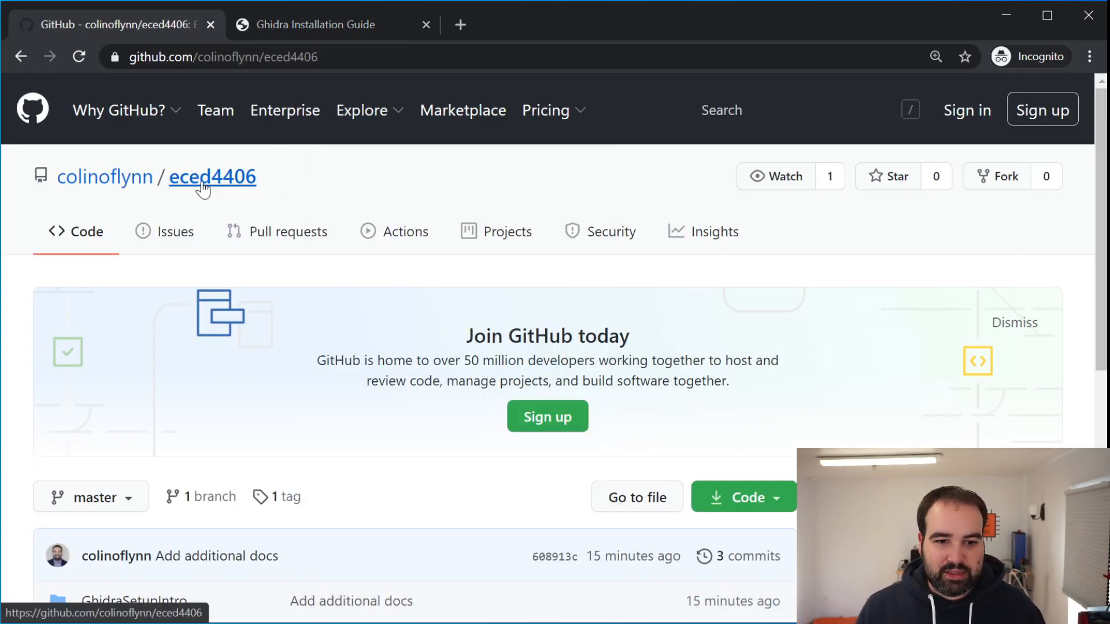
{"action": "scroll", "coordinate": [652, 263], "scroll_direction": "down", "scroll_amount": 4}
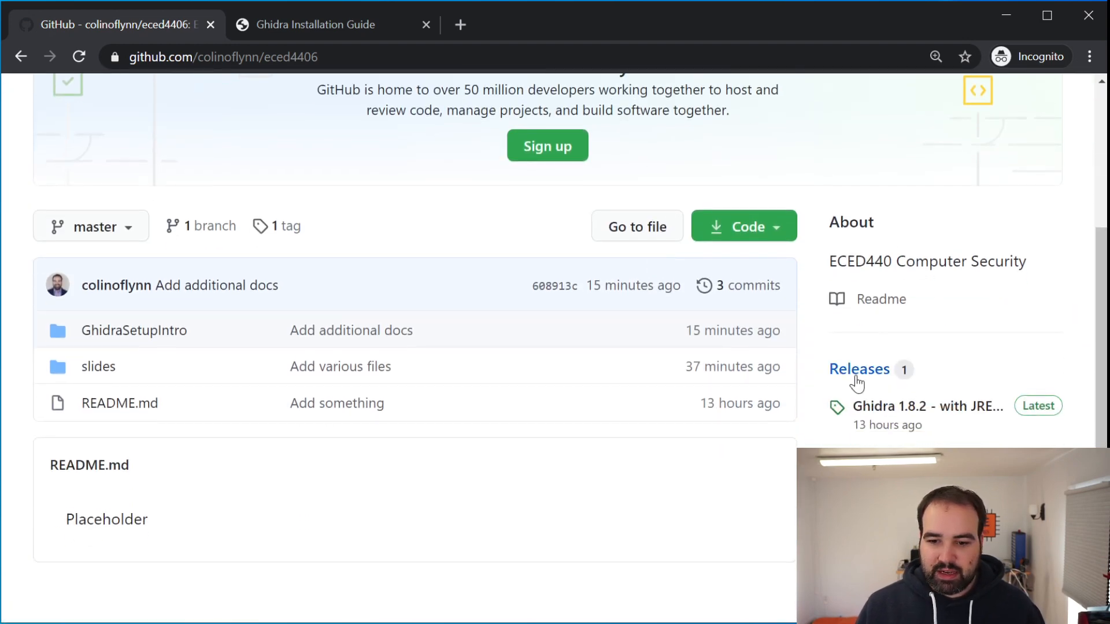
{"action": "left_click", "coordinate": [885, 413]}
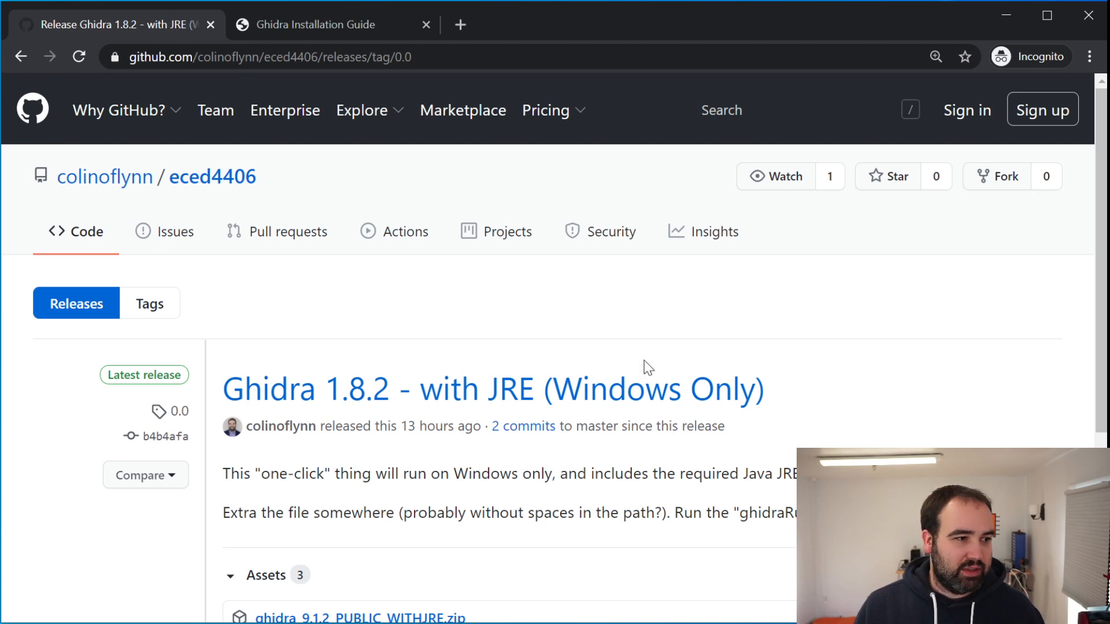
Download ghidra_9.1.2_PUBLIC_WITHJRE.zip from the release's assets
{"action": "scroll", "coordinate": [636, 366], "scroll_direction": "down", "scroll_amount": 2}
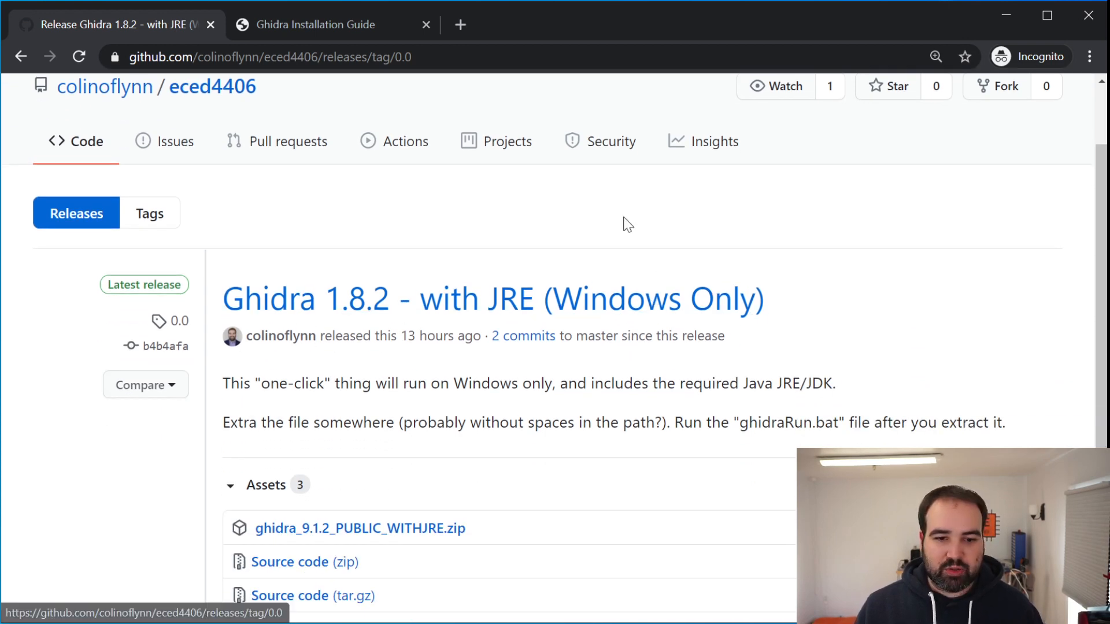
{"action": "scroll", "coordinate": [572, 203], "scroll_direction": "down", "scroll_amount": 2}
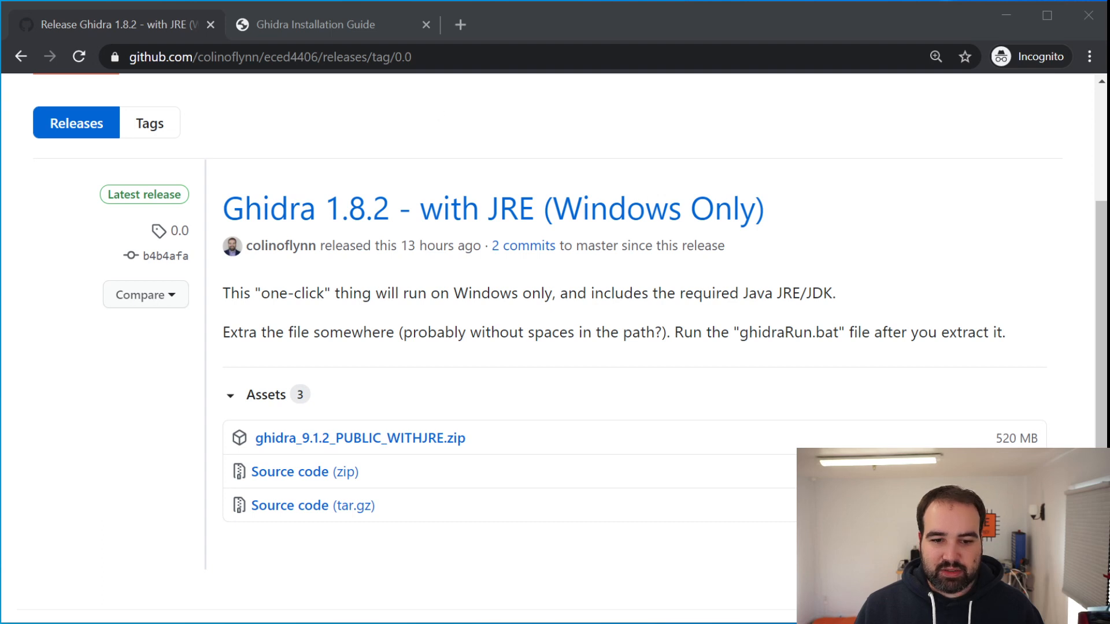
{"action": "scroll", "coordinate": [555, 333], "scroll_direction": "down", "scroll_amount": 2}
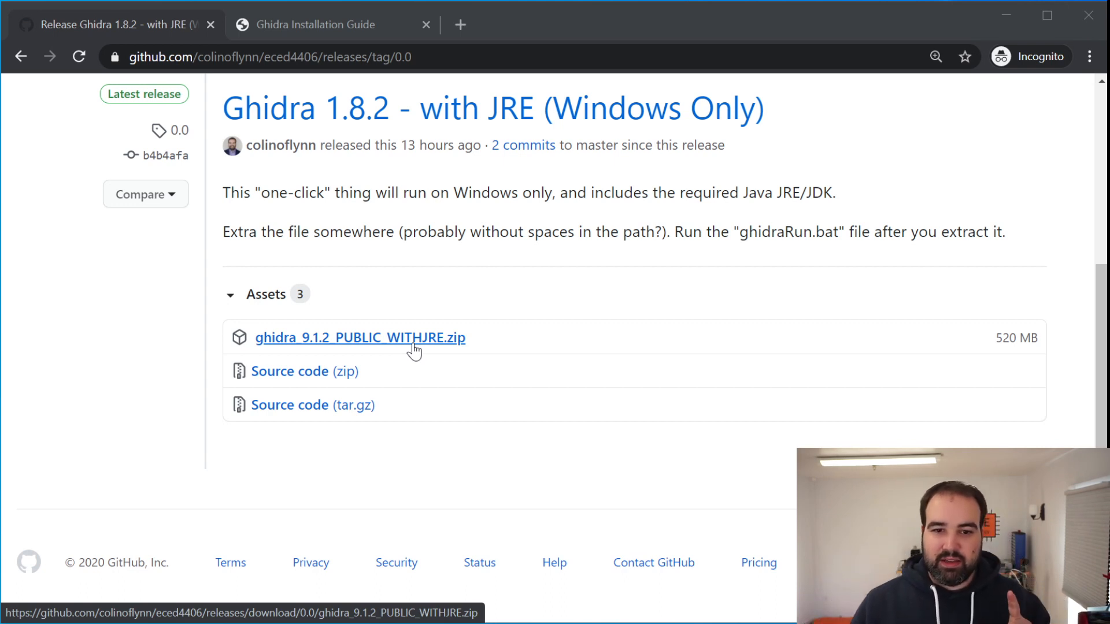
{"action": "left_click", "coordinate": [353, 335]}
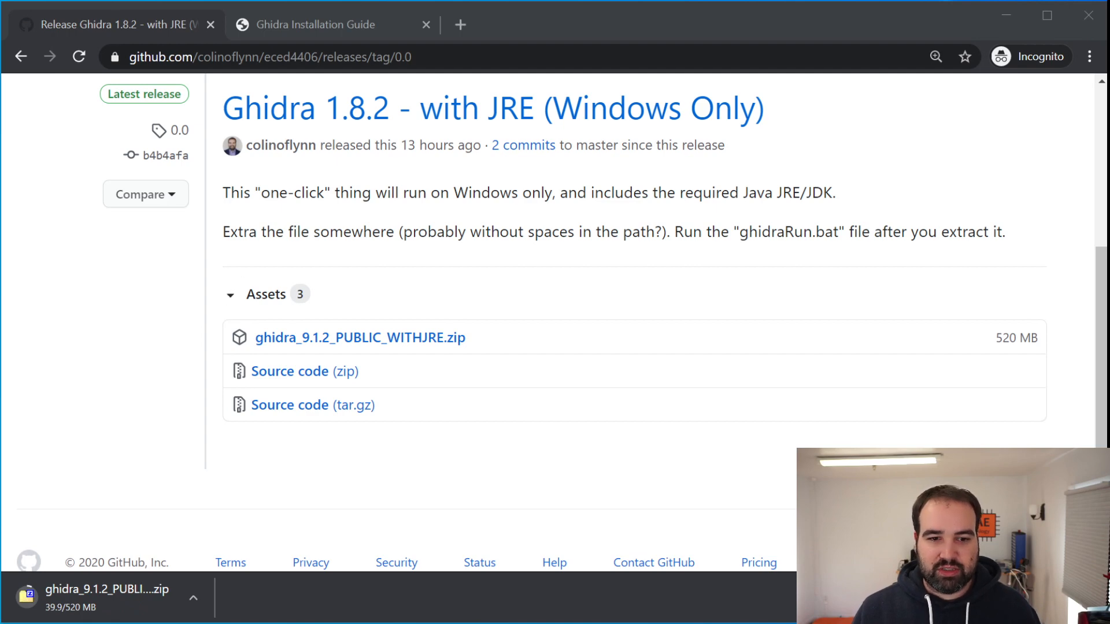
{"action": "scroll", "coordinate": [393, 252], "scroll_direction": "up", "scroll_amount": 5}
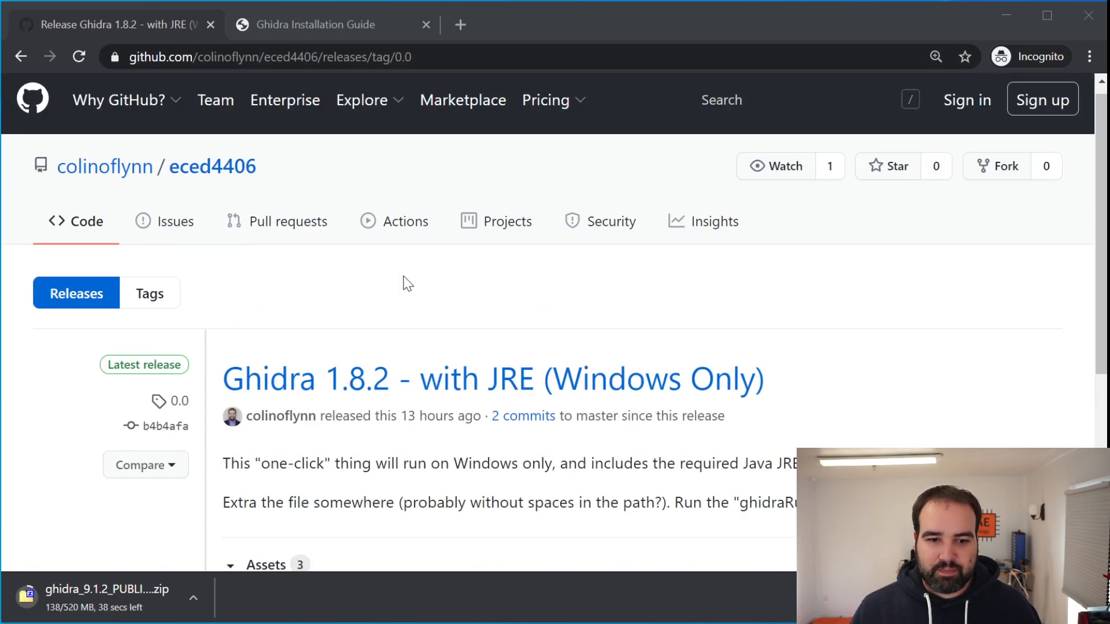
{"action": "scroll", "coordinate": [401, 280], "scroll_direction": "down", "scroll_amount": 5}
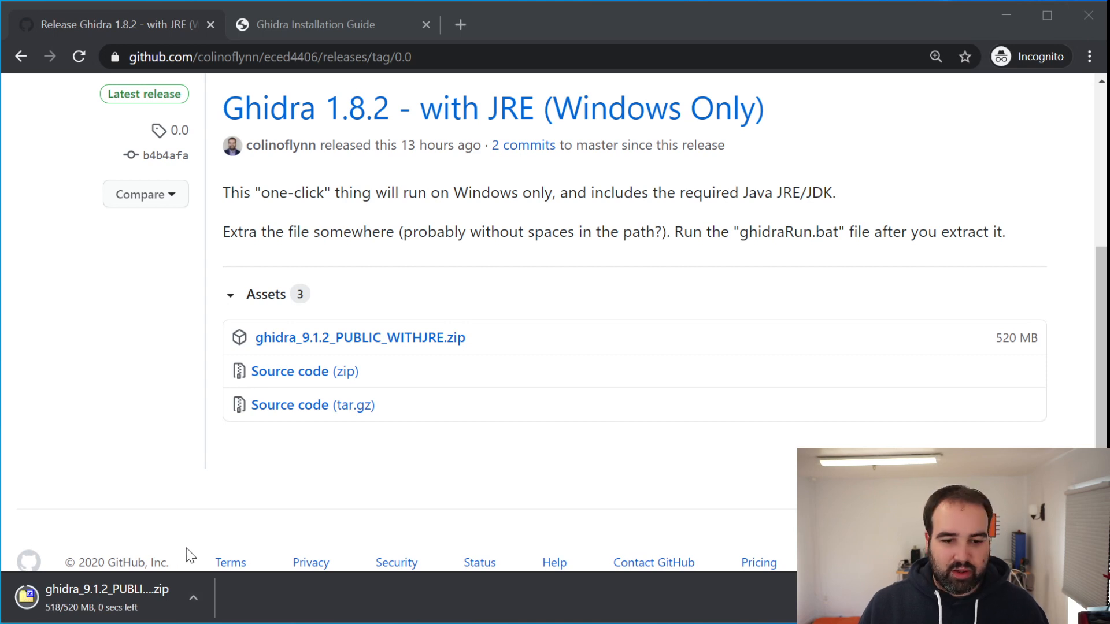
Open the downloaded Ghidra archive and extract its ghidra_9.1.2_PUBLIC_WITHJRE folder to the desktop
{"action": "left_click", "coordinate": [197, 601]}
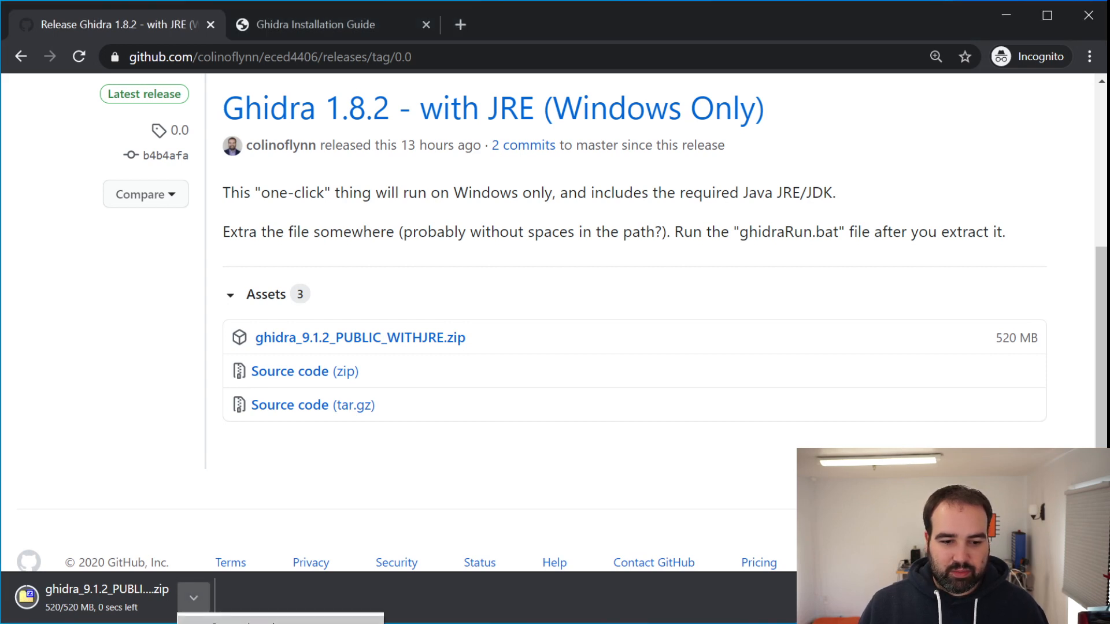
{"action": "left_click", "coordinate": [249, 620]}
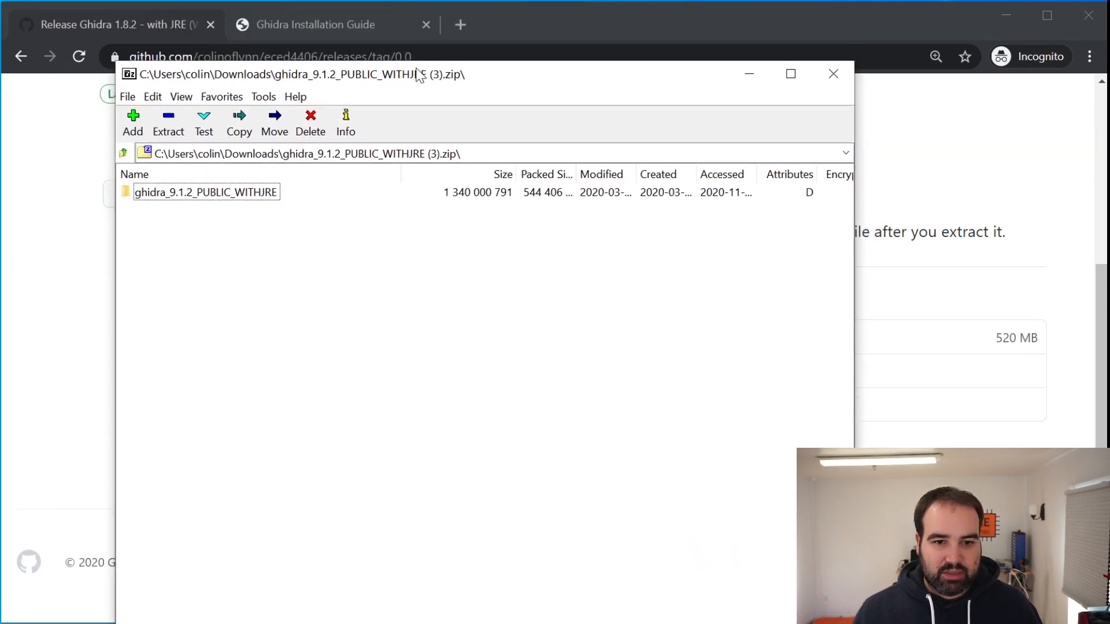
{"action": "left_click_drag", "start_coordinate": [415, 75], "coordinate": [903, 321]}
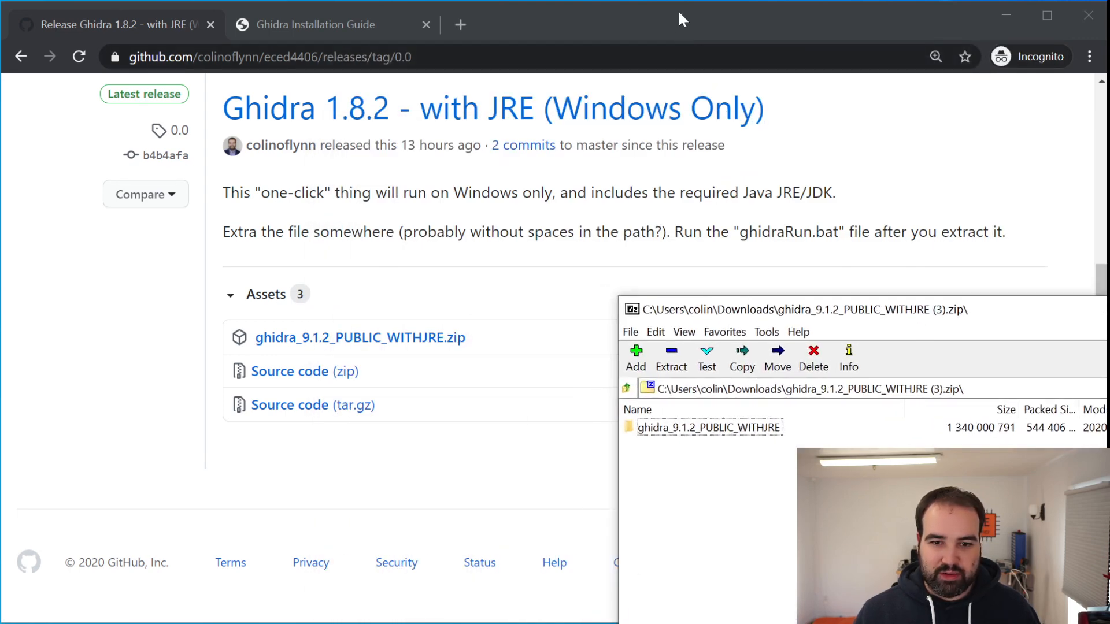
{"action": "left_click_drag", "start_coordinate": [679, 15], "coordinate": [64, 228]}
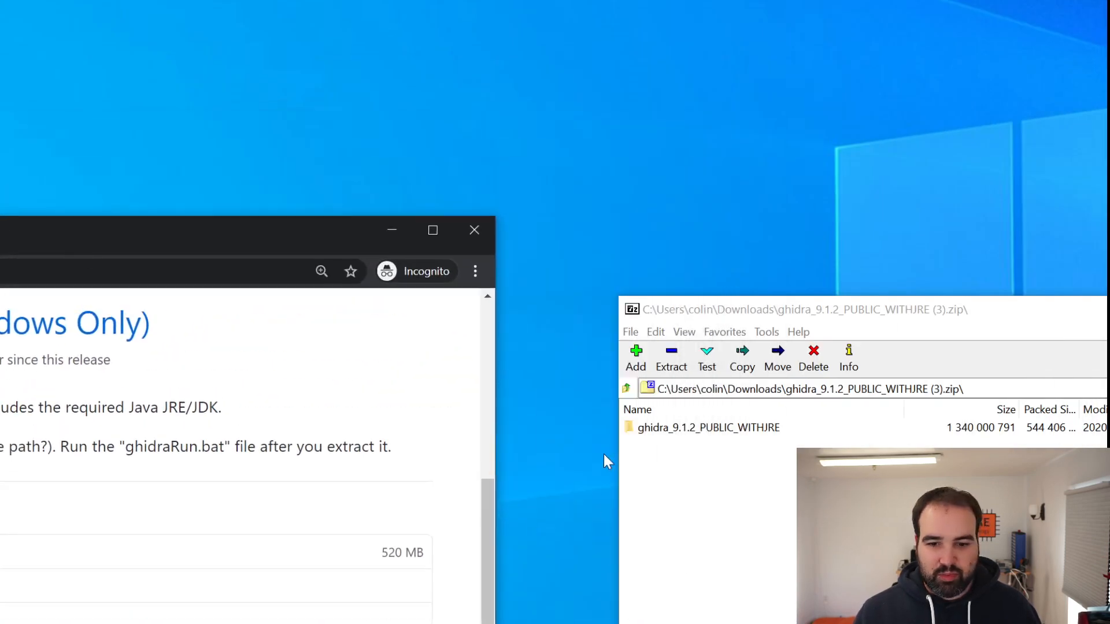
{"action": "left_click", "coordinate": [650, 428]}
{"action": "left_click_drag", "start_coordinate": [526, 183], "coordinate": [526, 183]}
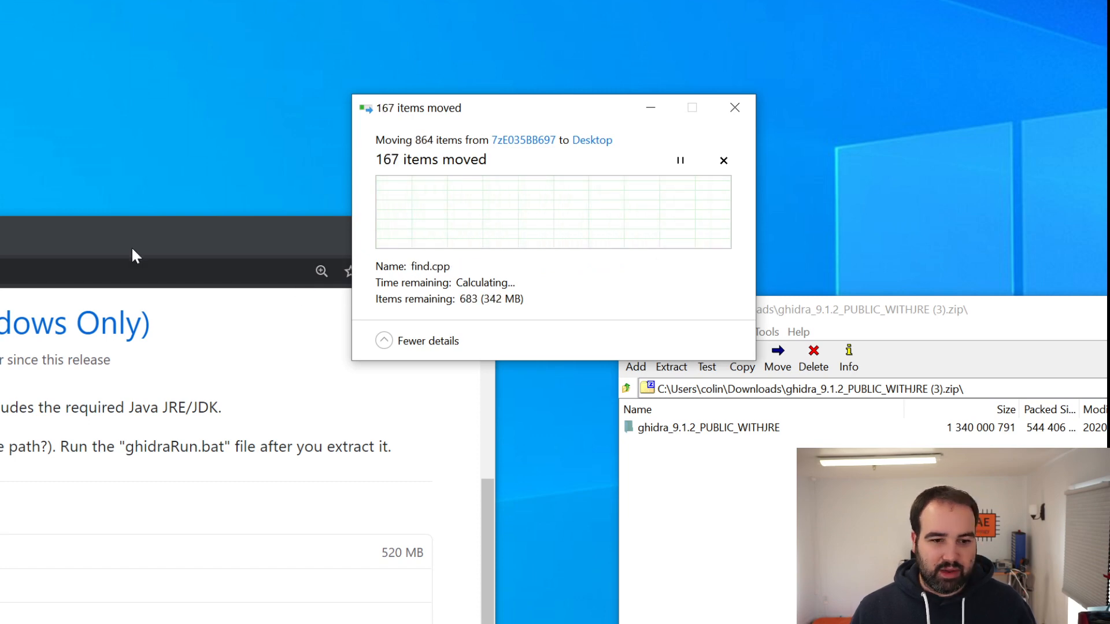
Bring the browser back, look through the installation guide's remaining sections, and return to the Ghidra home page
{"action": "left_click_drag", "start_coordinate": [151, 238], "coordinate": [722, 5]}
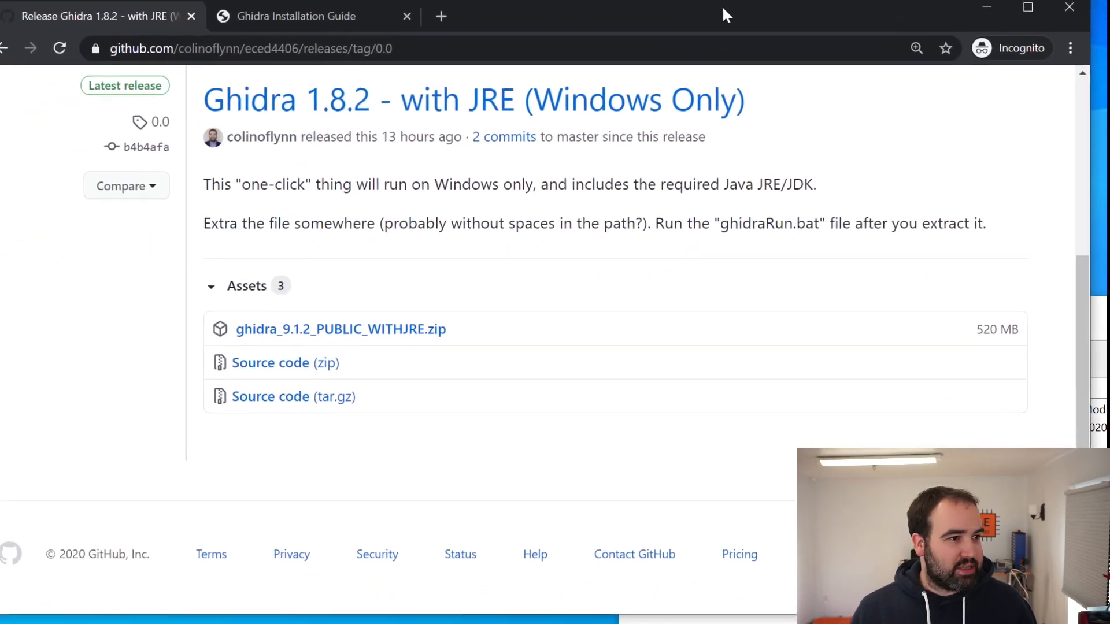
{"action": "scroll", "coordinate": [561, 199], "scroll_direction": "up", "scroll_amount": 3}
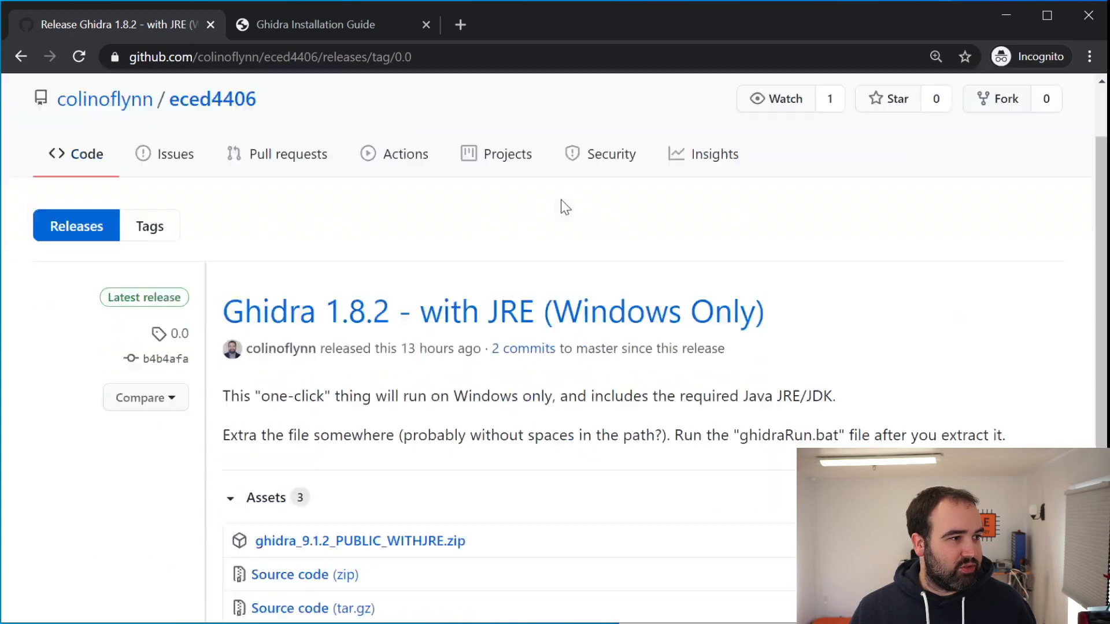
{"action": "scroll", "coordinate": [560, 200], "scroll_direction": "down", "scroll_amount": 3}
{"action": "left_click", "coordinate": [293, 33]}
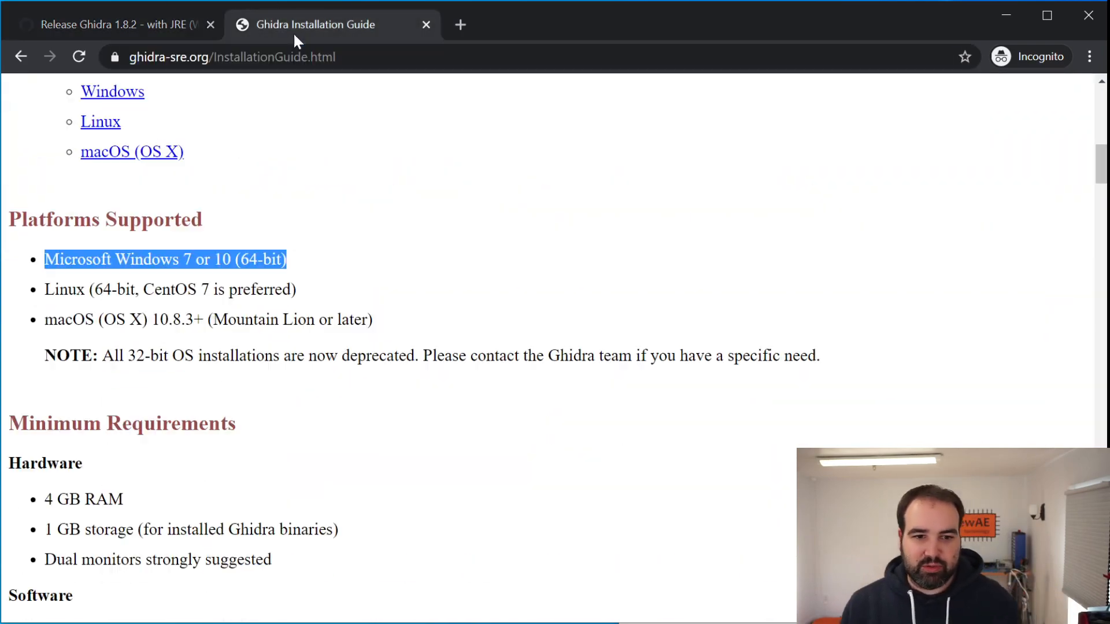
{"action": "scroll", "coordinate": [454, 414], "scroll_direction": "down", "scroll_amount": 10}
{"action": "scroll", "coordinate": [418, 392], "scroll_direction": "down", "scroll_amount": 20}
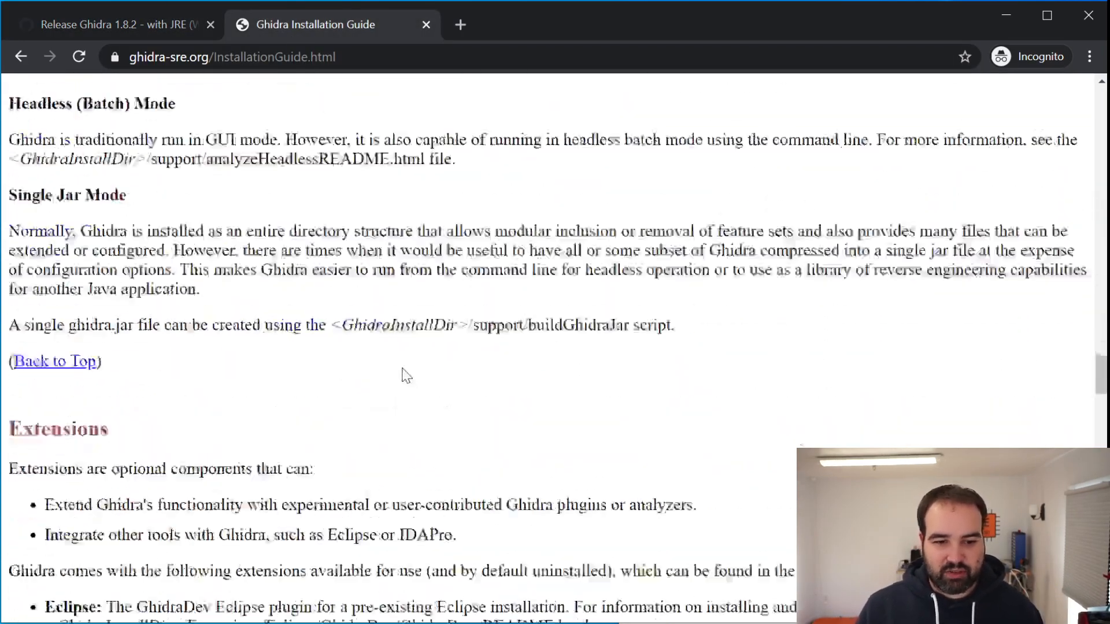
{"action": "scroll", "coordinate": [312, 252], "scroll_direction": "up", "scroll_amount": 15}
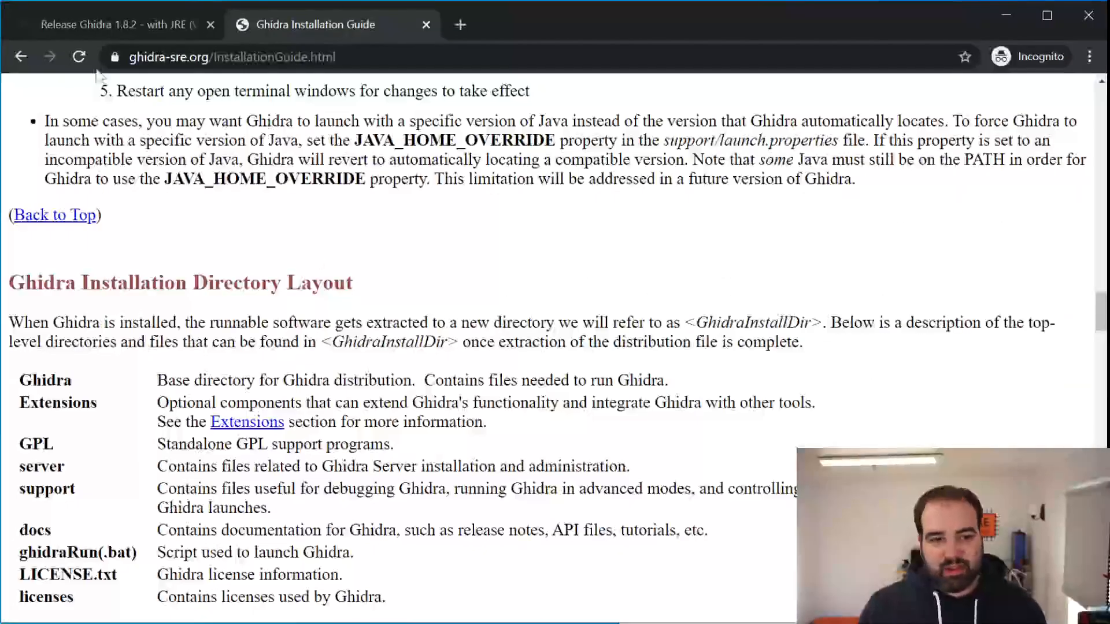
{"action": "left_click", "coordinate": [17, 56]}
Return to the eced4406 repository's main page and open the GhidraSetupIntro folder
{"action": "left_click", "coordinate": [115, 26]}
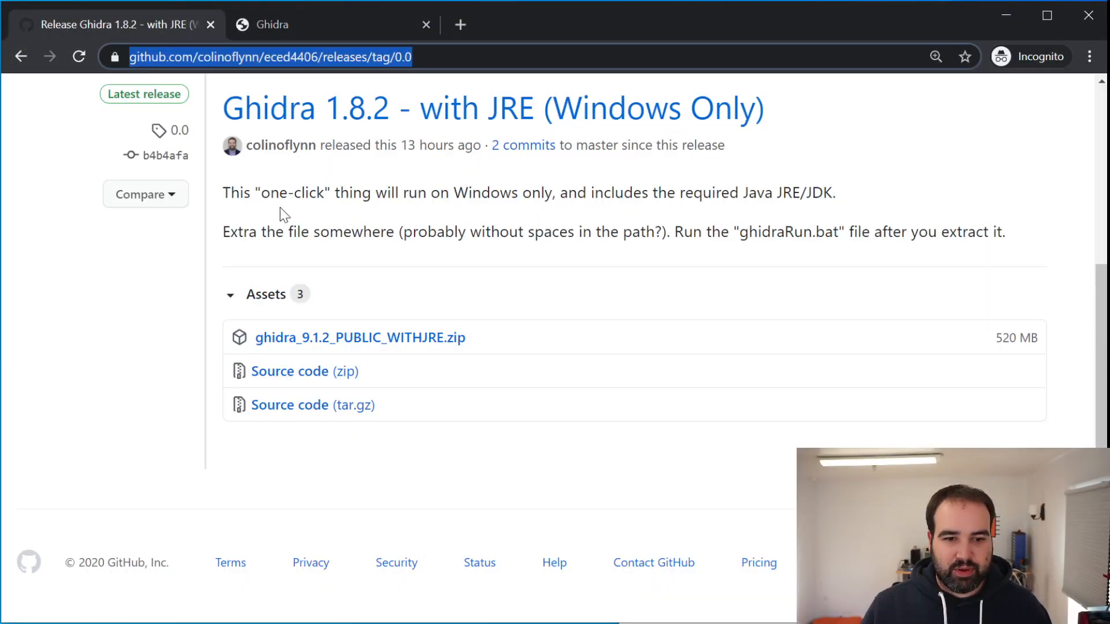
{"action": "scroll", "coordinate": [279, 205], "scroll_direction": "up", "scroll_amount": 5}
{"action": "left_click", "coordinate": [215, 186]}
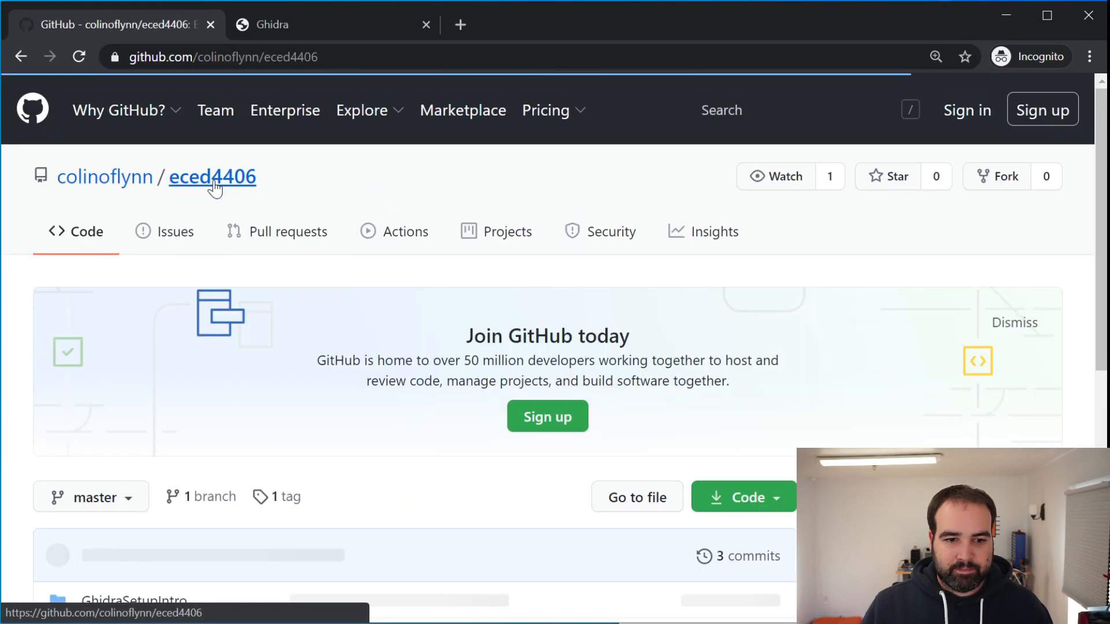
{"action": "scroll", "coordinate": [422, 257], "scroll_direction": "down", "scroll_amount": 5}
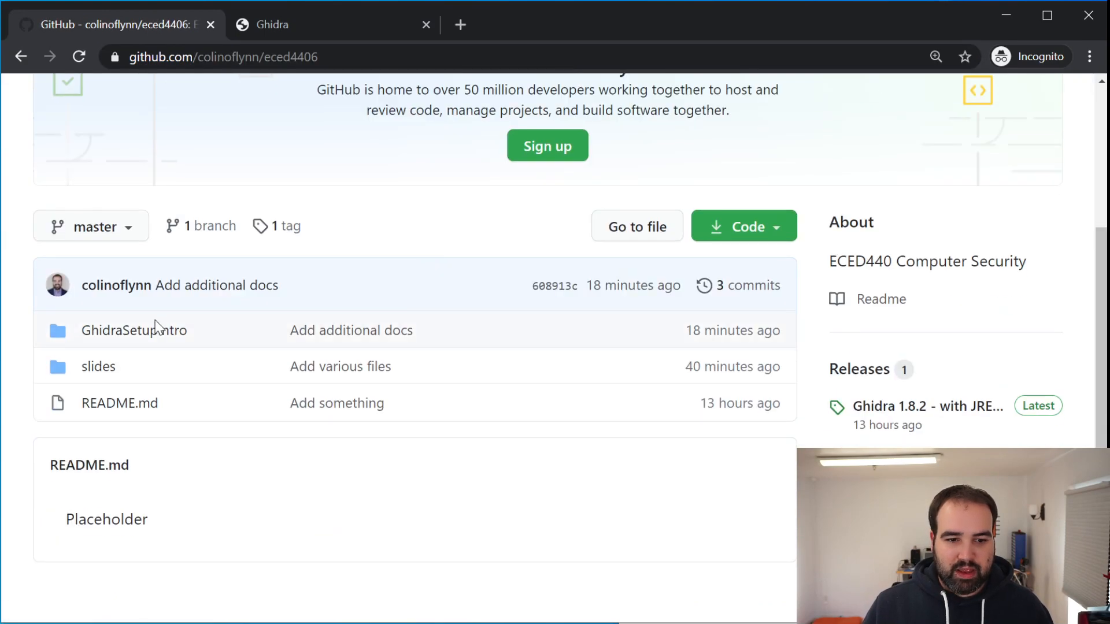
{"action": "left_click", "coordinate": [155, 329]}
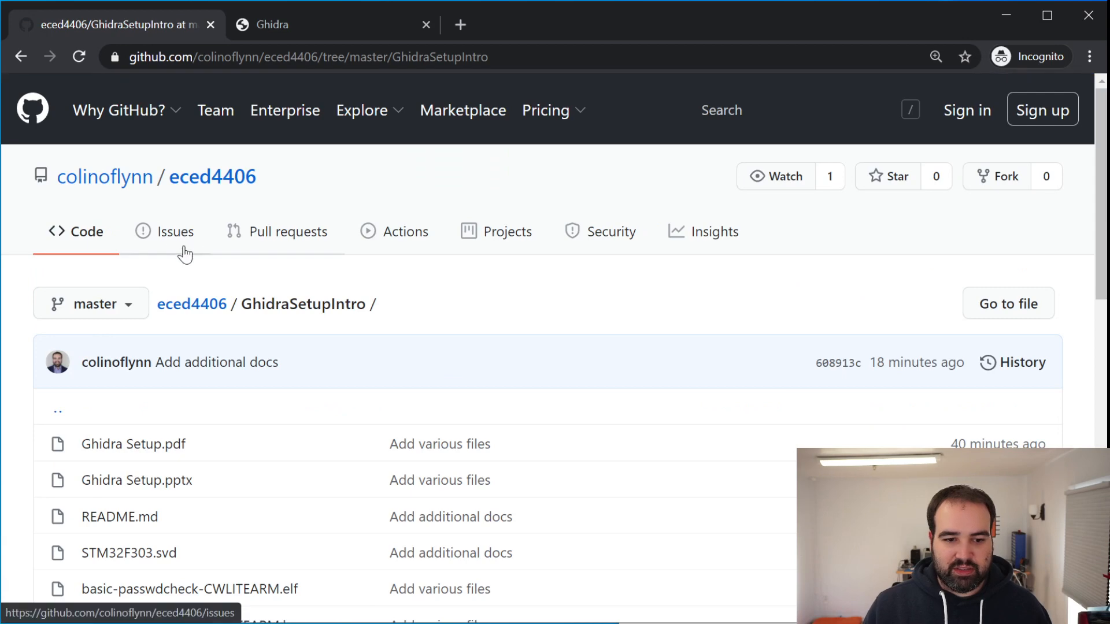
Open Ghidra Setup.pdf from the GhidraSetupIntro folder and view its title slide
{"action": "scroll", "coordinate": [185, 255], "scroll_direction": "down", "scroll_amount": 5}
{"action": "left_click", "coordinate": [159, 178]}
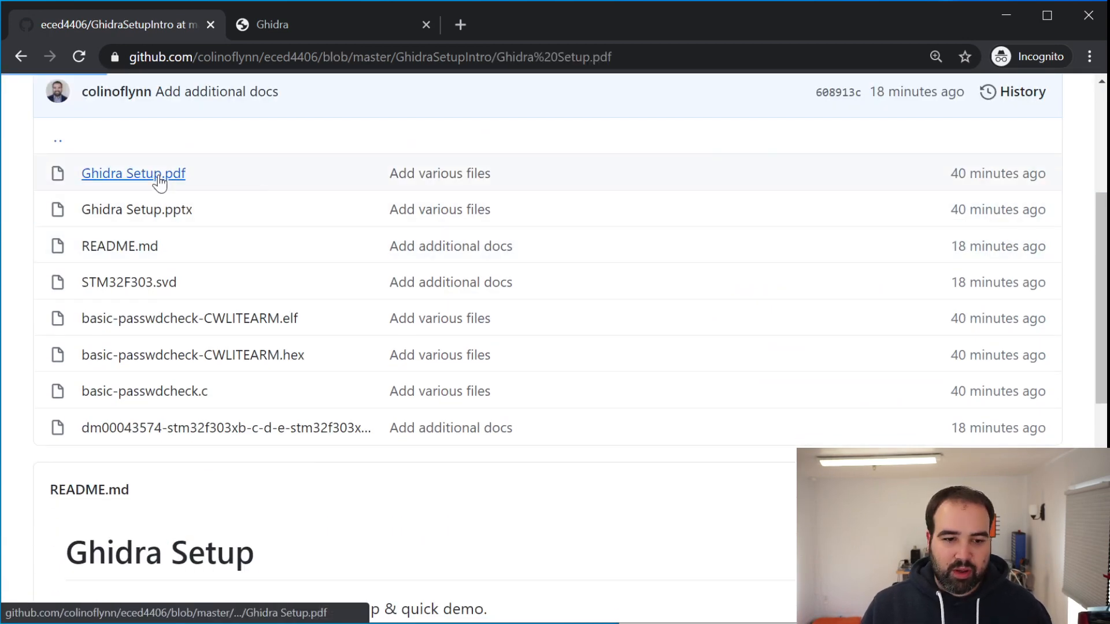
{"action": "left_click_drag", "start_coordinate": [1102, 180], "coordinate": [1102, 206]}
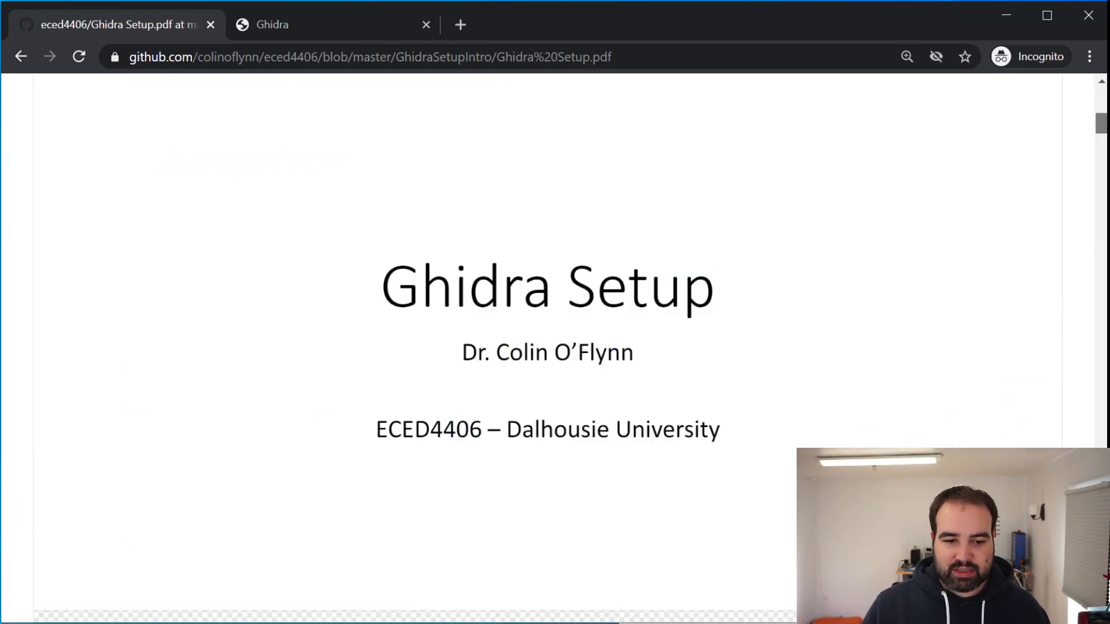
{"action": "left_click_drag", "start_coordinate": [1101, 123], "coordinate": [1102, 93]}
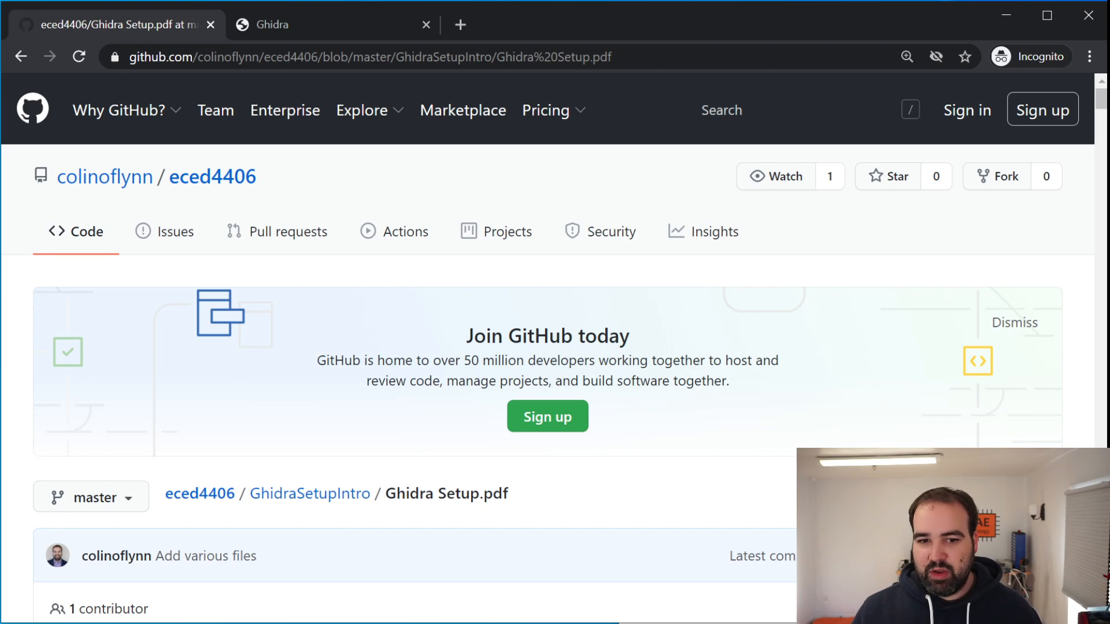
Move the browser window and the copy dialog aside and replace the existing Ghidra files in the desktop destination
{"action": "left_click_drag", "start_coordinate": [1102, 95], "coordinate": [1103, 96]}
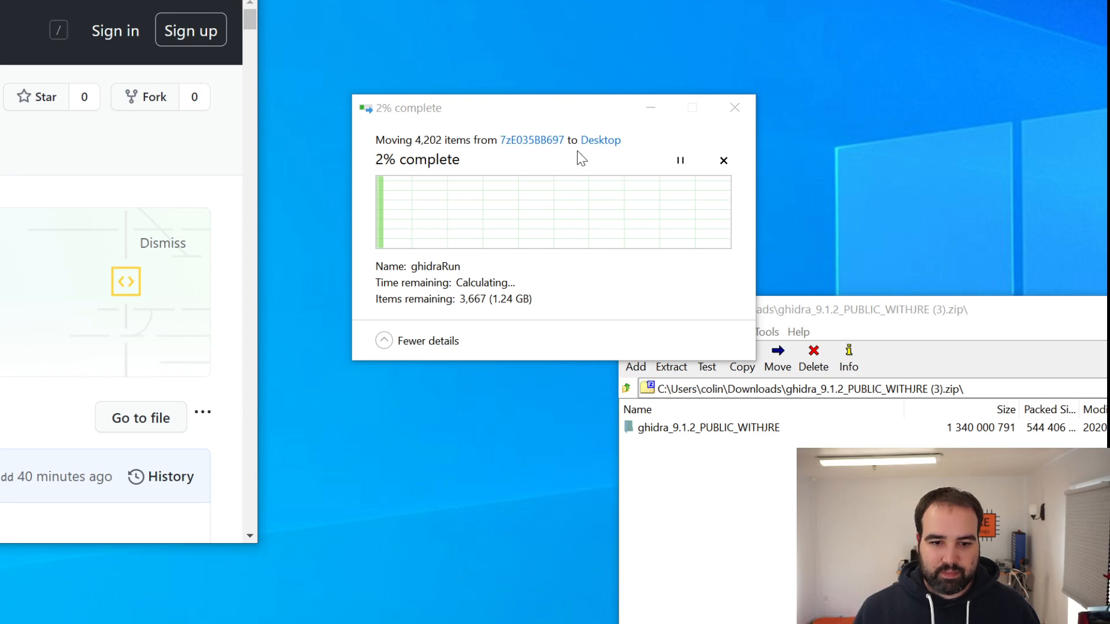
{"action": "left_click_drag", "start_coordinate": [563, 114], "coordinate": [543, 91]}
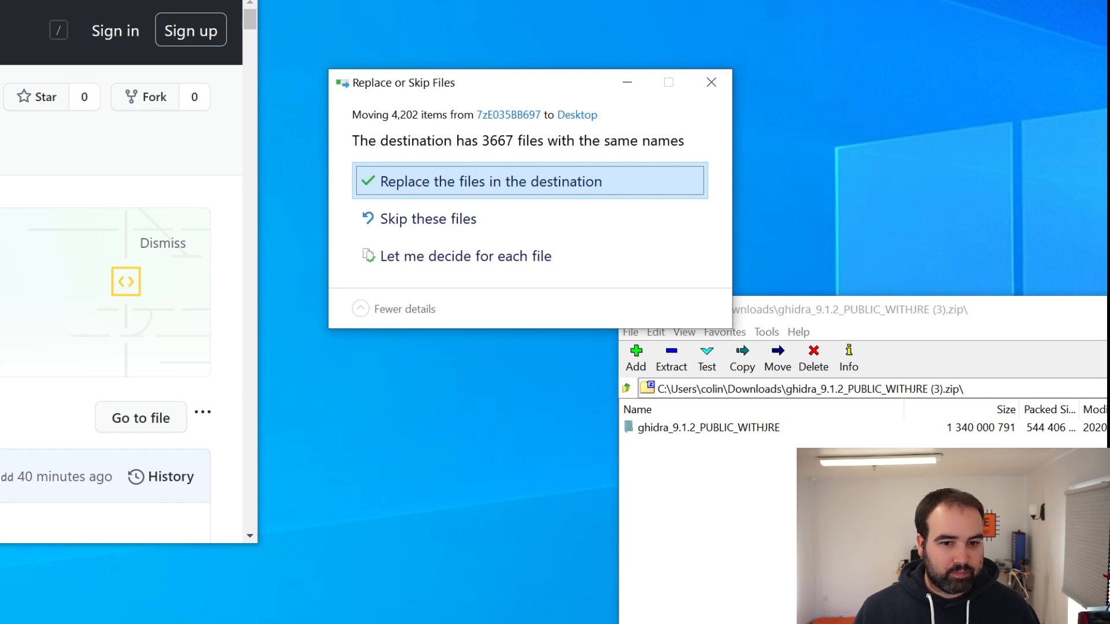
{"action": "left_click", "coordinate": [519, 179]}
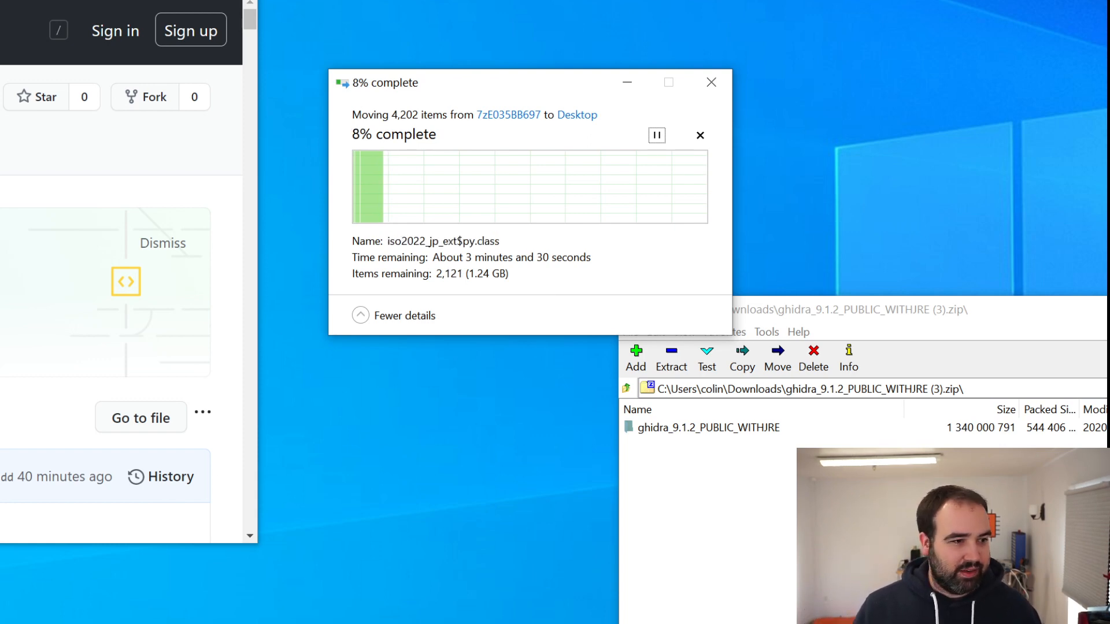
{"action": "key", "text": "alt+Tab"}
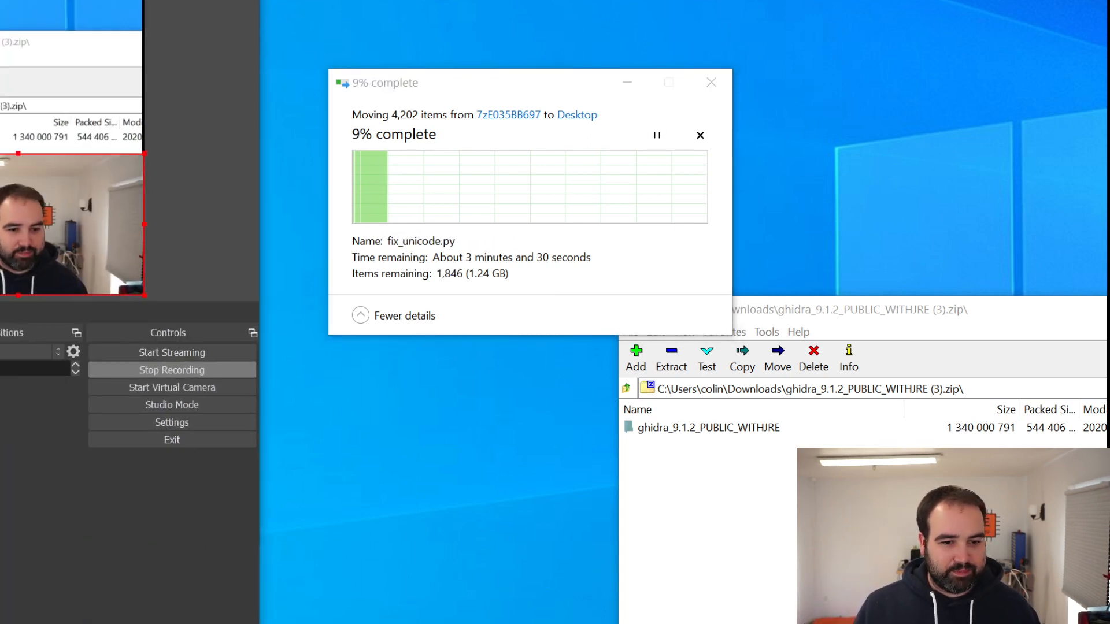
{"action": "key", "text": "alt+Tab"}
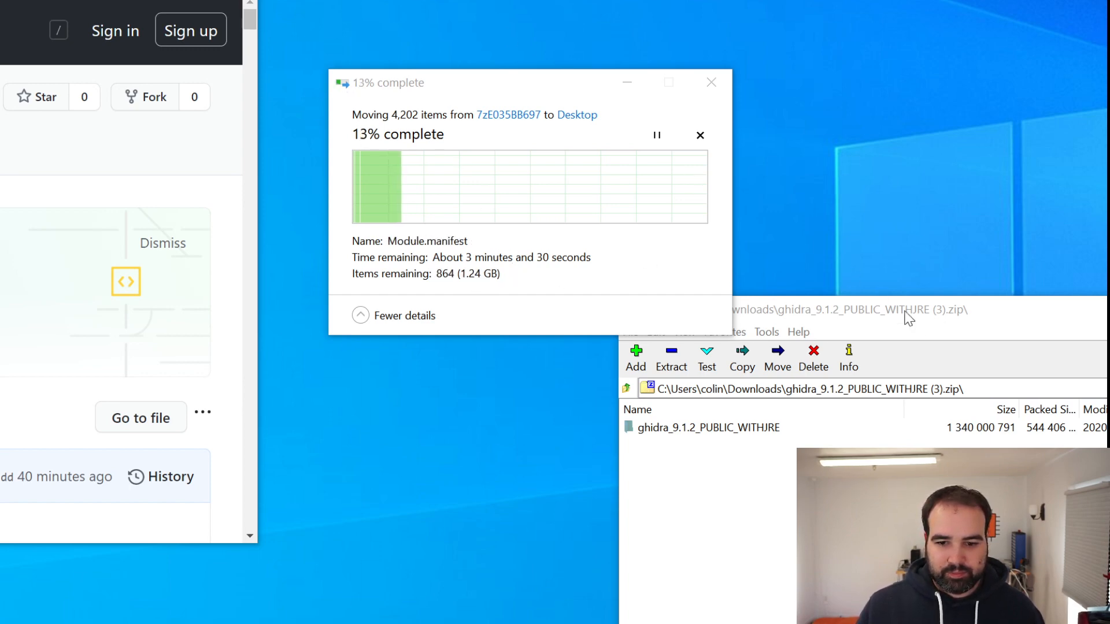
Bring the browser window back into view and return from Ghidra Setup.pdf to the GhidraSetupIntro folder
{"action": "left_click_drag", "start_coordinate": [0, 0], "coordinate": [535, 1]}
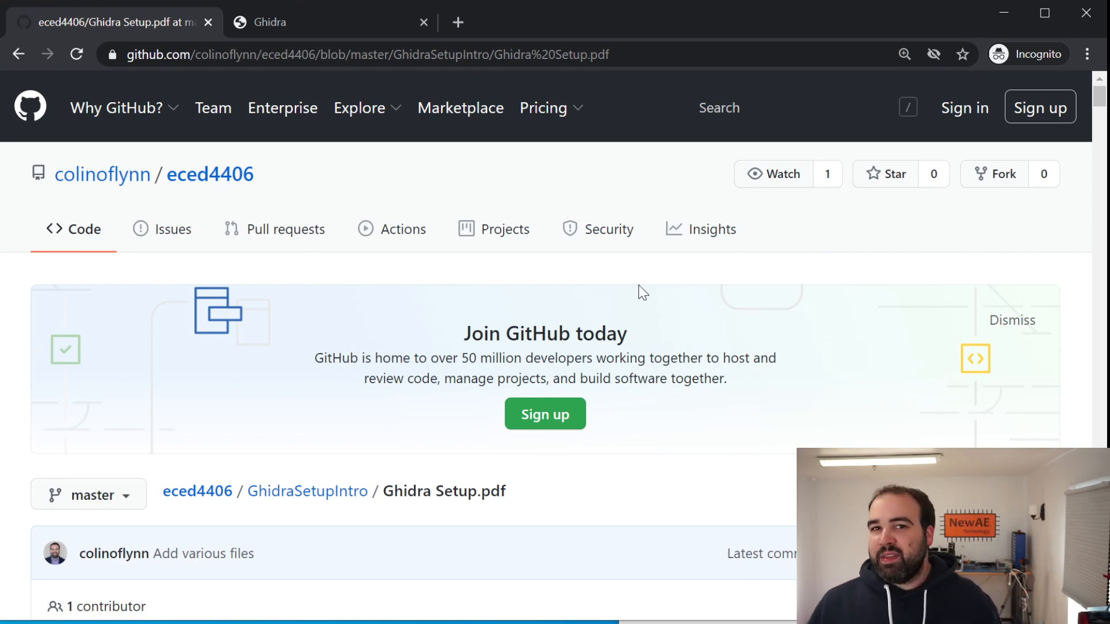
{"action": "scroll", "coordinate": [634, 263], "scroll_direction": "down", "scroll_amount": 5}
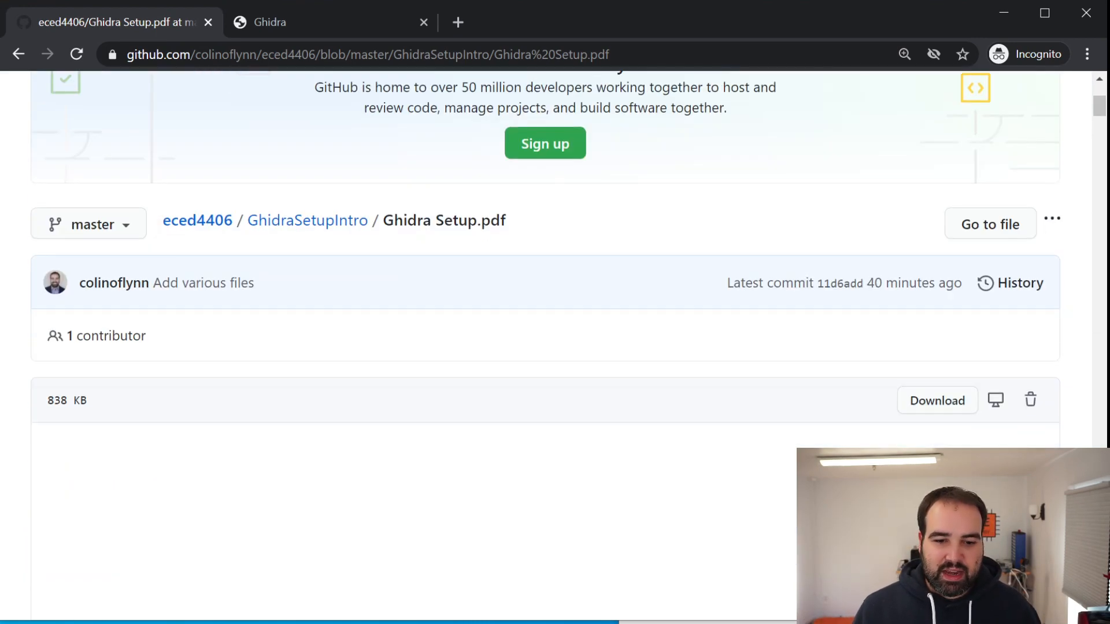
{"action": "scroll", "coordinate": [615, 327], "scroll_direction": "up", "scroll_amount": 3}
{"action": "left_click", "coordinate": [286, 405]}
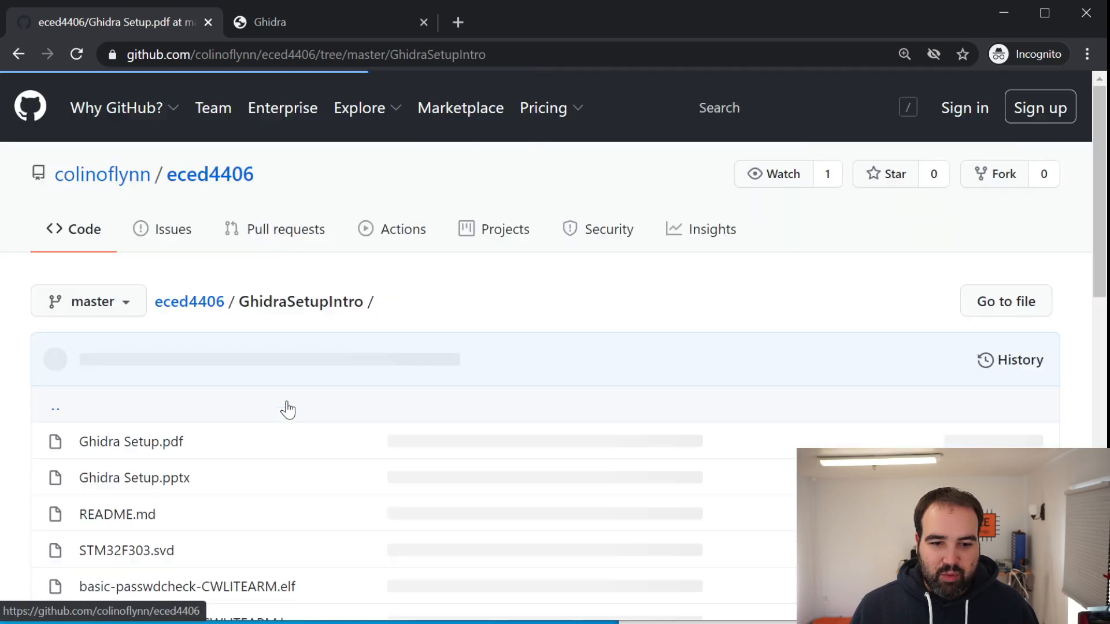
Look through the folder's files and README, and open the ChipWhisperer Example Firmware link in a new tab
{"action": "scroll", "coordinate": [404, 325], "scroll_direction": "down", "scroll_amount": 2}
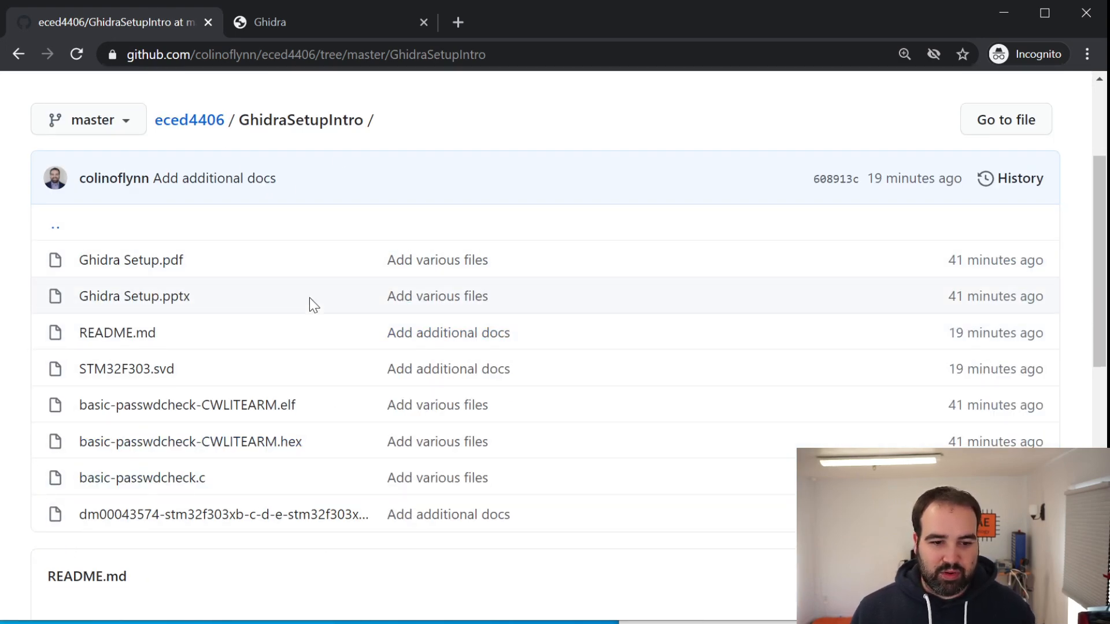
{"action": "scroll", "coordinate": [310, 305], "scroll_direction": "down", "scroll_amount": 5}
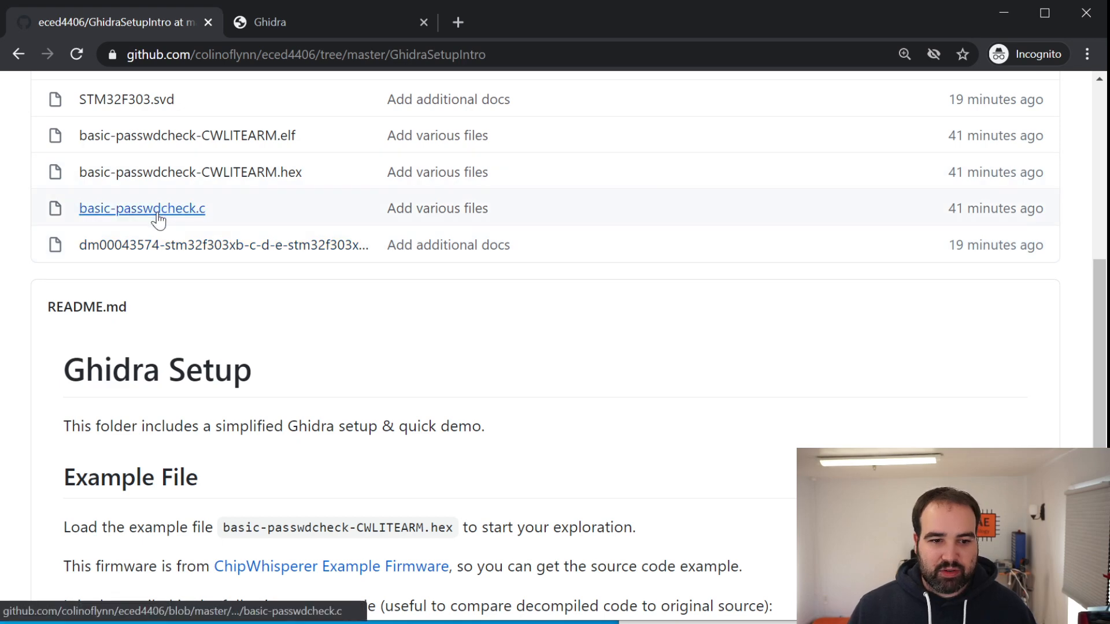
{"action": "scroll", "coordinate": [156, 248], "scroll_direction": "down", "scroll_amount": 6}
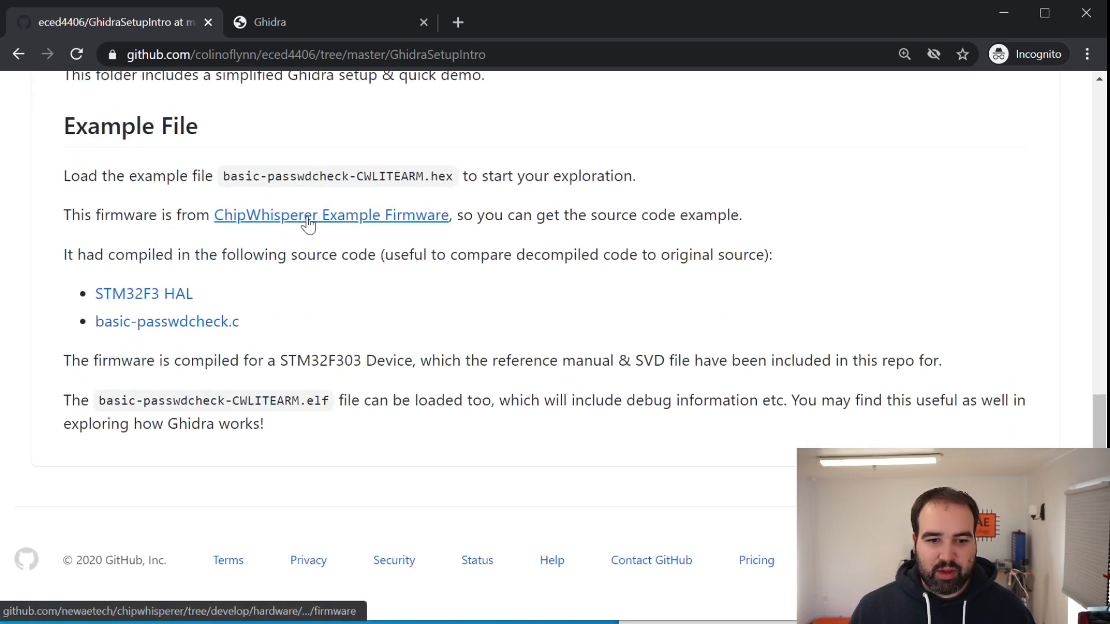
{"action": "right_click", "coordinate": [309, 222]}
{"action": "left_click", "coordinate": [341, 230]}
{"action": "left_click", "coordinate": [328, 23]}
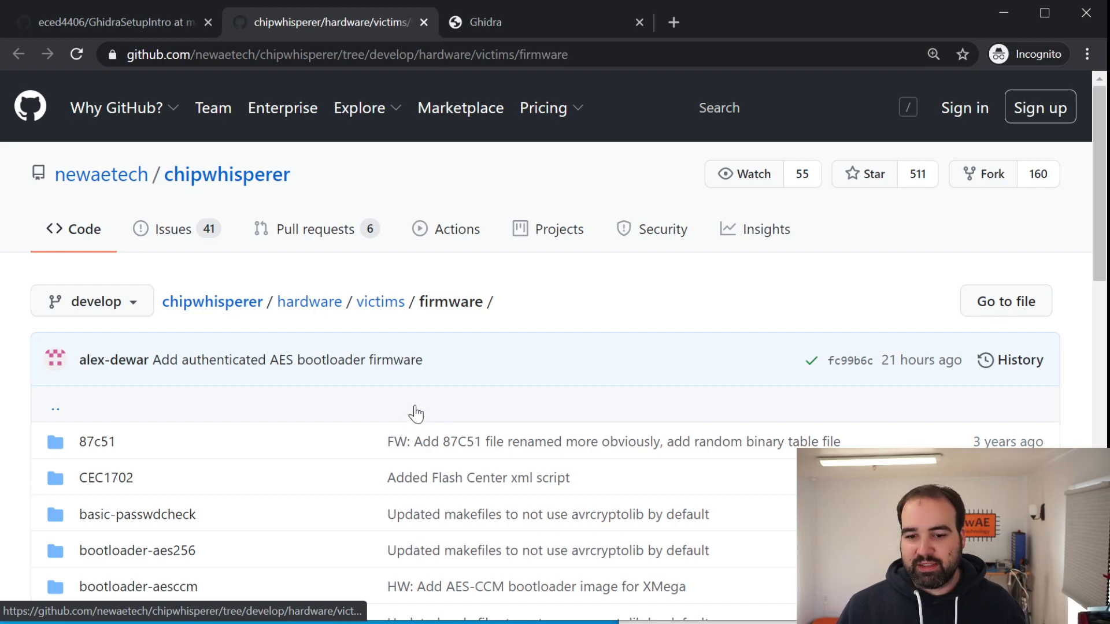
Look through the chipwhisperer firmware folder list and return to the GhidraSetupIntro page
{"action": "scroll", "coordinate": [584, 467], "scroll_direction": "down", "scroll_amount": 15}
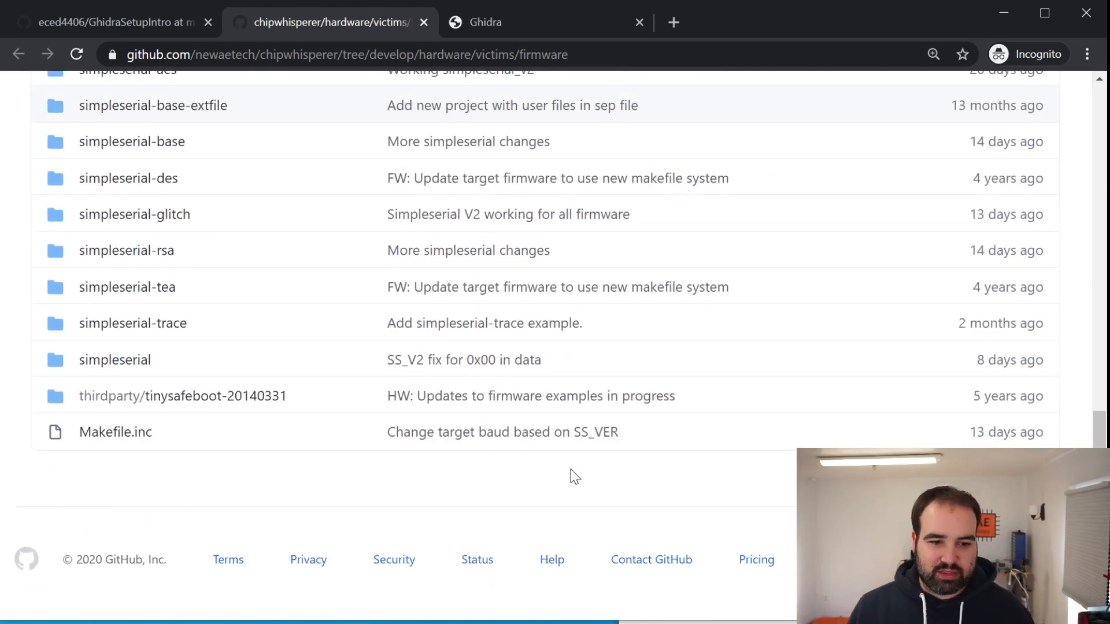
{"action": "scroll", "coordinate": [567, 468], "scroll_direction": "up", "scroll_amount": 7}
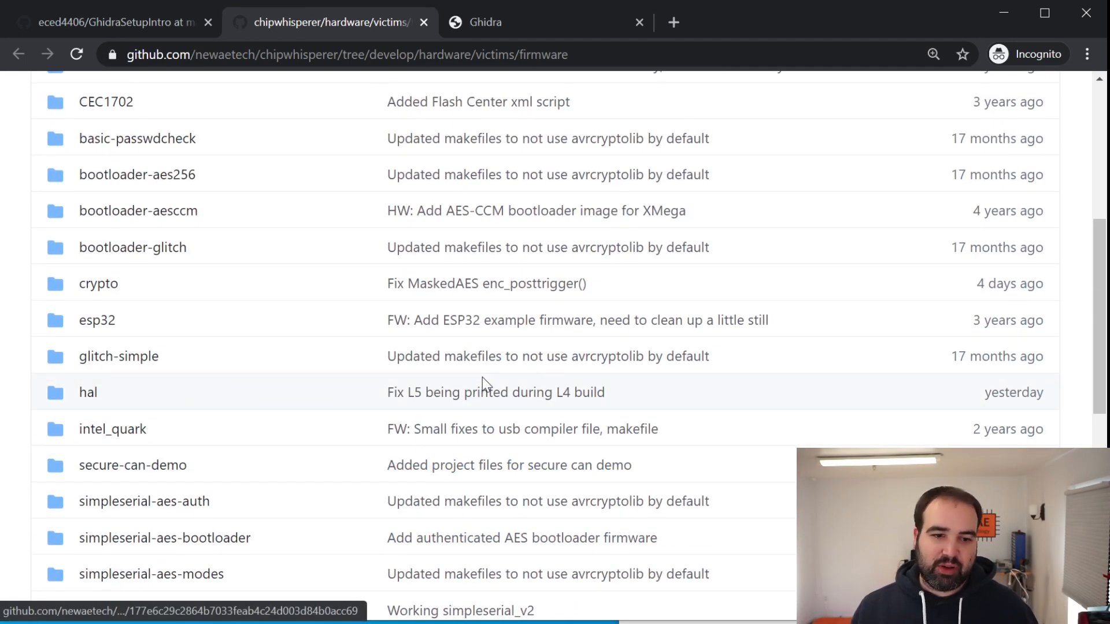
{"action": "scroll", "coordinate": [484, 370], "scroll_direction": "up", "scroll_amount": 2}
{"action": "left_click", "coordinate": [155, 26]}
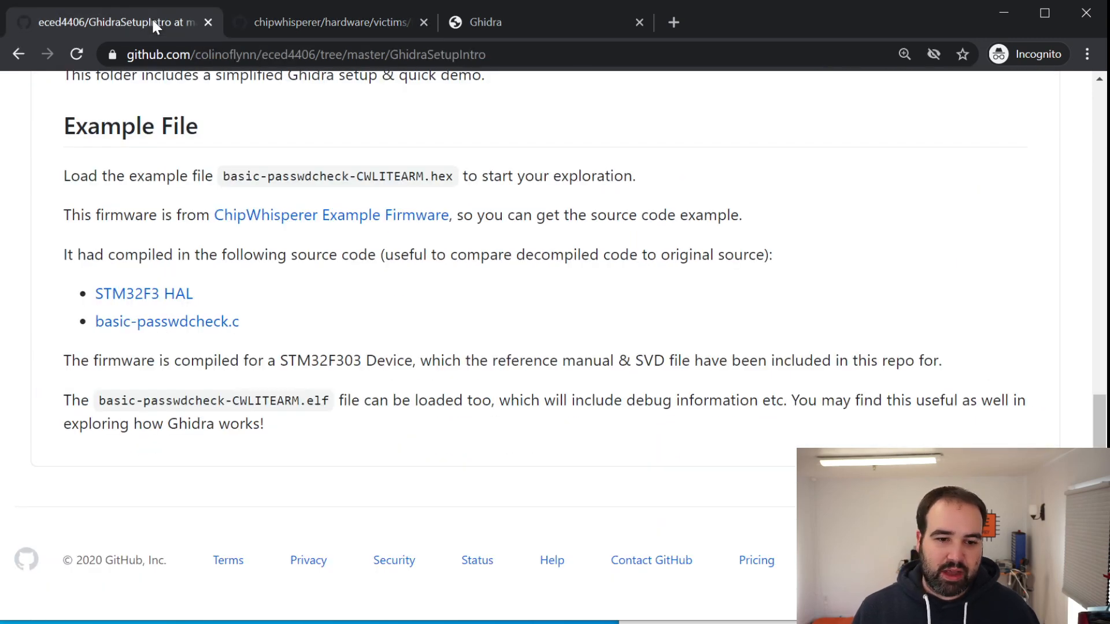
Follow the README's basic-passwdcheck.c link and open the basic-passwdcheck.c source file in the chipwhisperer repository
{"action": "scroll", "coordinate": [428, 372], "scroll_direction": "up", "scroll_amount": 3}
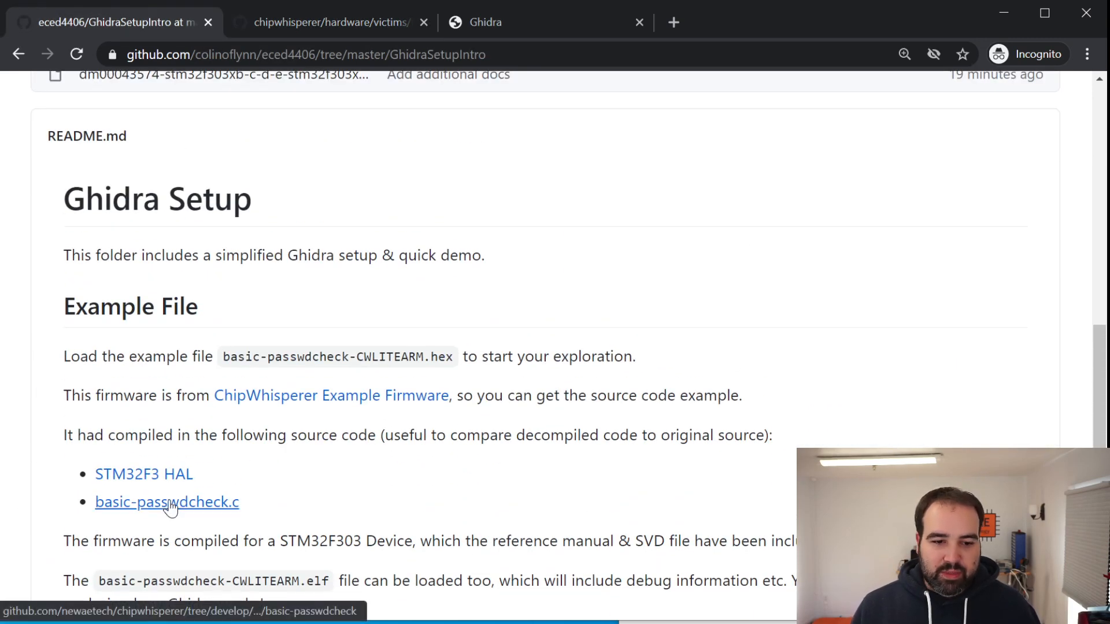
{"action": "left_click", "coordinate": [136, 512]}
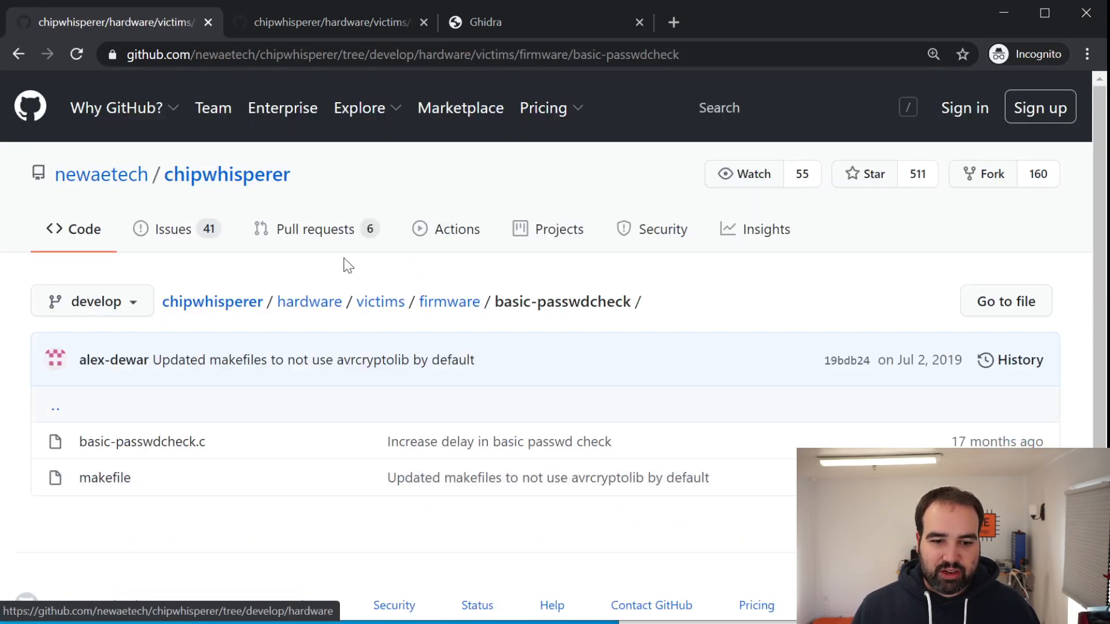
{"action": "scroll", "coordinate": [265, 300], "scroll_direction": "down", "scroll_amount": 1}
{"action": "left_click", "coordinate": [158, 397]}
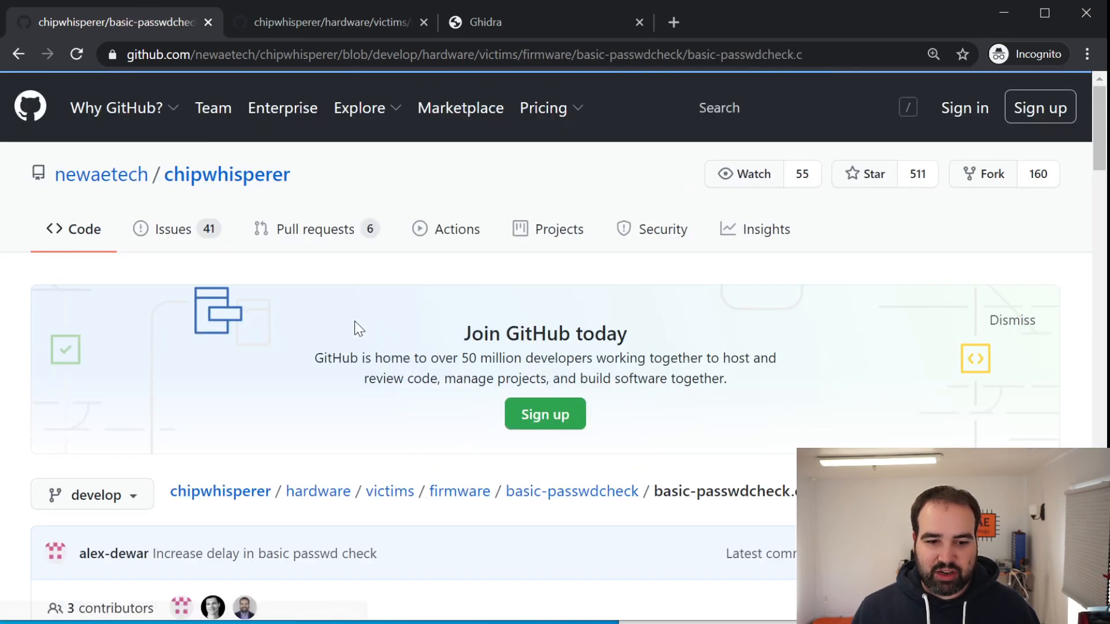
Read through the basic-passwdcheck.c source, highlighting the boot message lines and the password prompt and read lines
{"action": "scroll", "coordinate": [352, 326], "scroll_direction": "down", "scroll_amount": 10}
{"action": "scroll", "coordinate": [339, 325], "scroll_direction": "down", "scroll_amount": 20}
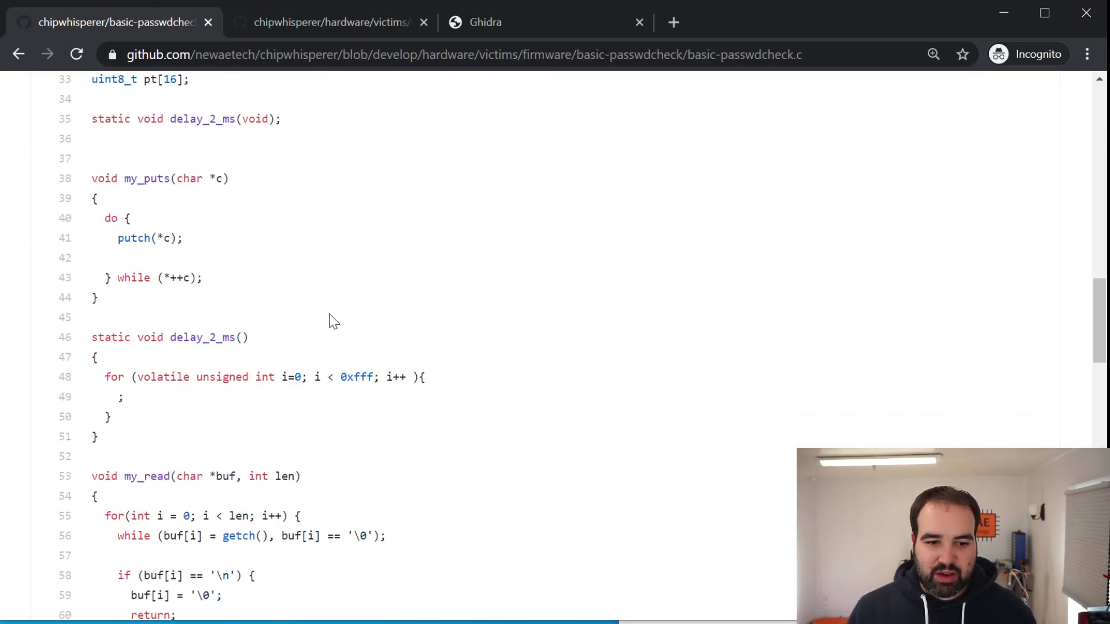
{"action": "scroll", "coordinate": [324, 306], "scroll_direction": "down", "scroll_amount": 3}
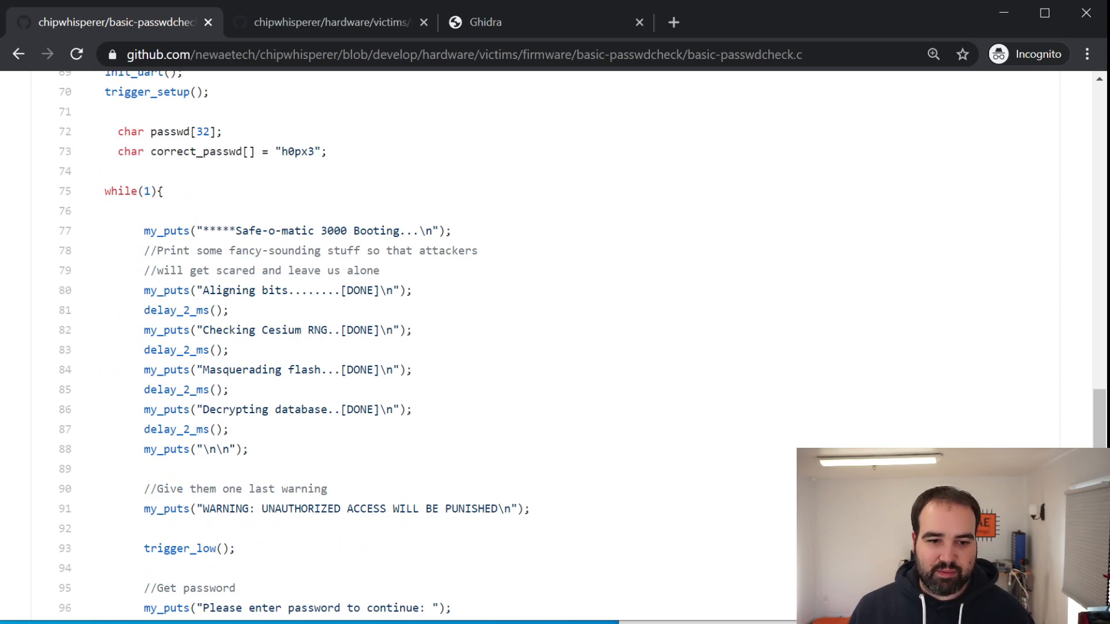
{"action": "left_click_drag", "start_coordinate": [142, 230], "coordinate": [434, 310]}
{"action": "scroll", "coordinate": [421, 331], "scroll_direction": "down", "scroll_amount": 3}
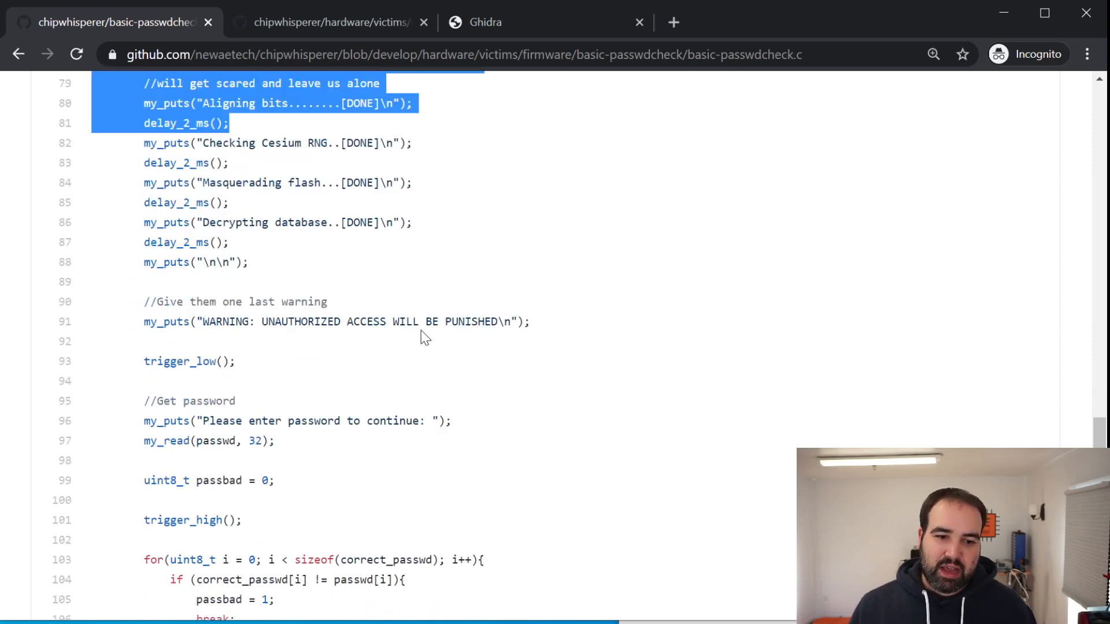
{"action": "scroll", "coordinate": [420, 330], "scroll_direction": "down", "scroll_amount": 1}
{"action": "left_click_drag", "start_coordinate": [176, 337], "coordinate": [275, 358]}
{"action": "scroll", "coordinate": [272, 372], "scroll_direction": "down", "scroll_amount": 3}
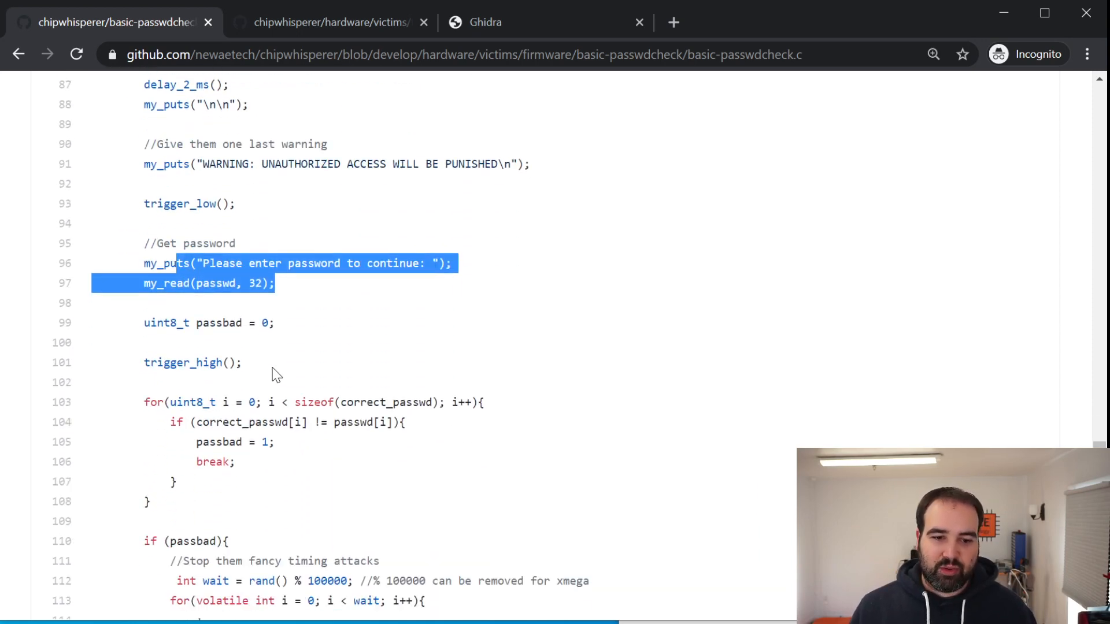
{"action": "scroll", "coordinate": [192, 376], "scroll_direction": "down", "scroll_amount": 3}
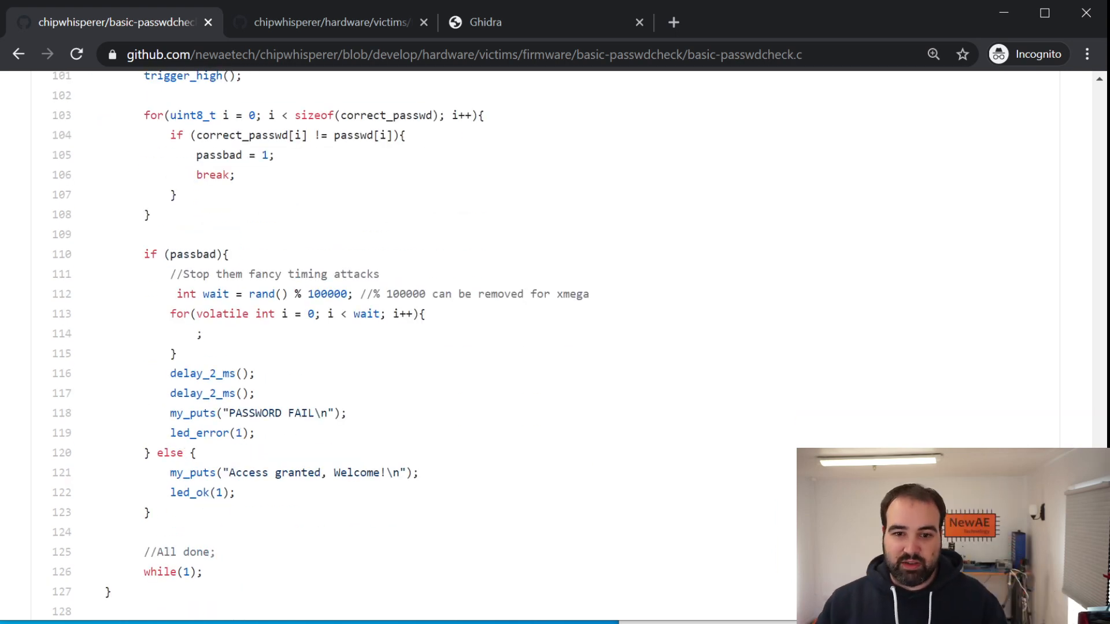
Return to the GhidraSetupIntro folder and highlight the basic-passwdcheck-CWLITEARM .elf and .hex entries together
{"action": "left_click", "coordinate": [18, 55]}
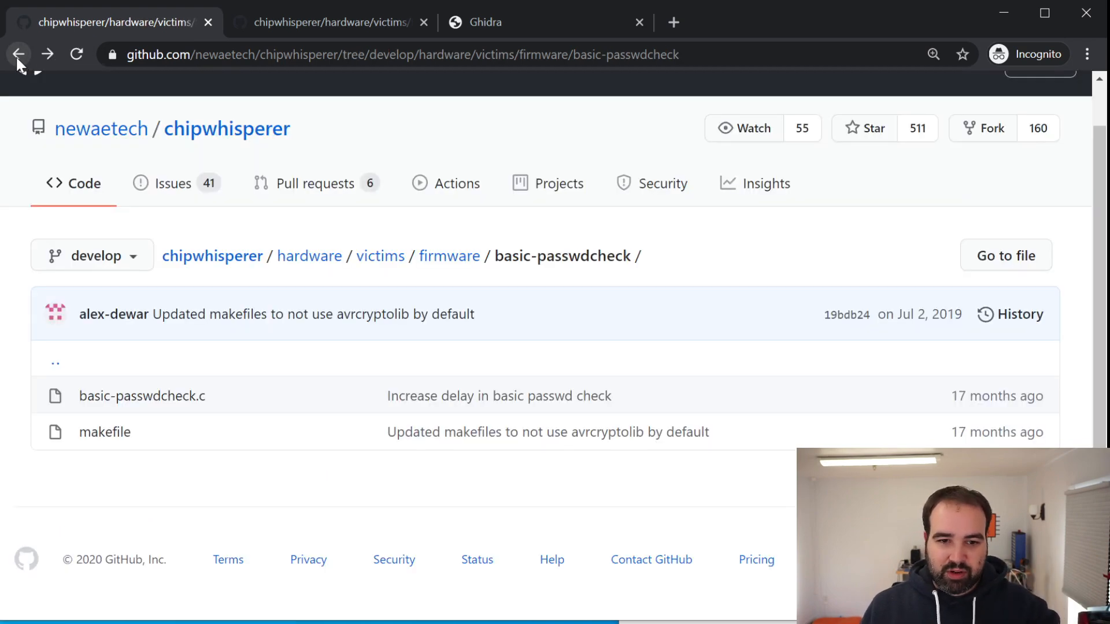
{"action": "left_click", "coordinate": [16, 54]}
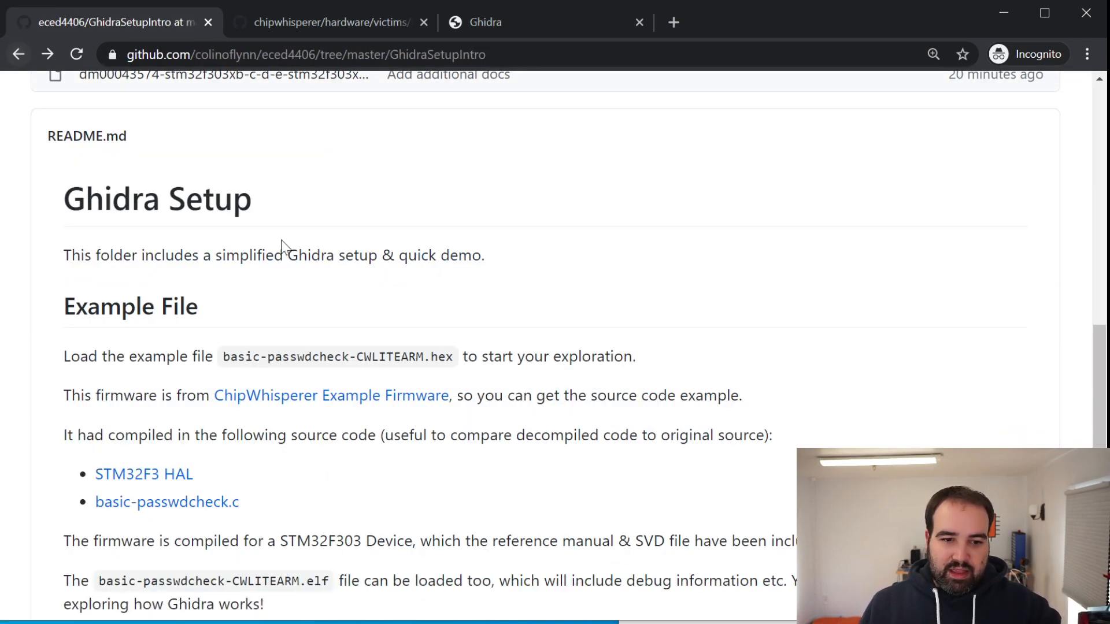
{"action": "scroll", "coordinate": [252, 241], "scroll_direction": "up", "scroll_amount": 2}
{"action": "scroll", "coordinate": [253, 246], "scroll_direction": "down", "scroll_amount": 2}
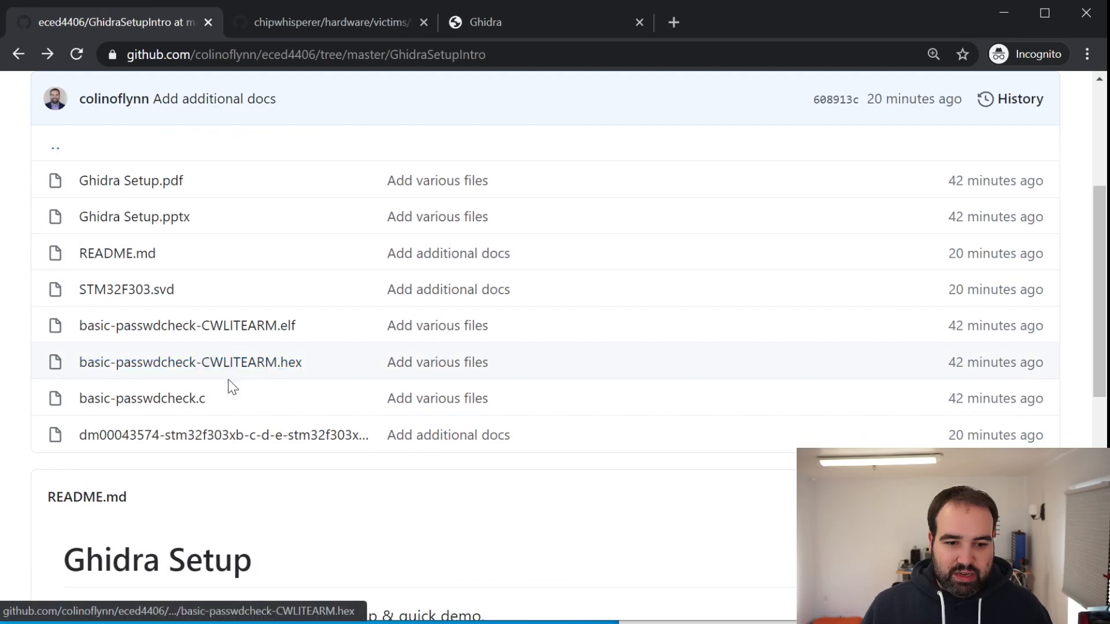
{"action": "left_click_drag", "start_coordinate": [344, 363], "coordinate": [82, 326]}
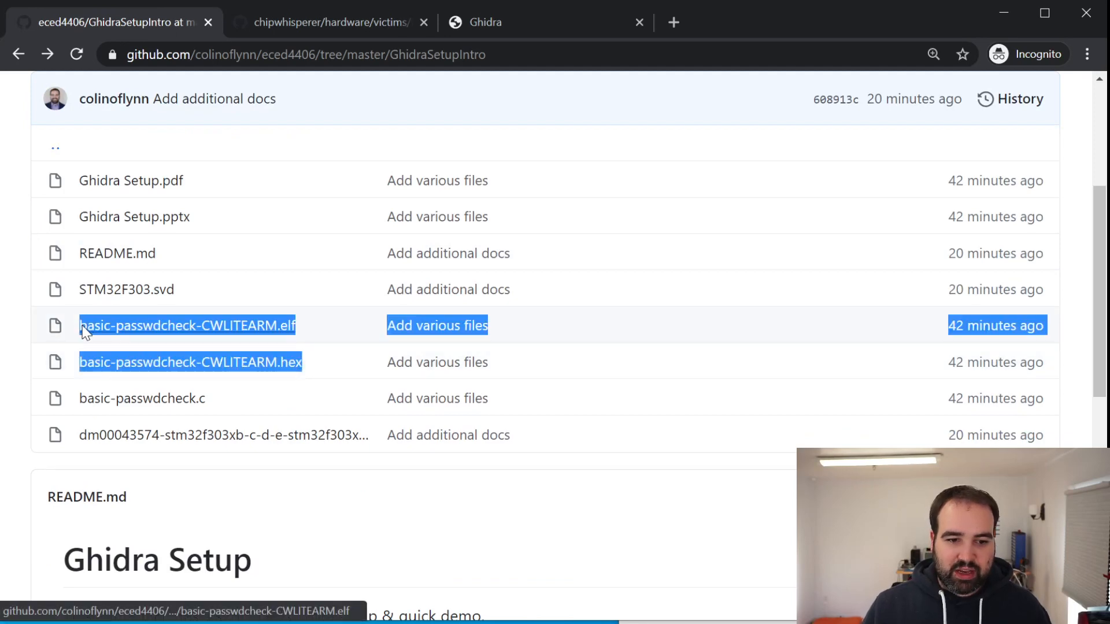
{"action": "left_click", "coordinate": [318, 320]}
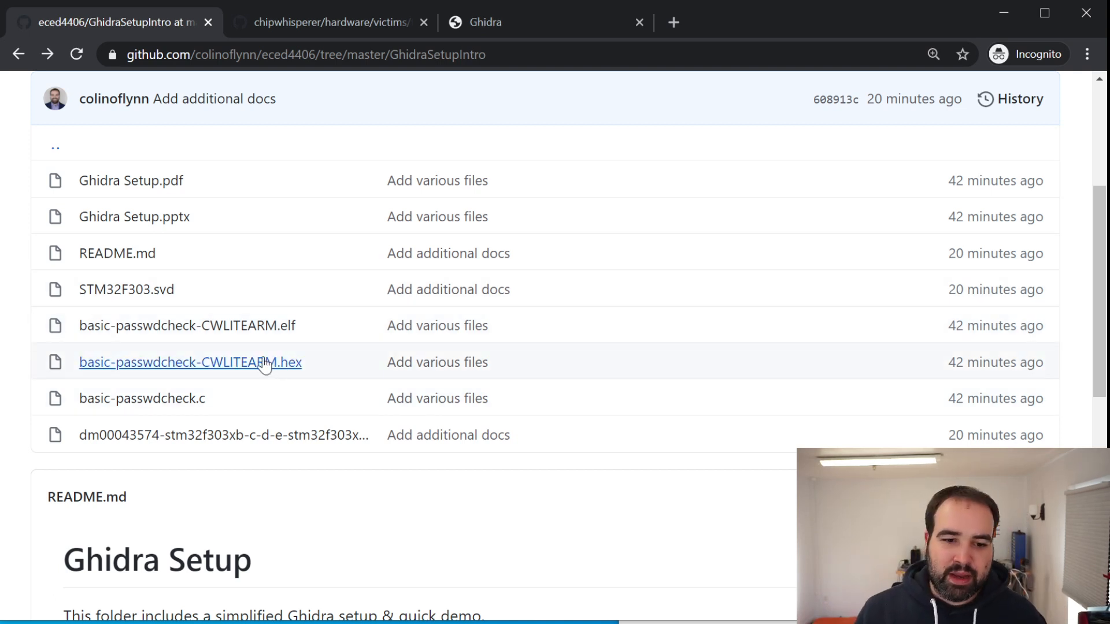
Highlight the basic-passwdcheck-CWLITEARM.hex file name in the file list
{"action": "left_click_drag", "start_coordinate": [335, 358], "coordinate": [75, 363]}
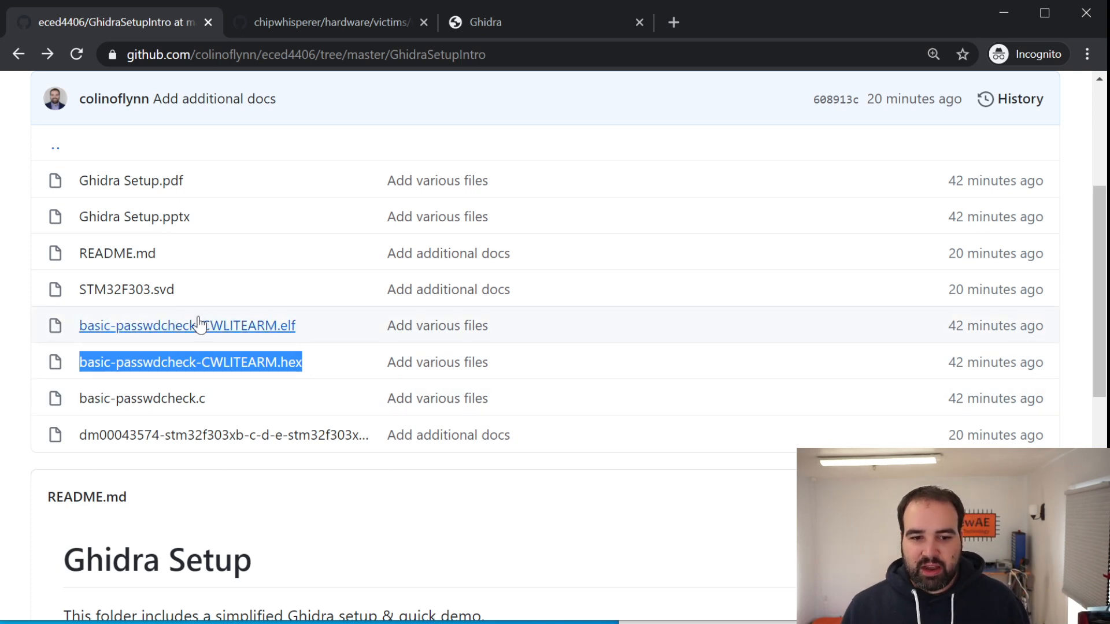
{"action": "left_click", "coordinate": [338, 365]}
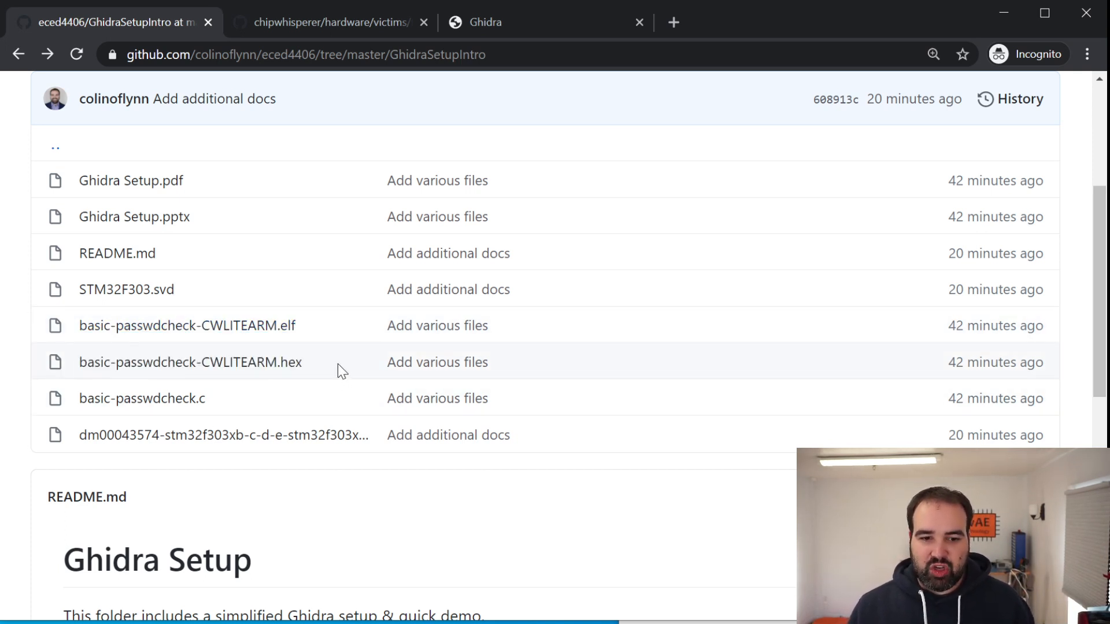
{"action": "left_click_drag", "start_coordinate": [337, 363], "coordinate": [87, 363]}
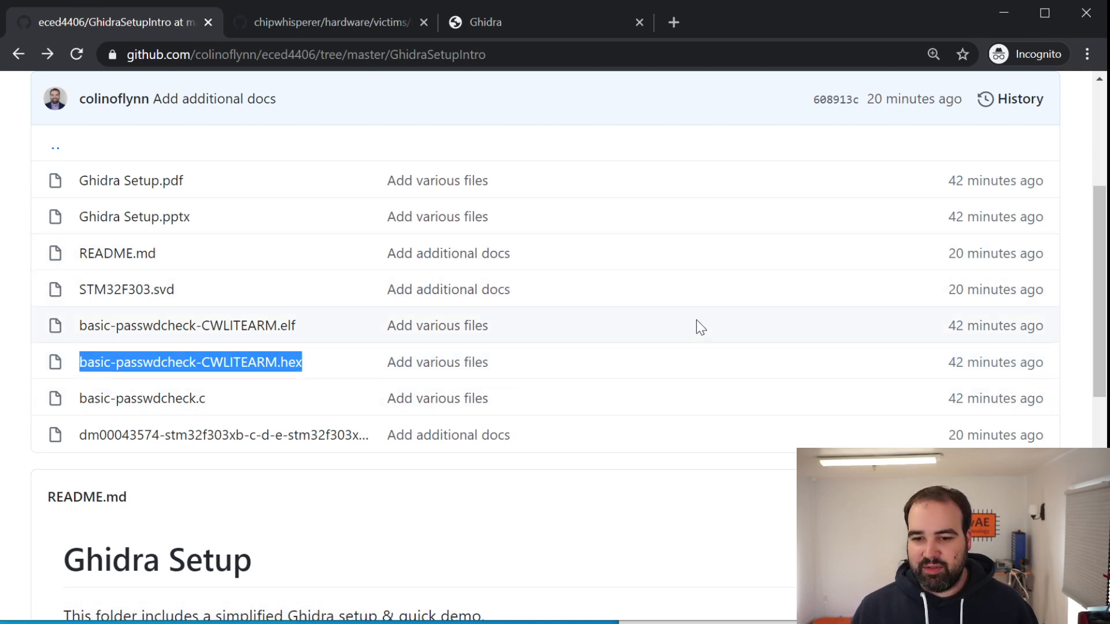
{"action": "scroll", "coordinate": [696, 309], "scroll_direction": "down", "scroll_amount": 3}
{"action": "scroll", "coordinate": [678, 330], "scroll_direction": "up", "scroll_amount": 2}
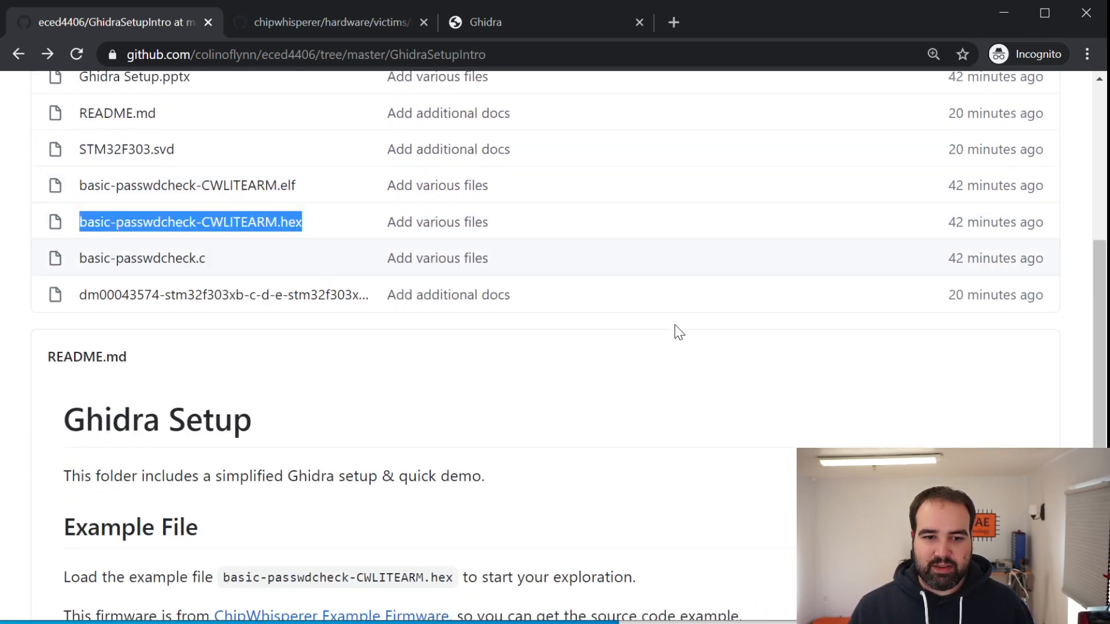
Highlight the basic-passwdcheck-CWLITEARM.elf name and the matching .hex name in turn, and view the README's Example File section
{"action": "scroll", "coordinate": [574, 294], "scroll_direction": "up", "scroll_amount": 2}
{"action": "left_click_drag", "start_coordinate": [347, 329], "coordinate": [80, 326]}
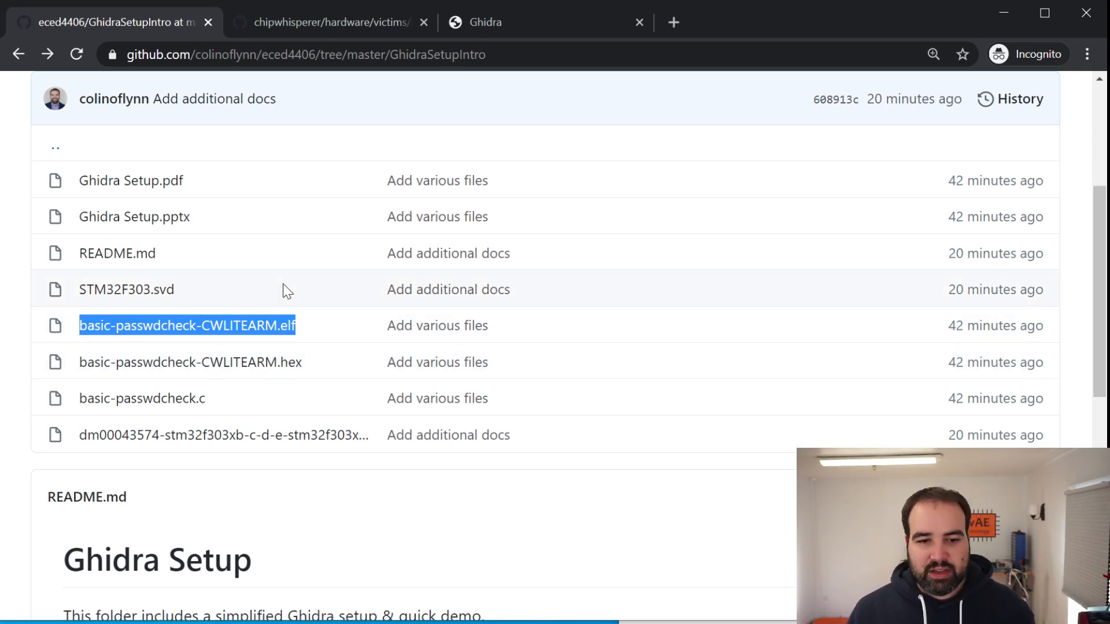
{"action": "left_click_drag", "start_coordinate": [322, 331], "coordinate": [87, 325]}
{"action": "left_click_drag", "start_coordinate": [345, 369], "coordinate": [82, 375]}
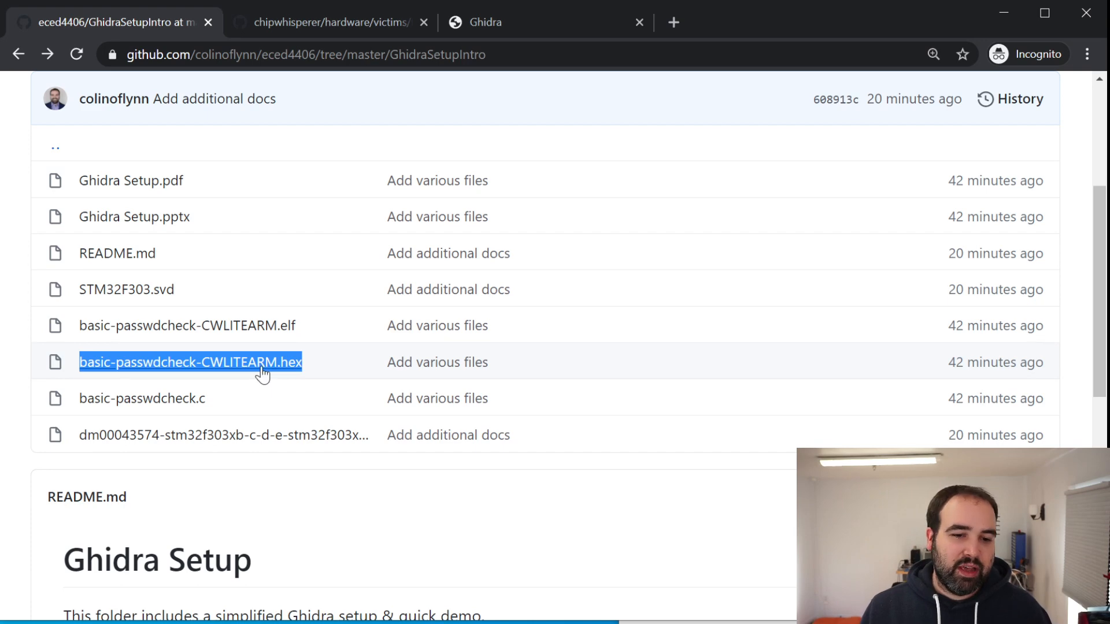
{"action": "scroll", "coordinate": [258, 374], "scroll_direction": "down", "scroll_amount": 8}
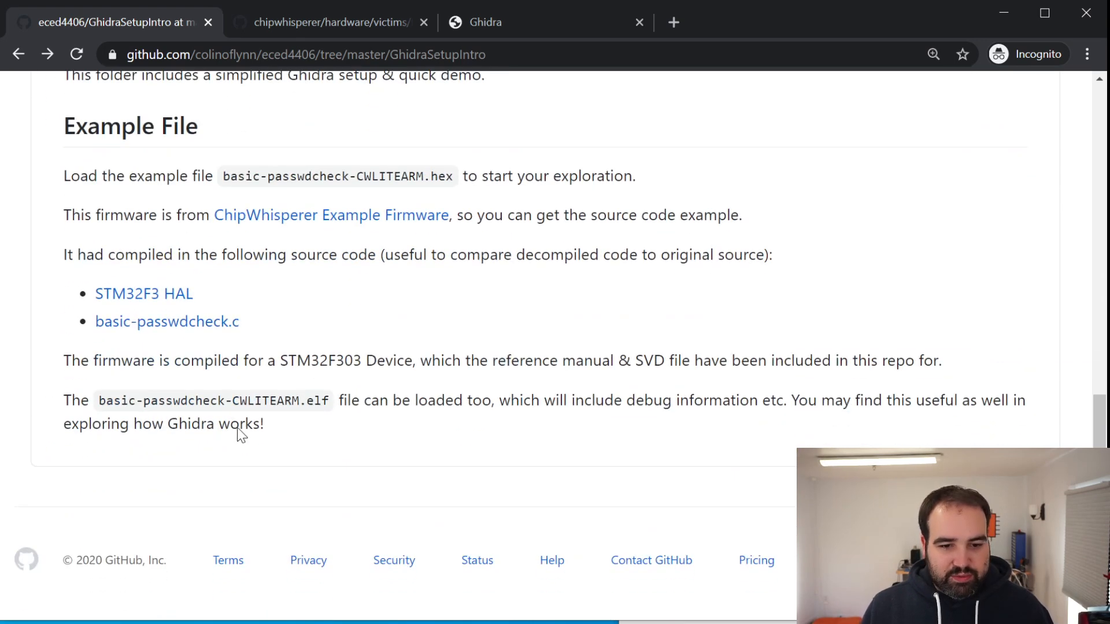
Highlight STM32F303 in the README and open the dm00043574 STM32F303 reference manual PDF in a new tab
{"action": "left_click_drag", "start_coordinate": [281, 360], "coordinate": [365, 361]}
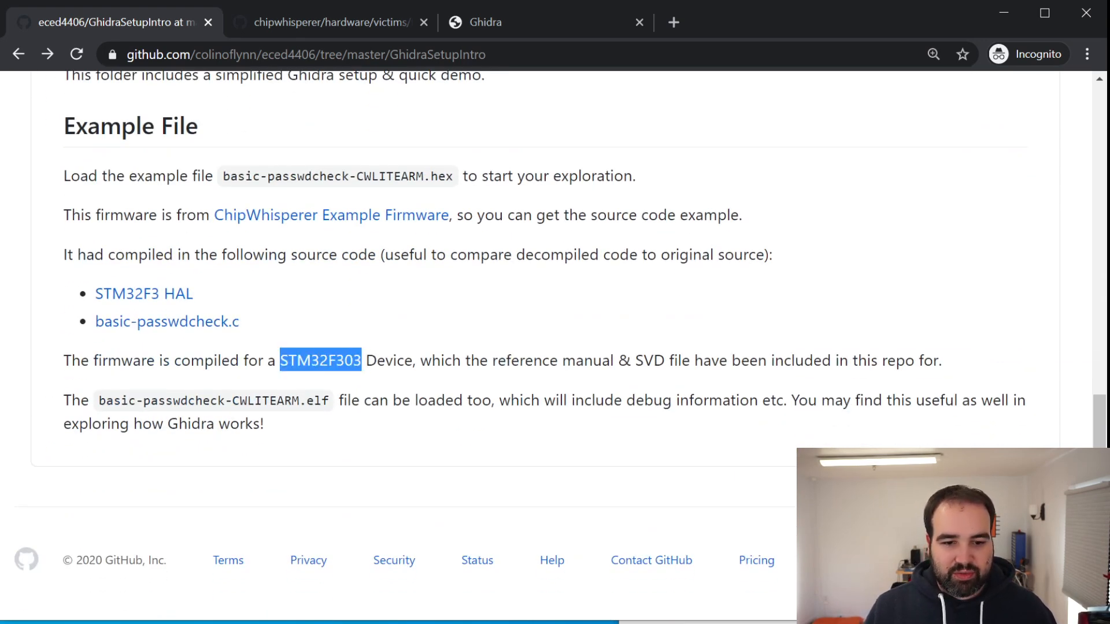
{"action": "scroll", "coordinate": [298, 323], "scroll_direction": "up", "scroll_amount": 5}
{"action": "right_click", "coordinate": [216, 260]}
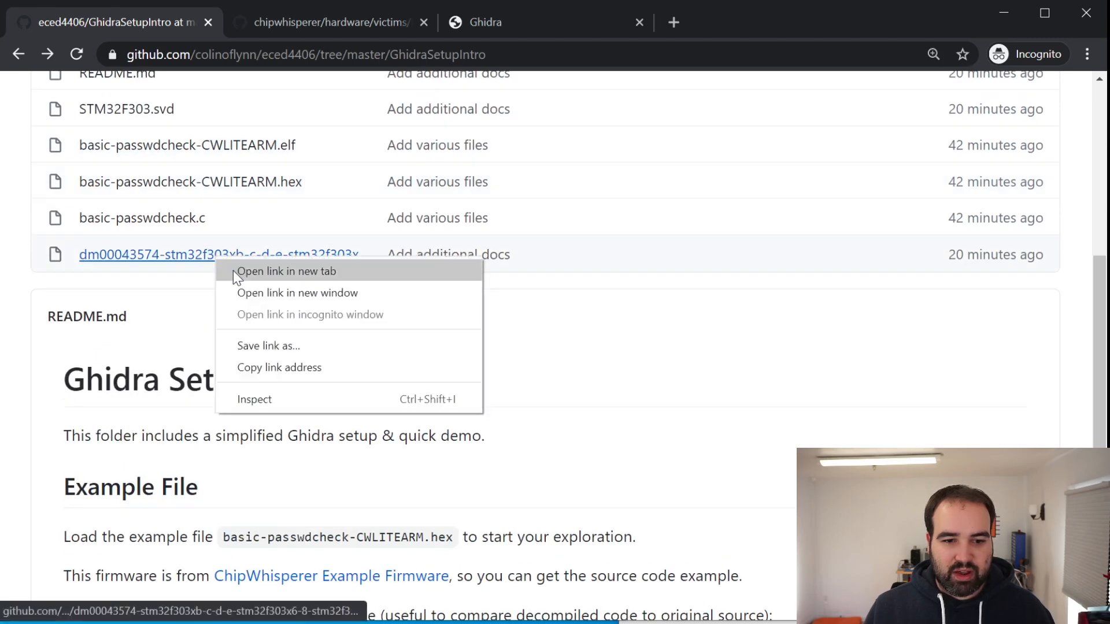
{"action": "left_click", "coordinate": [237, 271]}
{"action": "left_click", "coordinate": [587, 24]}
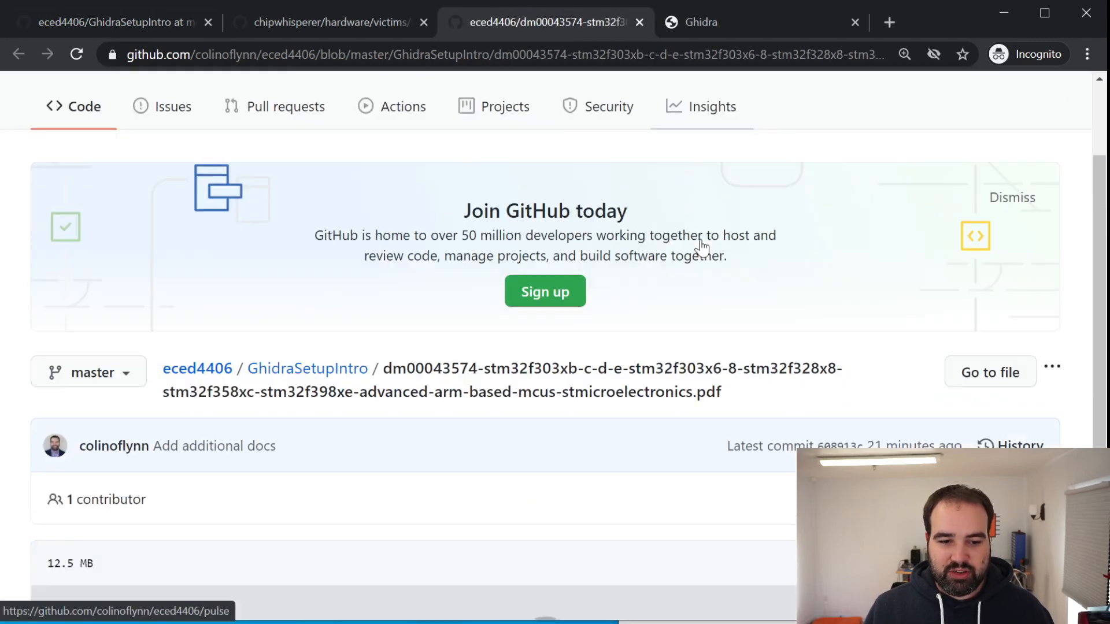
View the RM0316 reference manual's title page and introduction in the PDF preview
{"action": "scroll", "coordinate": [694, 249], "scroll_direction": "down", "scroll_amount": 4}
{"action": "scroll", "coordinate": [948, 370], "scroll_direction": "down", "scroll_amount": 4}
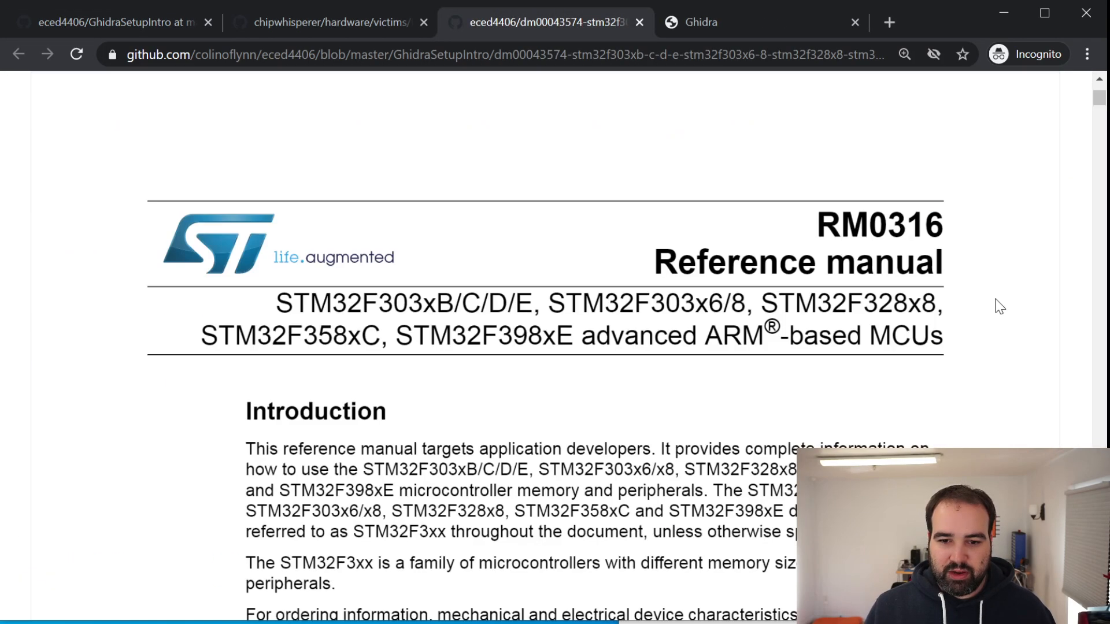
{"action": "scroll", "coordinate": [1092, 108], "scroll_direction": "down", "scroll_amount": 2}
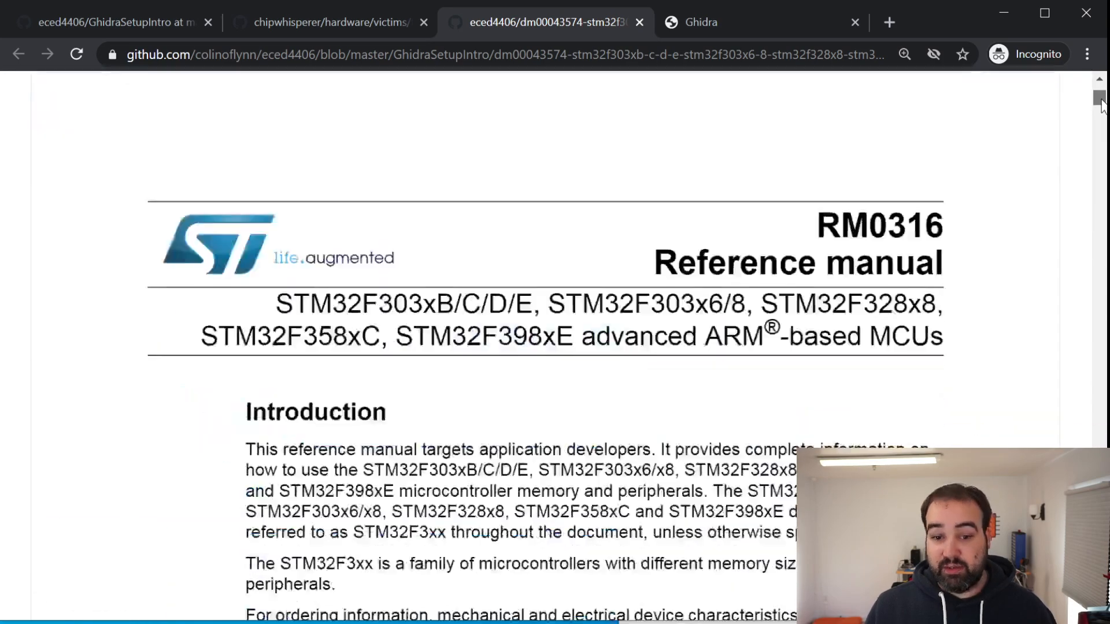
{"action": "left_click_drag", "start_coordinate": [1102, 103], "coordinate": [815, 86]}
Return to the GhidraSetupIntro folder page with its file list and README
{"action": "left_click", "coordinate": [75, 27]}
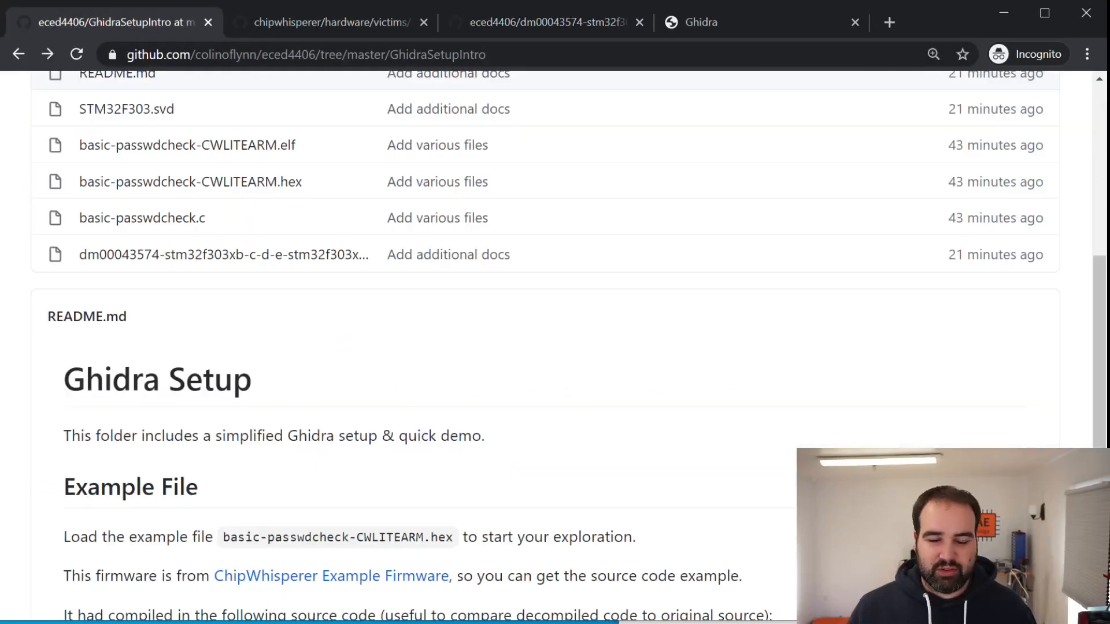
{"action": "left_click", "coordinate": [342, 25]}
{"action": "left_click", "coordinate": [138, 19]}
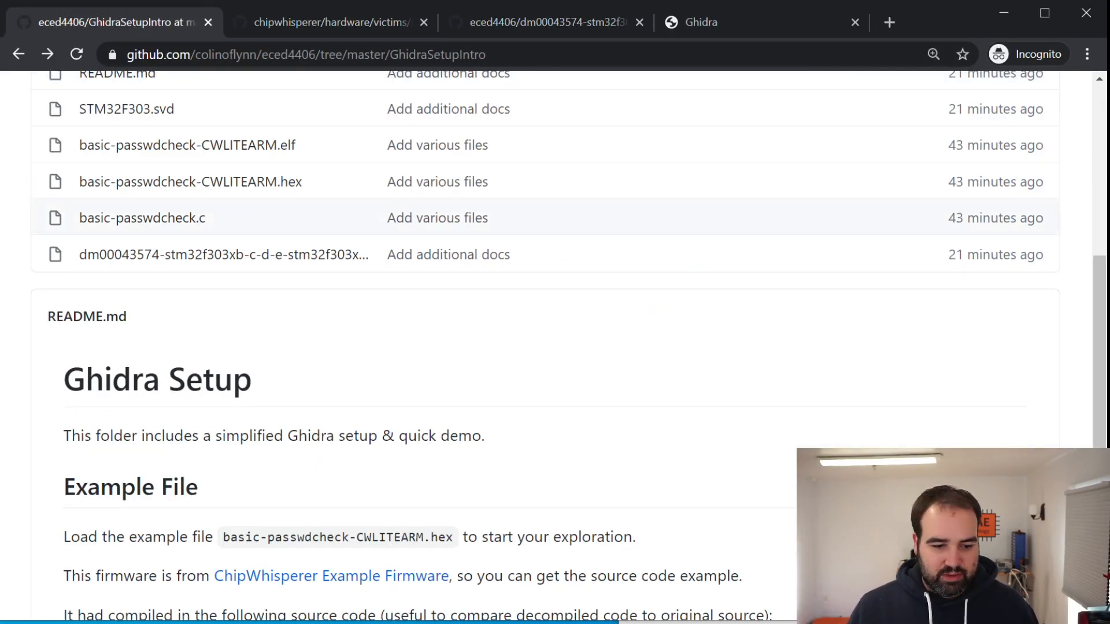
Check the progress of the Ghidra files moving to the desktop and shift the progress window off the browser
{"action": "key", "text": "alt+Tab"}
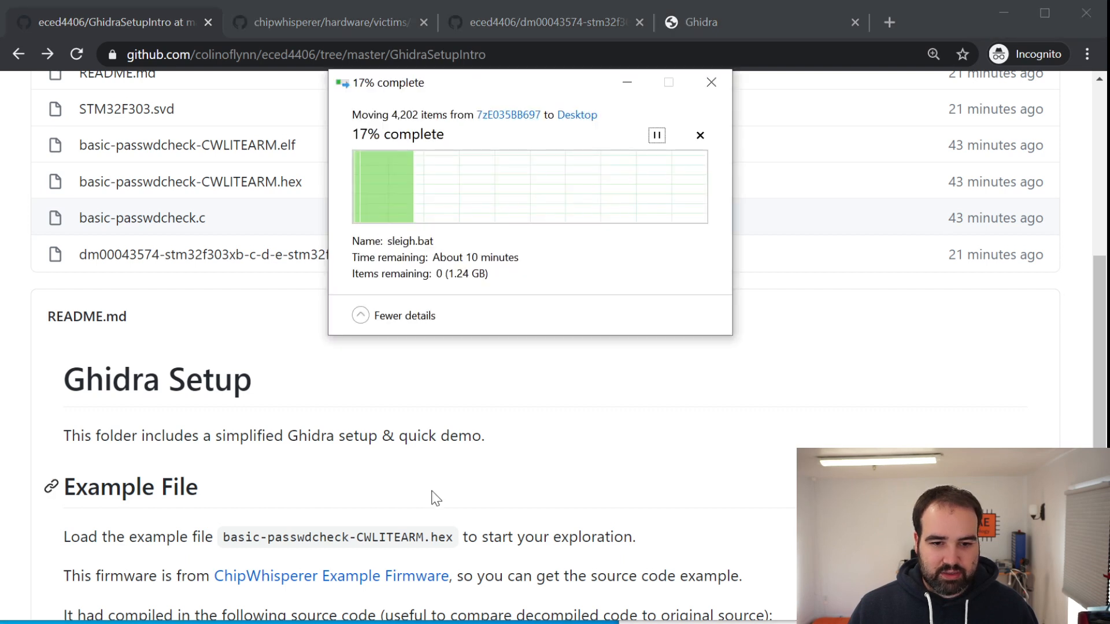
{"action": "left_click_drag", "start_coordinate": [512, 90], "coordinate": [585, 103]}
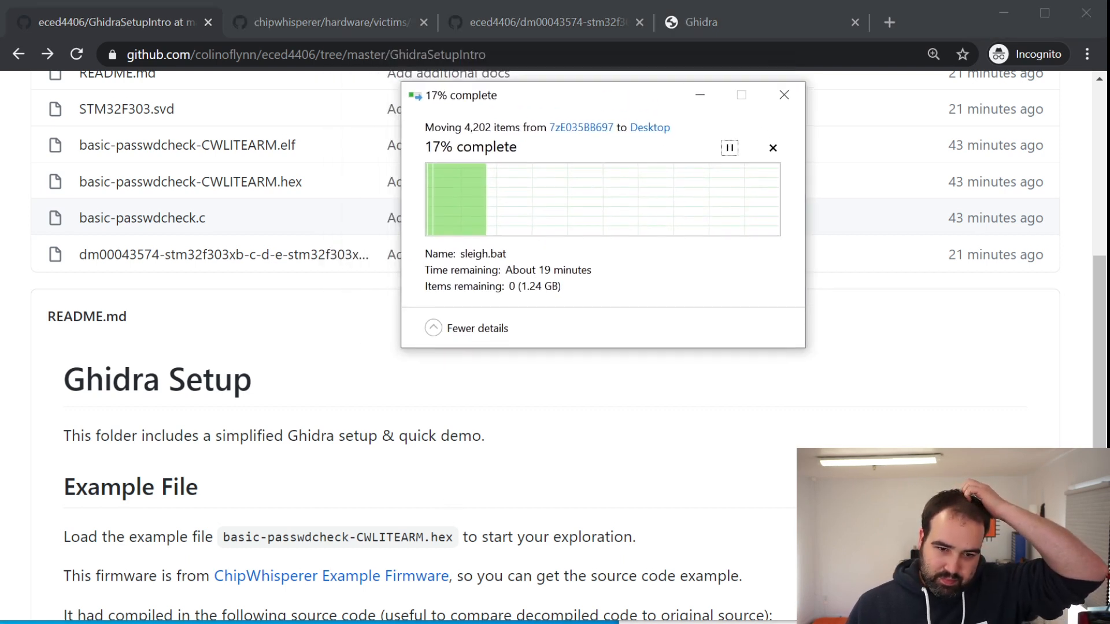
{"action": "key", "text": "alt+Tab"}
{"action": "key", "text": "alt+Tab"}
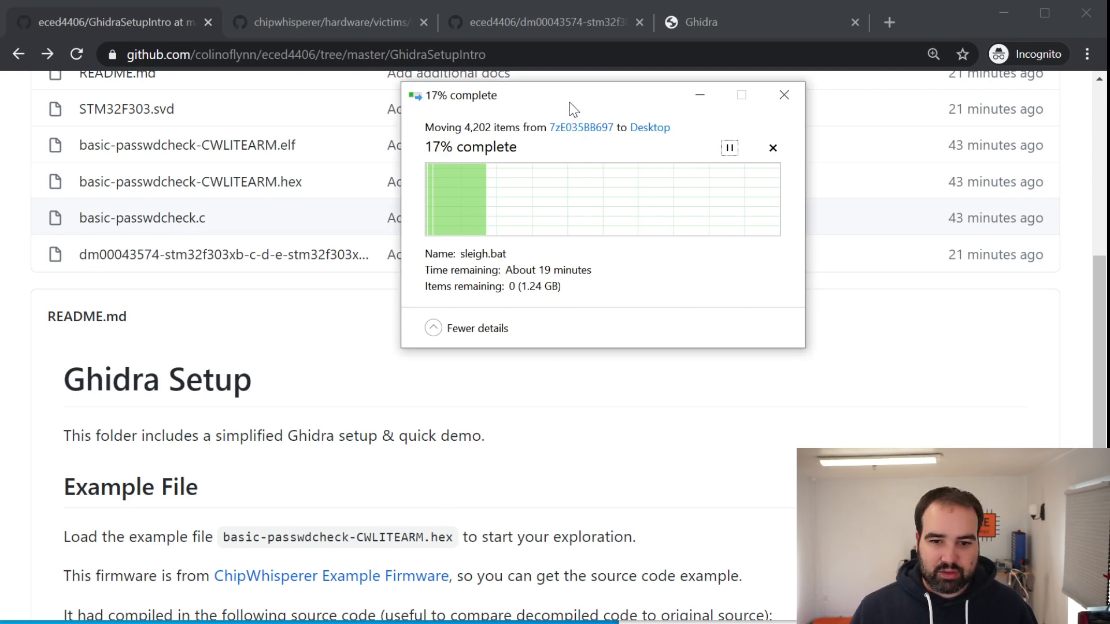
{"action": "left_click_drag", "start_coordinate": [631, 91], "coordinate": [1086, 0]}
Move the browser window down to uncover the desktop and open the ghidra_9.1.2_PUBLIC_WITHJRE folder in view
{"action": "mouse_move", "coordinate": [942, 8]}
{"action": "left_mouse_down"}
{"action": "mouse_move", "coordinate": [733, 540]}
{"action": "mouse_move", "coordinate": [894, 67]}
{"action": "mouse_move", "coordinate": [959, 0]}
{"action": "left_mouse_up"}
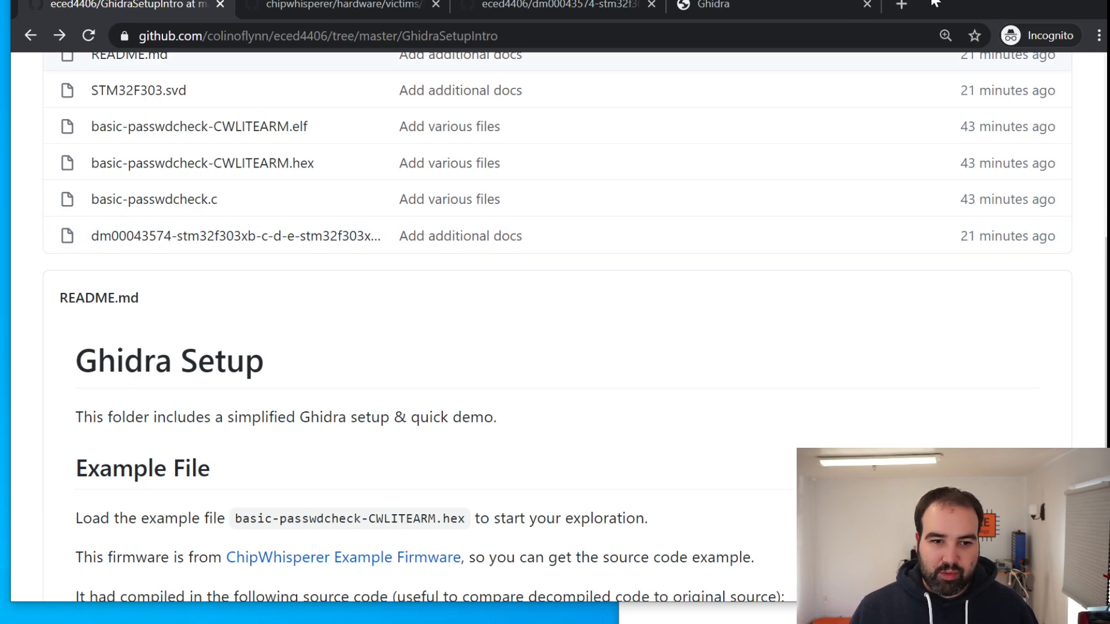
{"action": "left_click_drag", "start_coordinate": [935, 5], "coordinate": [842, 372]}
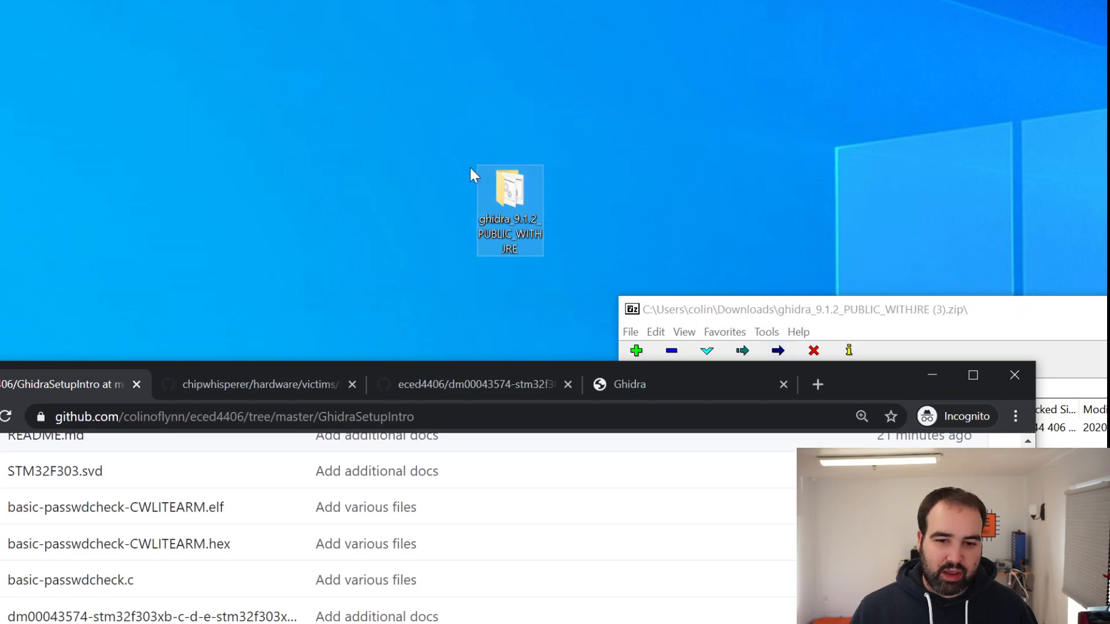
{"action": "left_click_drag", "start_coordinate": [536, 188], "coordinate": [439, 227]}
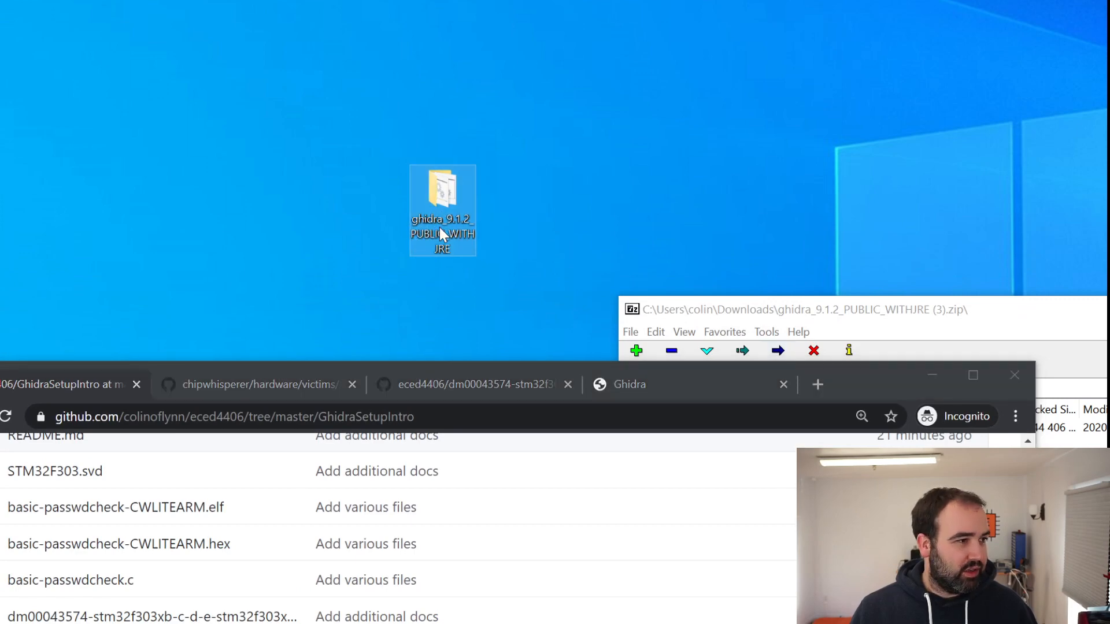
{"action": "double_click", "coordinate": [439, 227]}
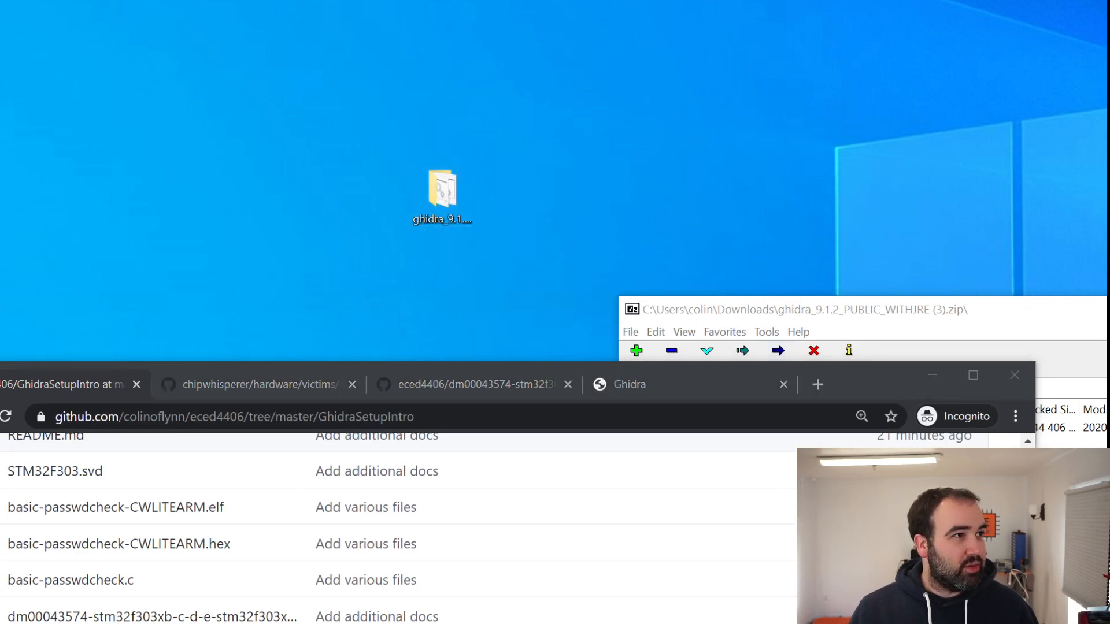
{"action": "left_click_drag", "start_coordinate": [0, 1], "coordinate": [301, 47]}
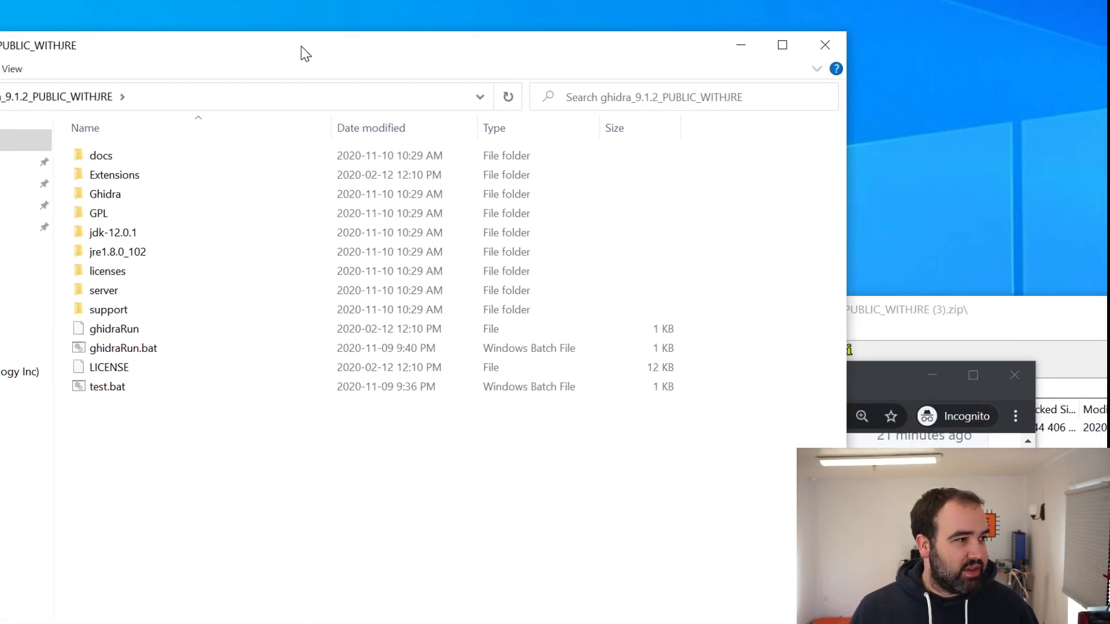
Point out the bundled jdk-12.0.1 folder and open ghidraRun.bat for editing in Notepad, with its window fully in view
{"action": "left_click", "coordinate": [143, 242]}
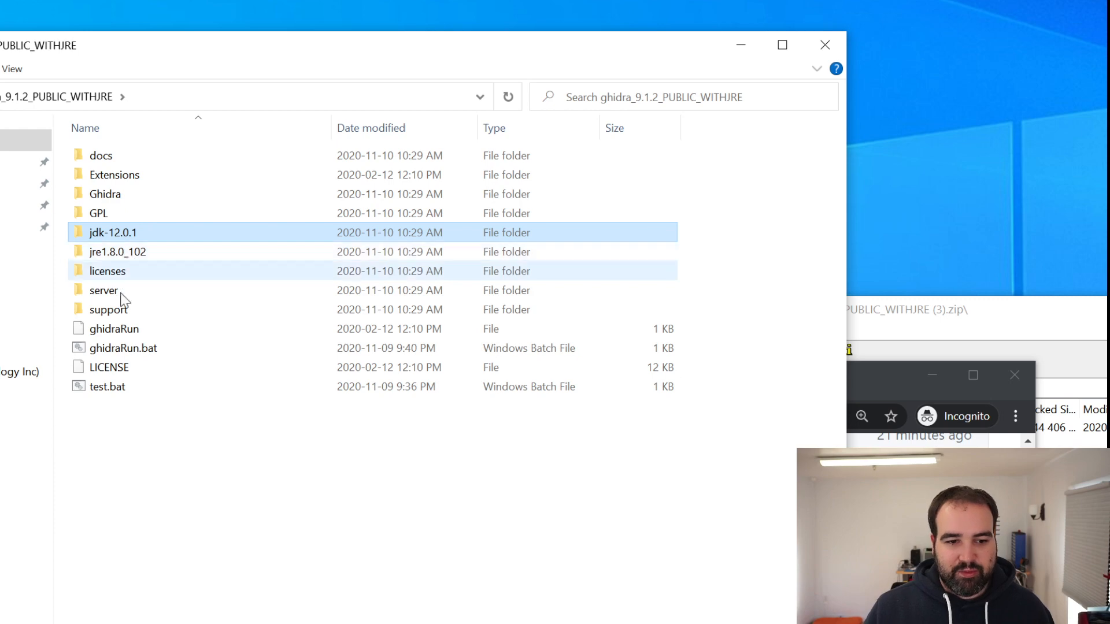
{"action": "left_click", "coordinate": [131, 353]}
{"action": "right_click", "coordinate": [131, 352]}
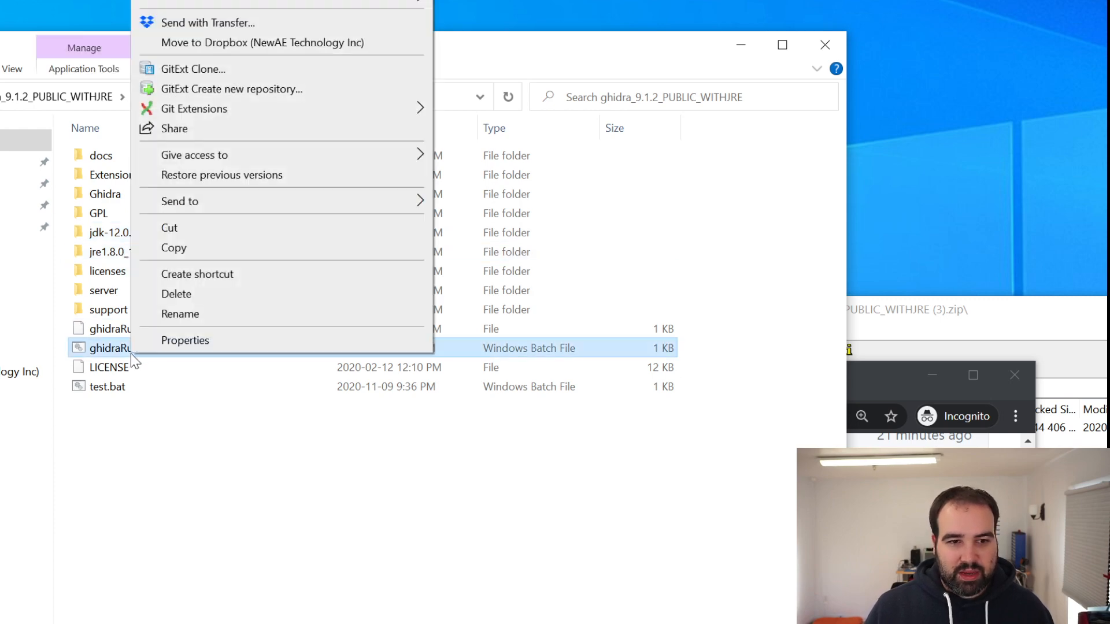
{"action": "left_click", "coordinate": [148, 418]}
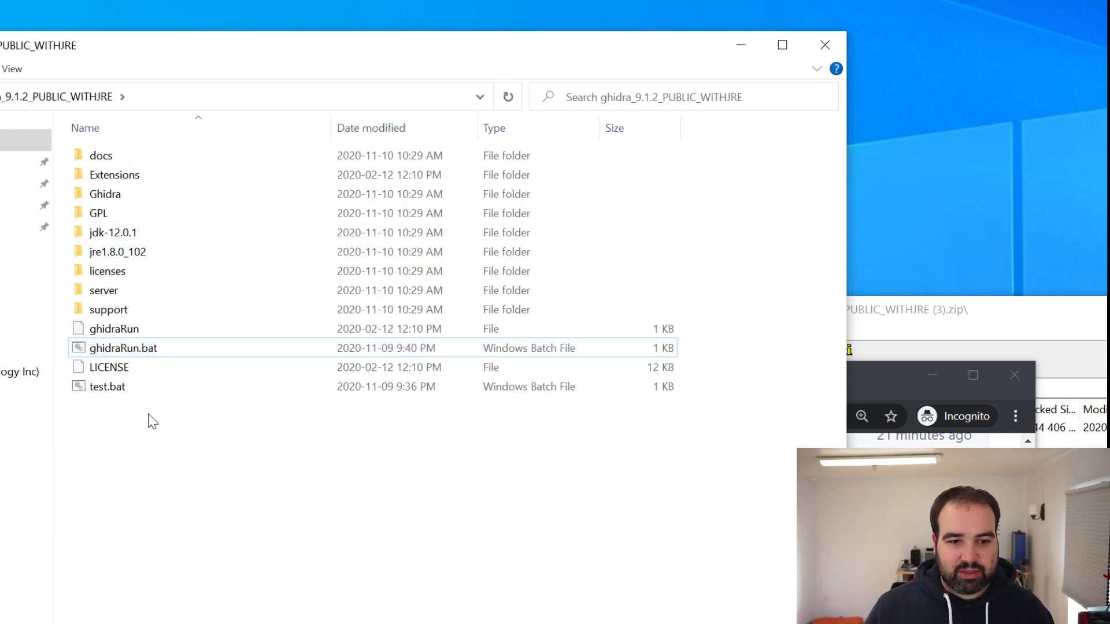
{"action": "left_click", "coordinate": [141, 352]}
{"action": "right_click", "coordinate": [141, 353]}
{"action": "left_click", "coordinate": [181, 0]}
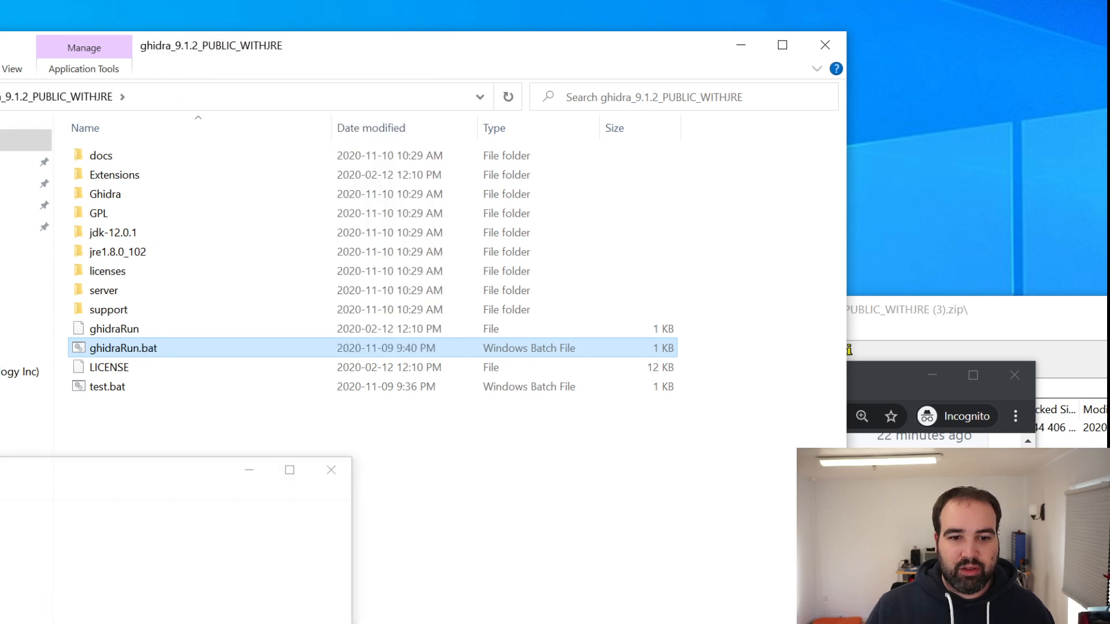
{"action": "left_click_drag", "start_coordinate": [64, 456], "coordinate": [336, 61]}
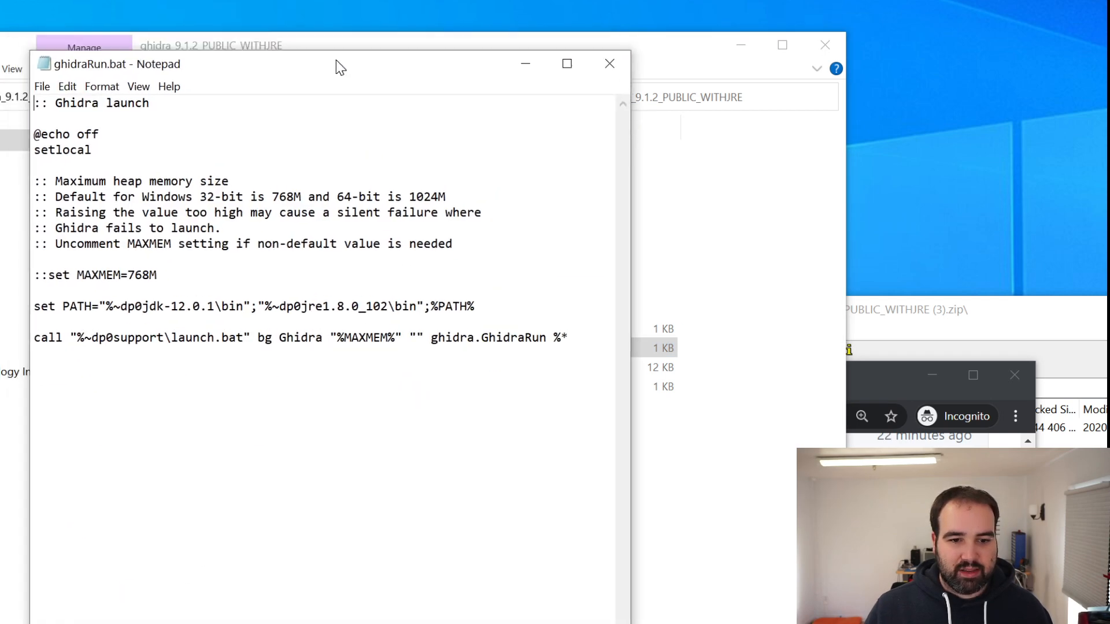
Highlight the set PATH line that references the bundled Java folders in ghidraRun.bat and close the file
{"action": "left_click_drag", "start_coordinate": [34, 307], "coordinate": [475, 307]}
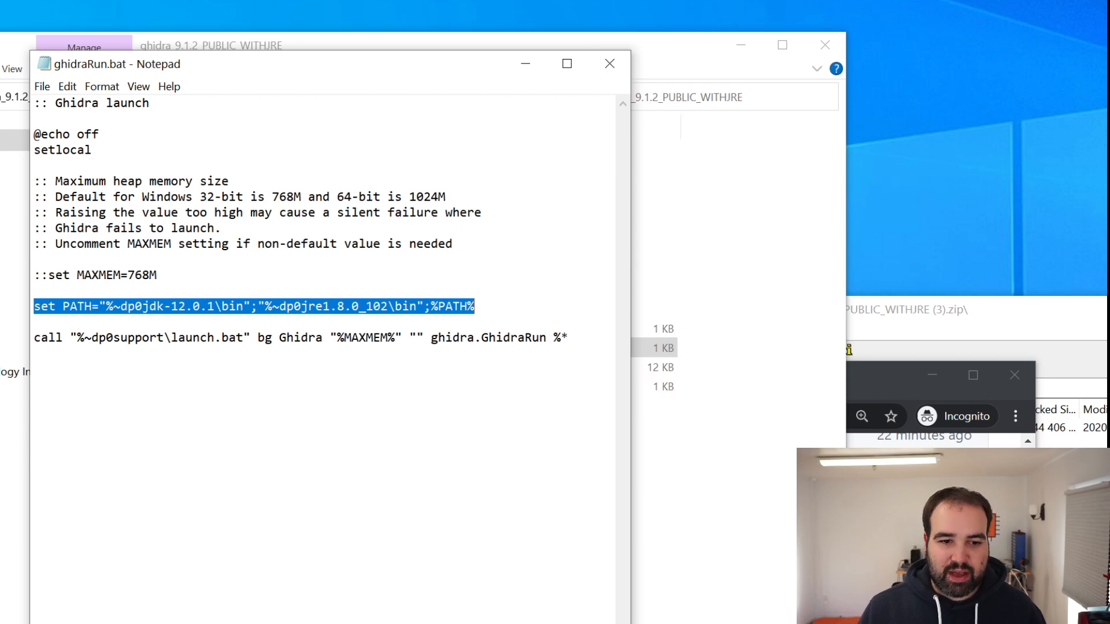
{"action": "left_click_drag", "start_coordinate": [475, 306], "coordinate": [33, 306]}
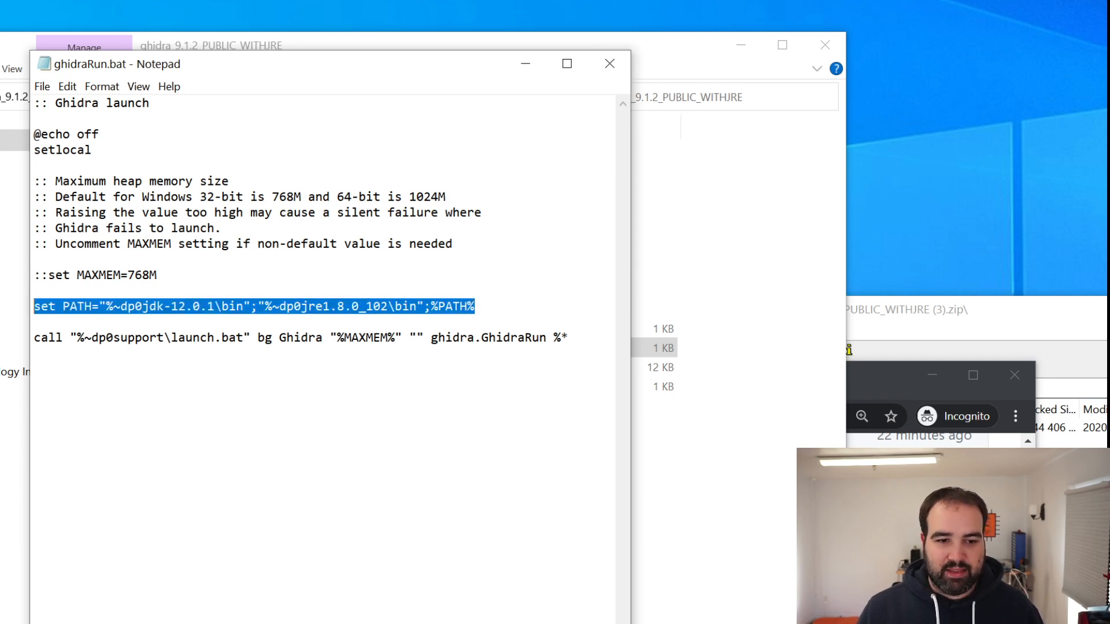
{"action": "left_click", "coordinate": [605, 74]}
Launch Ghidra by running ghidraRun.bat and dismiss the Tip of the Day
{"action": "left_click", "coordinate": [115, 232]}
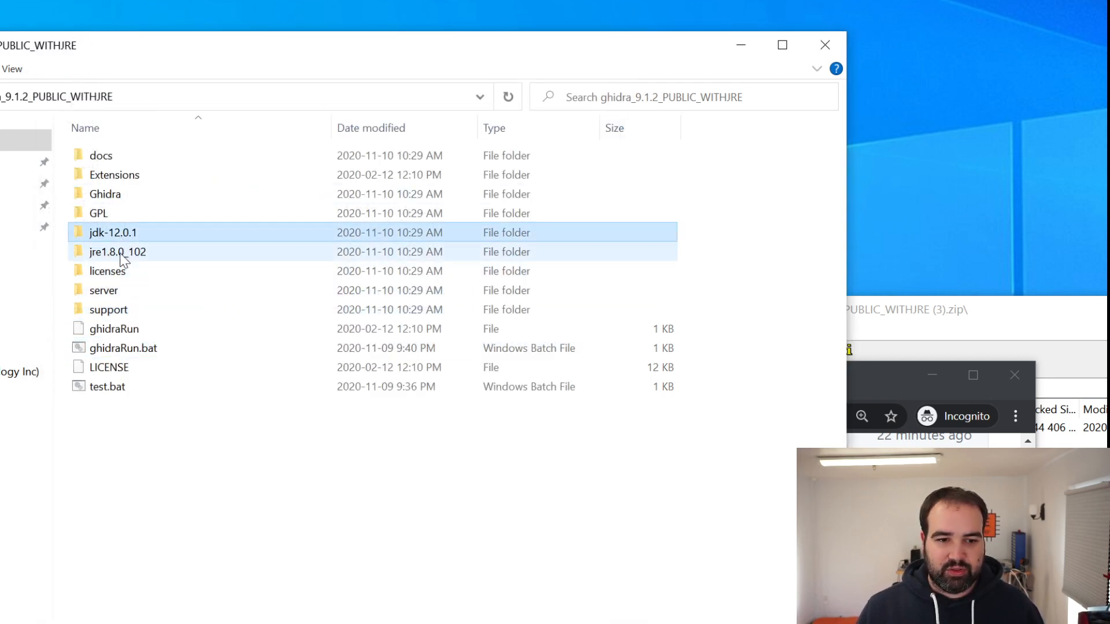
{"action": "double_click", "coordinate": [131, 349]}
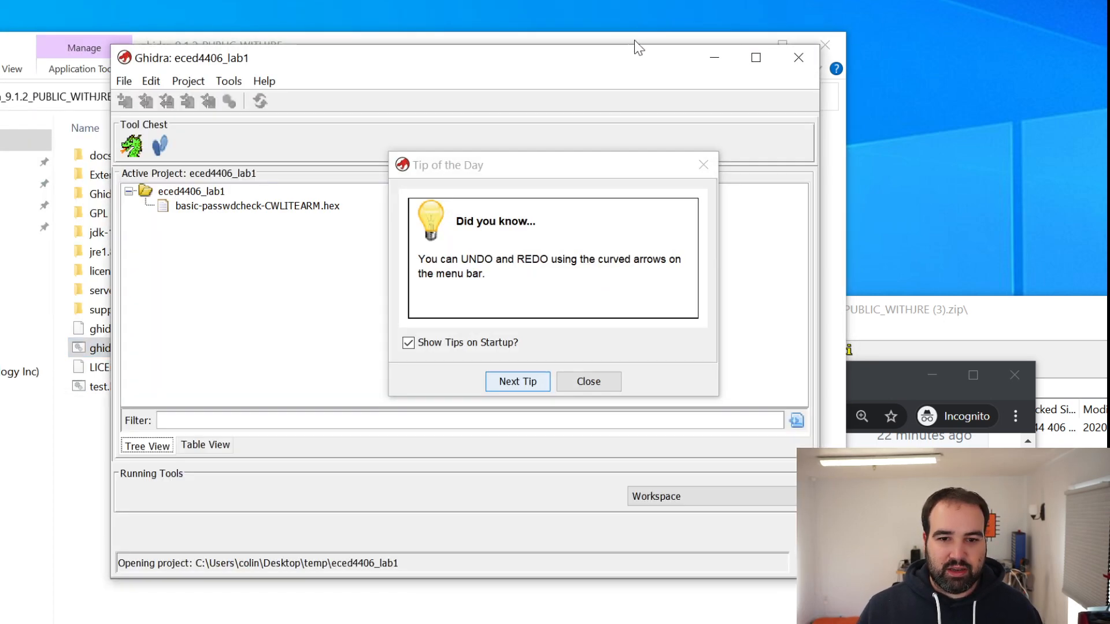
{"action": "left_click", "coordinate": [586, 375]}
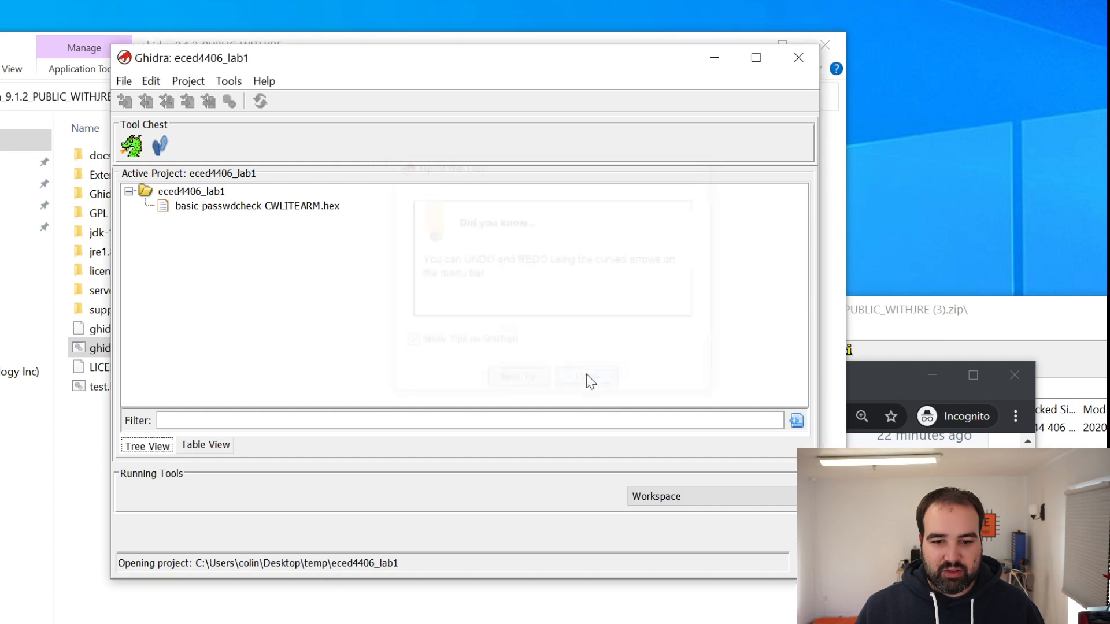
Close the active eced4406_lab1 project
{"action": "right_click", "coordinate": [151, 198]}
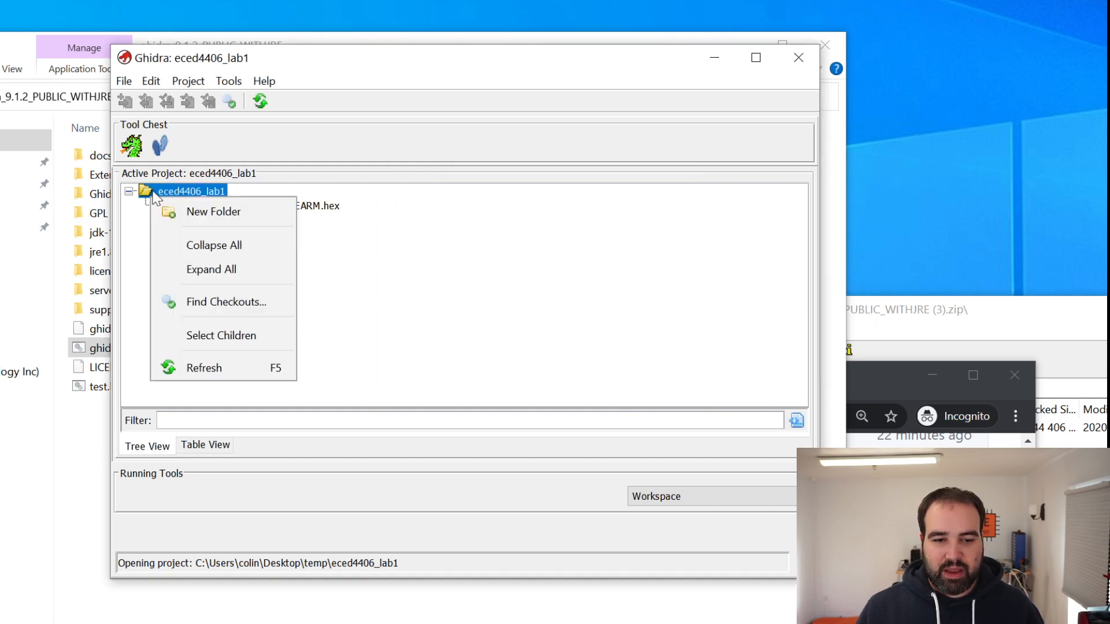
{"action": "left_click", "coordinate": [124, 81]}
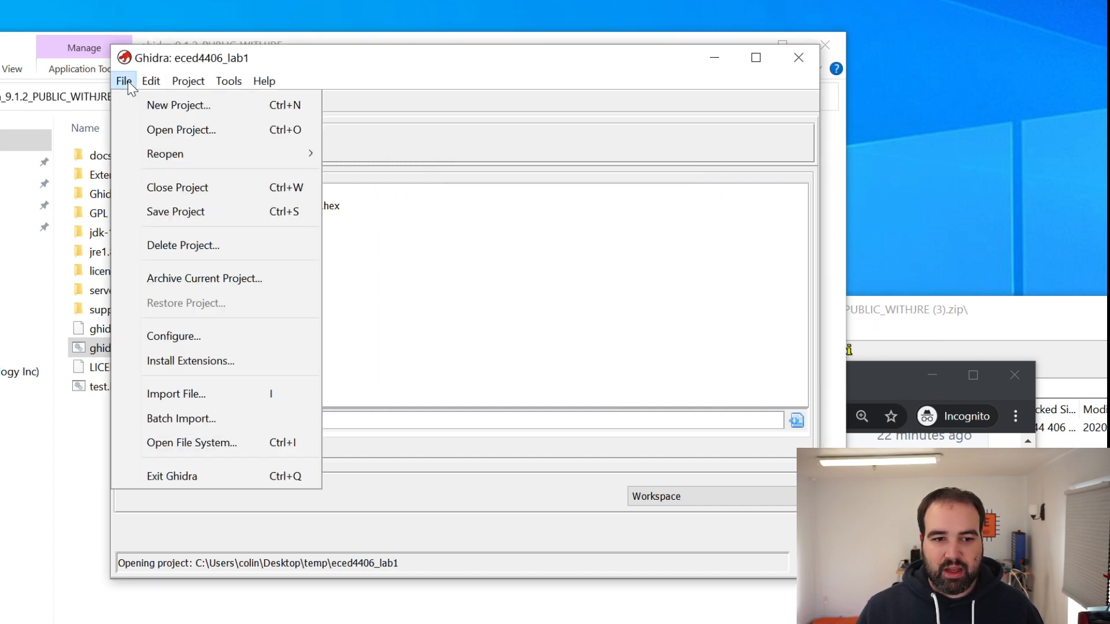
{"action": "left_click", "coordinate": [171, 189]}
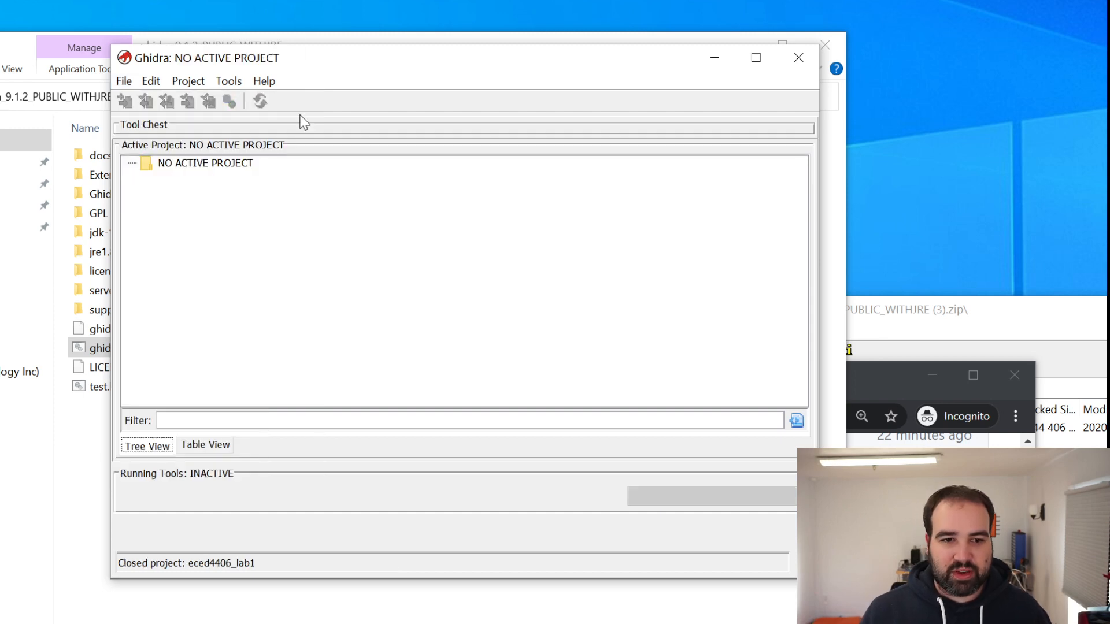
Minimize the Ghidra folder window and move the Ghidra project window toward the upper part of the desktop
{"action": "left_click", "coordinate": [696, 43]}
{"action": "left_click", "coordinate": [741, 45]}
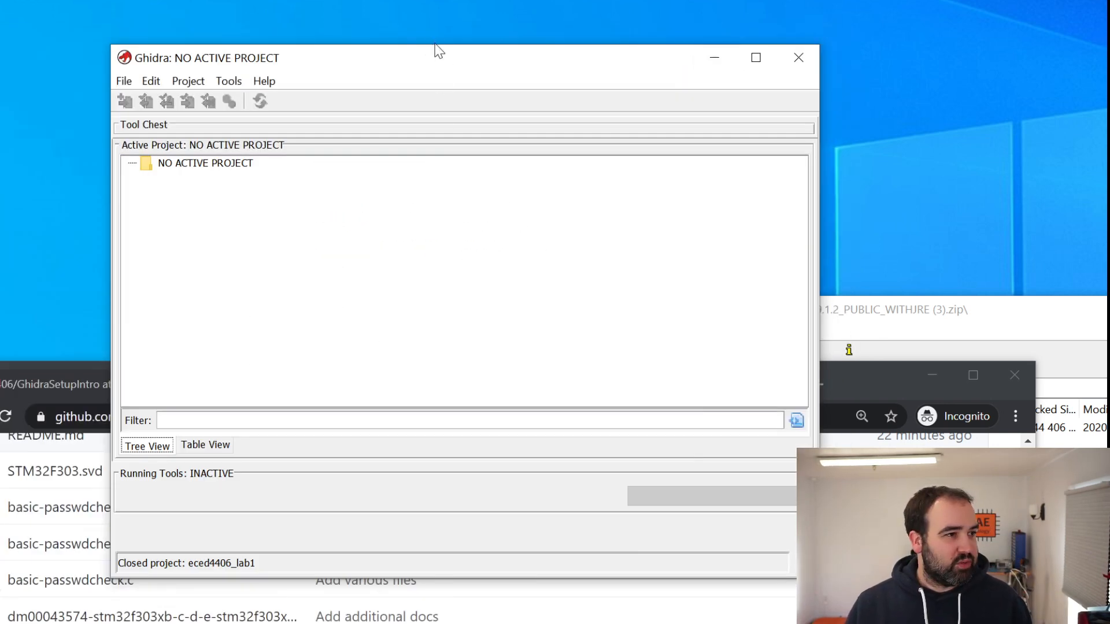
{"action": "left_click_drag", "start_coordinate": [435, 46], "coordinate": [363, 27]}
Start a new Ghidra project of the Non-Shared Project type and continue to the project location settings
{"action": "left_click", "coordinate": [64, 49]}
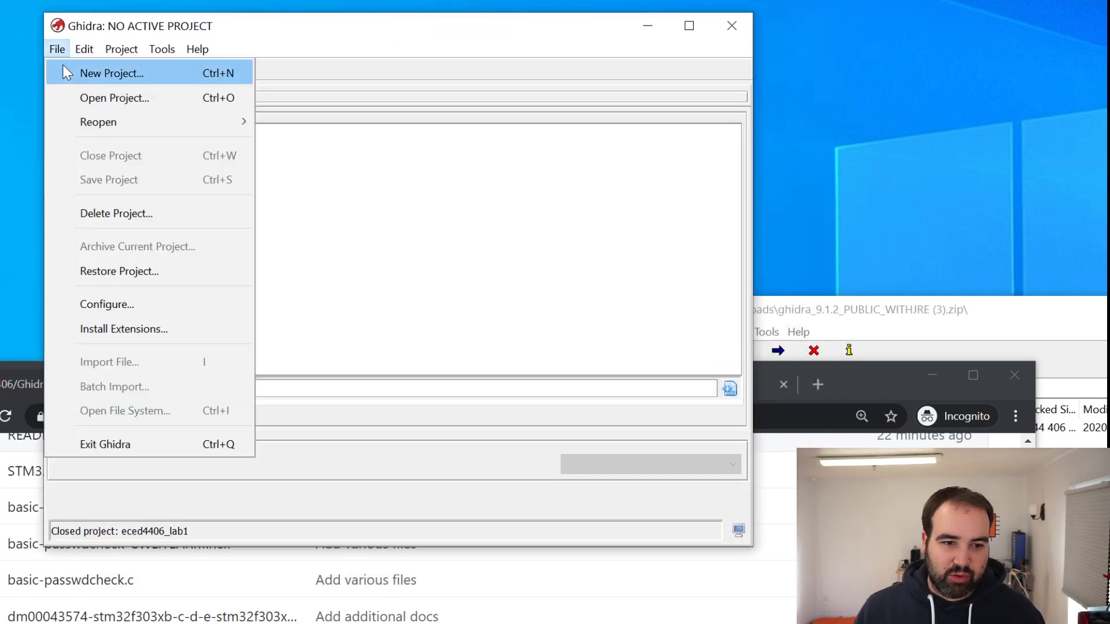
{"action": "left_click", "coordinate": [62, 64]}
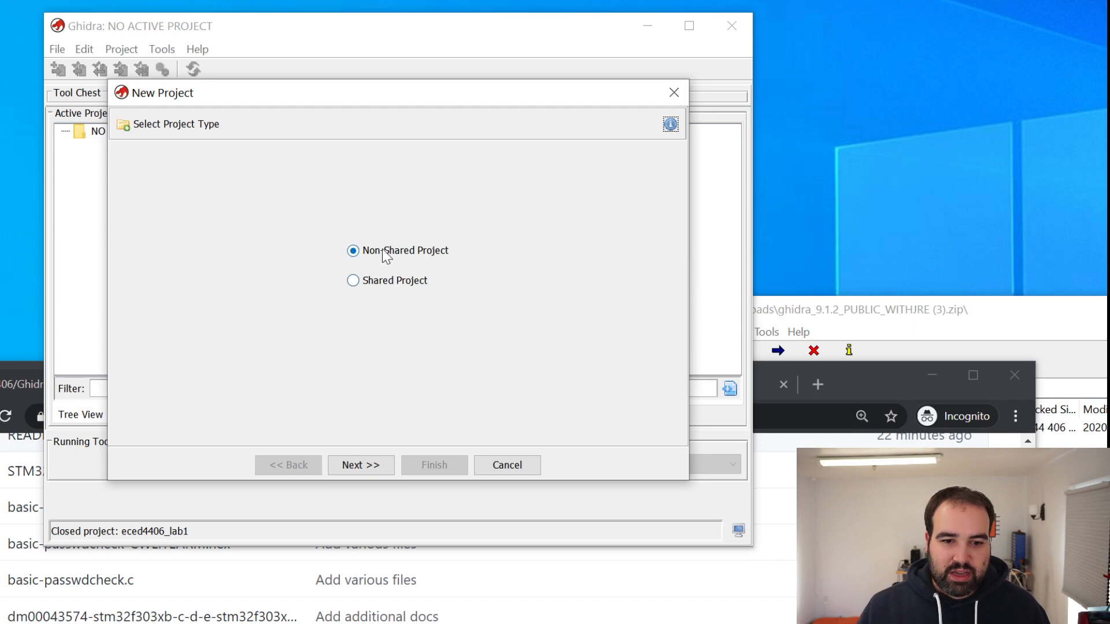
{"action": "left_click", "coordinate": [373, 282]}
{"action": "left_click", "coordinate": [364, 254]}
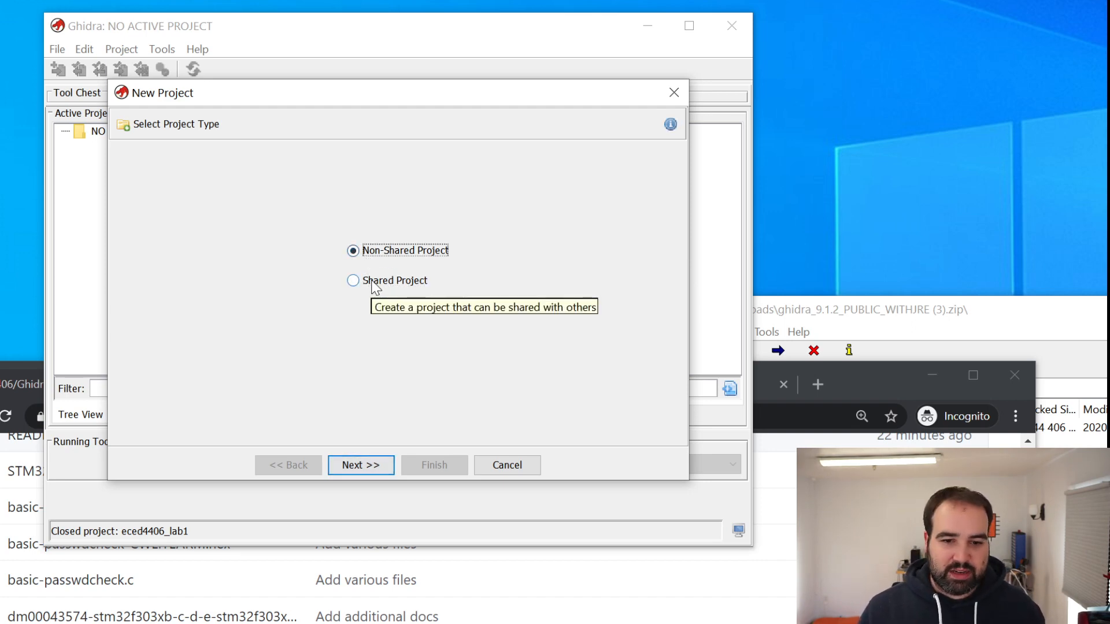
{"action": "left_click", "coordinate": [374, 283]}
{"action": "left_click", "coordinate": [372, 258]}
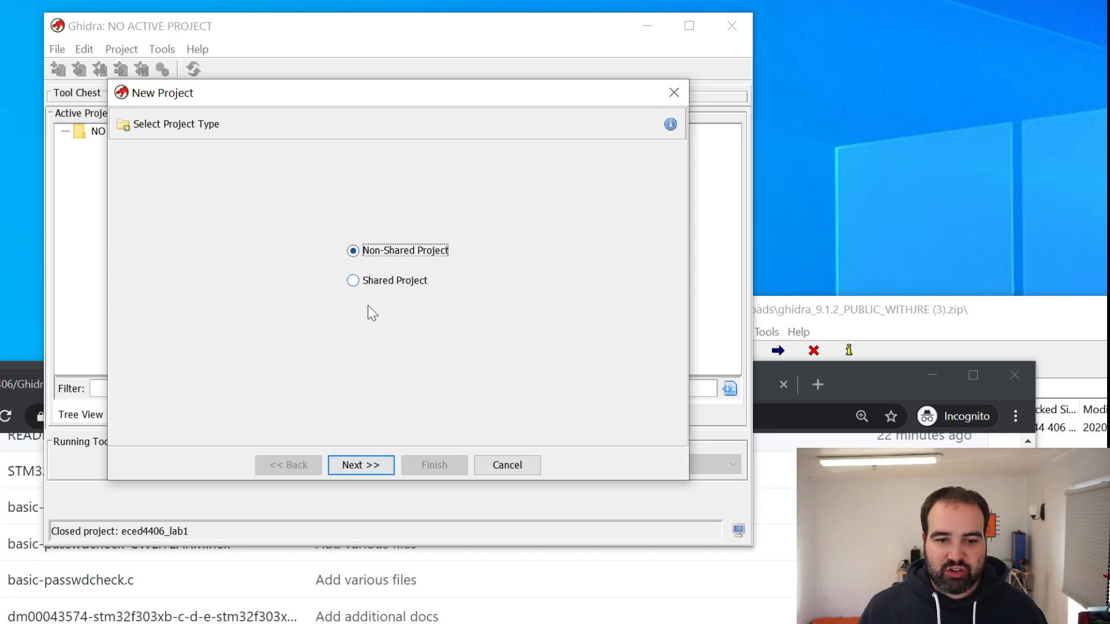
{"action": "left_click", "coordinate": [368, 464]}
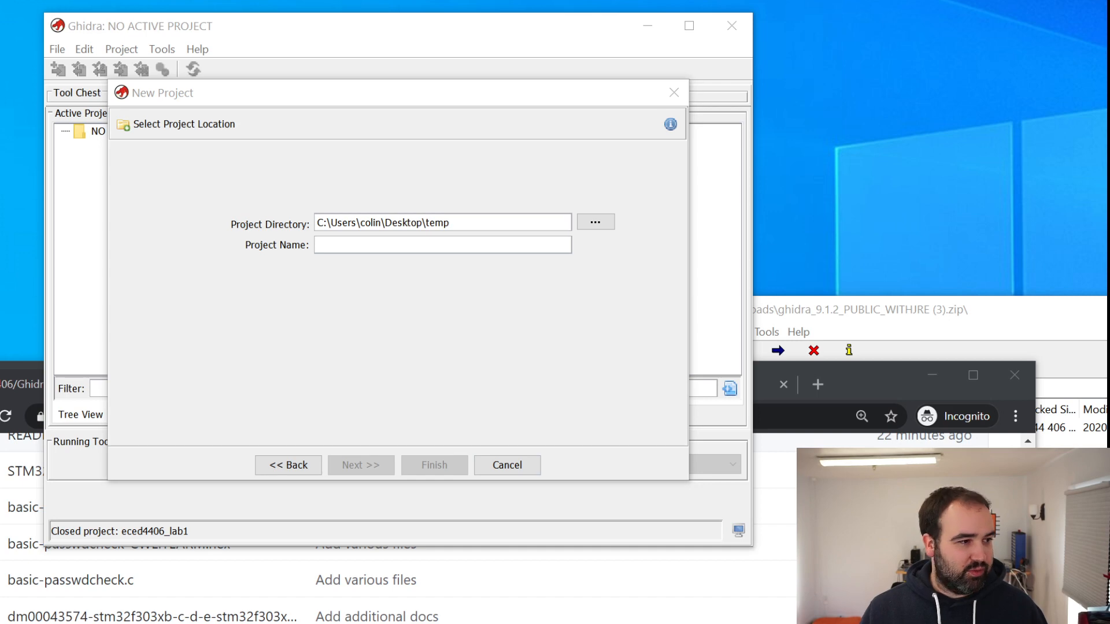
Create a new folder named temp2 on the Windows desktop
{"action": "right_click", "coordinate": [504, 1]}
{"action": "mouse_move", "coordinate": [614, 269]}
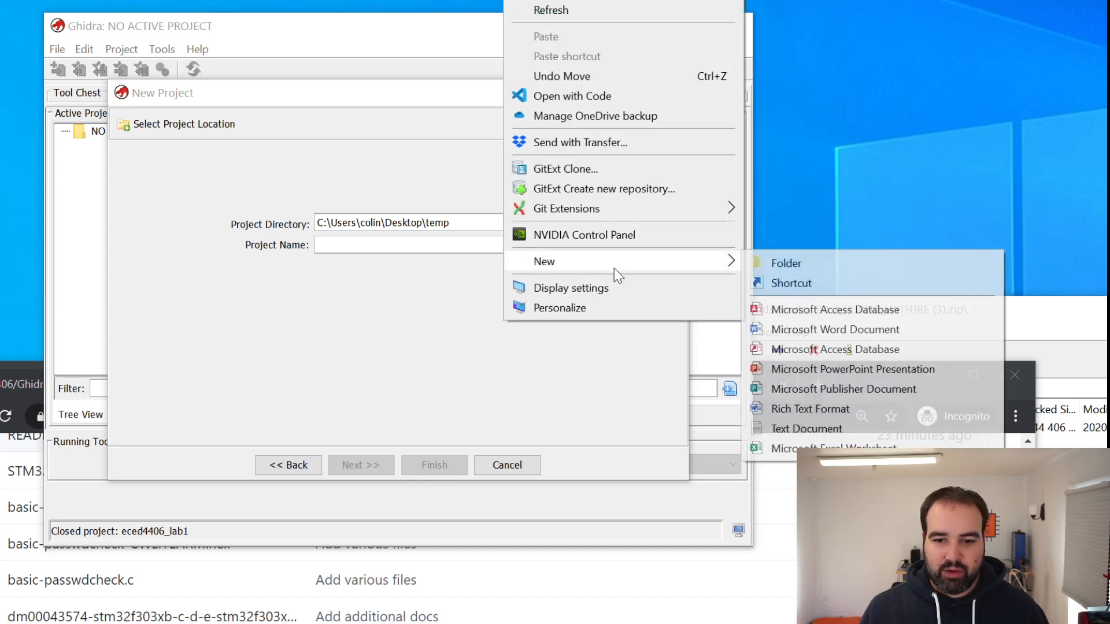
{"action": "left_click", "coordinate": [855, 271]}
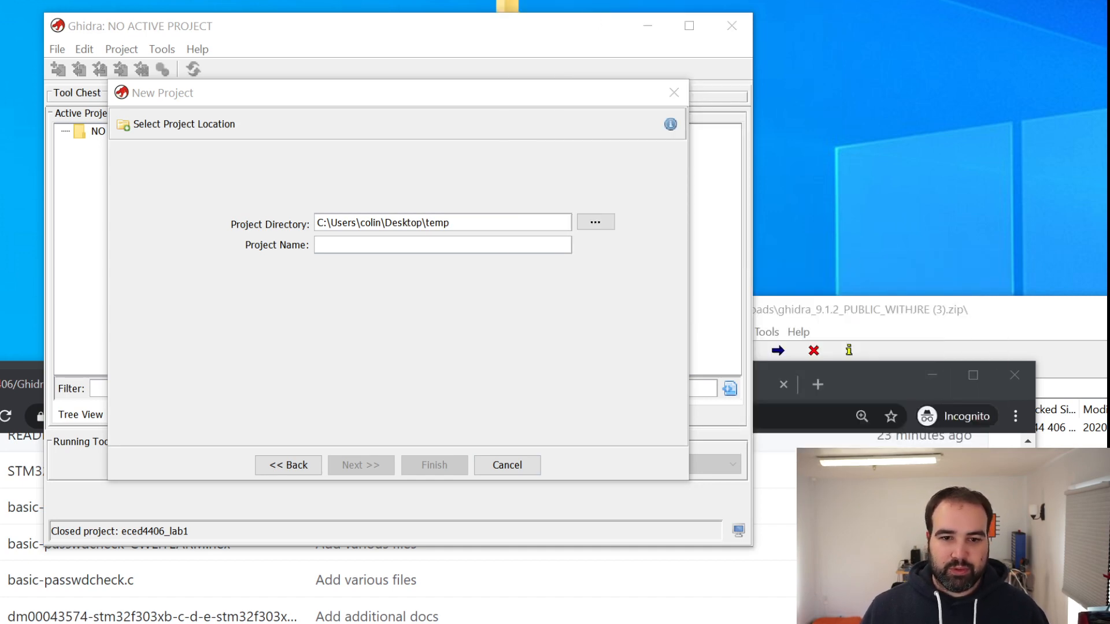
{"action": "right_click", "coordinate": [445, 1]}
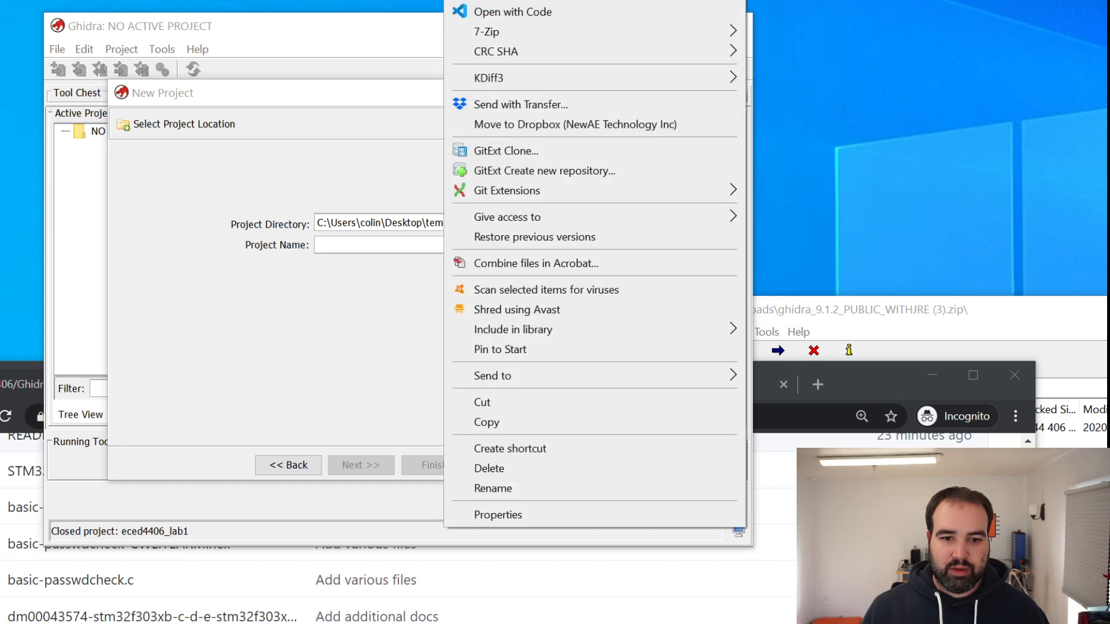
{"action": "left_click", "coordinate": [529, 489]}
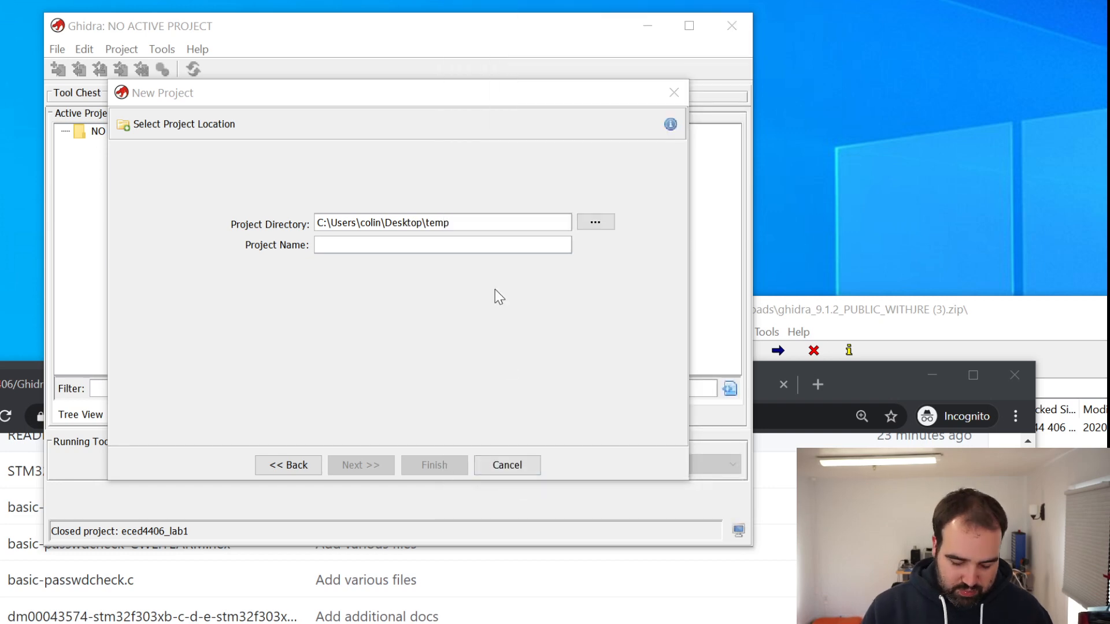
Set the project directory to the desktop's temp2 folder, name the project ECED4406_Intro and finish creating it
{"action": "left_click", "coordinate": [489, 223]}
{"action": "type", "text": "2"}
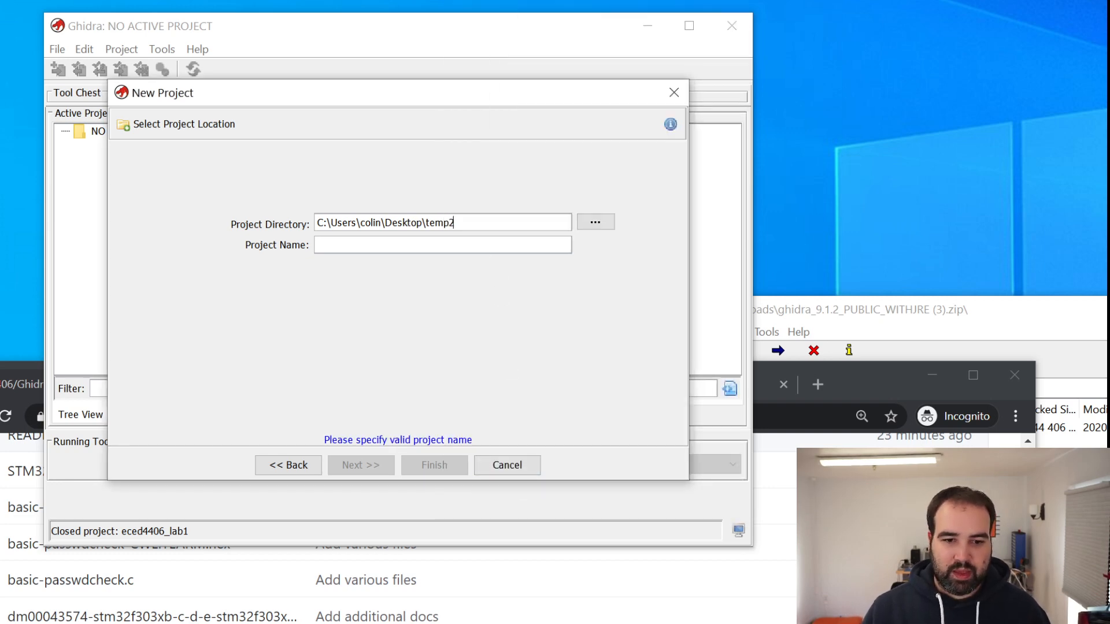
{"action": "left_click", "coordinate": [443, 245]}
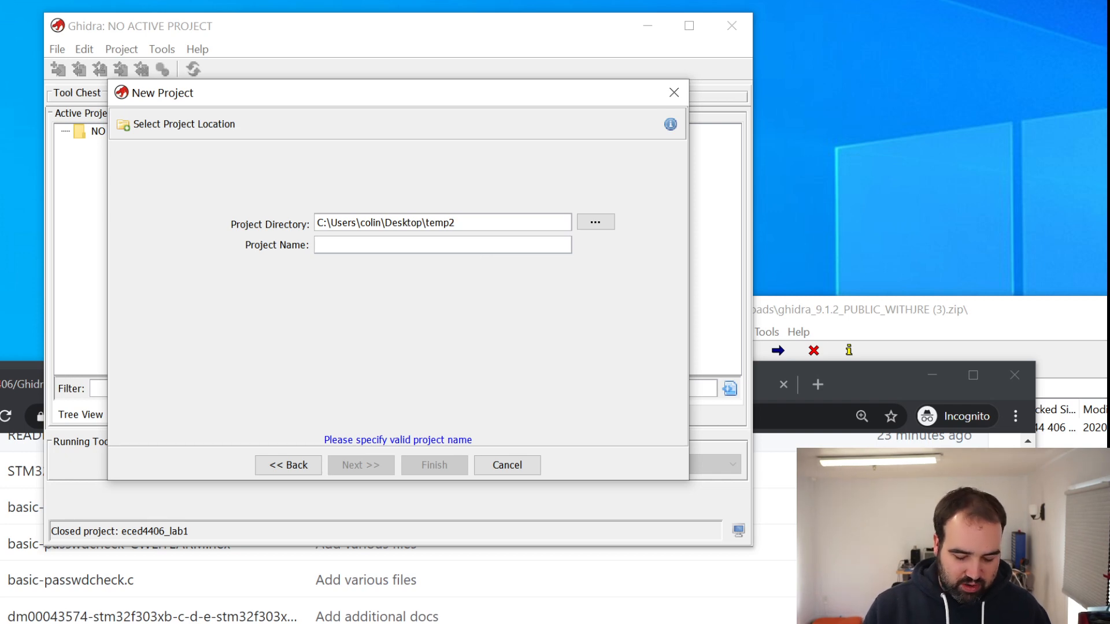
{"action": "type", "text": "ECED4406_l"}
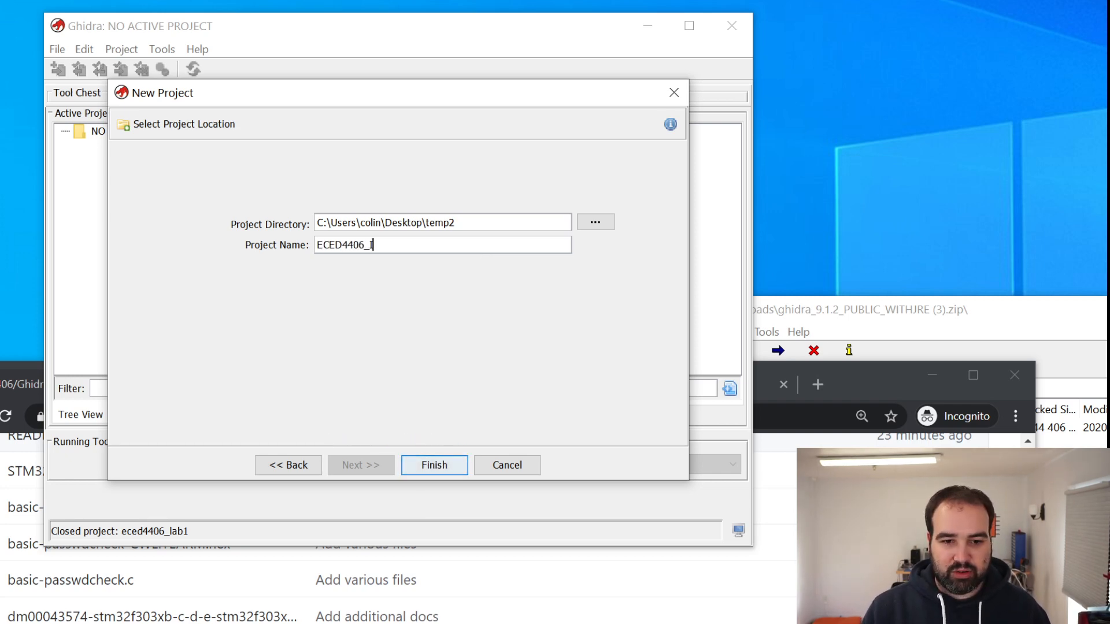
{"action": "type", "text": "ntro"}
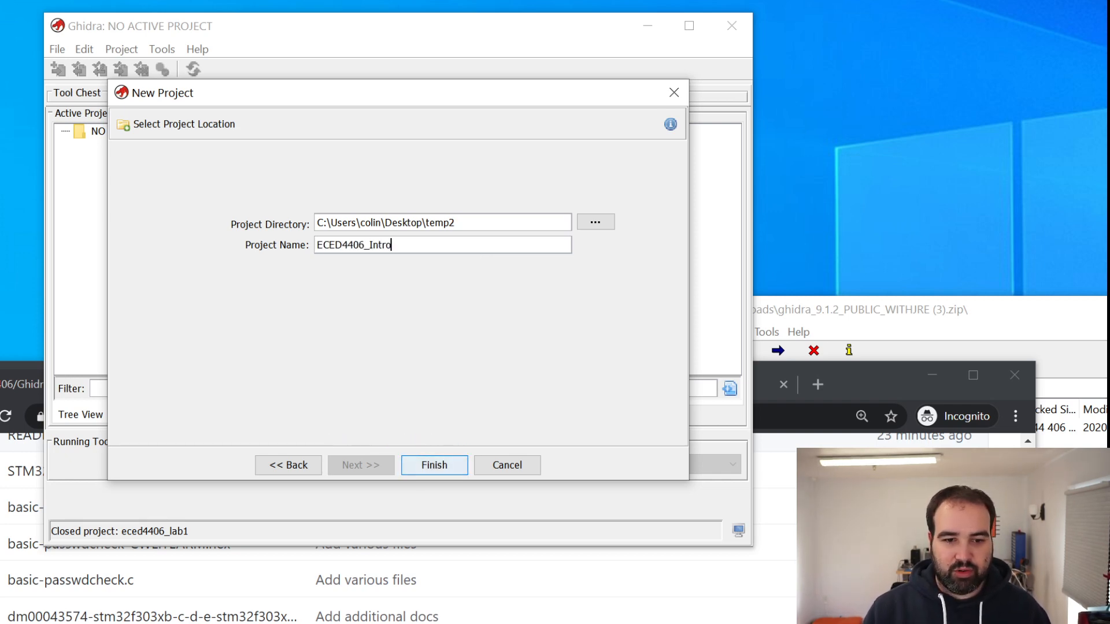
{"action": "left_click", "coordinate": [445, 470]}
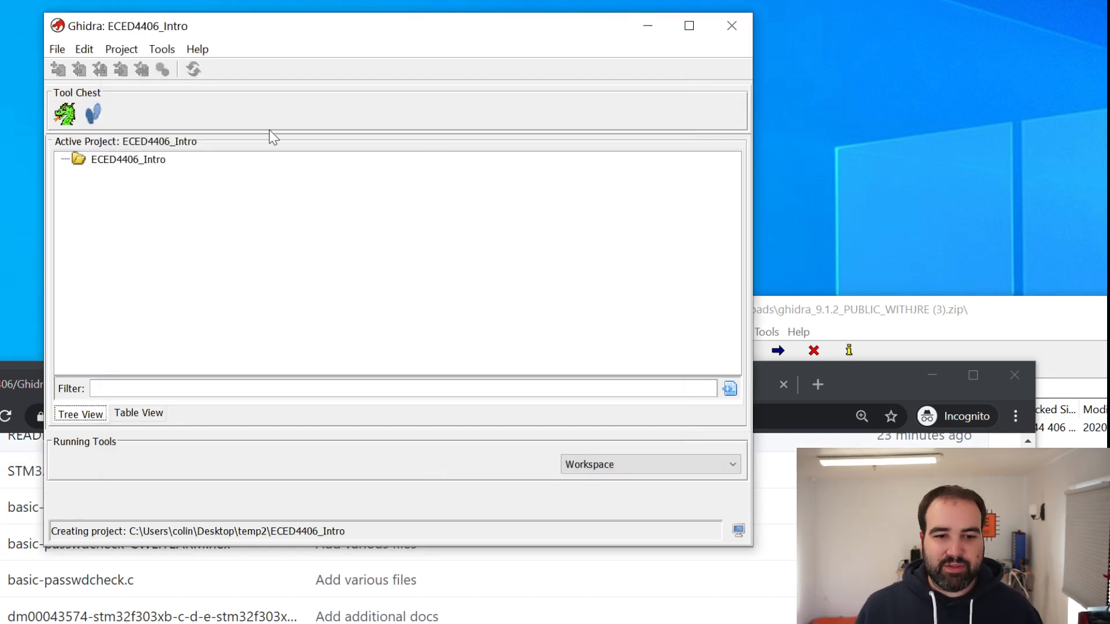
Start importing a file into the ECED4406_Intro project
{"action": "left_click", "coordinate": [57, 51]}
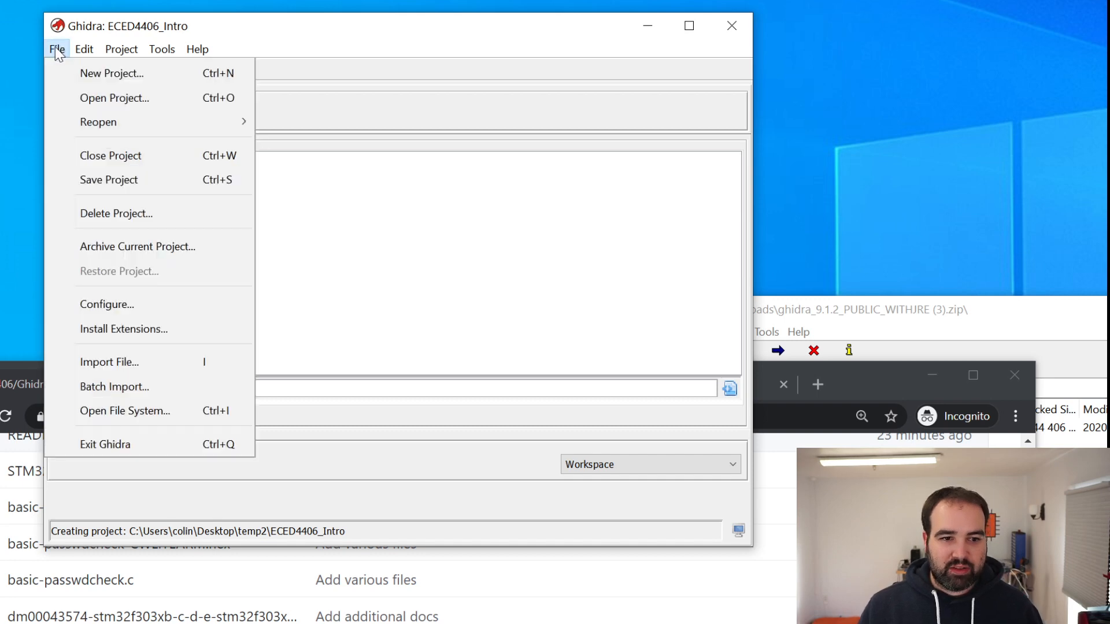
{"action": "left_click", "coordinate": [142, 364]}
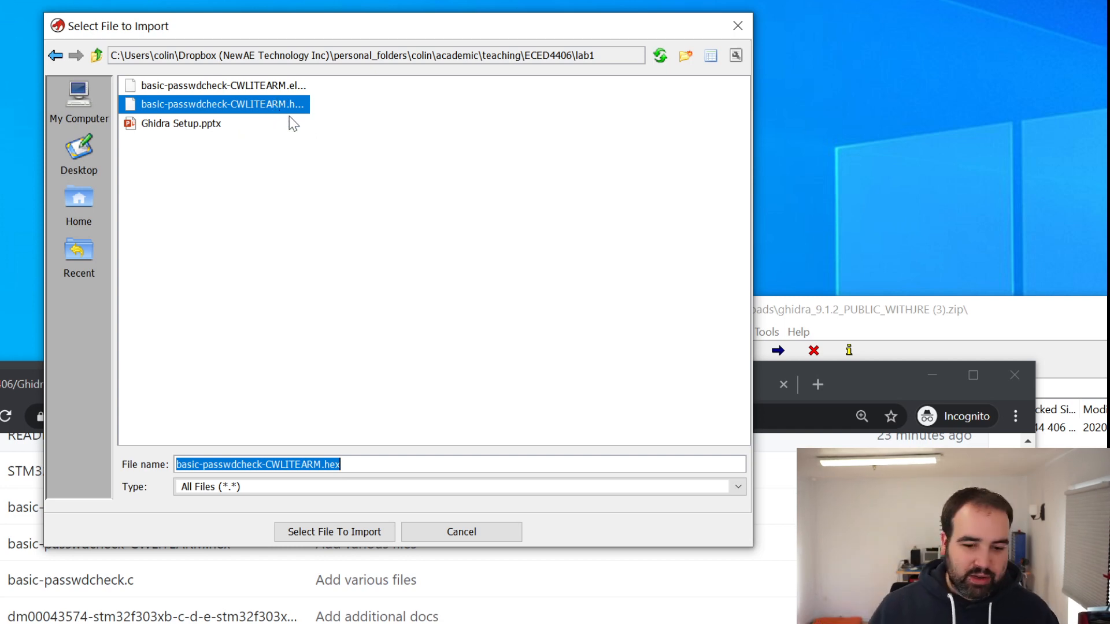
Switch to the browser, open basic-passwdcheck-CWLITEARM.hex from the GhidraSetupIntro folder and inspect its contents in the normal and raw views
{"action": "left_click_drag", "start_coordinate": [860, 381], "coordinate": [933, 0]}
{"action": "left_click", "coordinate": [288, 157]}
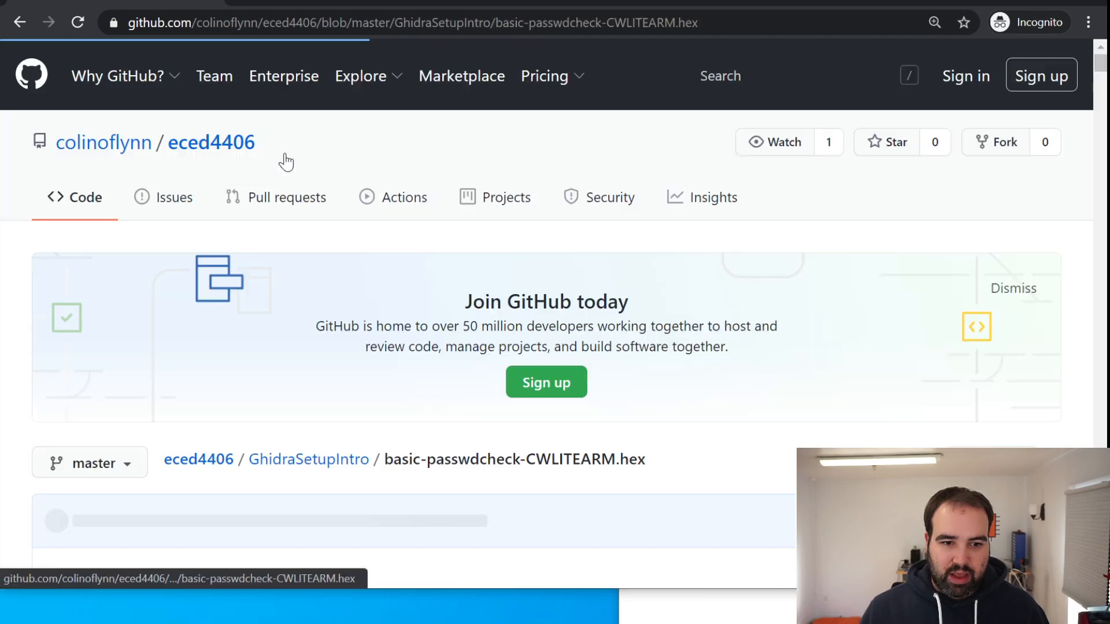
{"action": "scroll", "coordinate": [859, 223], "scroll_direction": "down", "scroll_amount": 10}
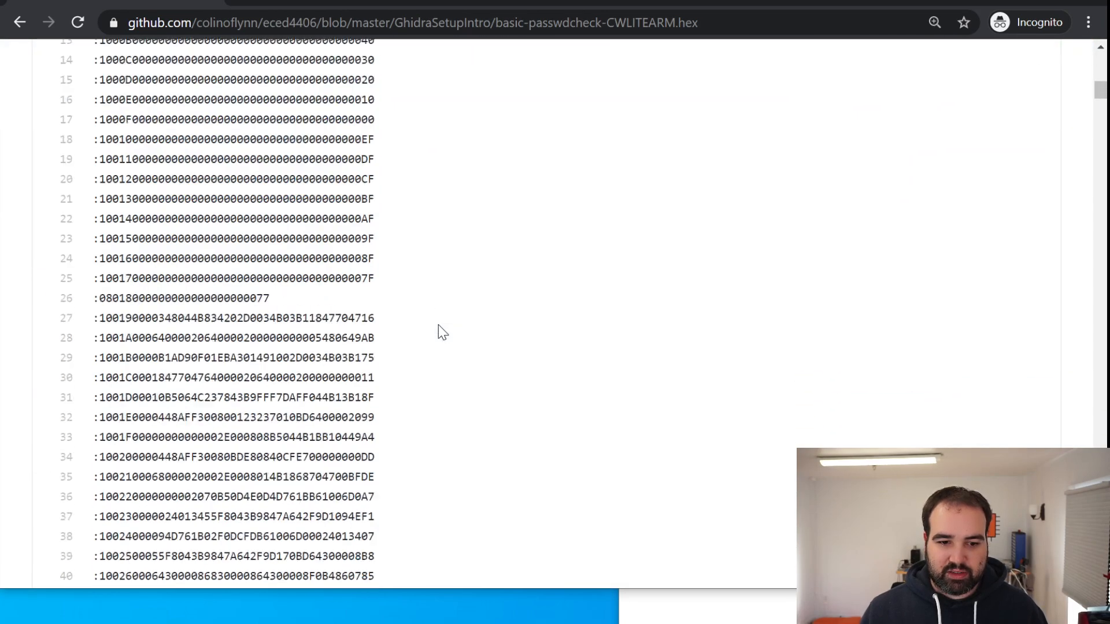
{"action": "scroll", "coordinate": [436, 320], "scroll_direction": "up", "scroll_amount": 6}
{"action": "scroll", "coordinate": [411, 303], "scroll_direction": "down", "scroll_amount": 3}
{"action": "scroll", "coordinate": [407, 302], "scroll_direction": "down", "scroll_amount": 5}
{"action": "scroll", "coordinate": [386, 300], "scroll_direction": "up", "scroll_amount": 12}
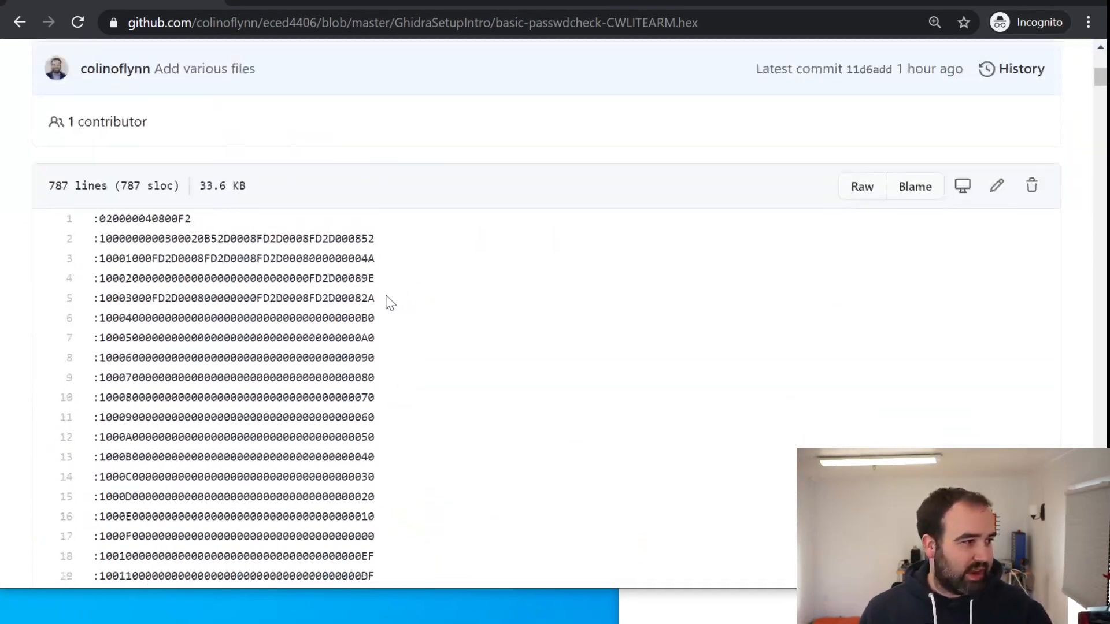
{"action": "scroll", "coordinate": [391, 301], "scroll_direction": "down", "scroll_amount": 2}
{"action": "scroll", "coordinate": [855, 379], "scroll_direction": "down", "scroll_amount": 2}
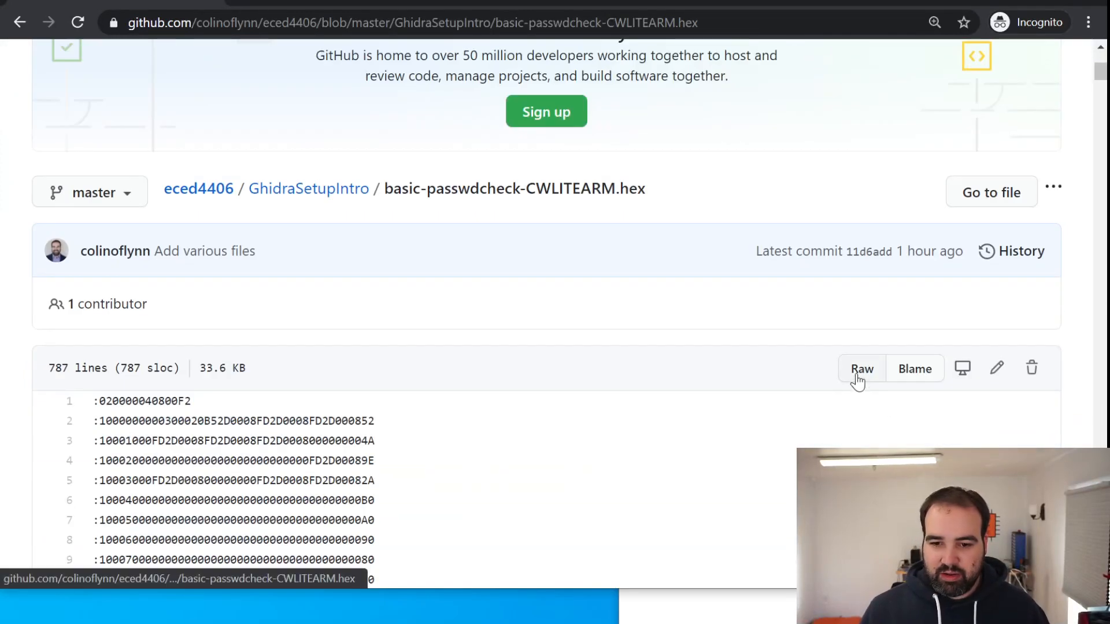
{"action": "left_click", "coordinate": [858, 375]}
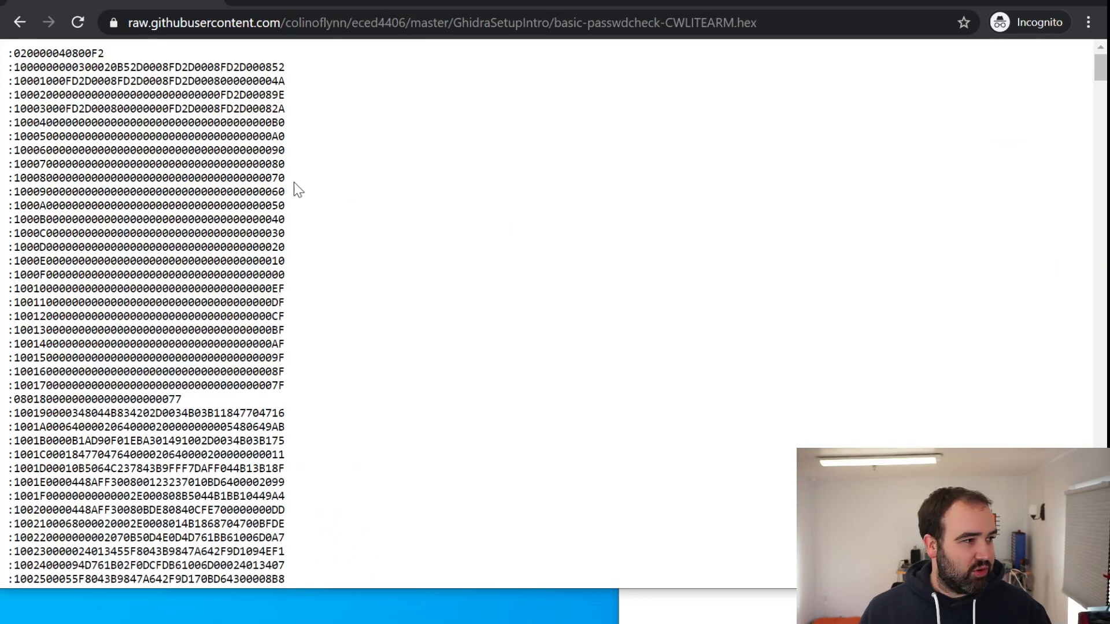
{"action": "left_click", "coordinate": [20, 22]}
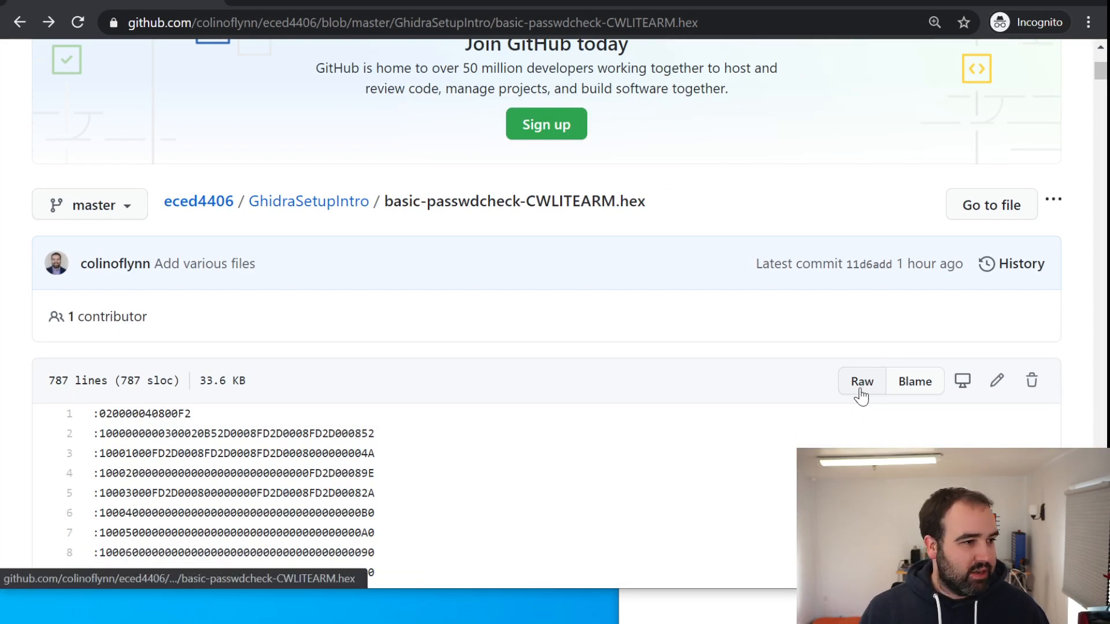
Save the raw version of the hex file to the Desktop as basic-passwdcheck-CWLITEARM (1).hex
{"action": "right_click", "coordinate": [862, 392]}
{"action": "scroll", "coordinate": [838, 368], "scroll_direction": "down", "scroll_amount": 5}
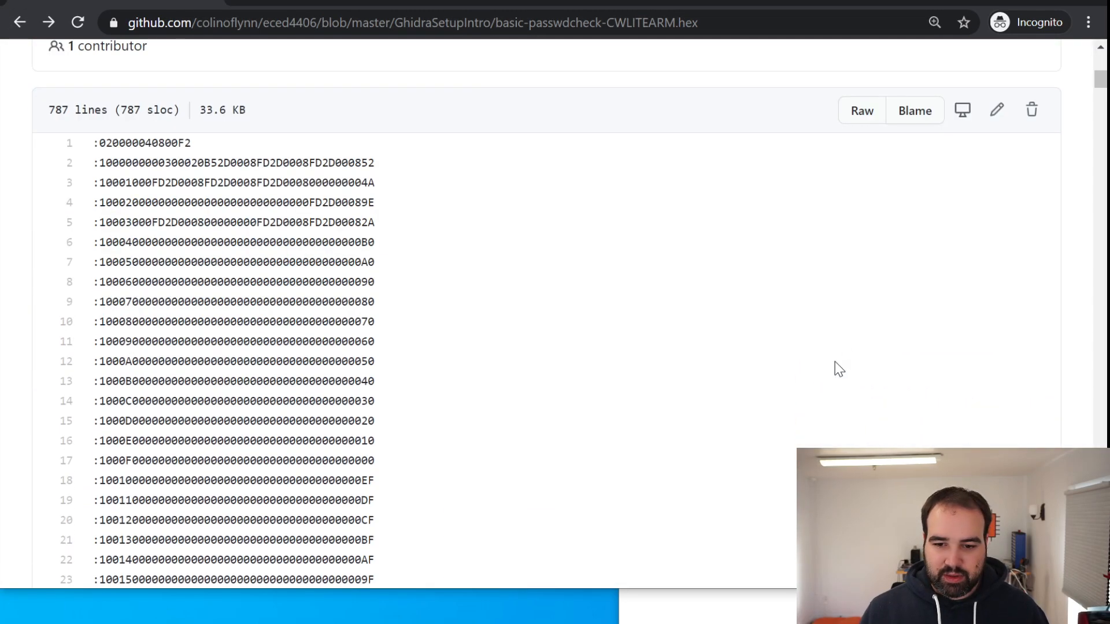
{"action": "right_click", "coordinate": [860, 113]}
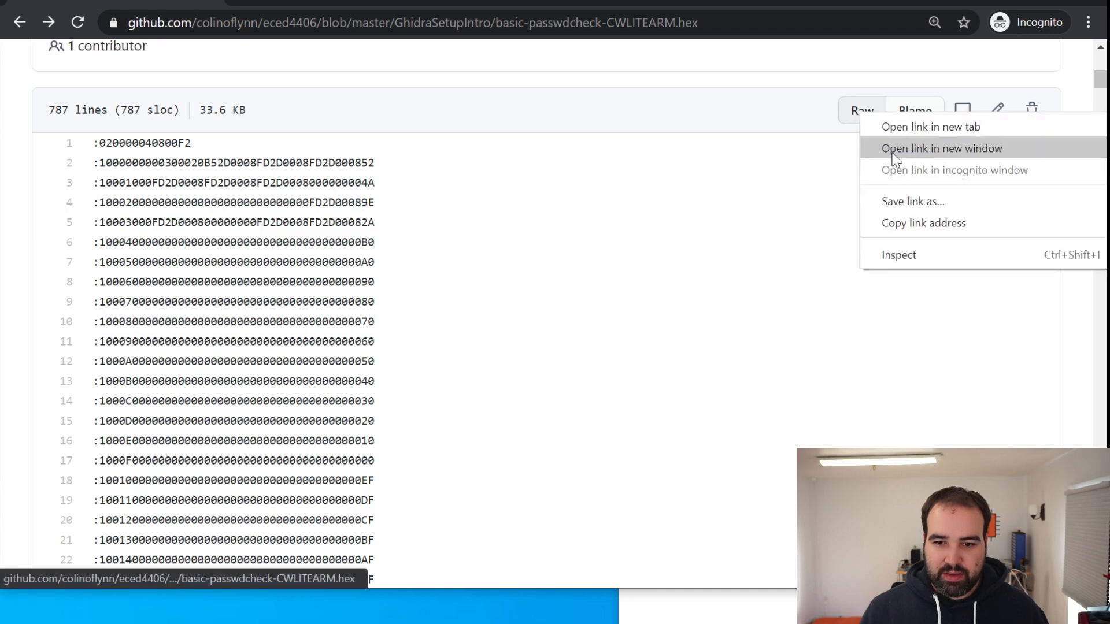
{"action": "left_click", "coordinate": [907, 202]}
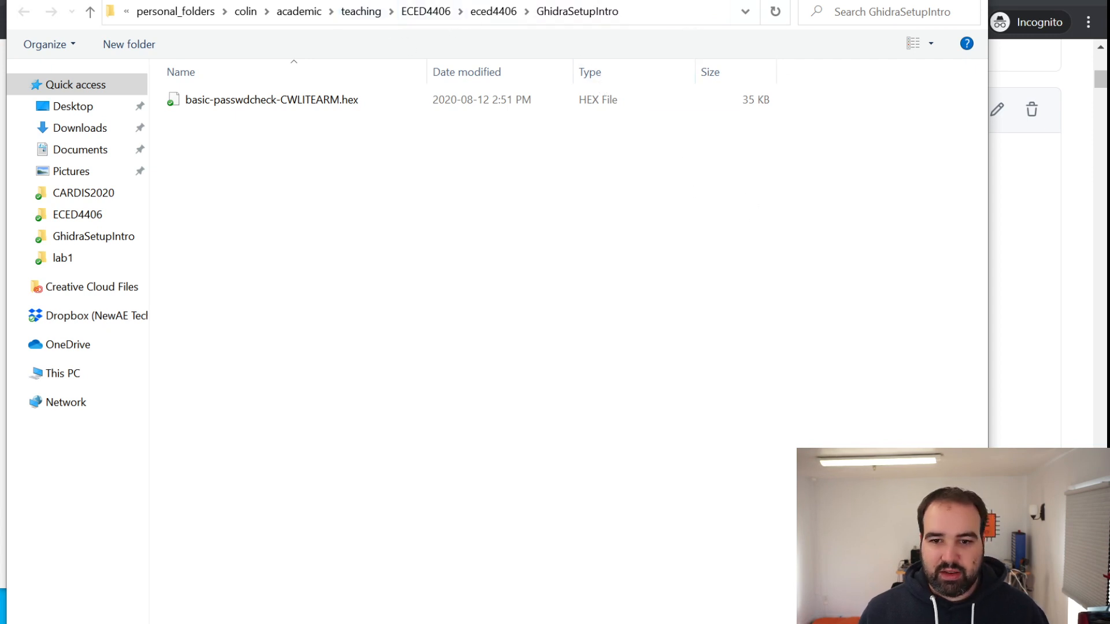
{"action": "left_click", "coordinate": [82, 107]}
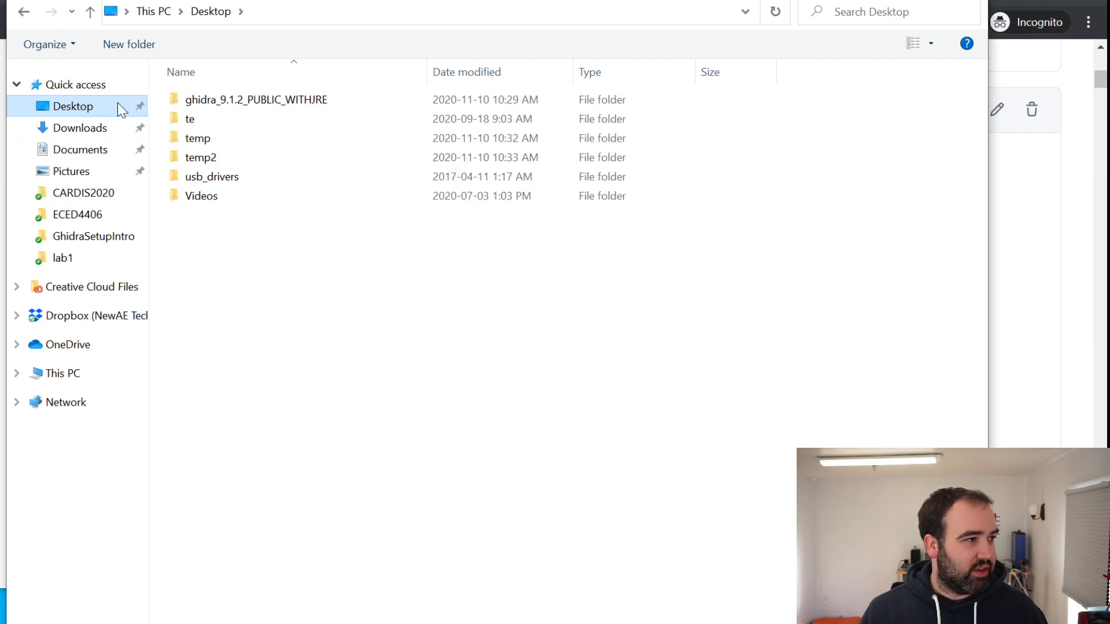
{"action": "left_click_drag", "start_coordinate": [754, 0], "coordinate": [599, 0]}
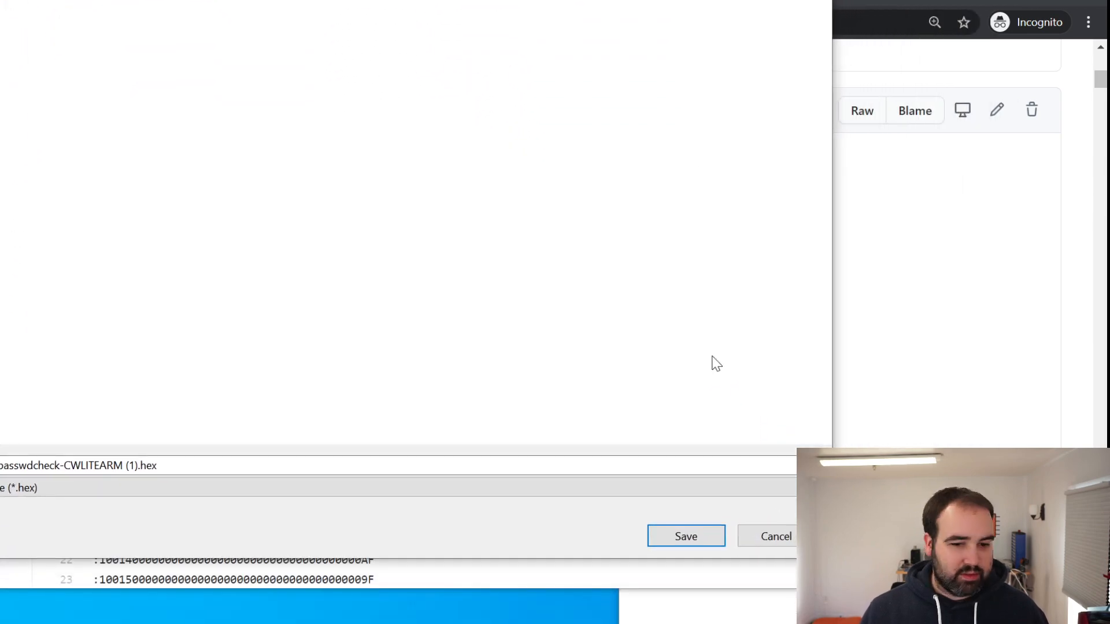
{"action": "left_click", "coordinate": [701, 542]}
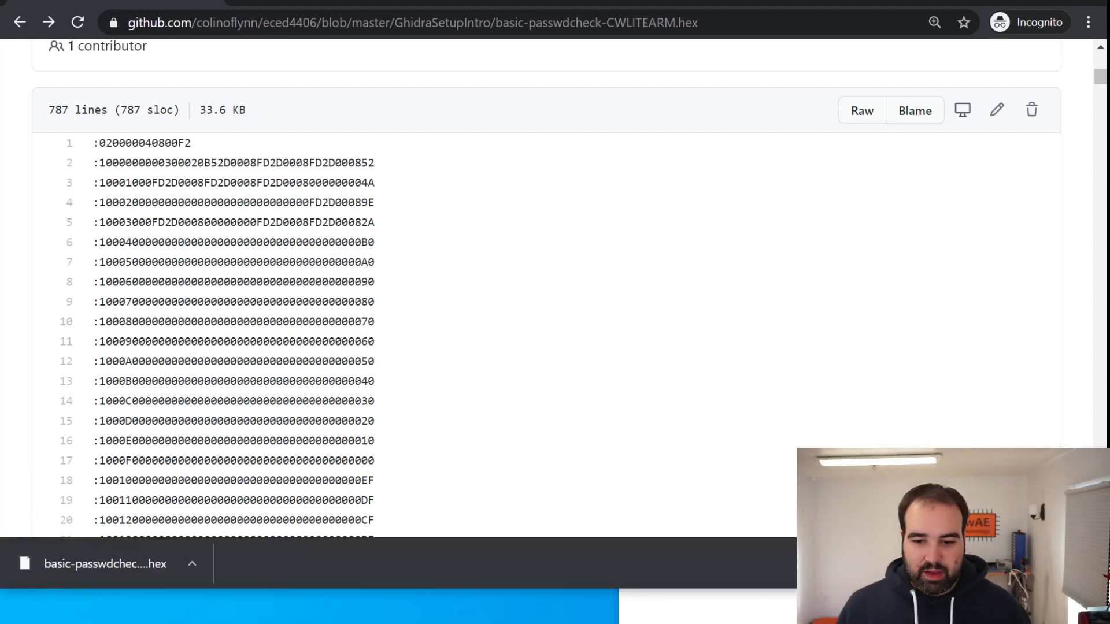
Return to Ghidra's import file selection and choose basic-passwdcheck-CWLITEARM (1).hex from the Desktop
{"action": "key", "text": "alt+Tab"}
{"action": "key", "text": "alt+Tab"}
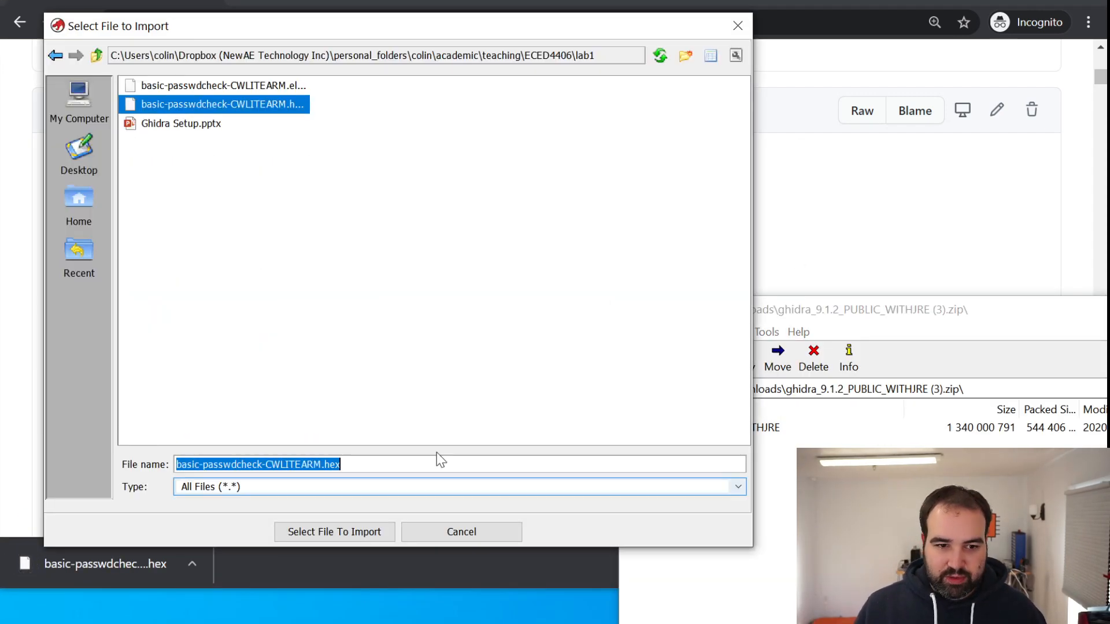
{"action": "left_click", "coordinate": [76, 150]}
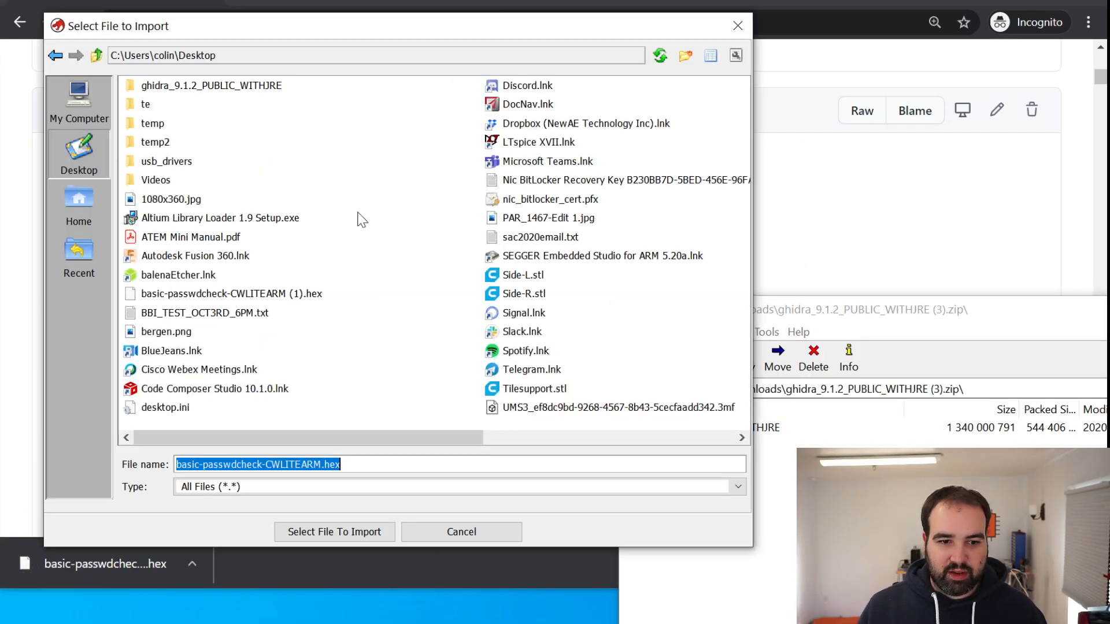
{"action": "left_click", "coordinate": [281, 294]}
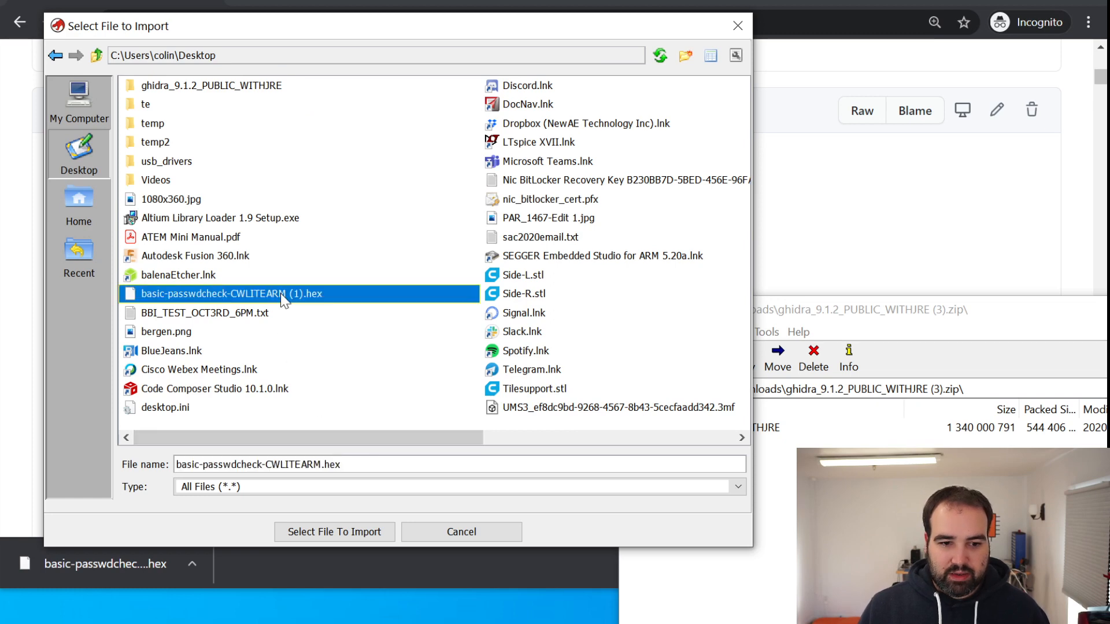
{"action": "left_click", "coordinate": [352, 533]}
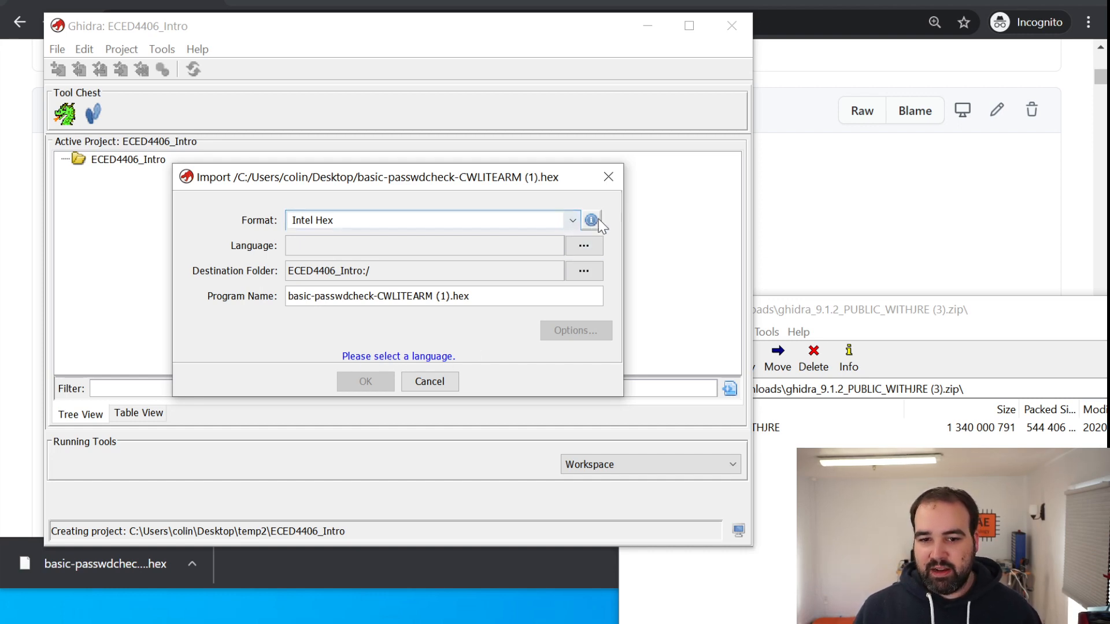
Keep Intel Hex as the import format and open the list of languages and compiler specifications
{"action": "left_click", "coordinate": [574, 220]}
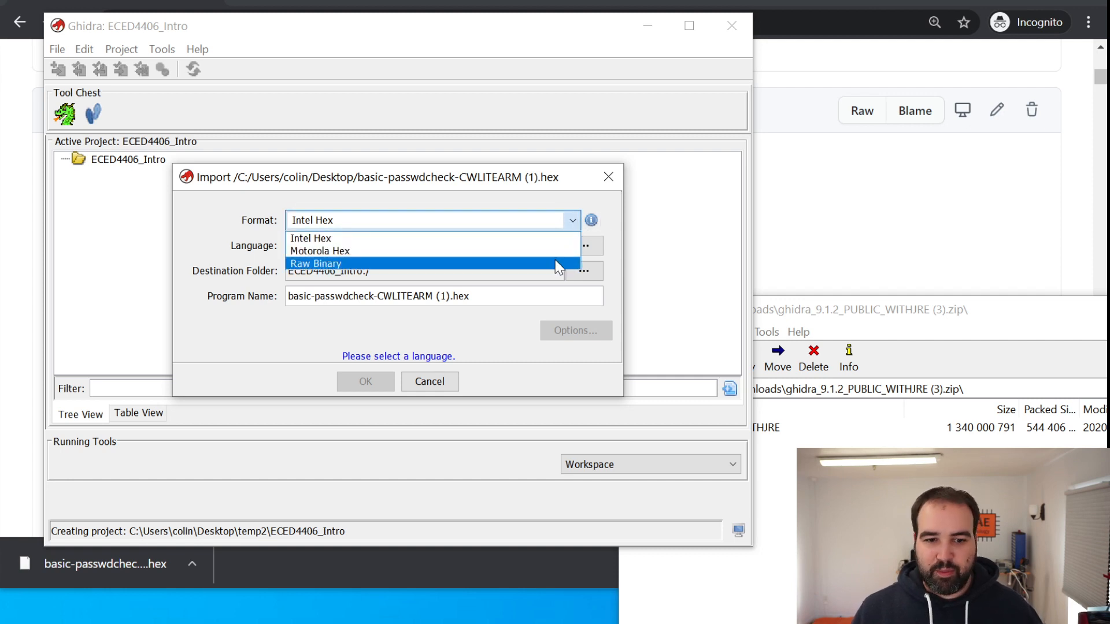
{"action": "left_click", "coordinate": [552, 230]}
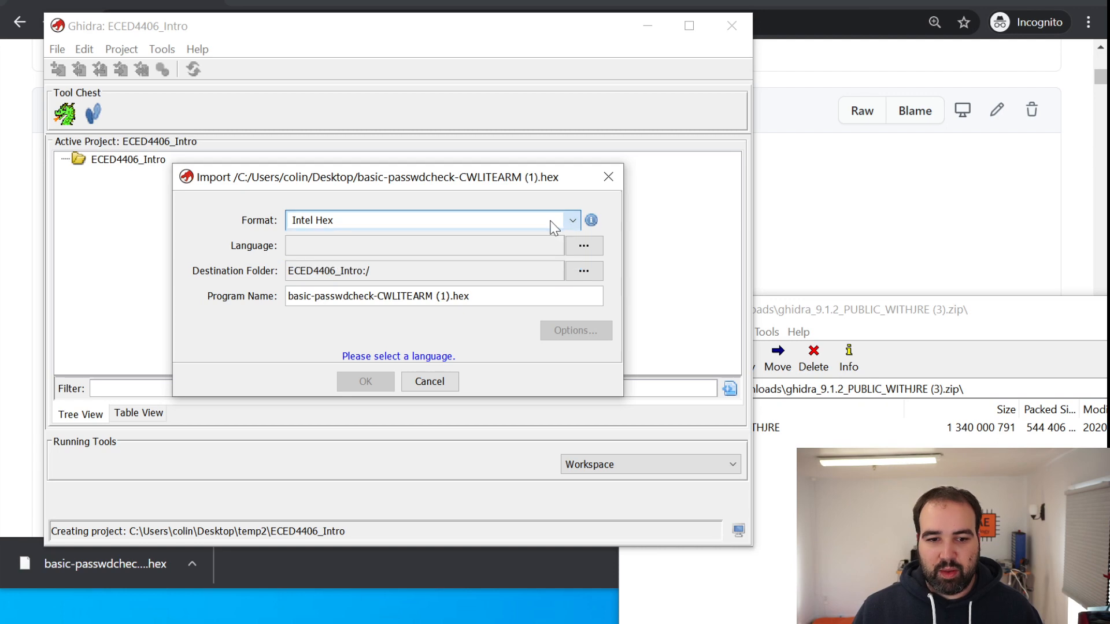
{"action": "left_click", "coordinate": [598, 247]}
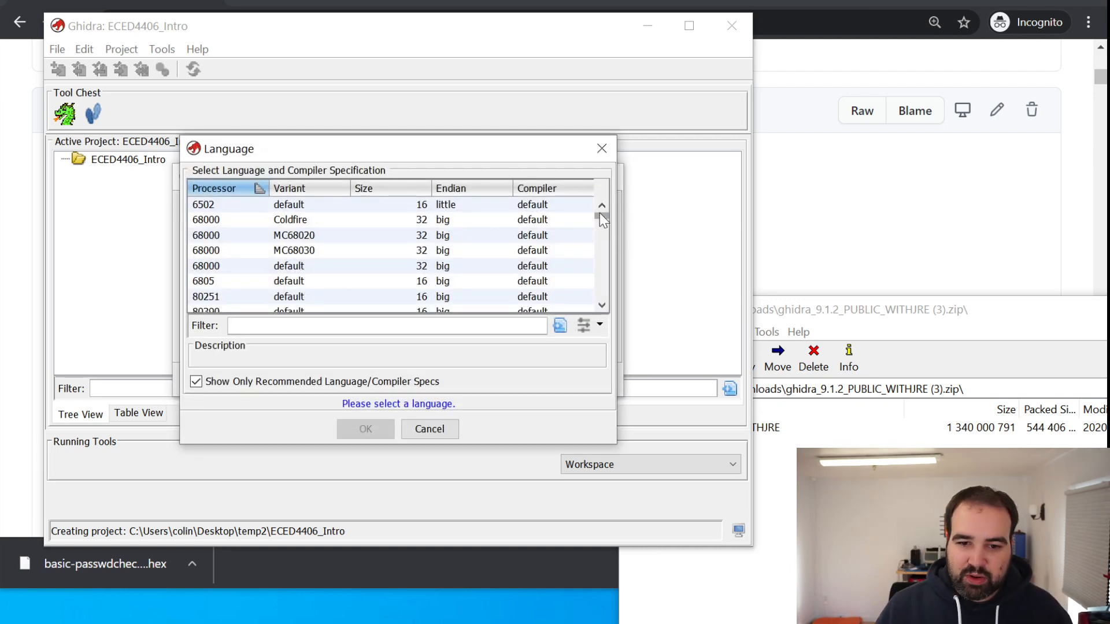
{"action": "left_click_drag", "start_coordinate": [601, 215], "coordinate": [599, 190]}
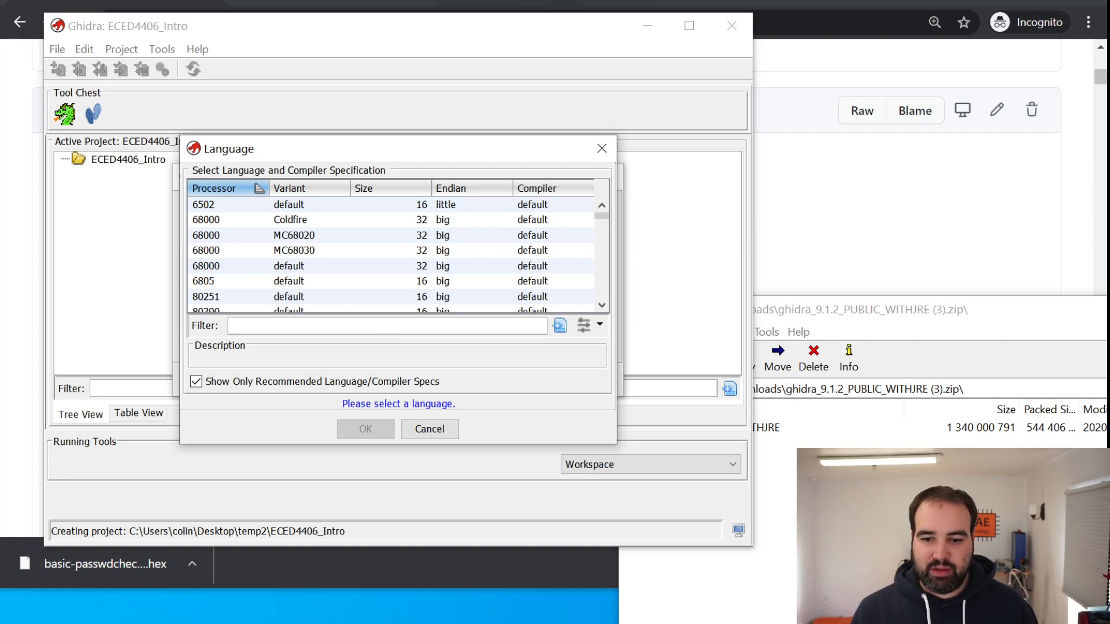
Switch to the browser and view the STM32F303 reference manual PDF in the eced4406 repository for the target processor's details
{"action": "left_click", "coordinate": [319, 3]}
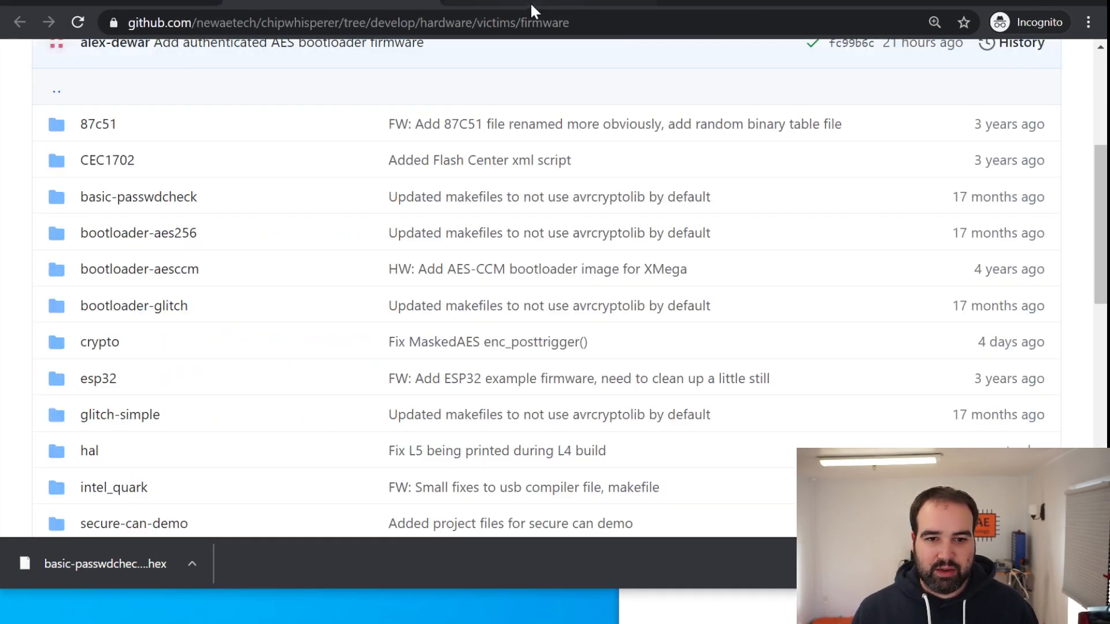
{"action": "left_click", "coordinate": [532, 7]}
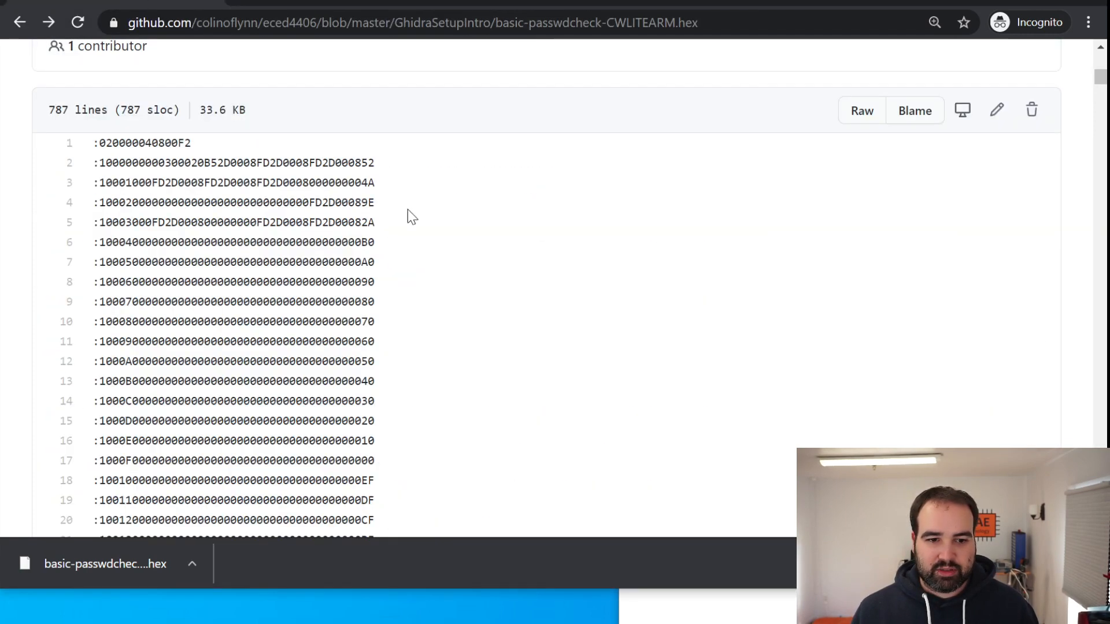
{"action": "left_click", "coordinate": [13, 22]}
{"action": "left_click", "coordinate": [19, 22]}
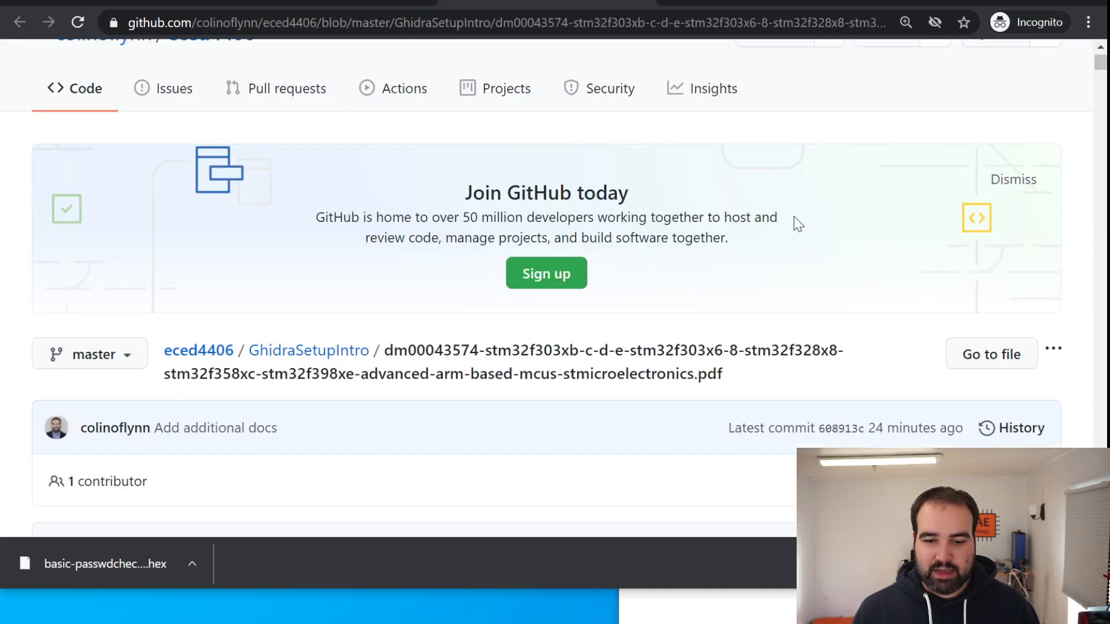
{"action": "scroll", "coordinate": [899, 312], "scroll_direction": "down", "scroll_amount": 10}
{"action": "scroll", "coordinate": [983, 140], "scroll_direction": "up", "scroll_amount": 3}
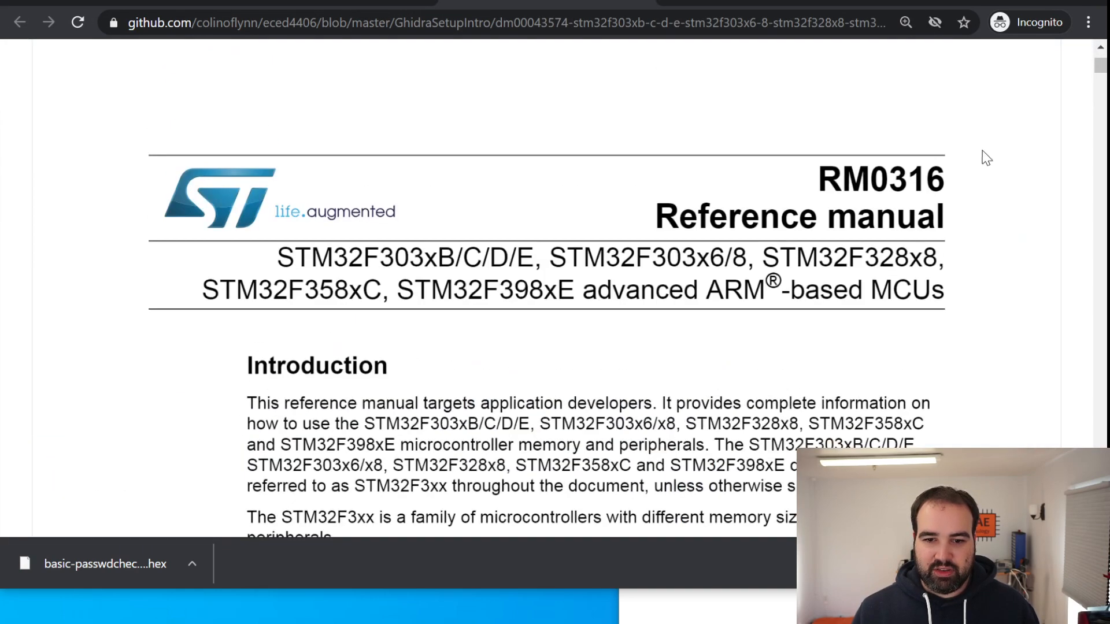
Check the STM32F303 reference manual's introduction for the processor core and return to Ghidra's language list
{"action": "scroll", "coordinate": [986, 157], "scroll_direction": "down", "scroll_amount": 5}
{"action": "scroll", "coordinate": [574, 187], "scroll_direction": "down", "scroll_amount": 3}
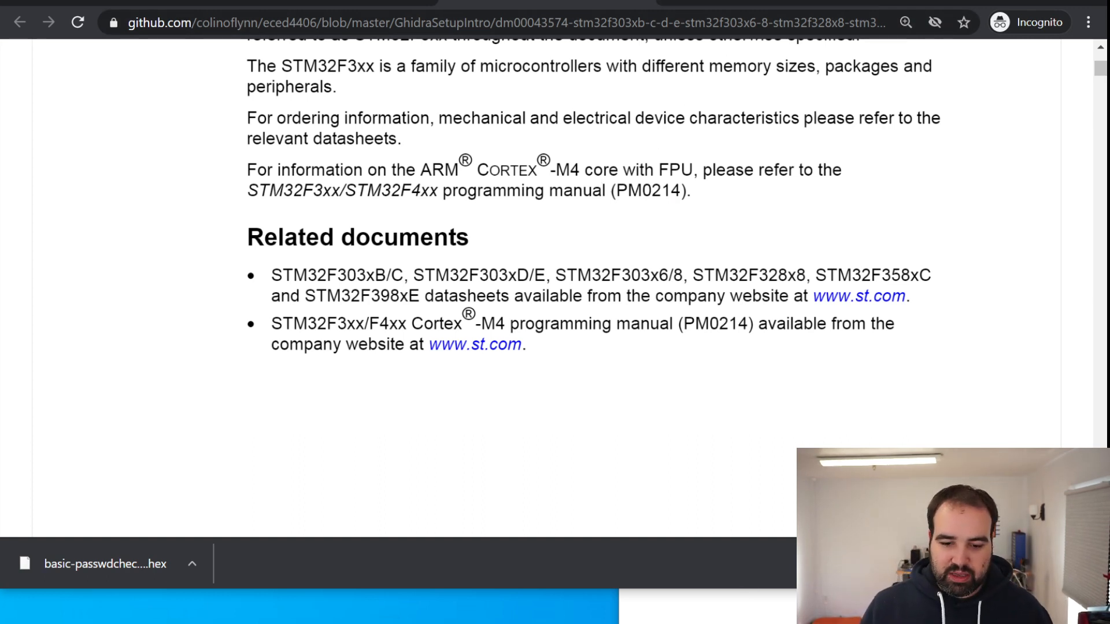
{"action": "key", "text": "alt+Tab"}
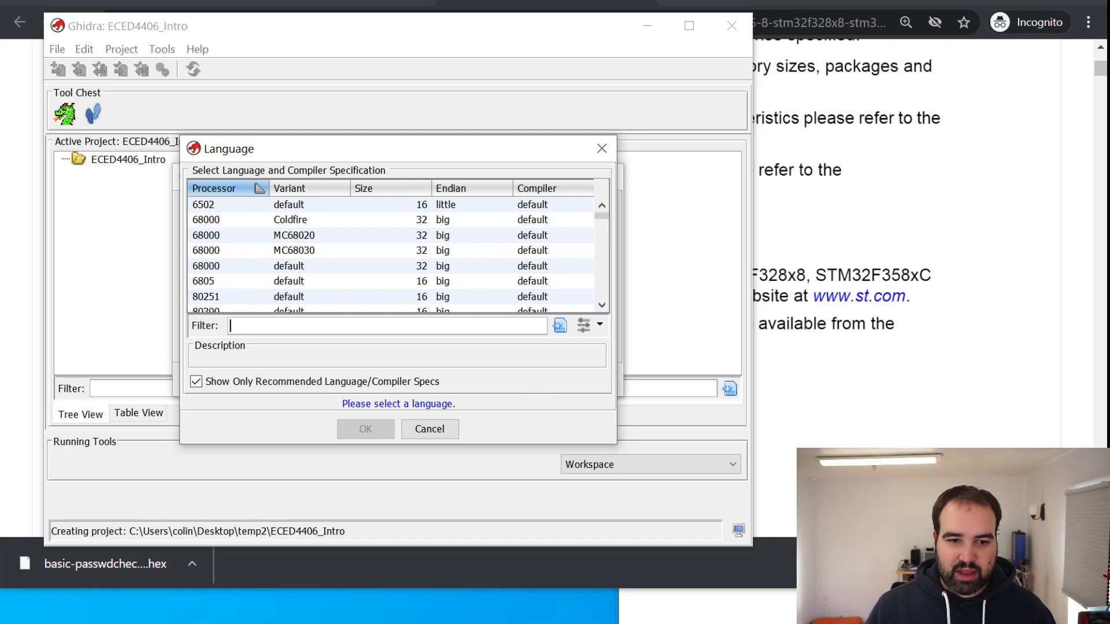
Filter the language list for cortex and choose the 32-bit little-endian ARM Cortex specification with the default compiler
{"action": "scroll", "coordinate": [607, 220], "scroll_direction": "down", "scroll_amount": 2}
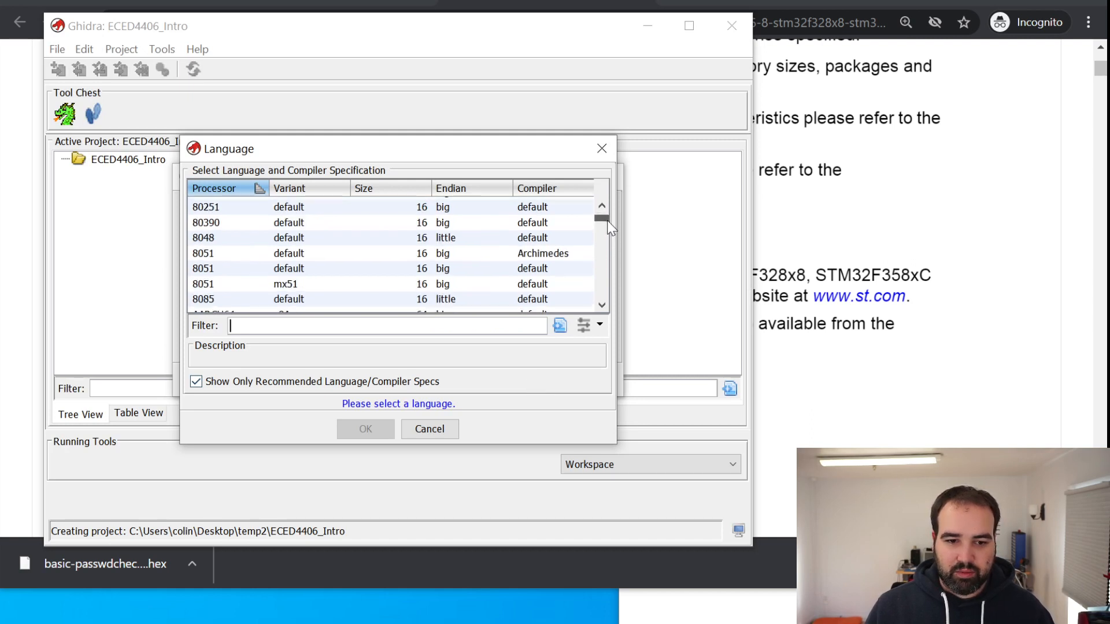
{"action": "scroll", "coordinate": [607, 228], "scroll_direction": "down", "scroll_amount": 6}
{"action": "left_click", "coordinate": [370, 291]}
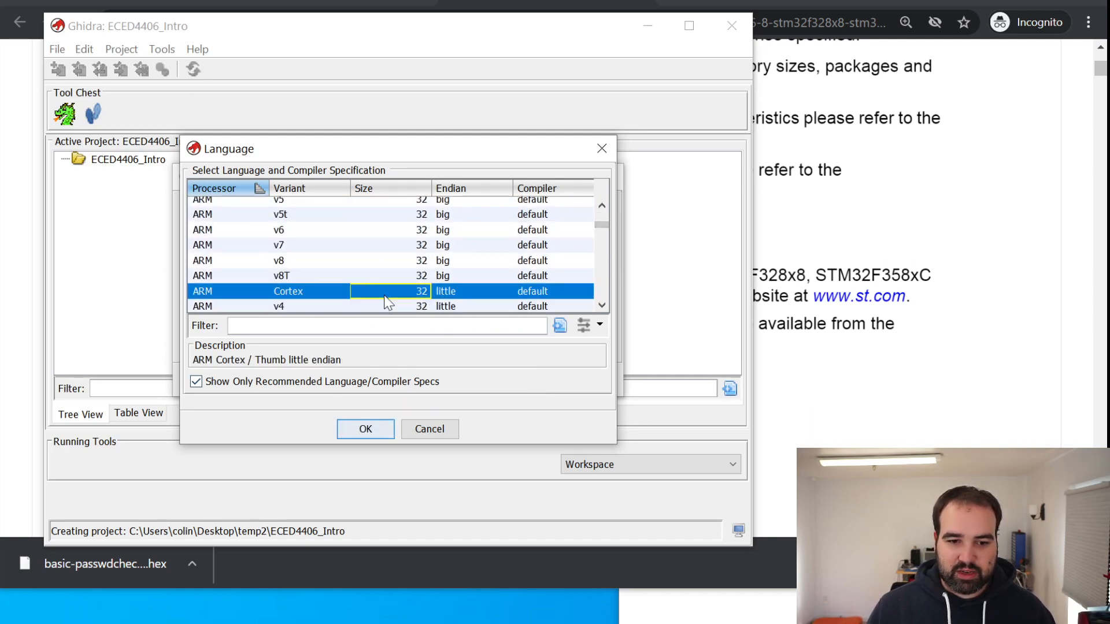
{"action": "left_click", "coordinate": [347, 325]}
{"action": "type", "text": "cort"}
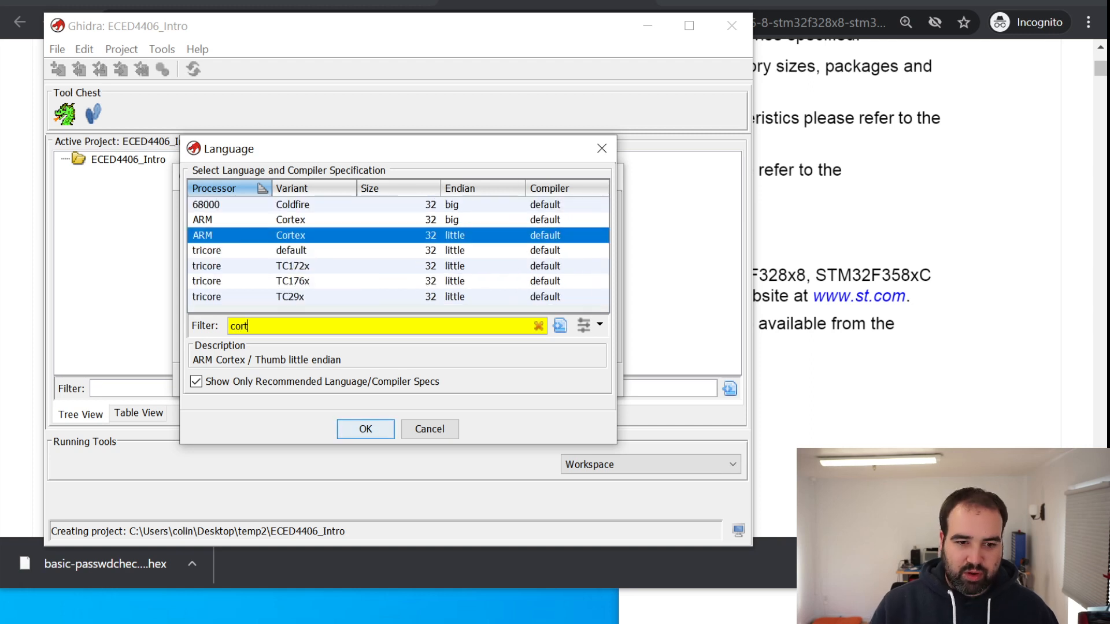
{"action": "type", "text": "ex"}
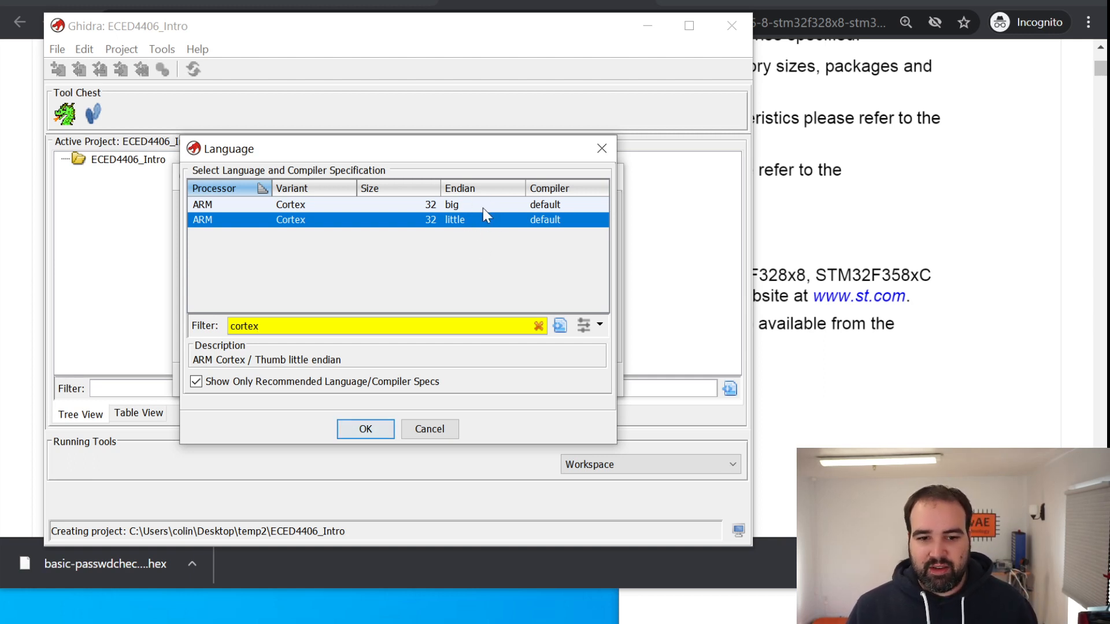
{"action": "left_click", "coordinate": [361, 437]}
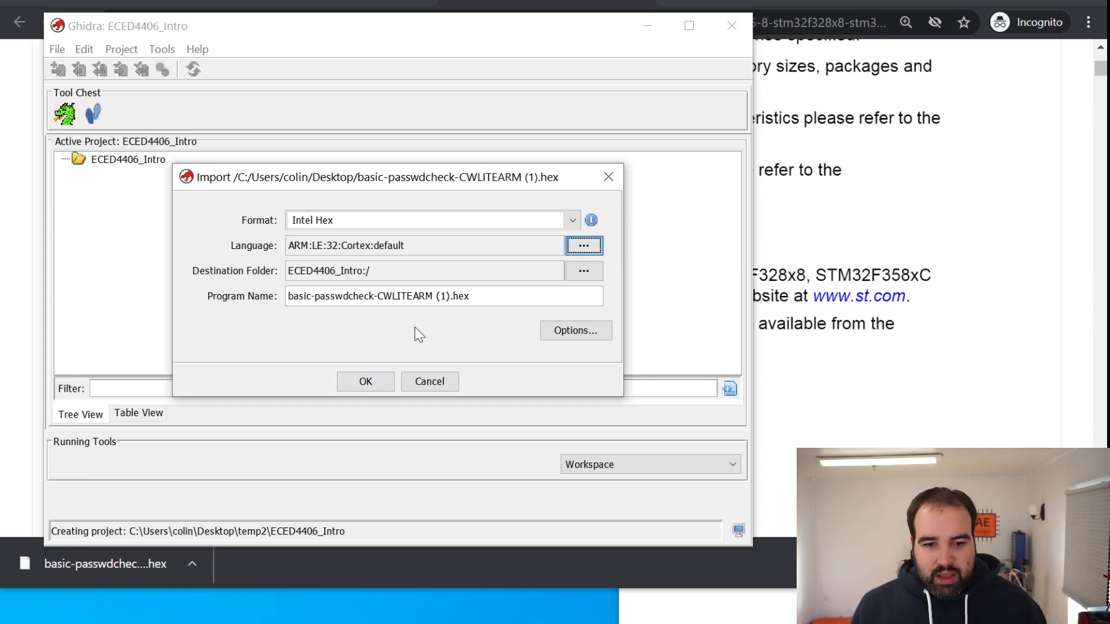
Check the base address in the import options and leave the options without changing it
{"action": "left_click", "coordinate": [579, 334]}
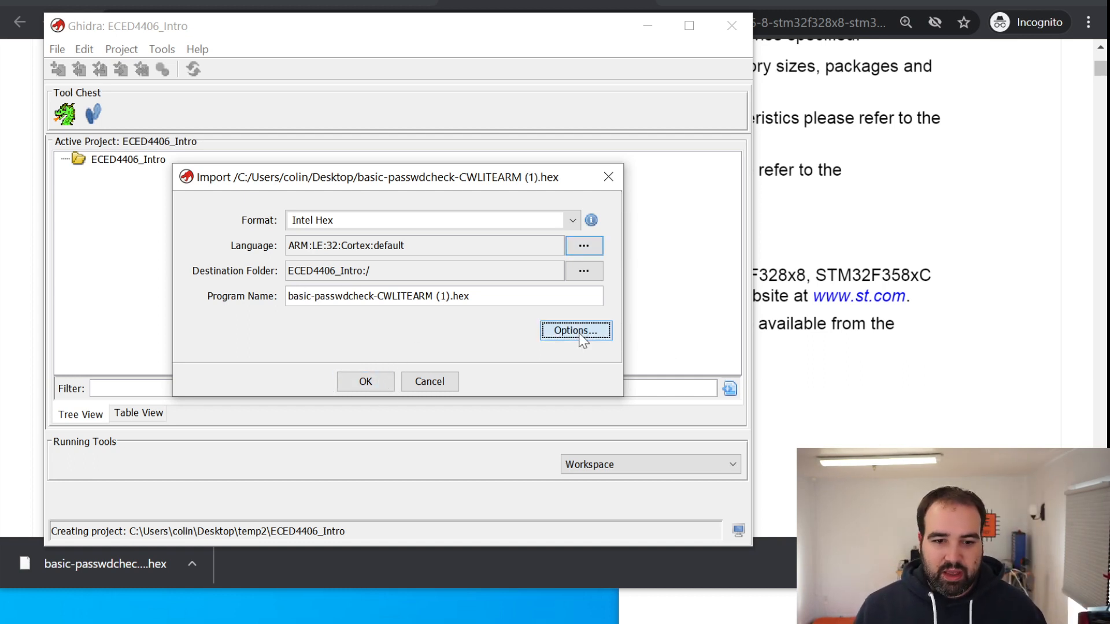
{"action": "left_click_drag", "start_coordinate": [422, 235], "coordinate": [364, 368]}
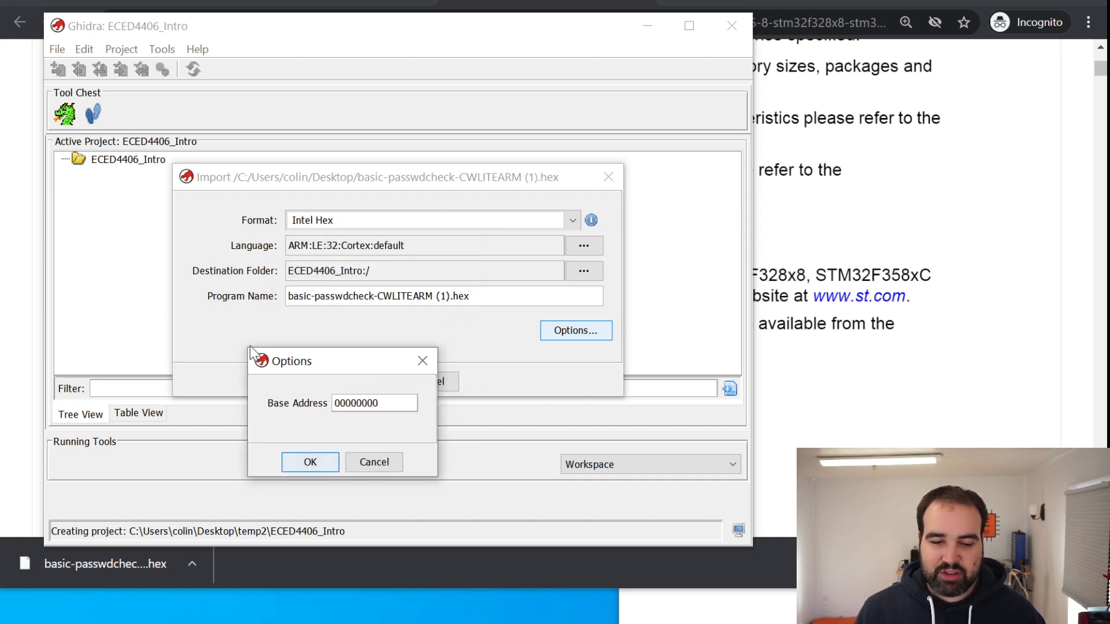
{"action": "left_click", "coordinate": [374, 462]}
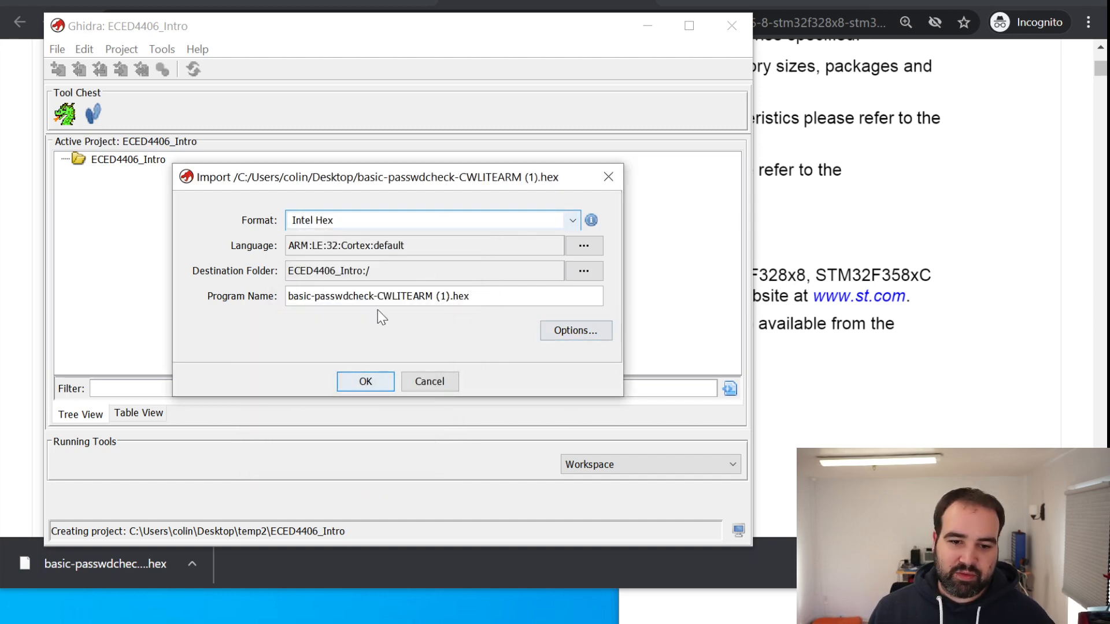
Import the hex file into the project and review the language ID in the import results summary
{"action": "left_click", "coordinate": [365, 383]}
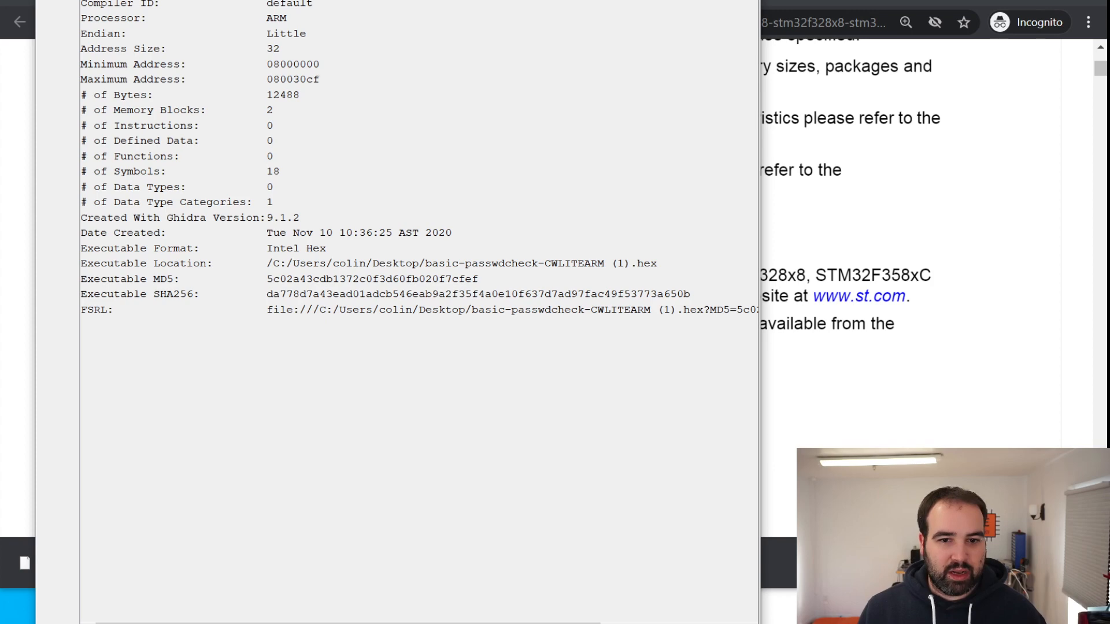
{"action": "left_click_drag", "start_coordinate": [455, 0], "coordinate": [487, 47]}
{"action": "scroll", "coordinate": [509, 350], "scroll_direction": "down", "scroll_amount": 1}
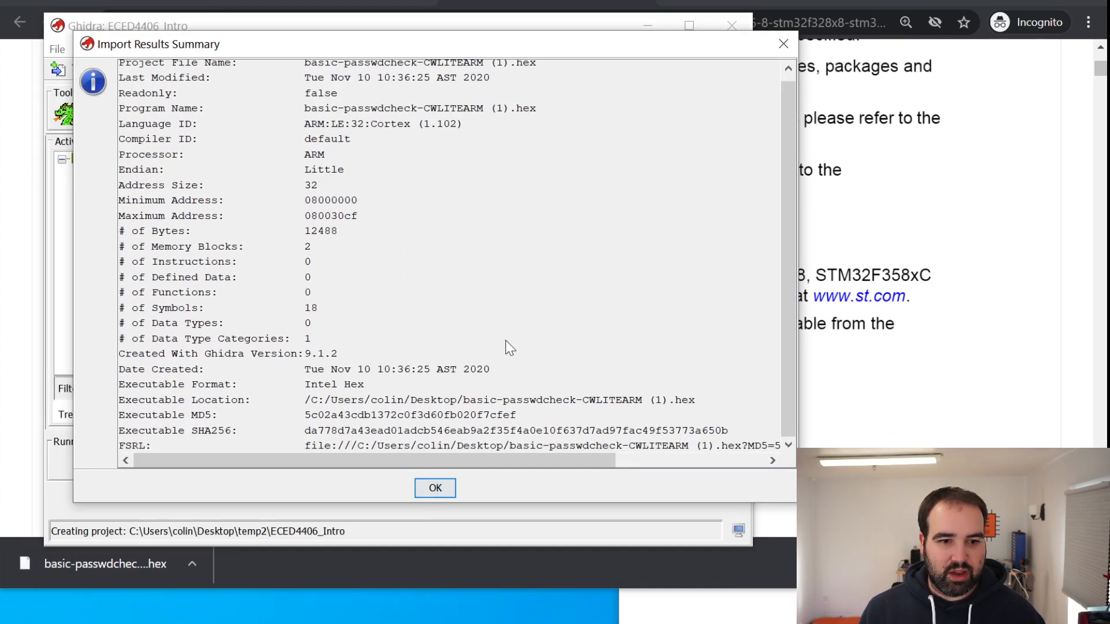
{"action": "left_click_drag", "start_coordinate": [324, 123], "coordinate": [464, 124]}
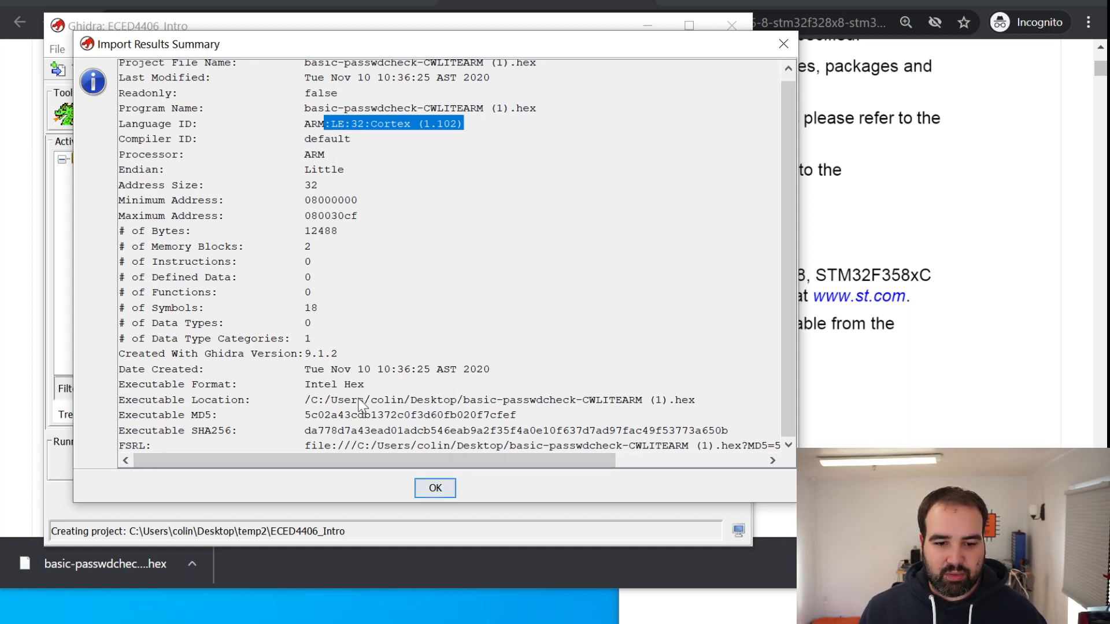
{"action": "left_click", "coordinate": [434, 487]}
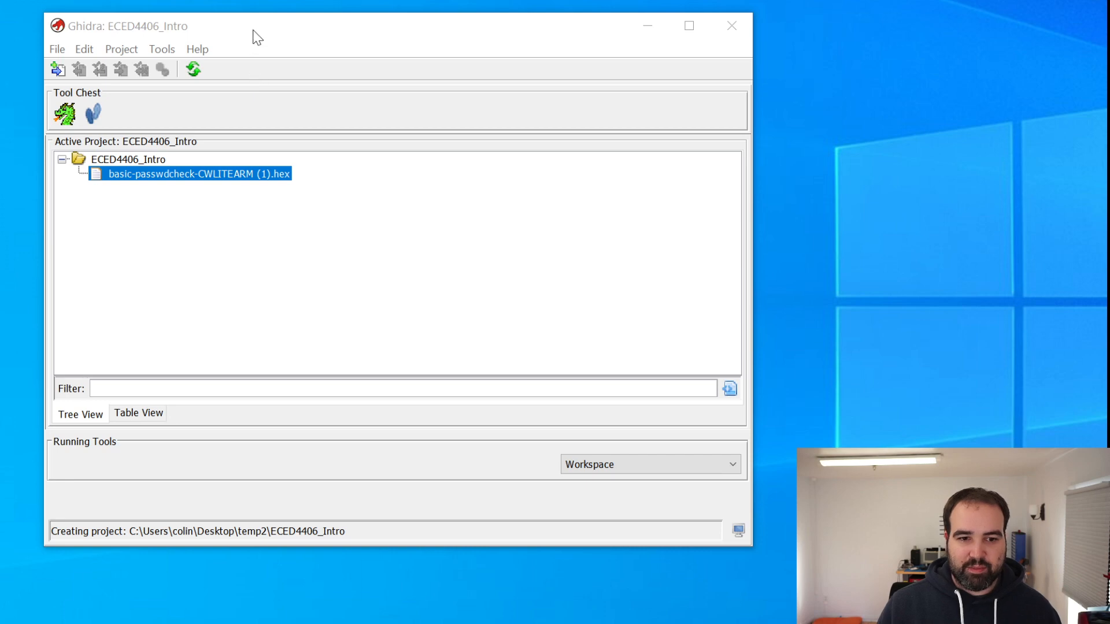
Open the imported basic-passwdcheck-CWLITEARM (1).hex in the CodeBrowser and accept the offer to analyze it
{"action": "left_click_drag", "start_coordinate": [257, 30], "coordinate": [249, 16]}
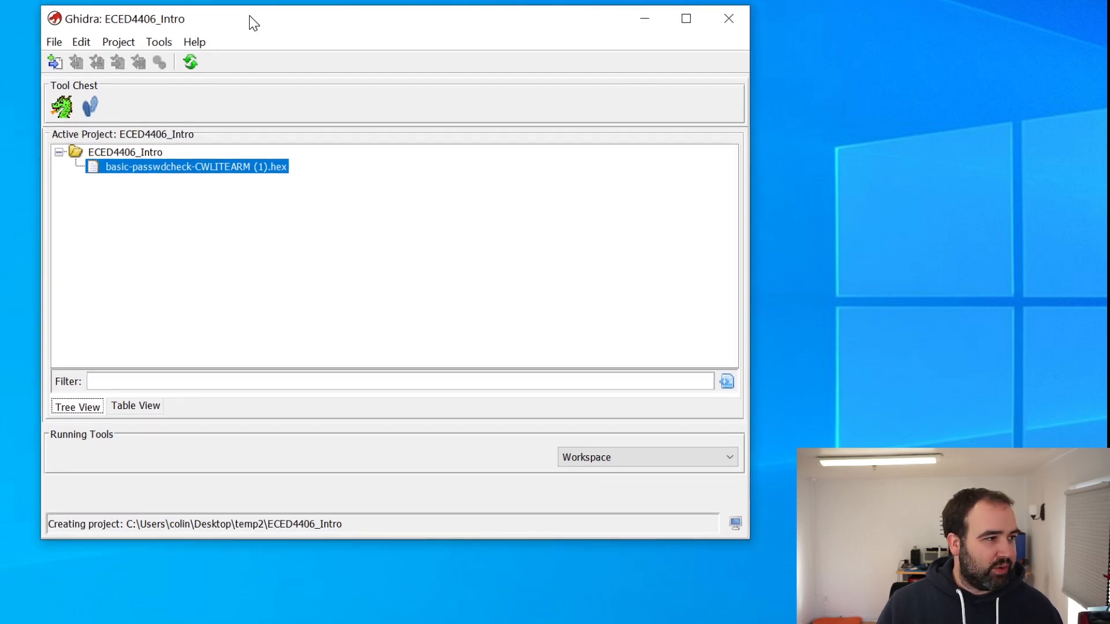
{"action": "right_click", "coordinate": [144, 169]}
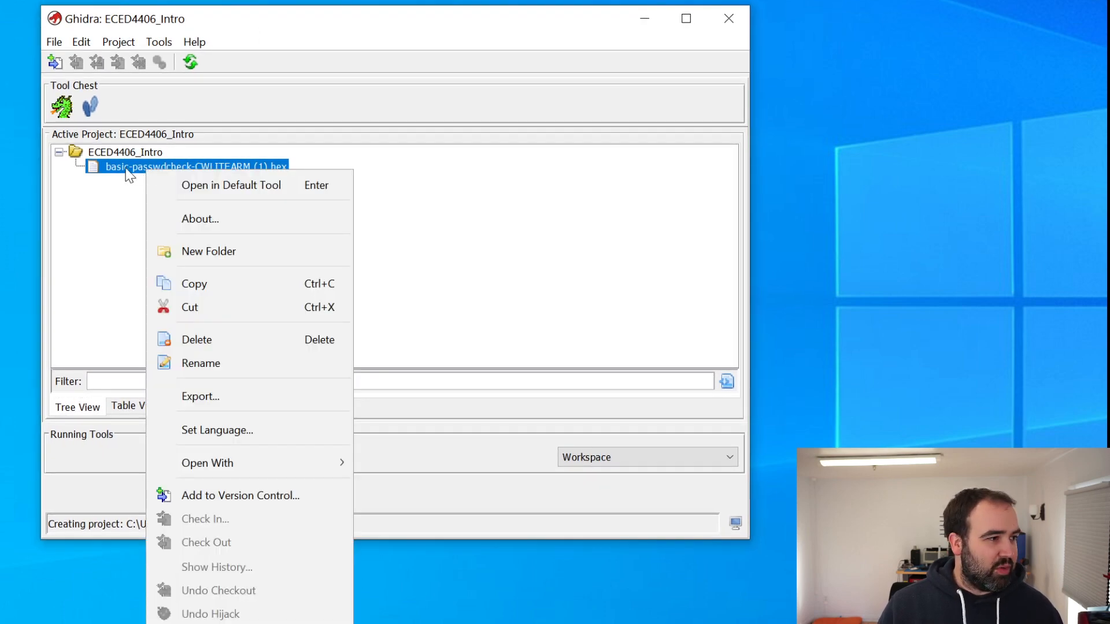
{"action": "left_click", "coordinate": [116, 200]}
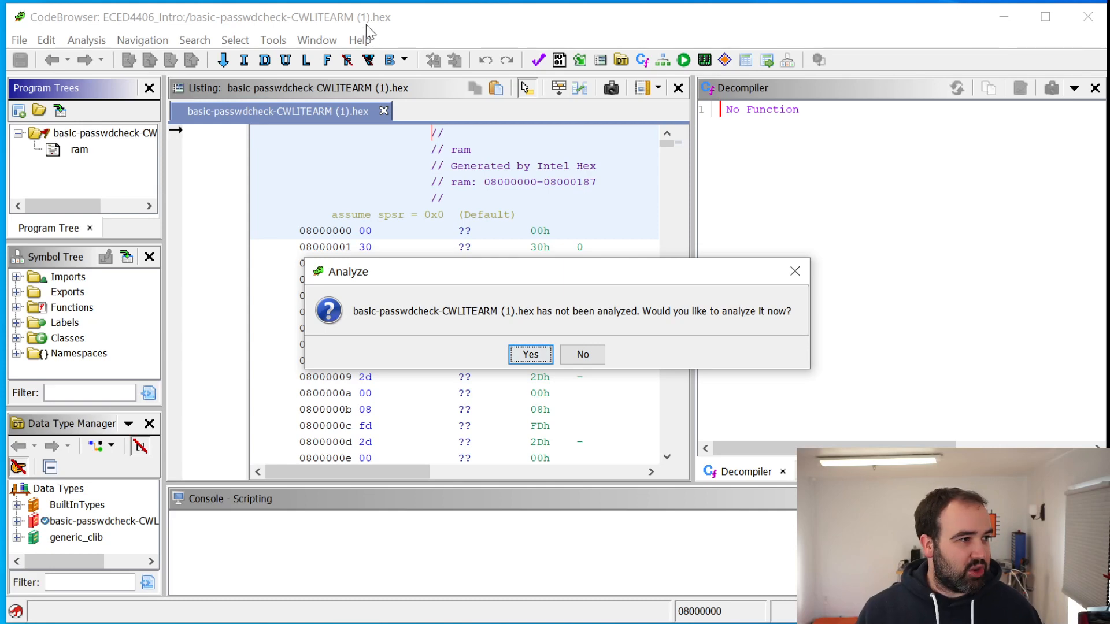
{"action": "left_click", "coordinate": [530, 355]}
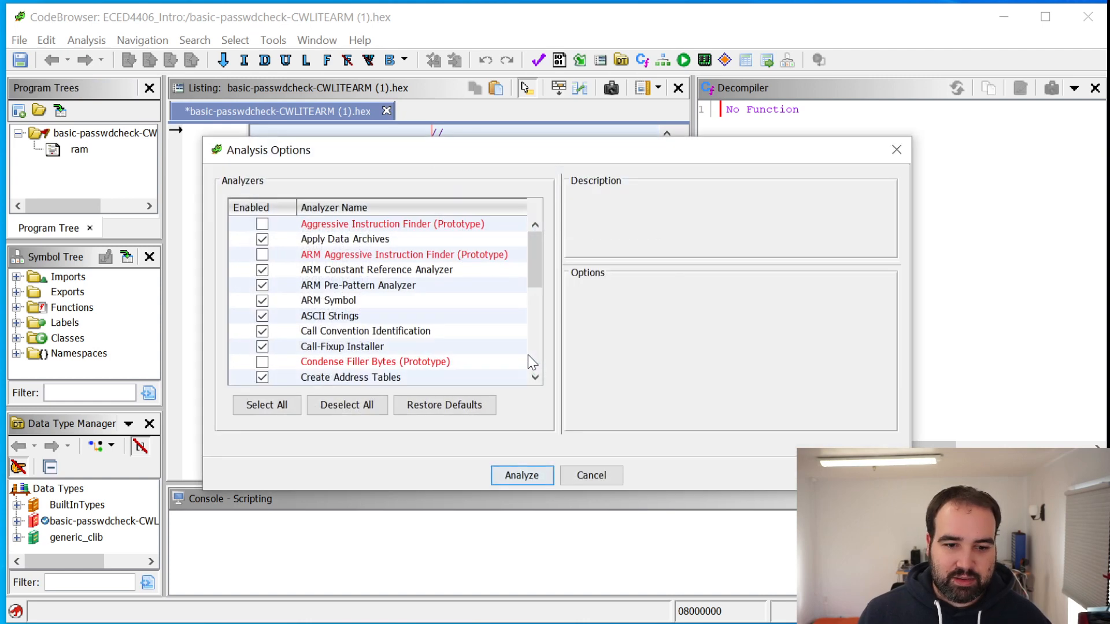
Examine the description and options of the ASCII Strings analyzer in the analysis options
{"action": "left_click_drag", "start_coordinate": [537, 289], "coordinate": [563, 167]}
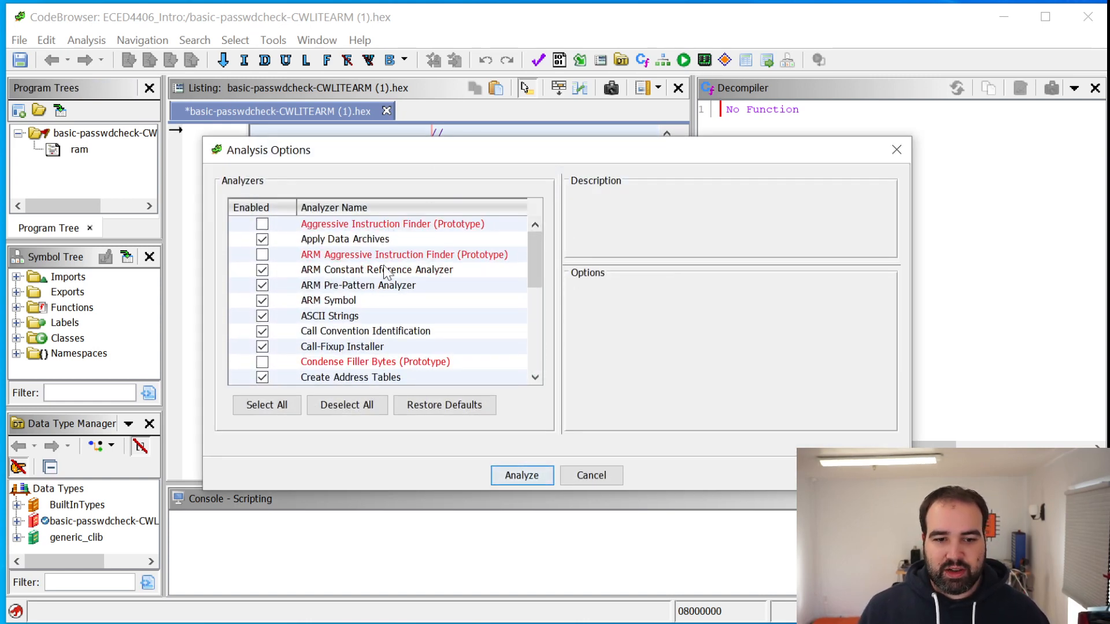
{"action": "left_click", "coordinate": [354, 317]}
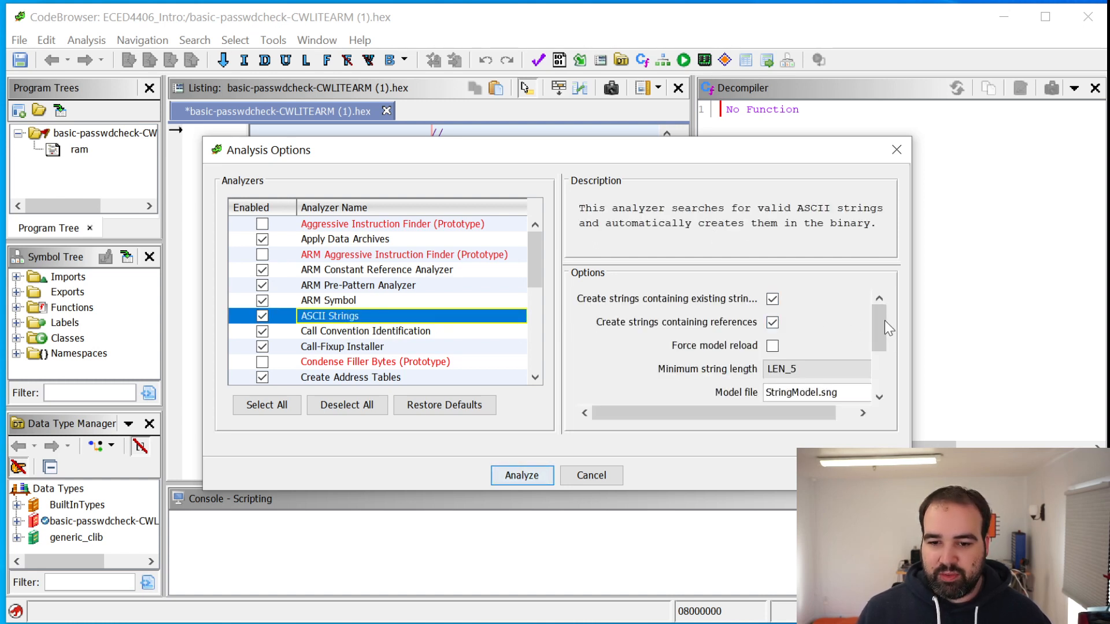
{"action": "left_click_drag", "start_coordinate": [885, 322], "coordinate": [879, 390]}
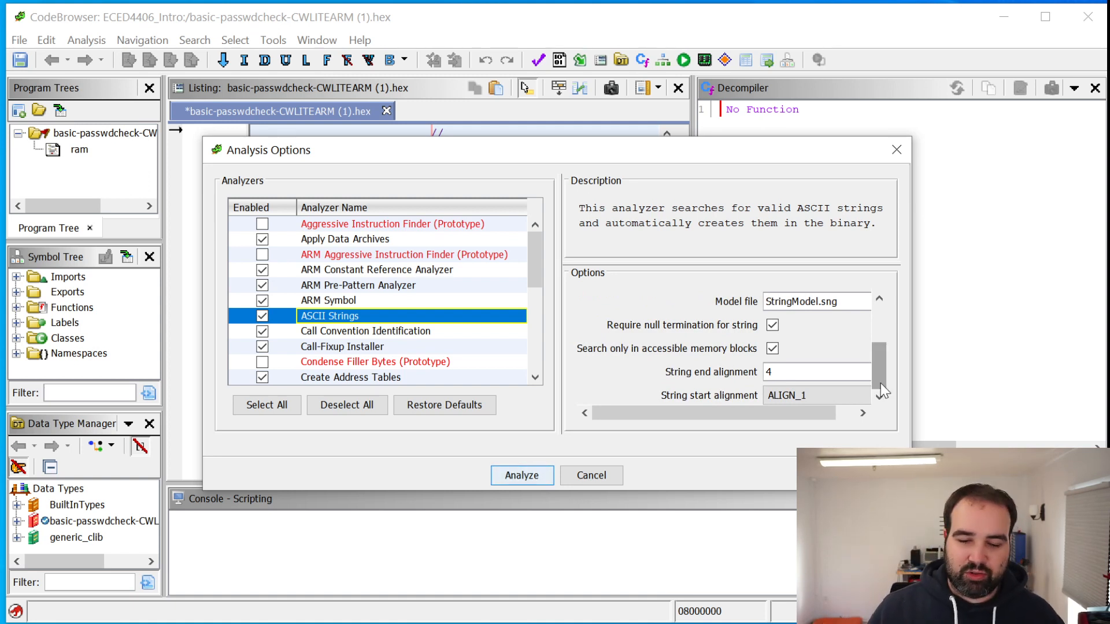
Review the ARM Symbol, ARM Pre-Pattern and ARM Constant Reference analyzers, then start the analysis with the existing analyzer selection
{"action": "scroll", "coordinate": [542, 284], "scroll_direction": "down", "scroll_amount": 1}
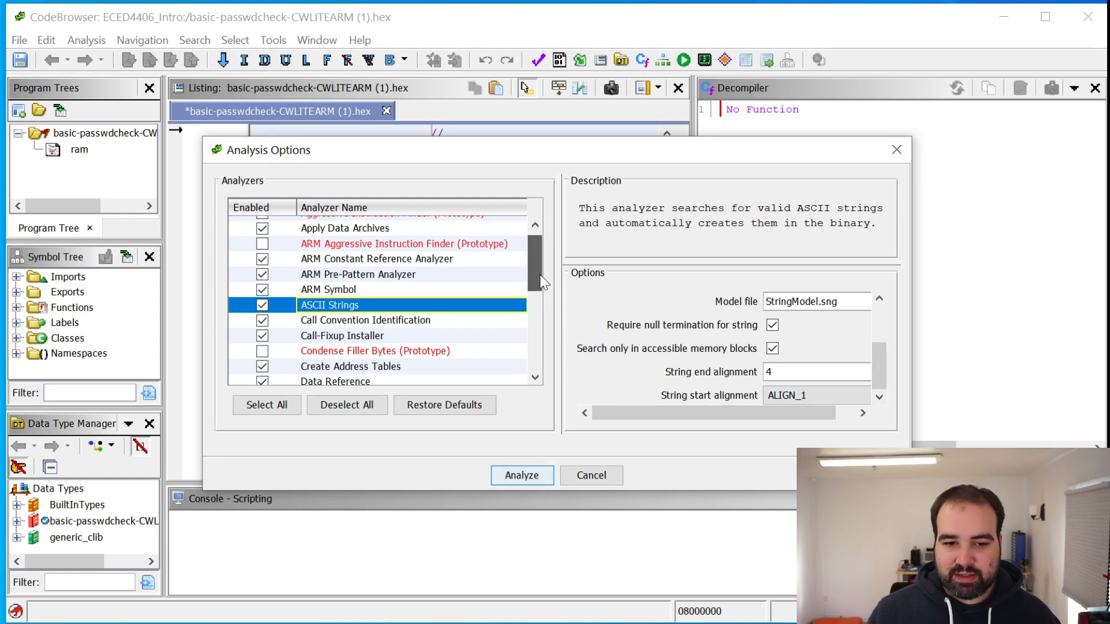
{"action": "left_click_drag", "start_coordinate": [542, 283], "coordinate": [511, 286]}
{"action": "left_click", "coordinate": [454, 268]}
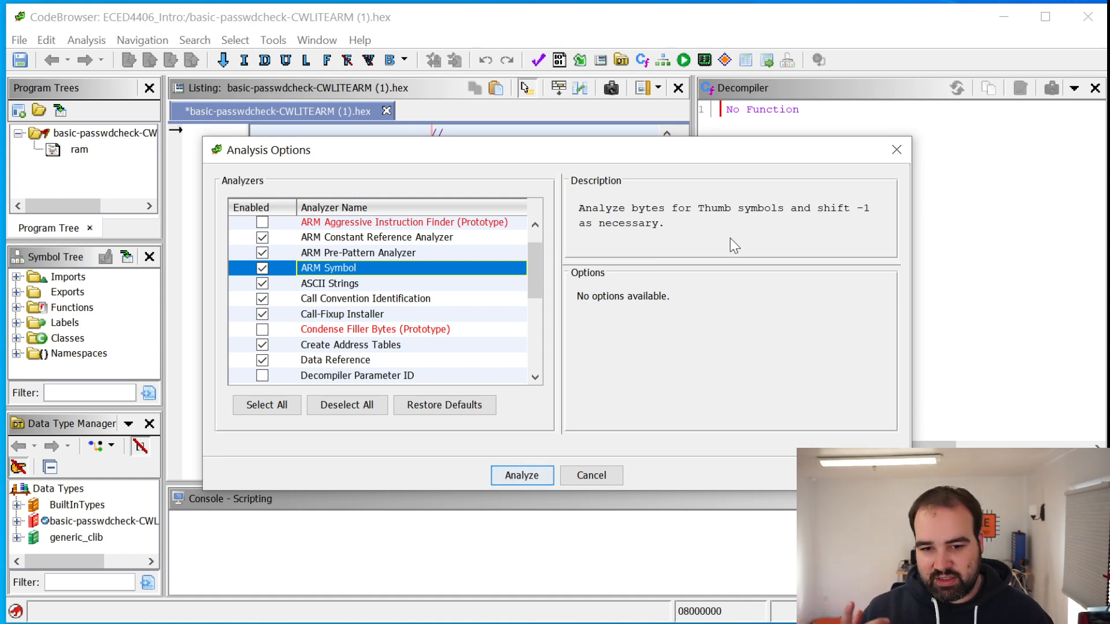
{"action": "scroll", "coordinate": [532, 284], "scroll_direction": "up", "scroll_amount": 2}
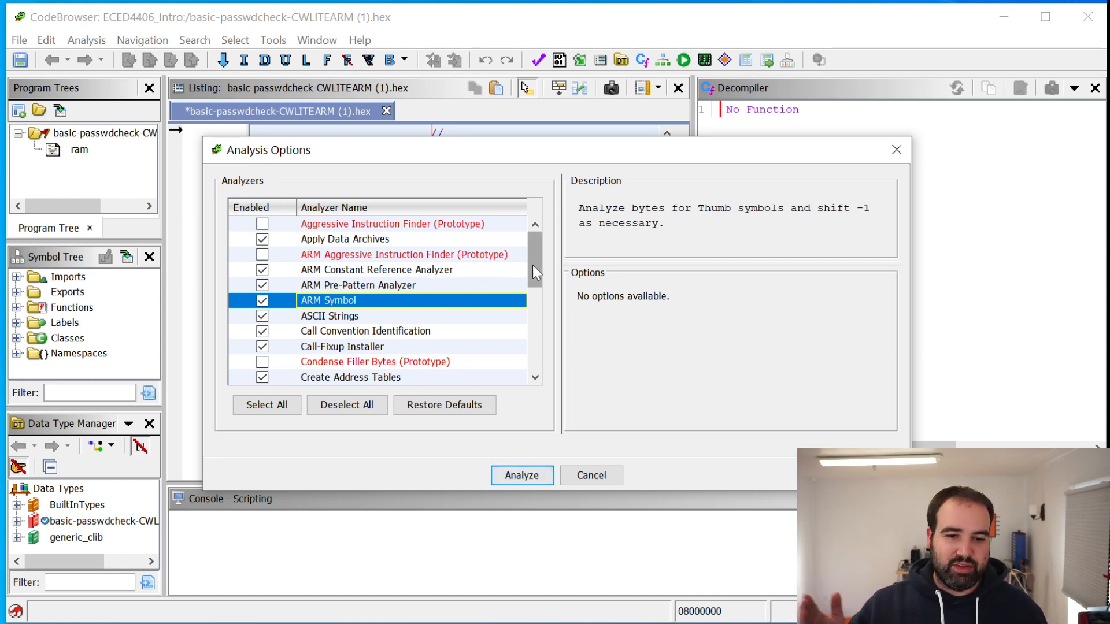
{"action": "left_click", "coordinate": [456, 285]}
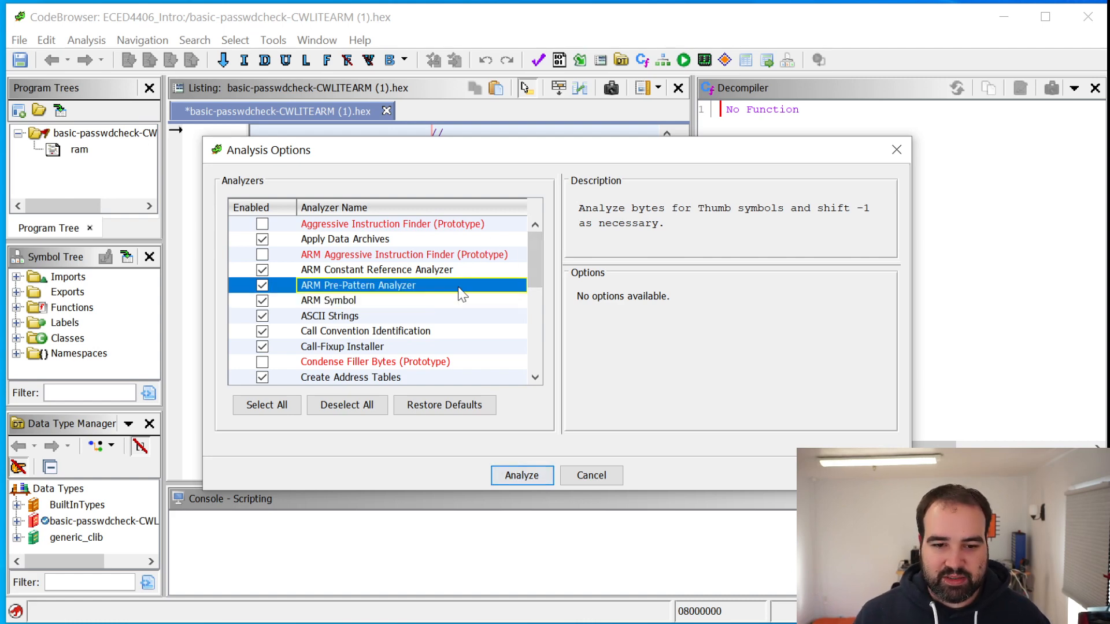
{"action": "left_click", "coordinate": [497, 270]}
{"action": "left_click_drag", "start_coordinate": [530, 248], "coordinate": [528, 346]}
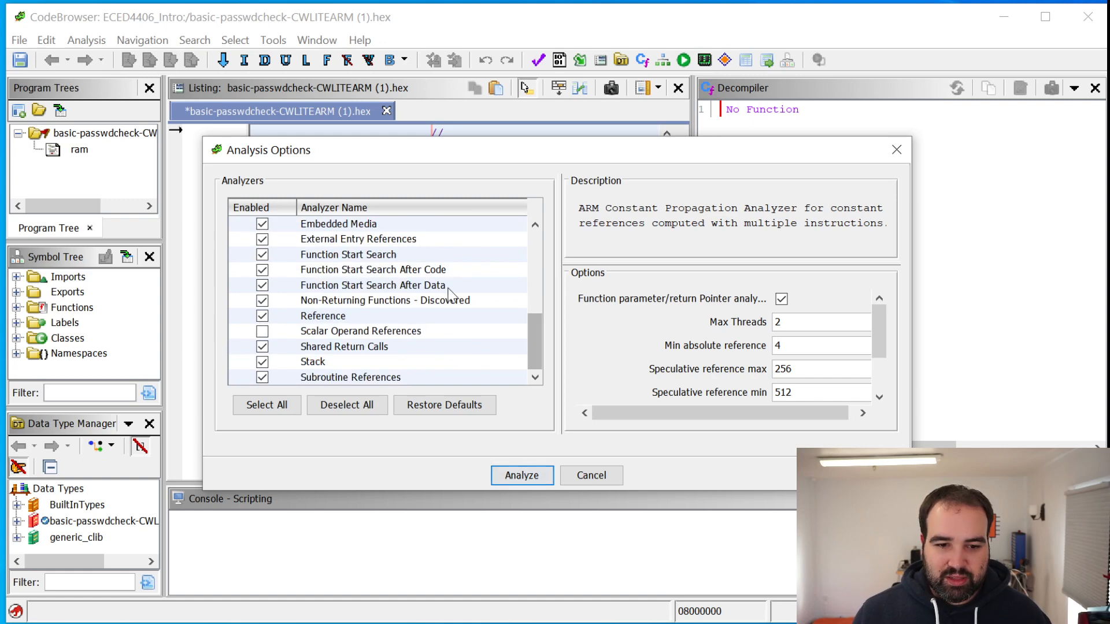
{"action": "left_click", "coordinate": [508, 477]}
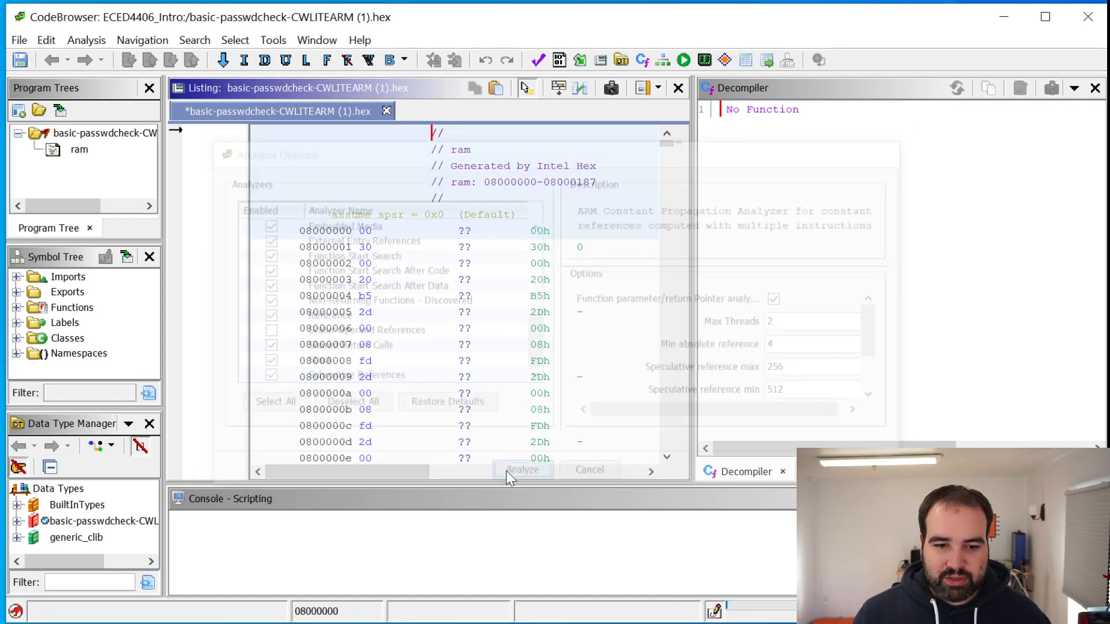
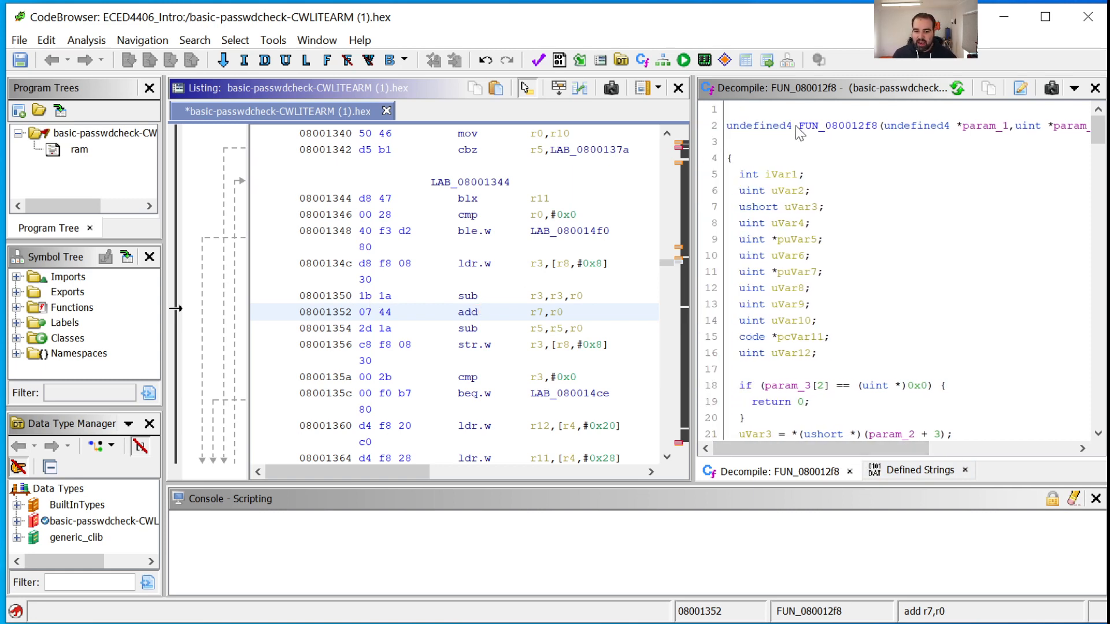
Highlight the function name FUN_080012f8 in the decompiled signature to locate the function's start in the listing
{"action": "left_click_drag", "start_coordinate": [799, 128], "coordinate": [878, 127]}
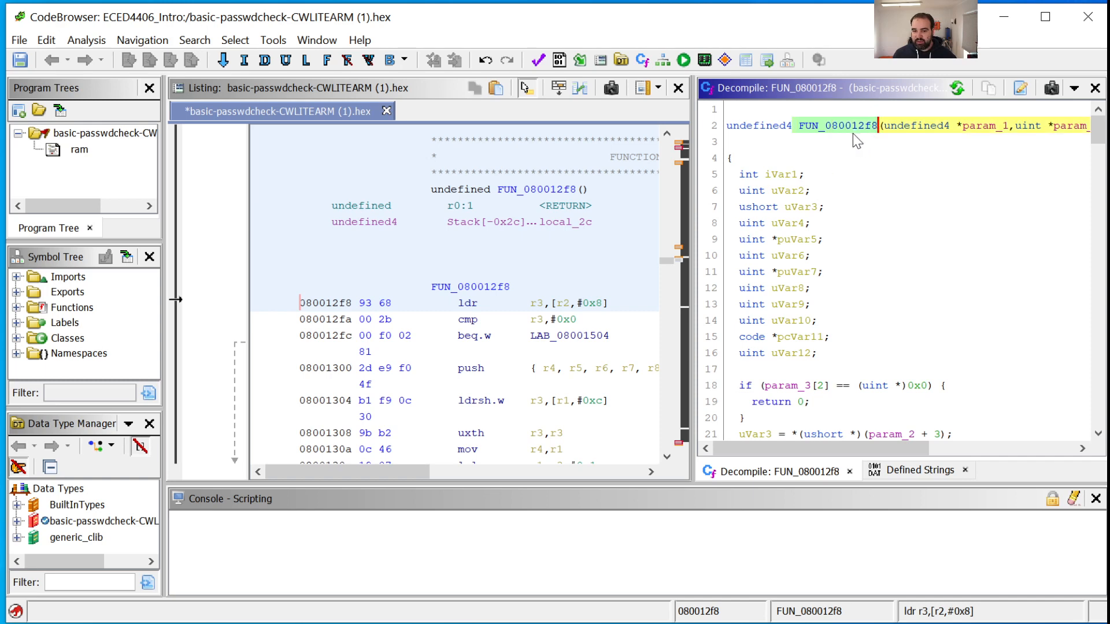
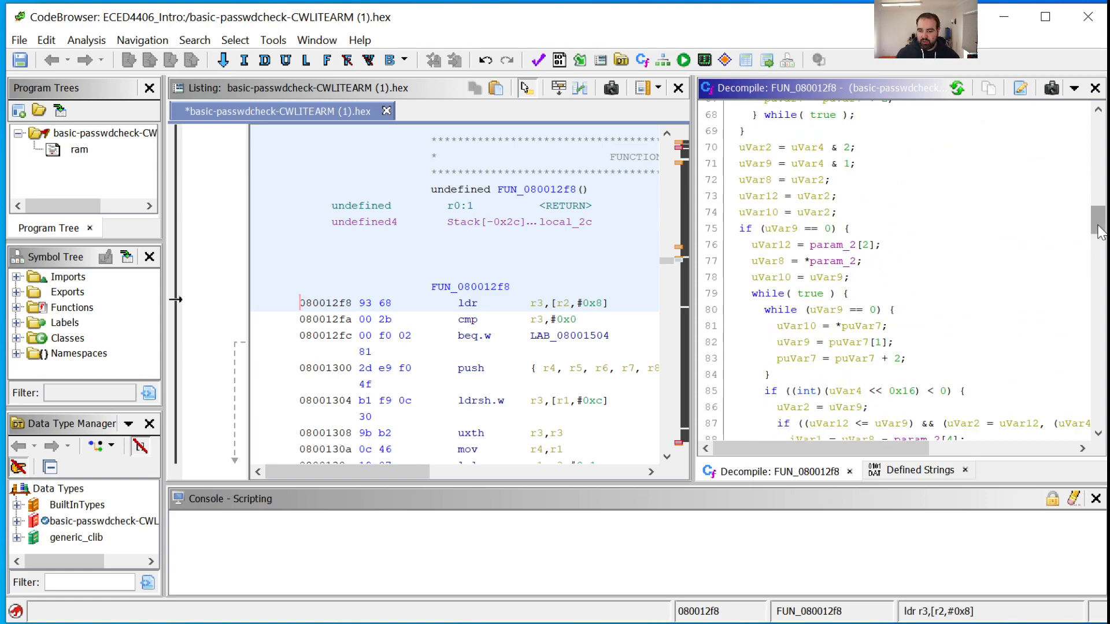
Return to the beginning of the decompiled FUN_080012f8 code to examine its signature and local variable declarations
{"action": "left_click_drag", "start_coordinate": [1096, 227], "coordinate": [1080, 132]}
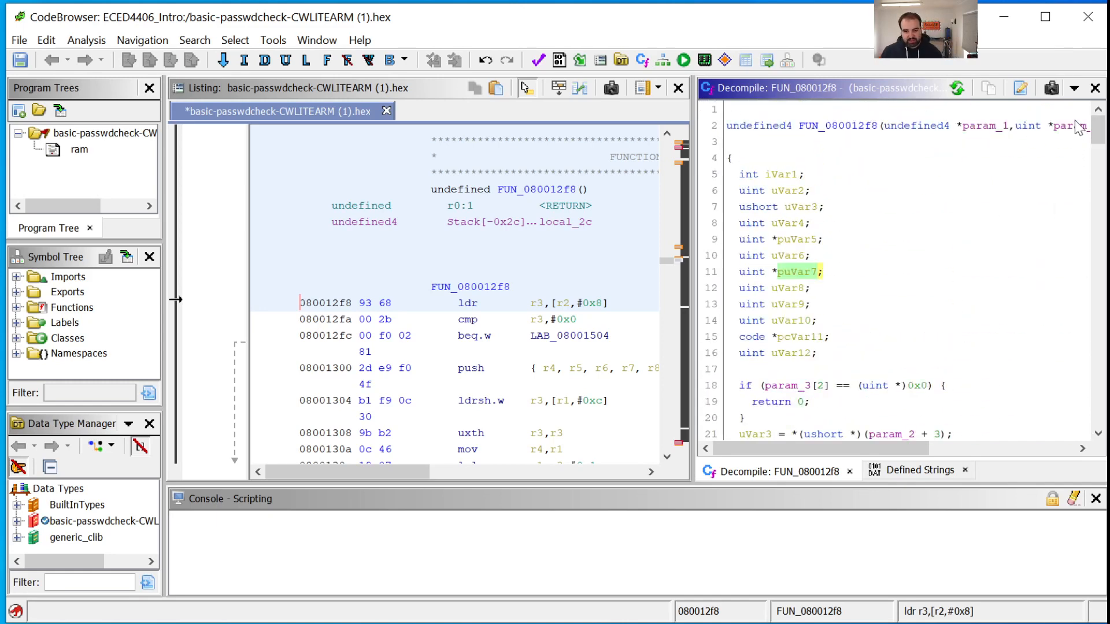
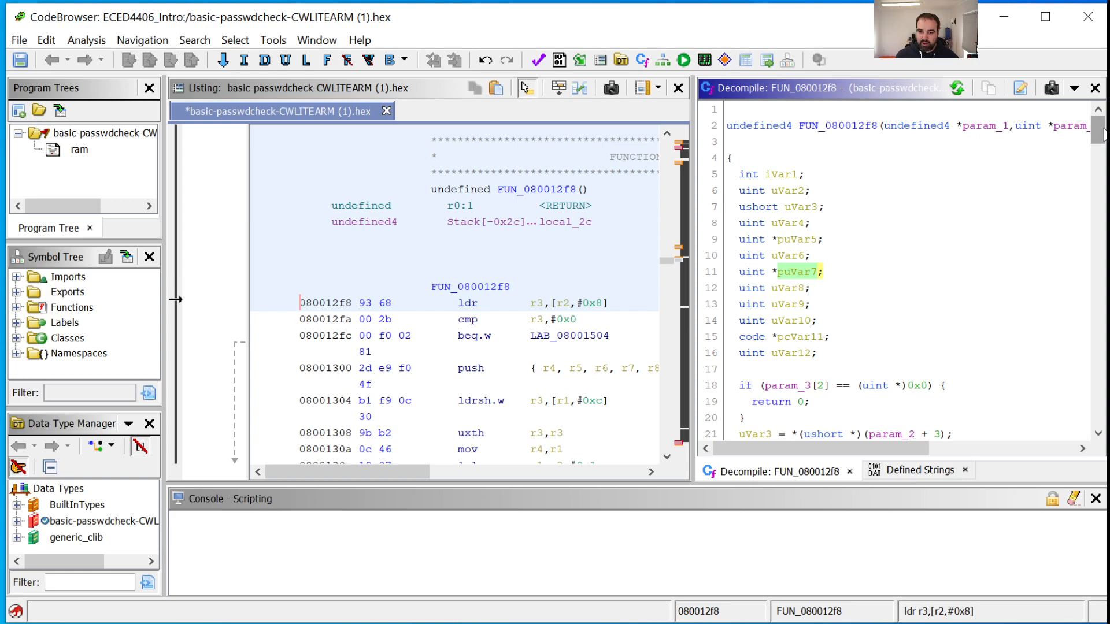
Return to the very beginning of the disassembly listing to examine the ram block header and the first entries from address 08000000
{"action": "mouse_move", "coordinate": [1099, 130]}
{"action": "left_mouse_down"}
{"action": "mouse_move", "coordinate": [1099, 412]}
{"action": "mouse_move", "coordinate": [1100, 125]}
{"action": "left_mouse_up"}
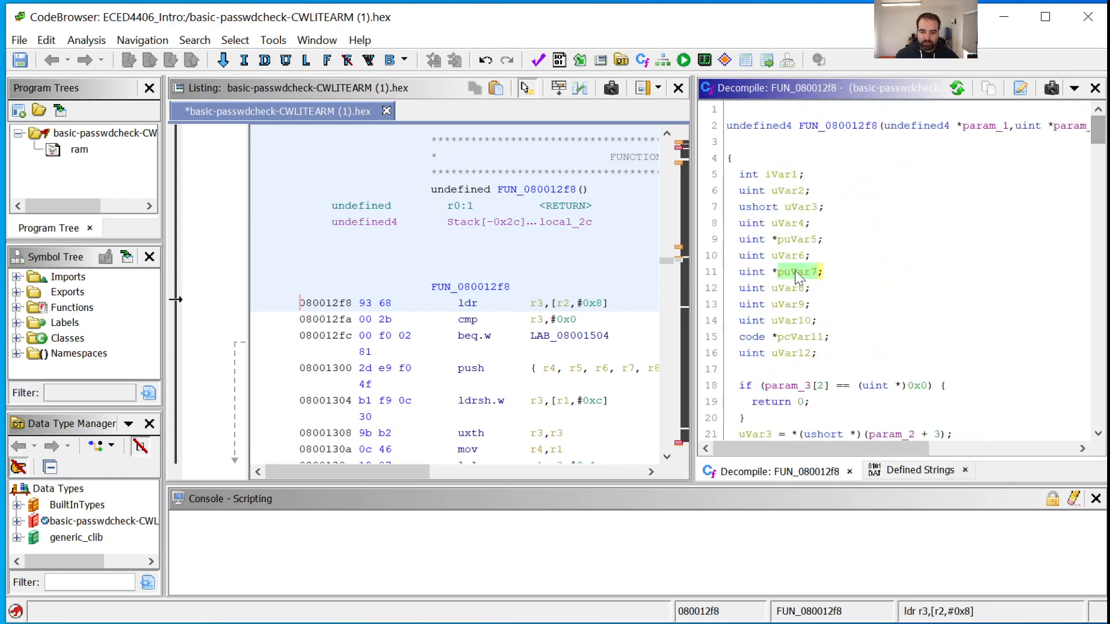
{"action": "left_click_drag", "start_coordinate": [667, 263], "coordinate": [668, 140]}
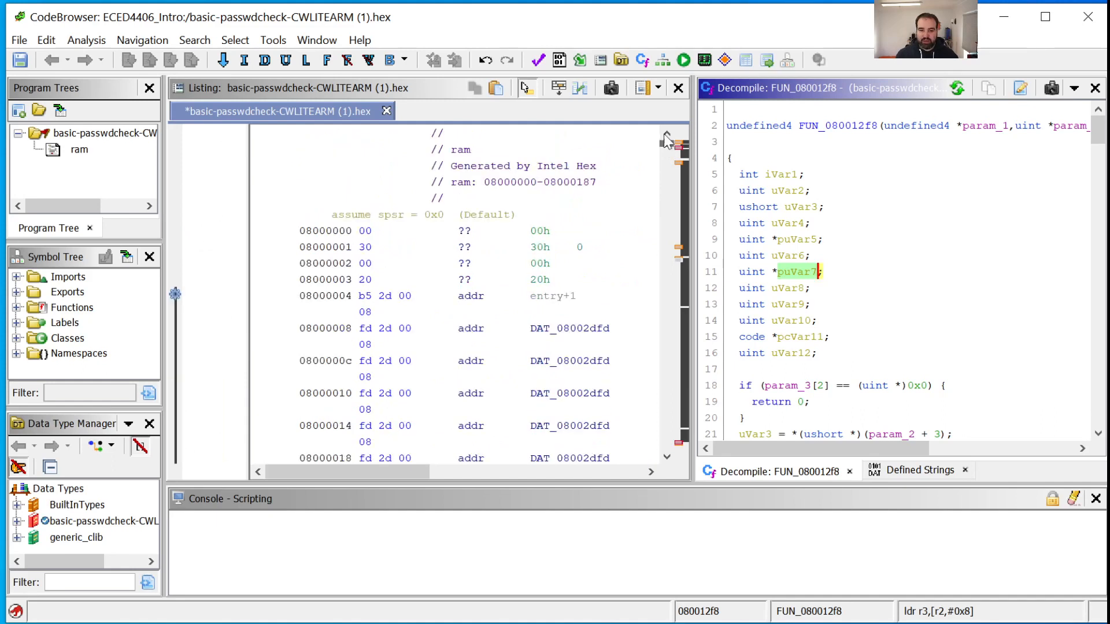
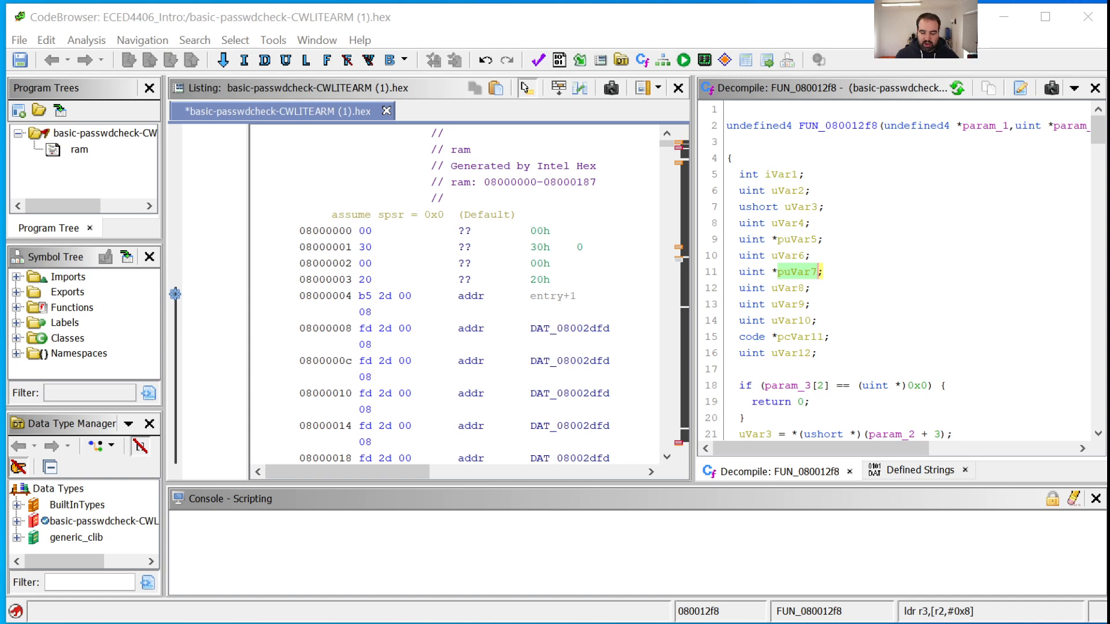
Switch to the browser and open Ghidra Setup.pdf from the GhidraSetupIntro folder to review its slides on importing, analysis, source code and further resources
{"action": "key", "text": "alt+Tab"}
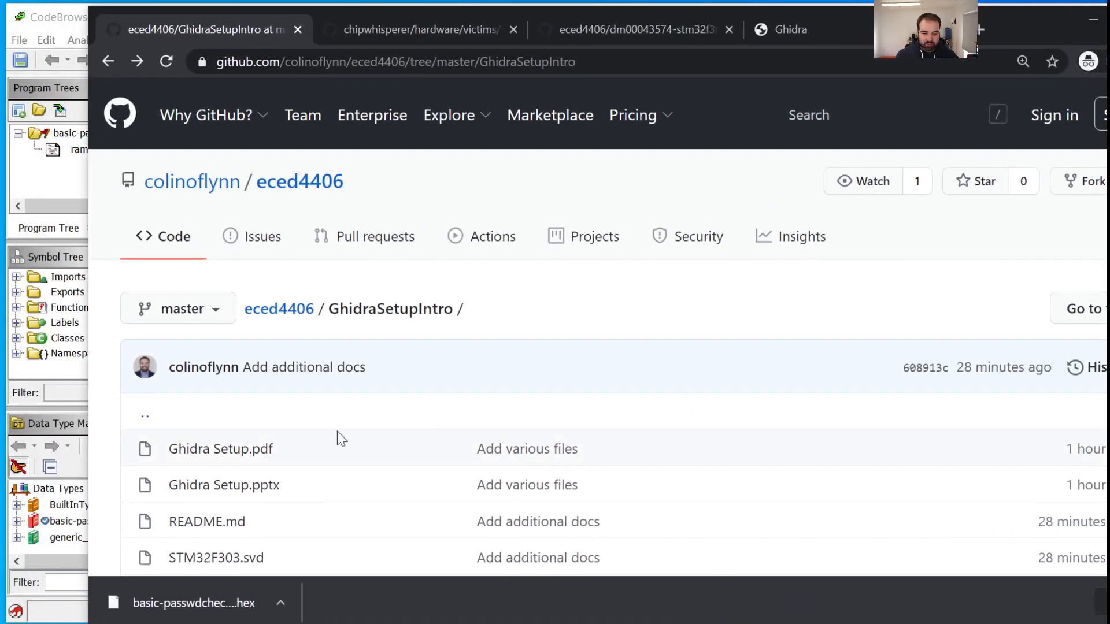
{"action": "left_click", "coordinate": [262, 450]}
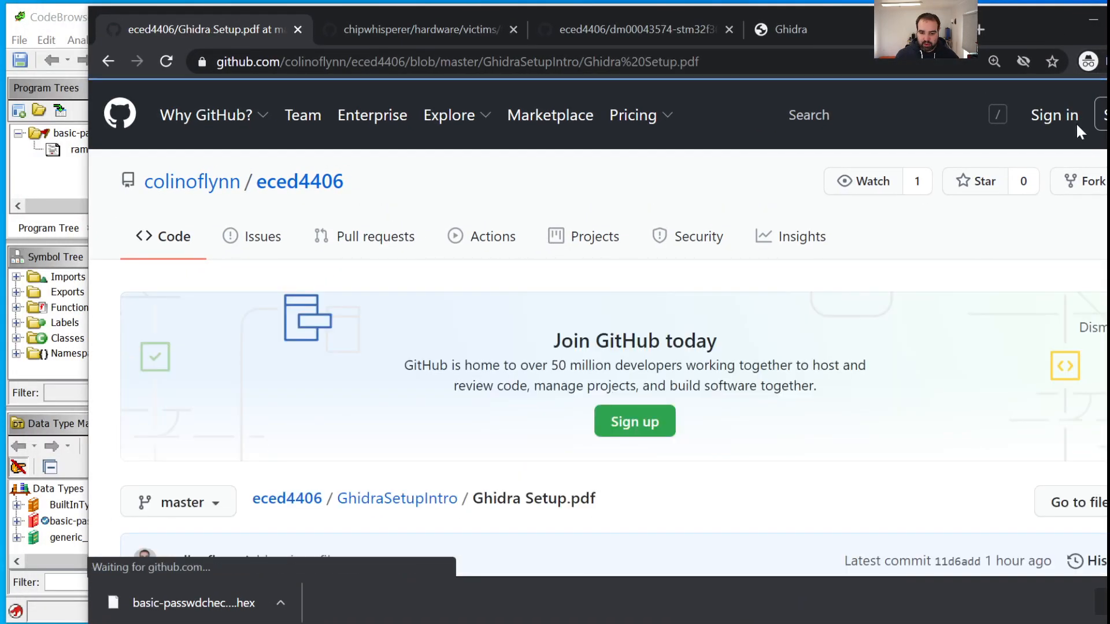
{"action": "scroll", "coordinate": [613, 323], "scroll_direction": "down", "scroll_amount": 15}
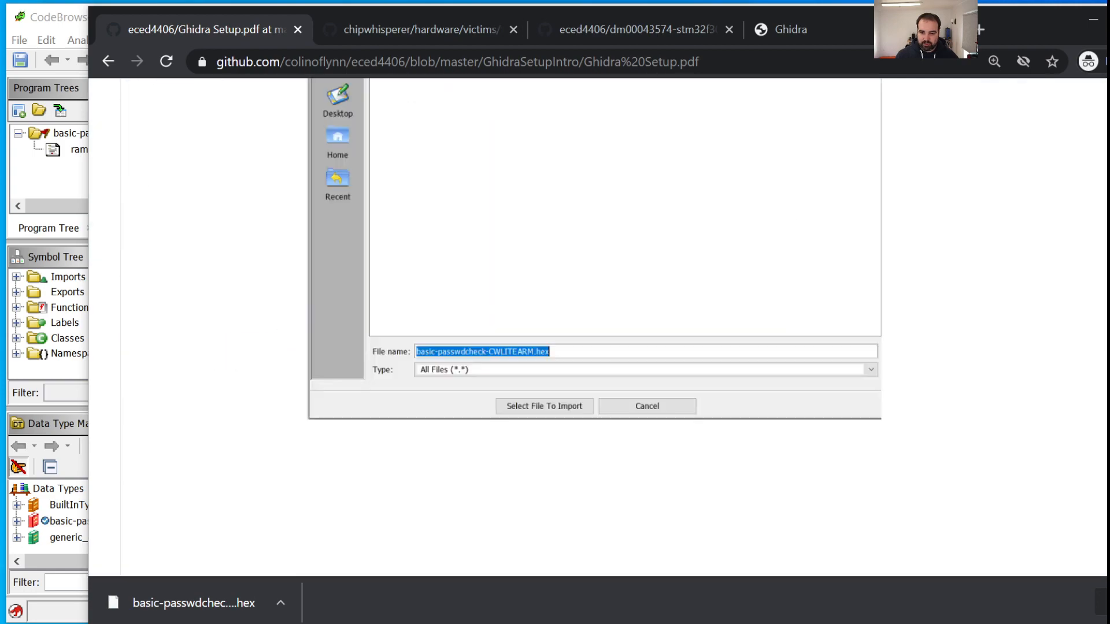
{"action": "scroll", "coordinate": [613, 323], "scroll_direction": "down", "scroll_amount": 15}
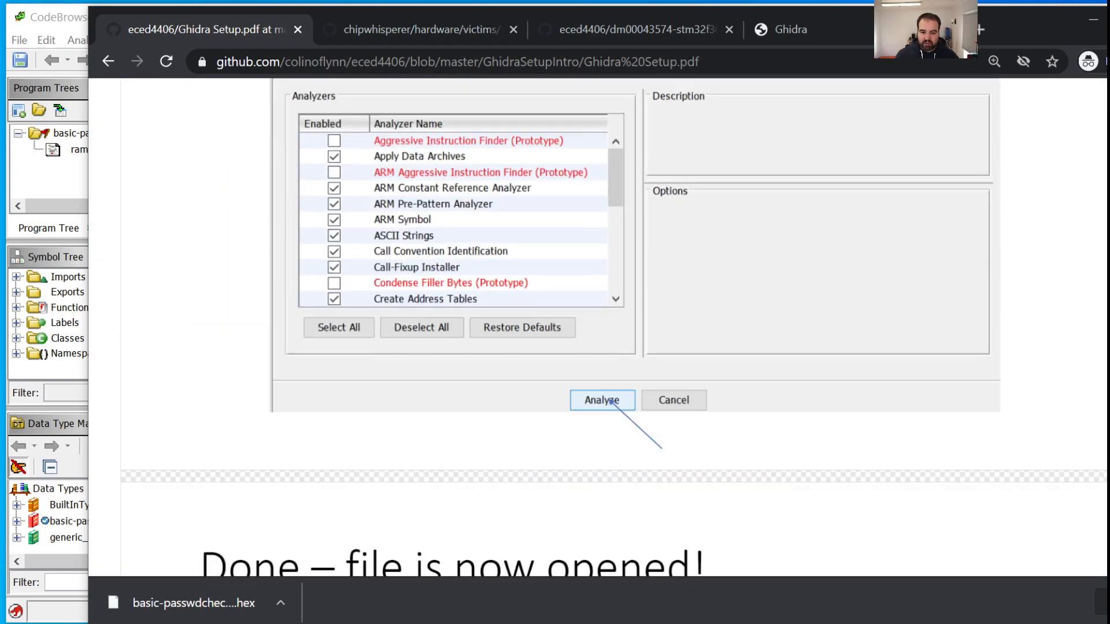
{"action": "scroll", "coordinate": [613, 324], "scroll_direction": "down", "scroll_amount": 15}
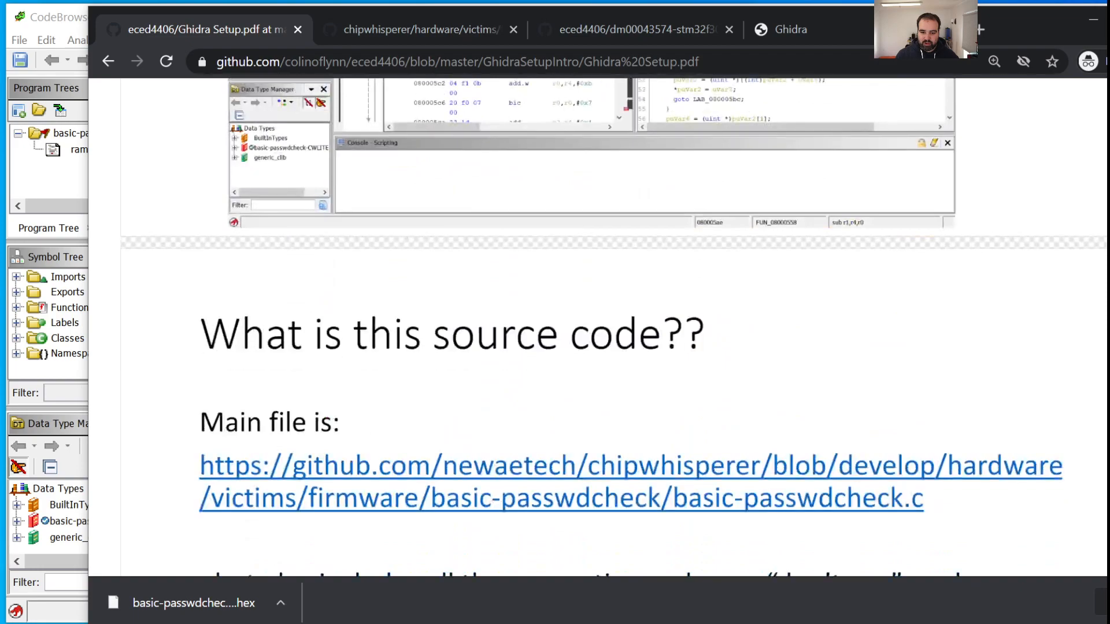
{"action": "scroll", "coordinate": [613, 323], "scroll_direction": "down", "scroll_amount": 12}
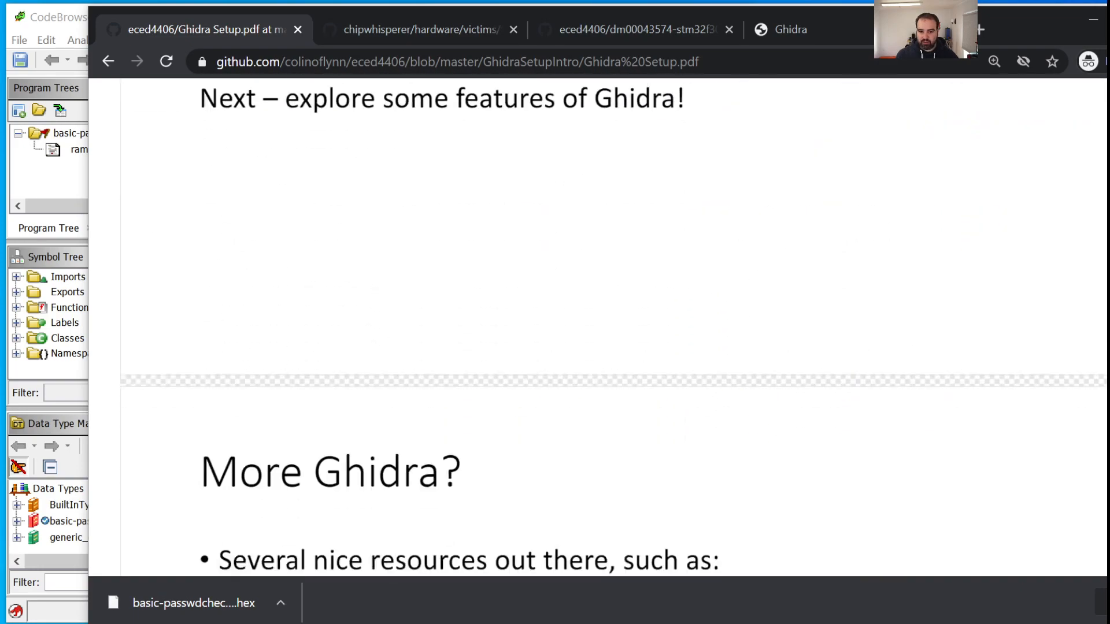
{"action": "scroll", "coordinate": [614, 323], "scroll_direction": "up", "scroll_amount": 5}
{"action": "scroll", "coordinate": [613, 323], "scroll_direction": "down", "scroll_amount": 6}
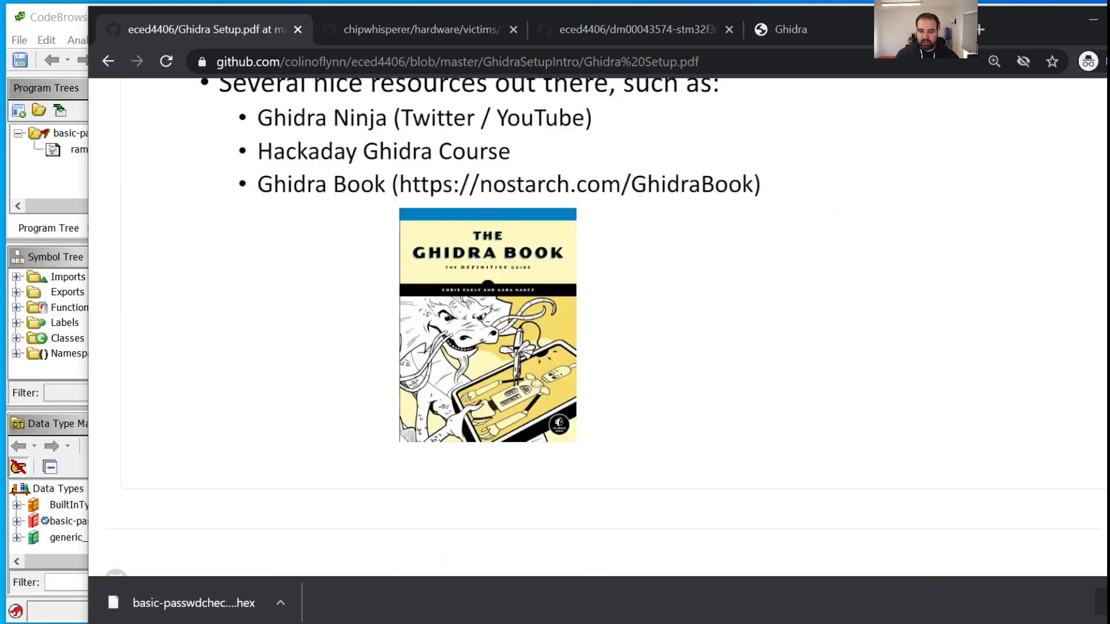
{"action": "scroll", "coordinate": [613, 324], "scroll_direction": "up", "scroll_amount": 20}
{"action": "scroll", "coordinate": [613, 323], "scroll_direction": "up", "scroll_amount": 13}
{"action": "scroll", "coordinate": [613, 324], "scroll_direction": "down", "scroll_amount": 6}
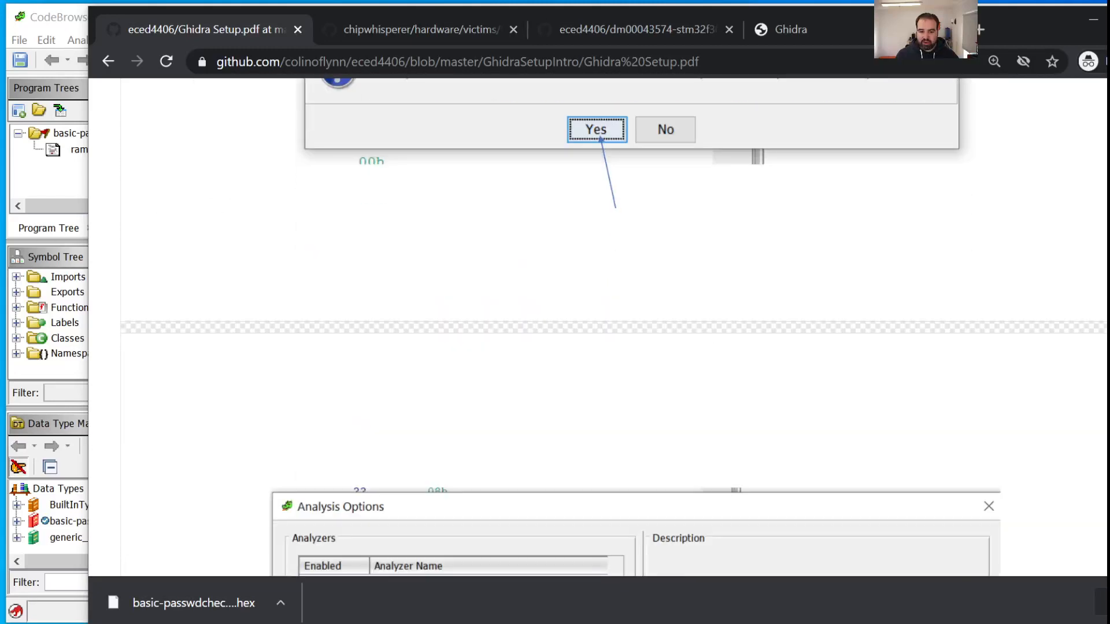
{"action": "scroll", "coordinate": [614, 323], "scroll_direction": "up", "scroll_amount": 6}
{"action": "scroll", "coordinate": [614, 323], "scroll_direction": "down", "scroll_amount": 2}
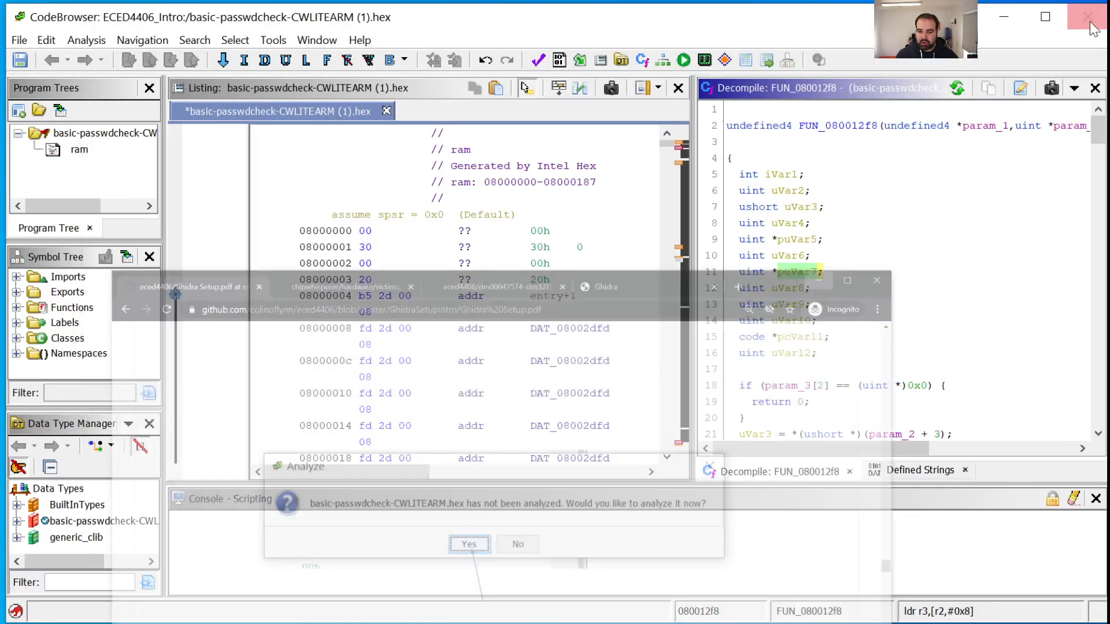
{"action": "left_click", "coordinate": [1093, 19]}
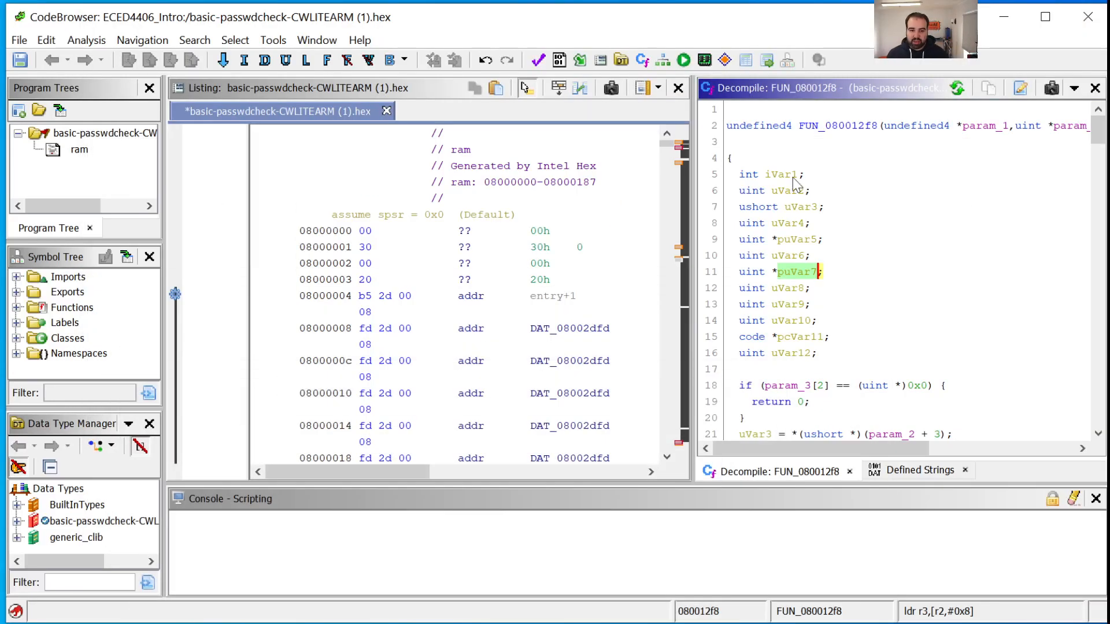
Bring up the Defined Strings list in CodeBrowser and widen it over most of the listing area to make the full string values readable
{"action": "left_click", "coordinate": [282, 43]}
{"action": "mouse_move", "coordinate": [320, 41]}
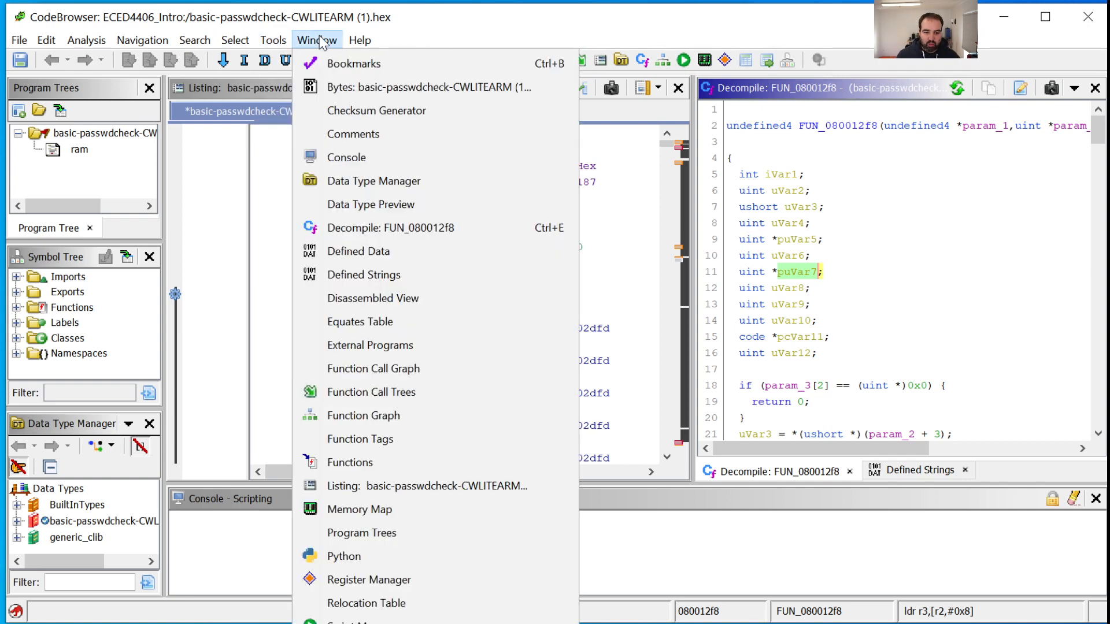
{"action": "left_click", "coordinate": [384, 276]}
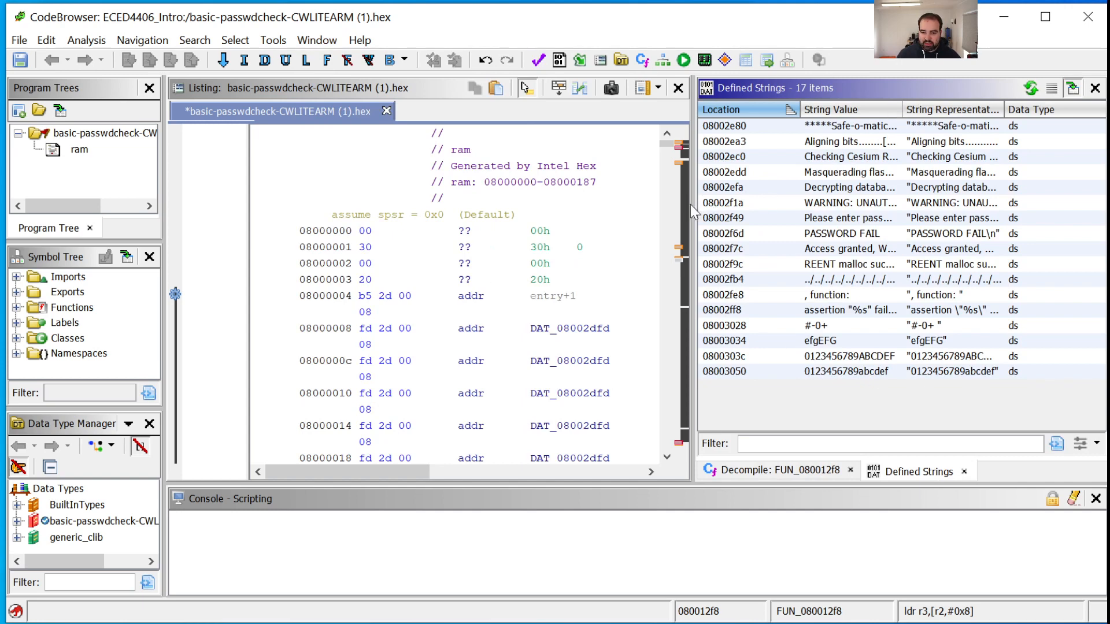
{"action": "left_click_drag", "start_coordinate": [691, 204], "coordinate": [332, 221]}
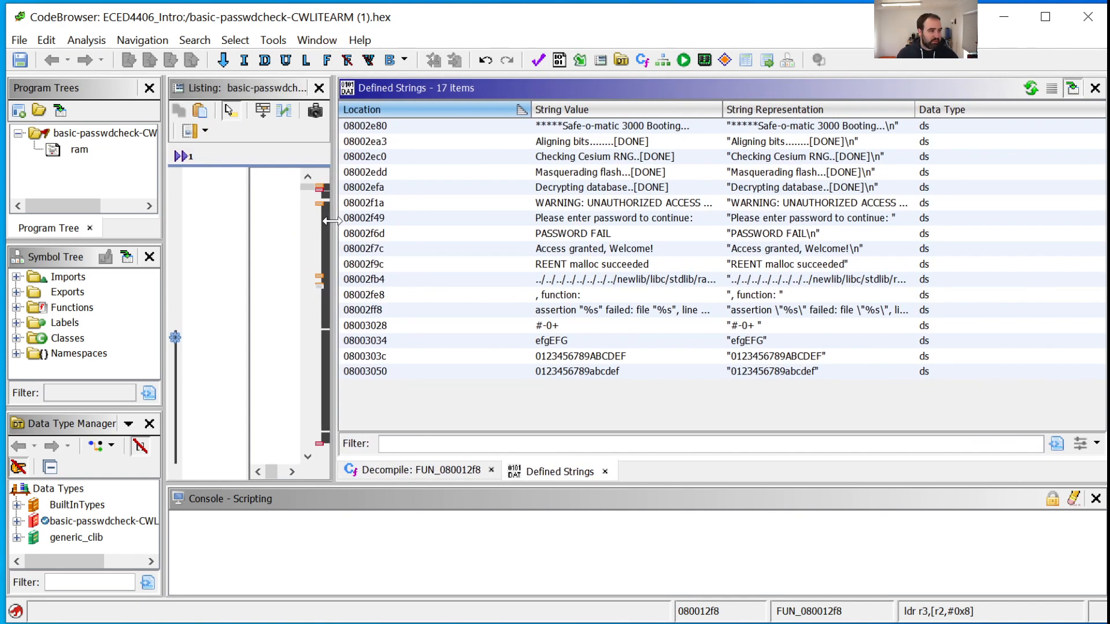
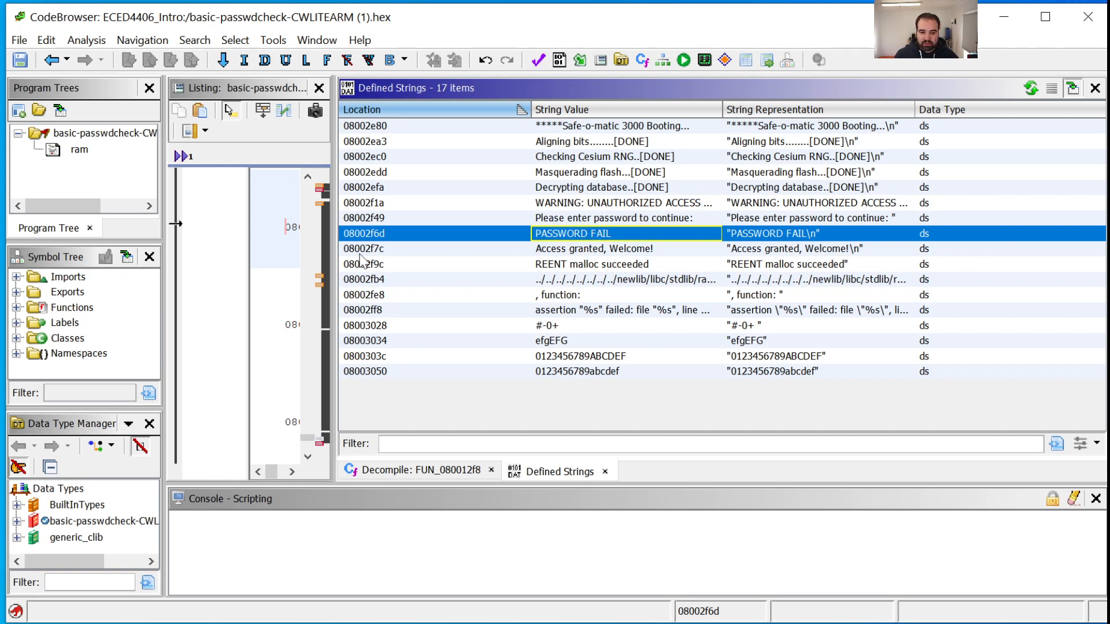
Widen the listing beside the Defined Strings list and bring the PASSWORD FAIL string's cross-references into view
{"action": "left_click_drag", "start_coordinate": [332, 247], "coordinate": [834, 234]}
{"action": "mouse_move", "coordinate": [501, 471]}
{"action": "left_mouse_down"}
{"action": "mouse_move", "coordinate": [514, 471]}
{"action": "mouse_move", "coordinate": [466, 477]}
{"action": "mouse_move", "coordinate": [542, 474]}
{"action": "mouse_move", "coordinate": [492, 478]}
{"action": "left_mouse_up"}
{"action": "left_click_drag", "start_coordinate": [417, 225], "coordinate": [618, 156]}
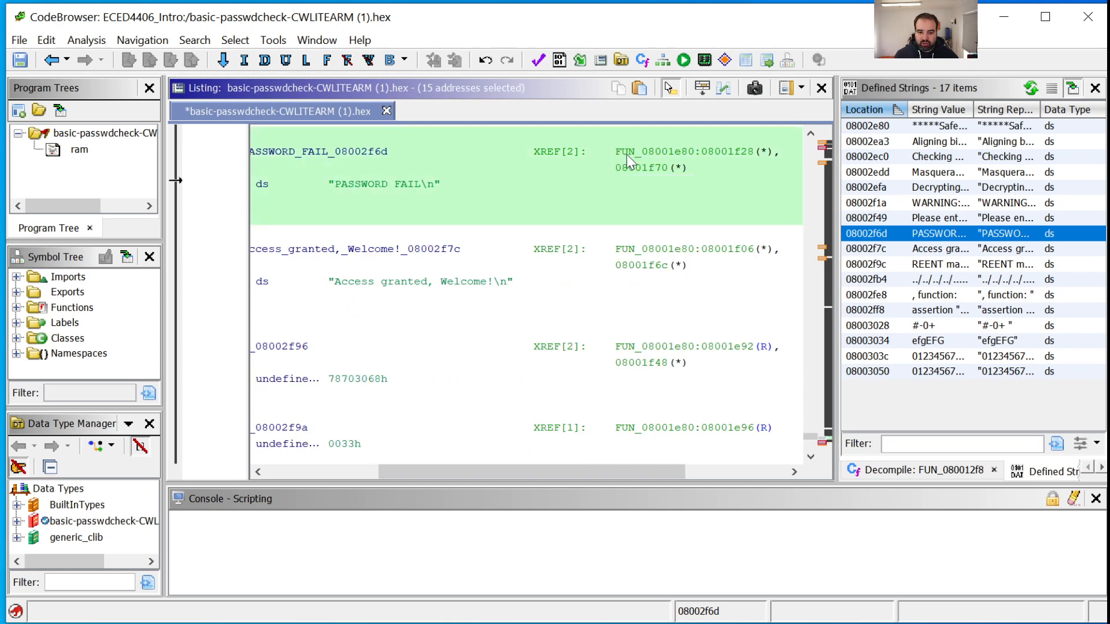
Follow the PASSWORD FAIL string's cross-reference FUN_08001e80:08001f28 to its code, widen the Defined Strings list and reveal the instruction operands
{"action": "left_click", "coordinate": [629, 154]}
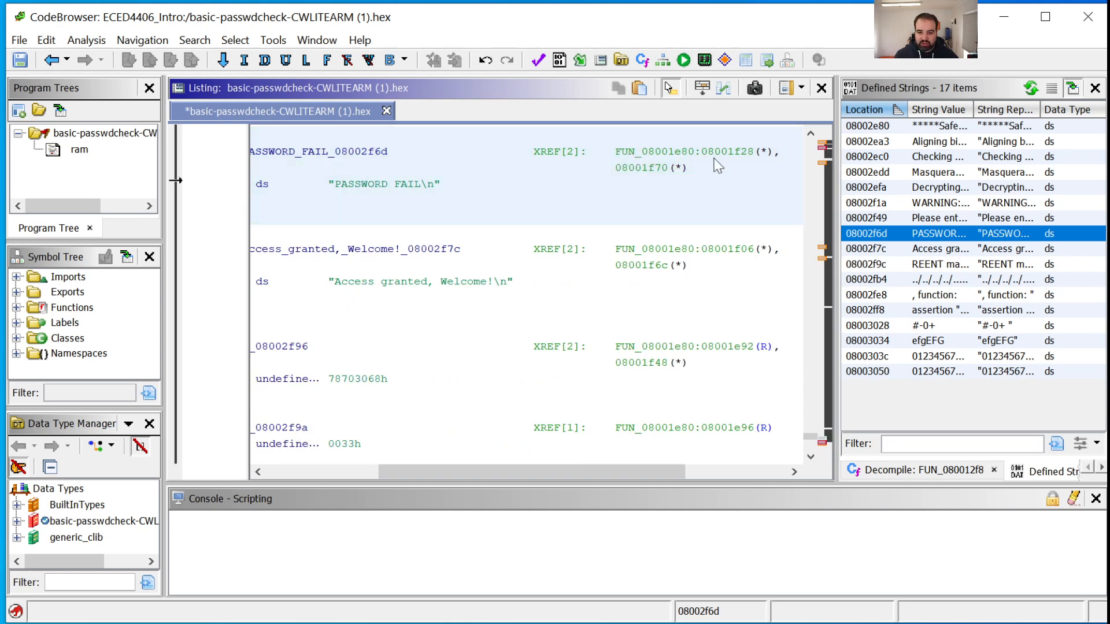
{"action": "double_click", "coordinate": [631, 155]}
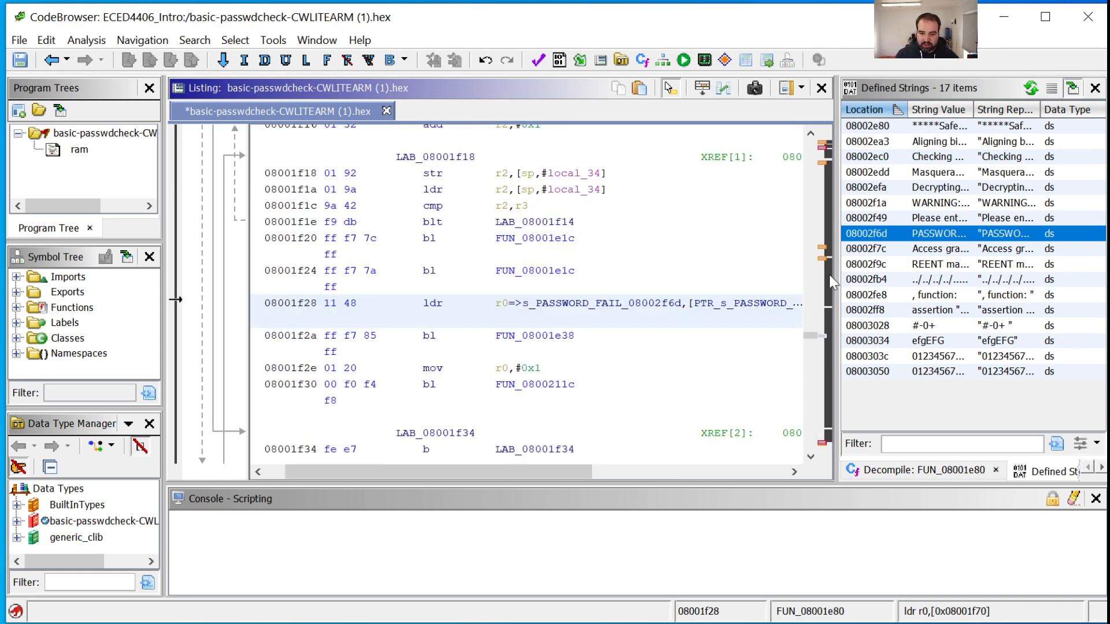
{"action": "left_click_drag", "start_coordinate": [835, 276], "coordinate": [696, 276]}
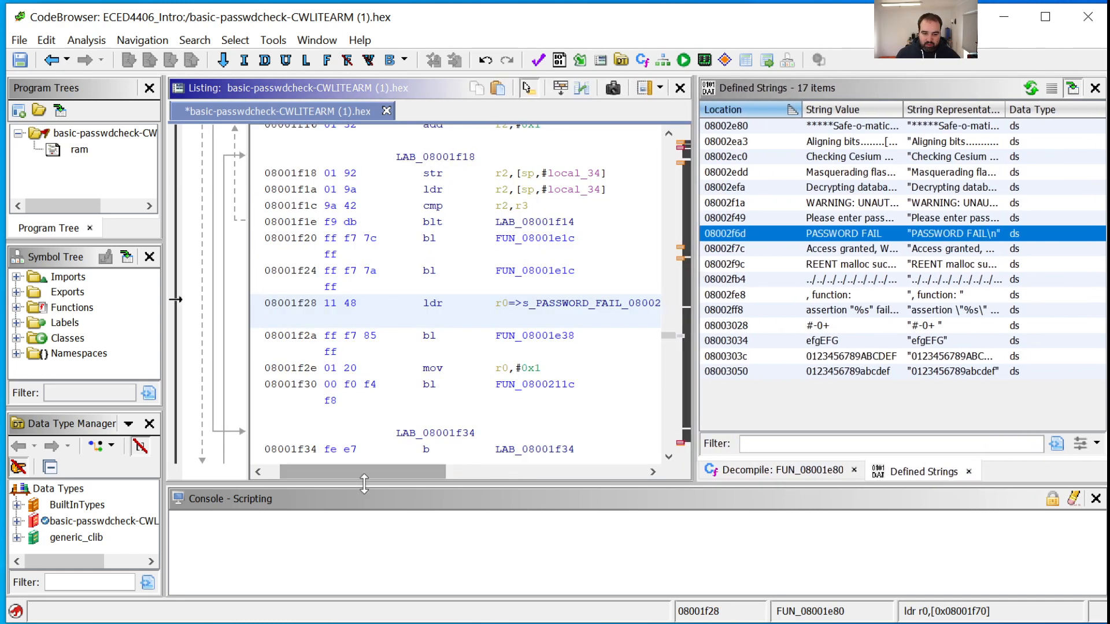
{"action": "left_click_drag", "start_coordinate": [369, 473], "coordinate": [429, 475]}
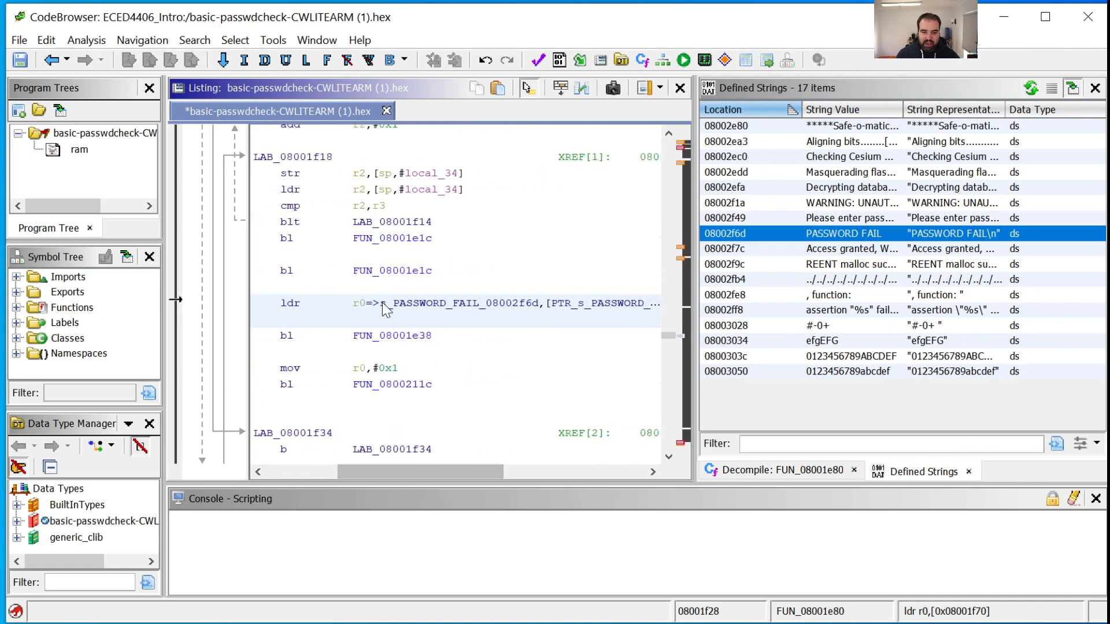
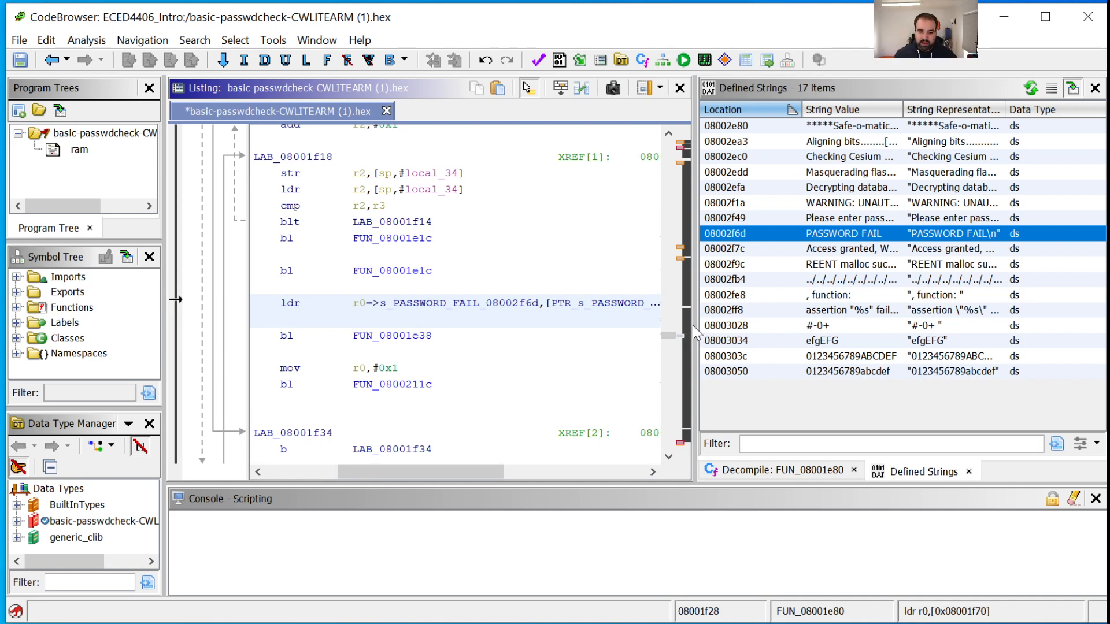
Widen the area beside the listing and show the decompiled code of FUN_08001e80 around its boot-message and password-prompt calls
{"action": "left_click_drag", "start_coordinate": [692, 328], "coordinate": [569, 328]}
{"action": "left_click", "coordinate": [654, 472]}
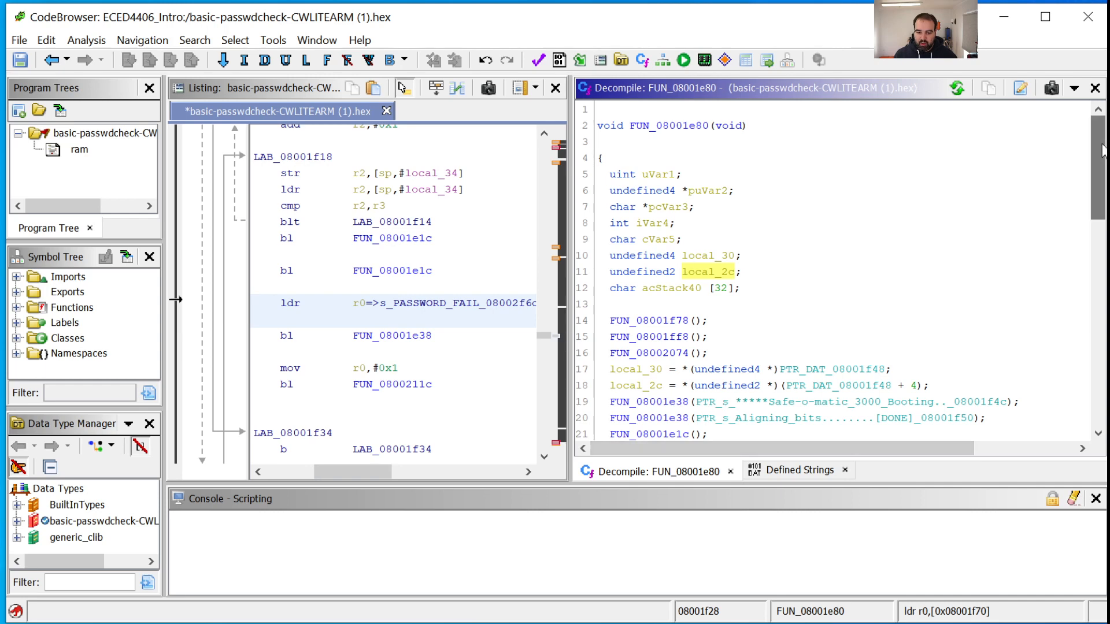
{"action": "left_click_drag", "start_coordinate": [1103, 149], "coordinate": [1103, 213]}
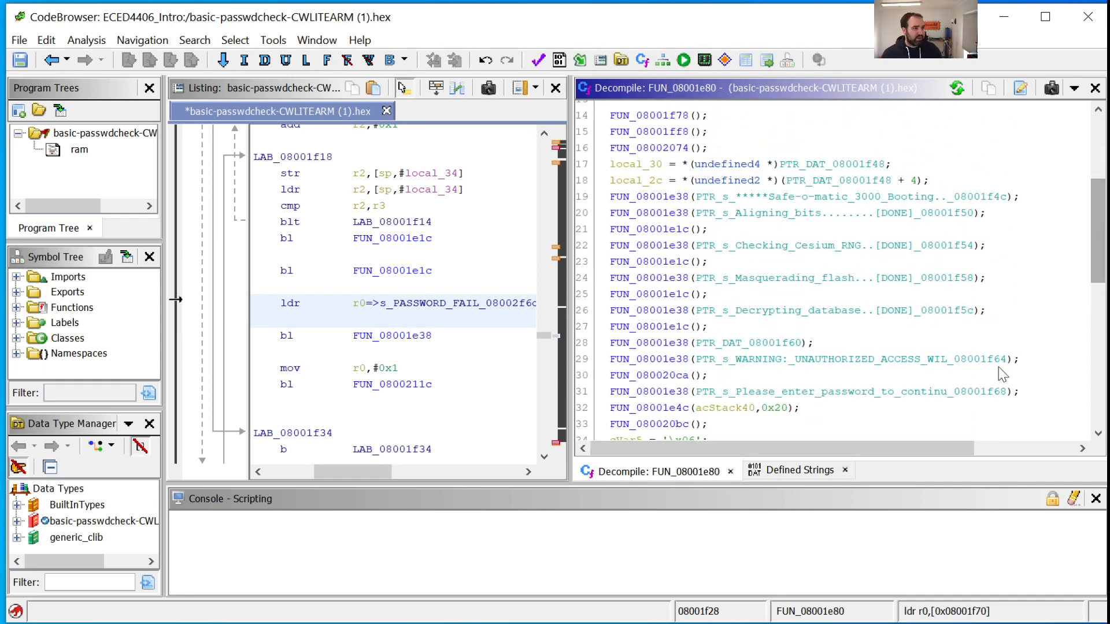
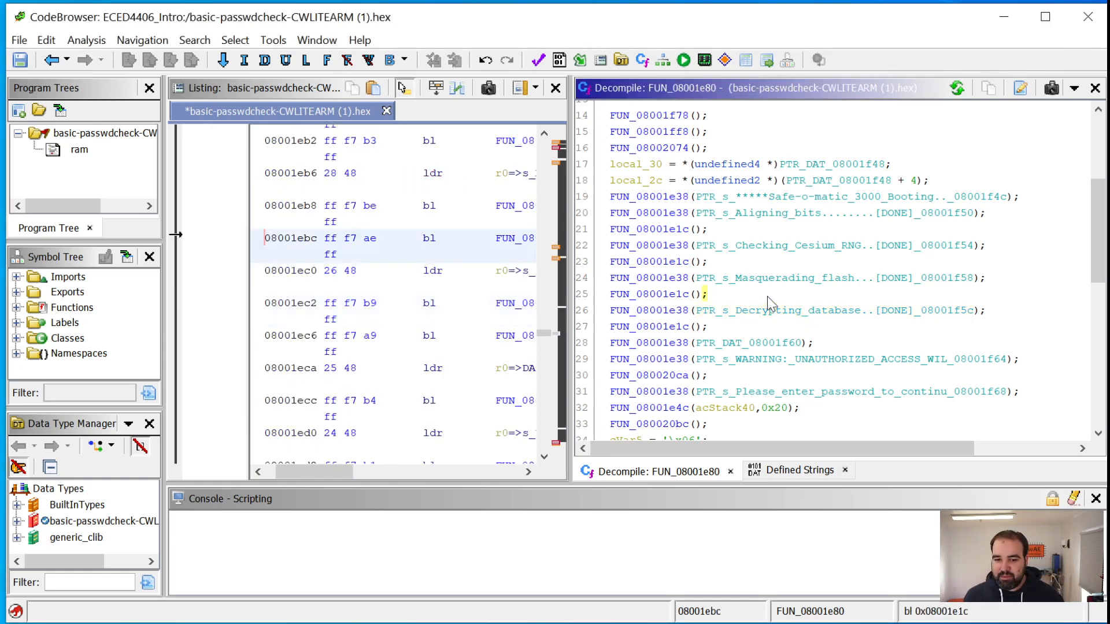
{"action": "scroll", "coordinate": [764, 304], "scroll_direction": "down", "scroll_amount": 4}
{"action": "scroll", "coordinate": [767, 311], "scroll_direction": "up", "scroll_amount": 4}
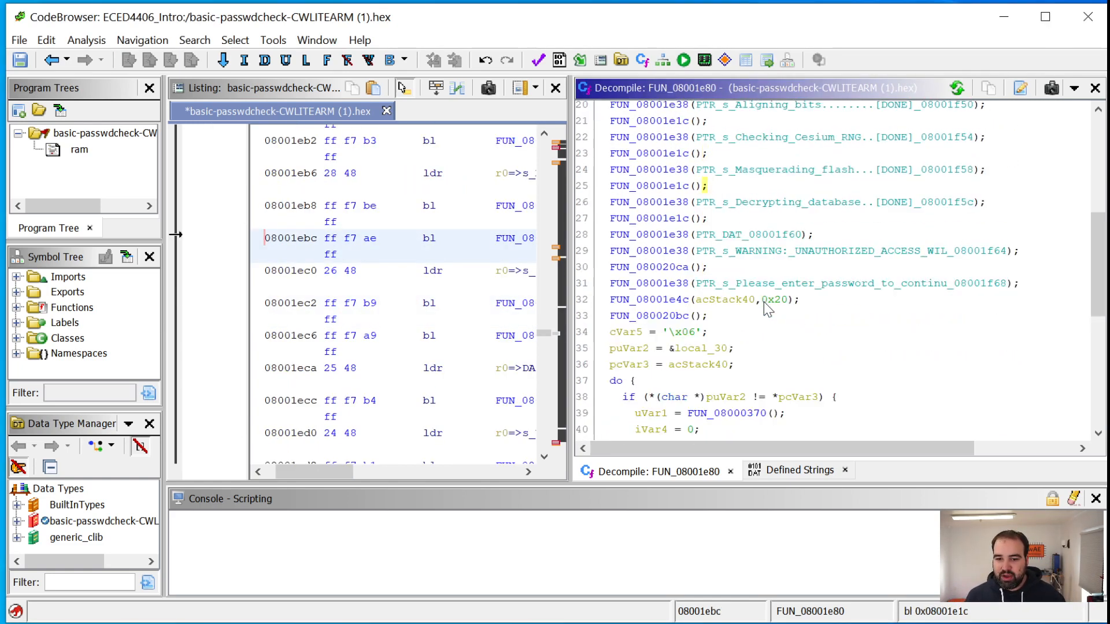
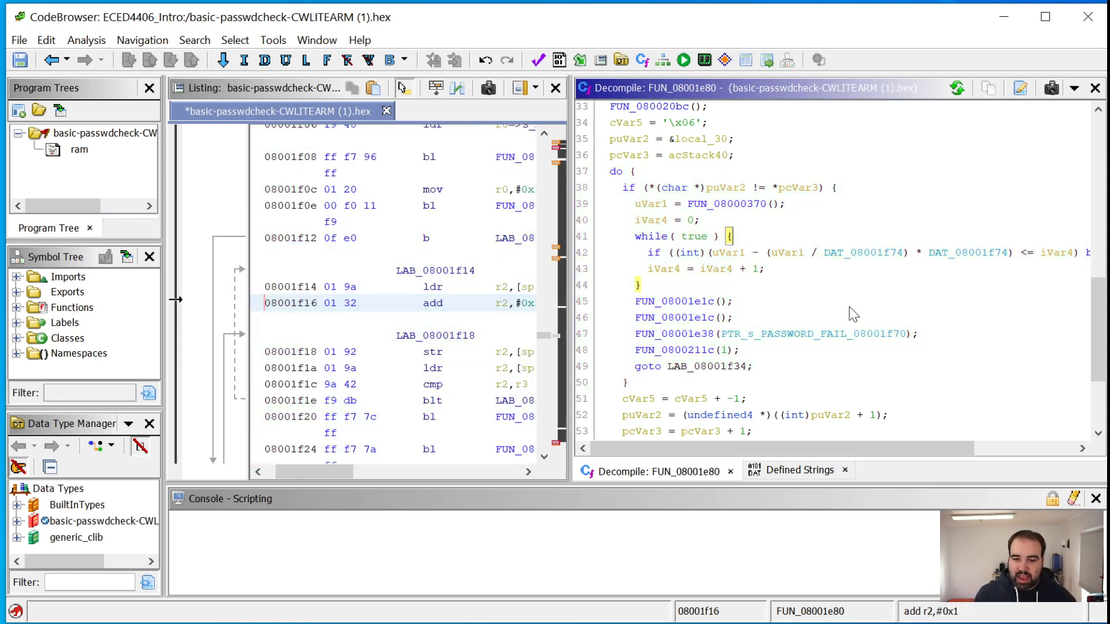
Examine the decompiled FUN_08001e80, from the password comparison loop and PASSWORD FAIL branch back to the boot message and password prompt calls
{"action": "scroll", "coordinate": [862, 330], "scroll_direction": "up", "scroll_amount": 3}
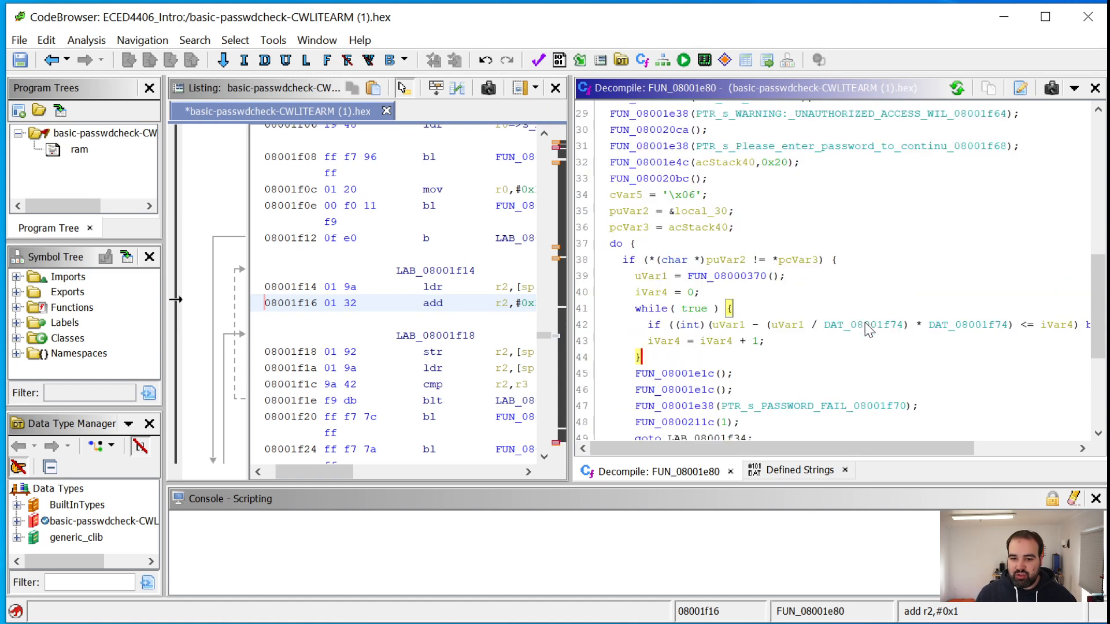
{"action": "scroll", "coordinate": [863, 317], "scroll_direction": "down", "scroll_amount": 2}
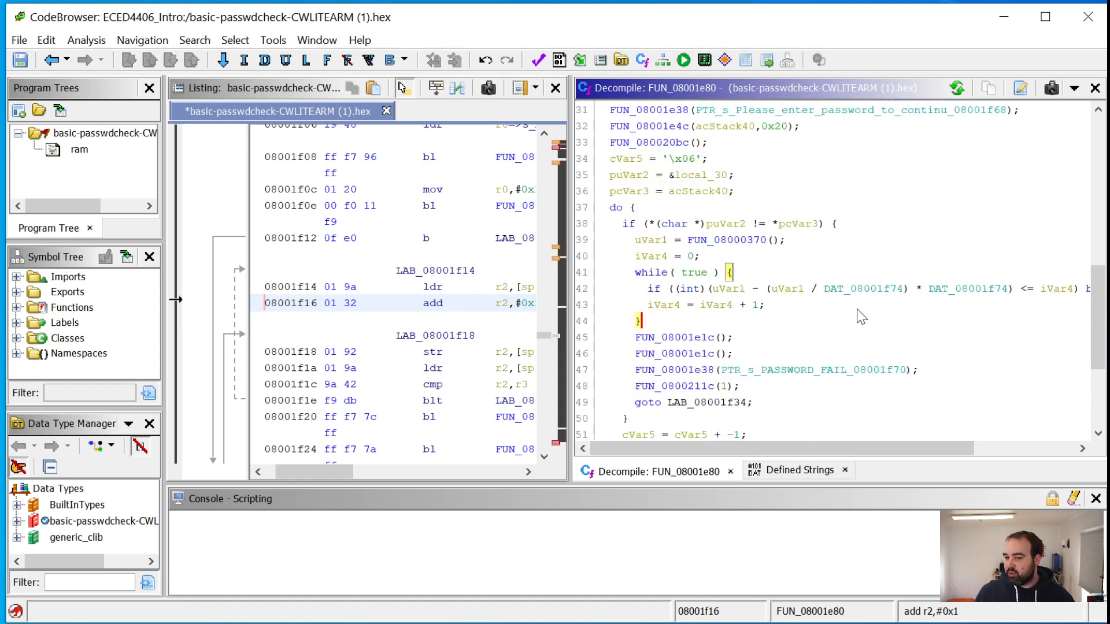
{"action": "left_click_drag", "start_coordinate": [859, 443], "coordinate": [766, 456]}
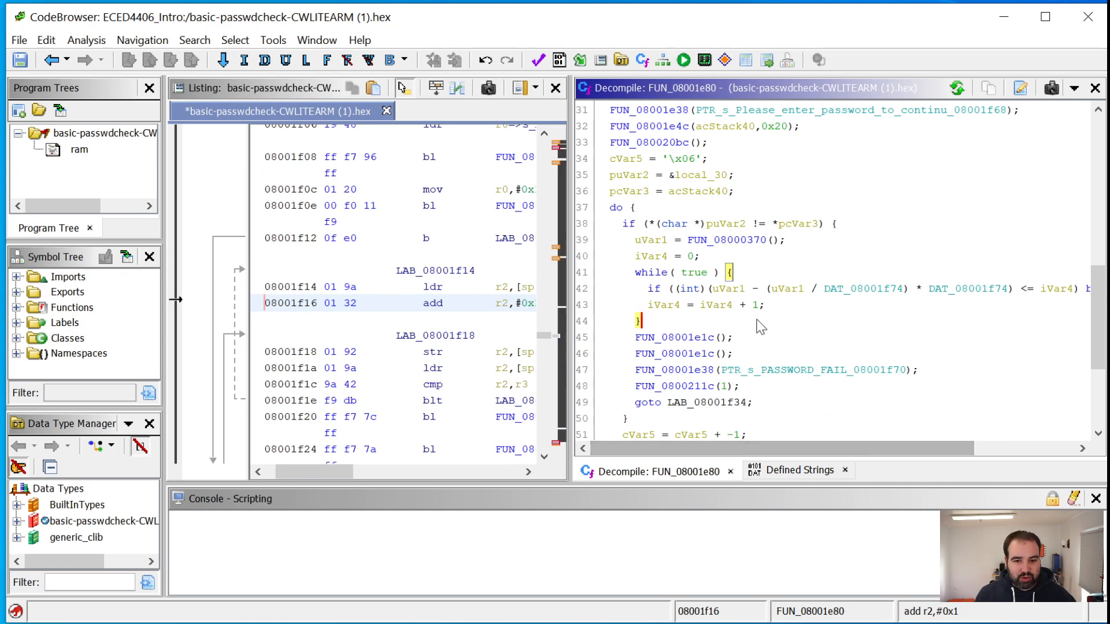
{"action": "scroll", "coordinate": [713, 329], "scroll_direction": "up", "scroll_amount": 4}
{"action": "scroll", "coordinate": [730, 375], "scroll_direction": "up", "scroll_amount": 3}
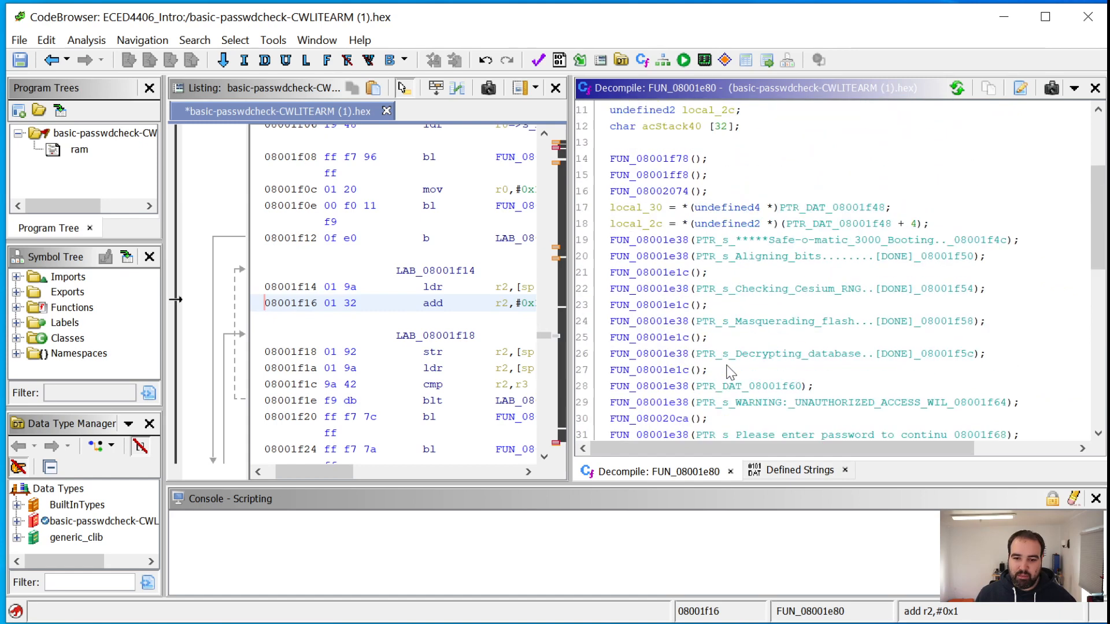
{"action": "scroll", "coordinate": [717, 353], "scroll_direction": "down", "scroll_amount": 2}
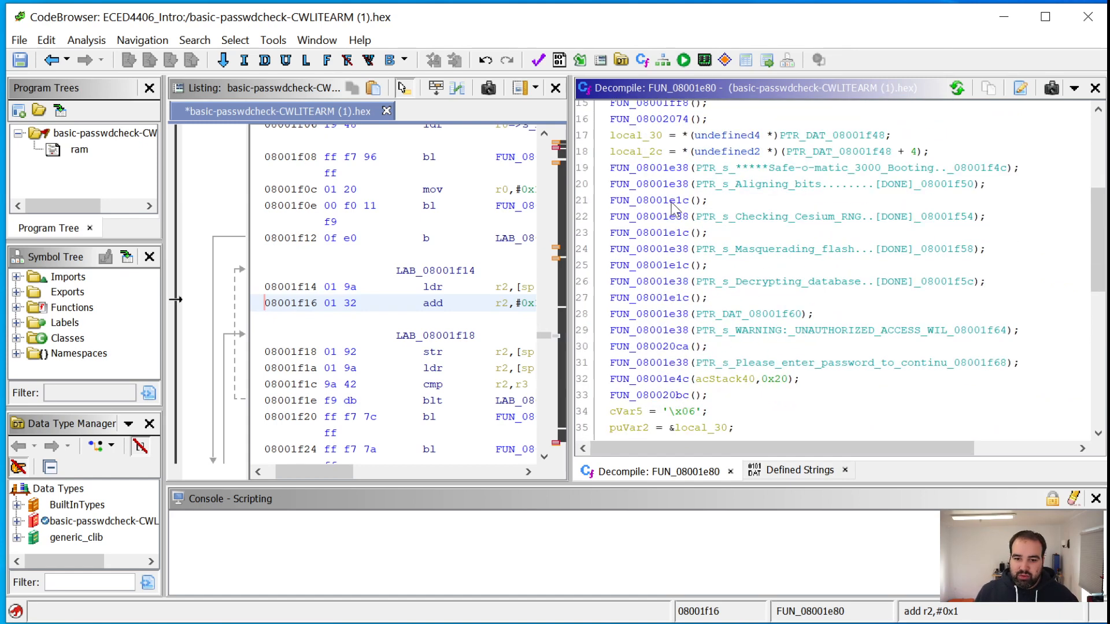
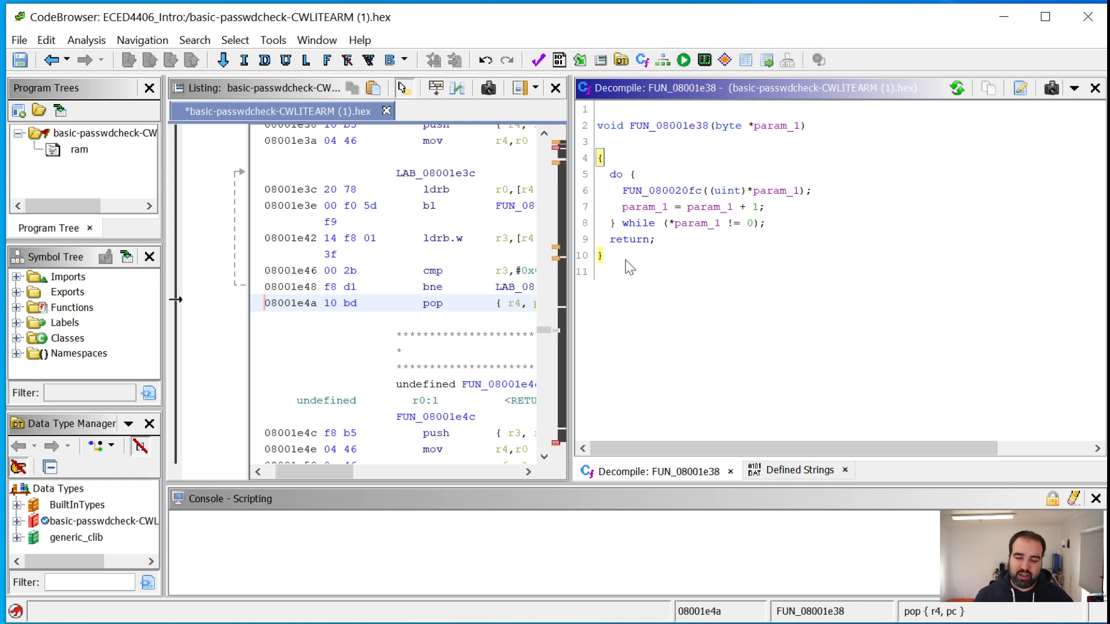
Examine the decompiled FUN_08001e38, covering its do-while loop over the input bytes and the data type of its param_1 parameter
{"action": "left_click_drag", "start_coordinate": [631, 269], "coordinate": [590, 159]}
{"action": "left_click", "coordinate": [691, 288]}
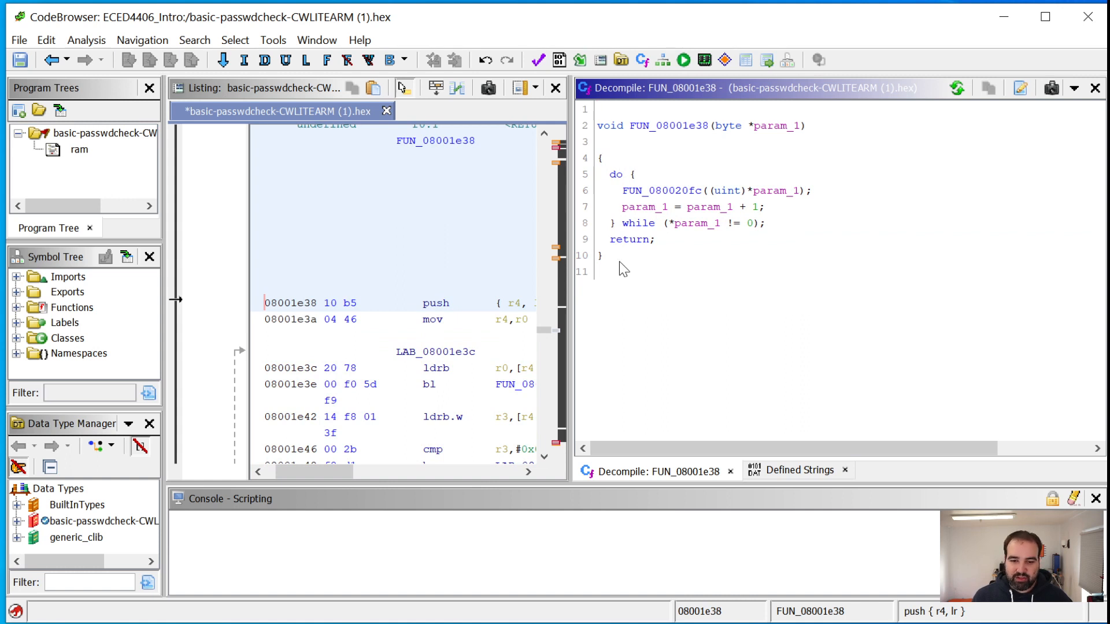
{"action": "left_click_drag", "start_coordinate": [798, 231], "coordinate": [560, 177]}
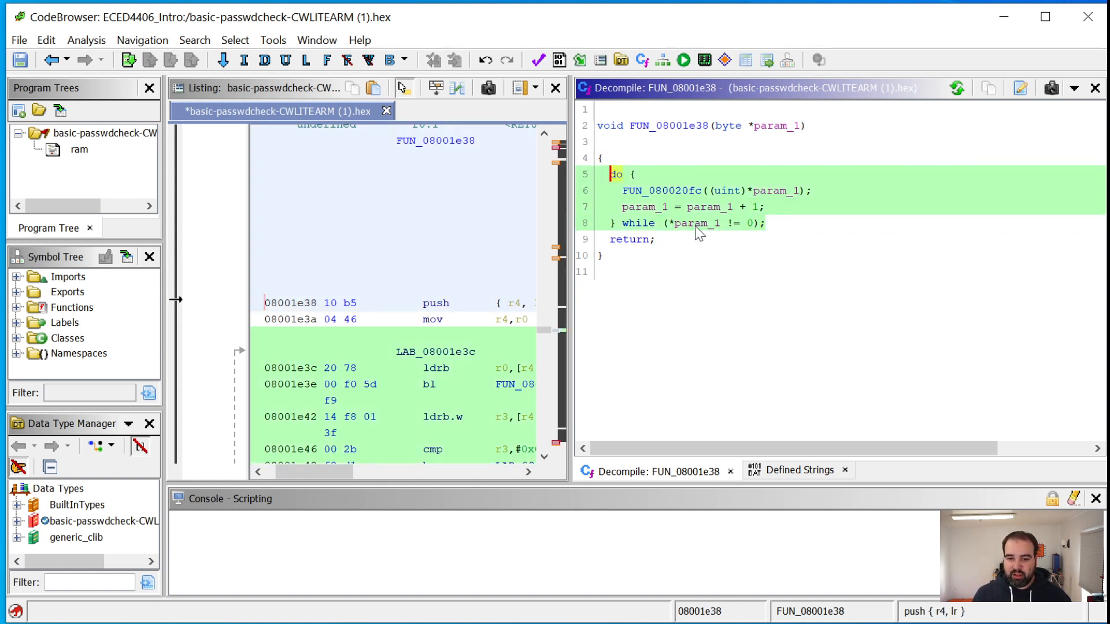
{"action": "left_click", "coordinate": [702, 245]}
{"action": "left_click", "coordinate": [770, 127]}
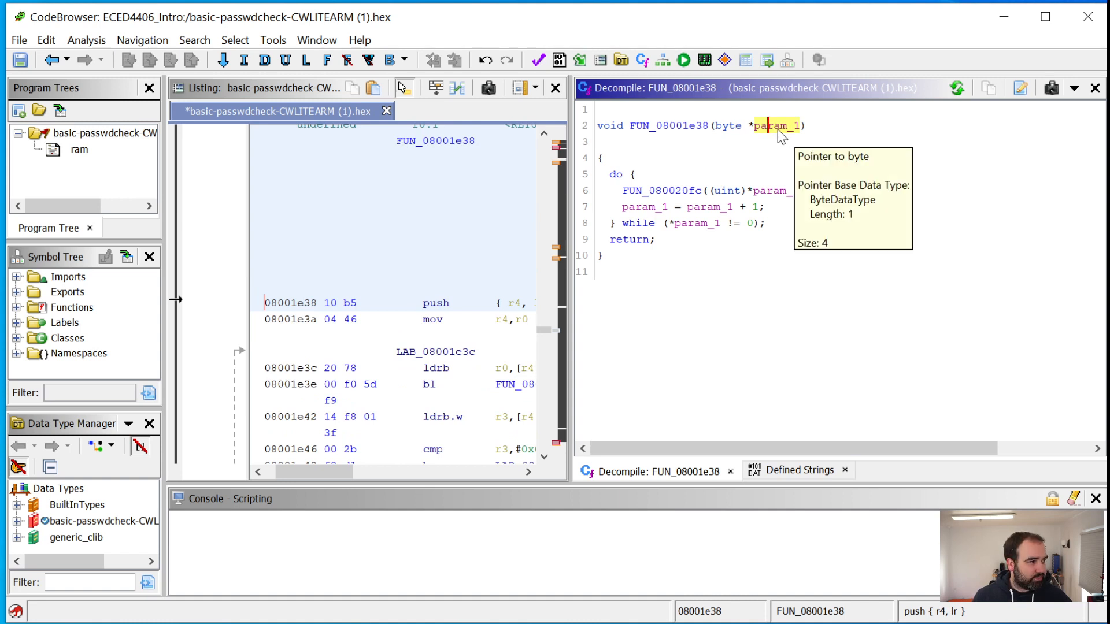
{"action": "right_click", "coordinate": [778, 129]}
{"action": "left_click", "coordinate": [756, 131]}
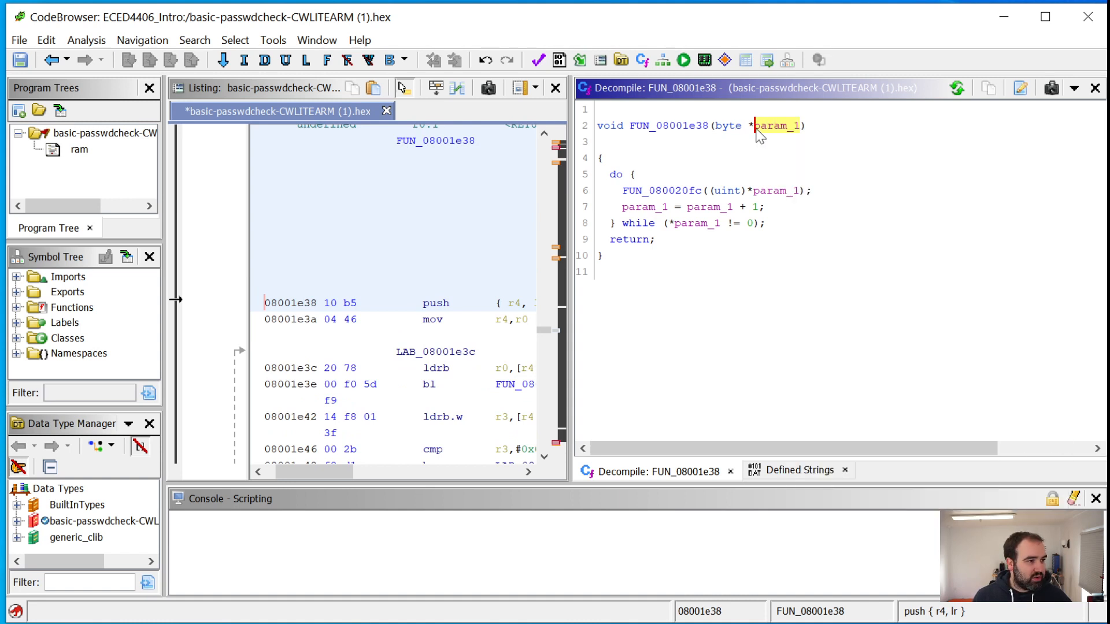
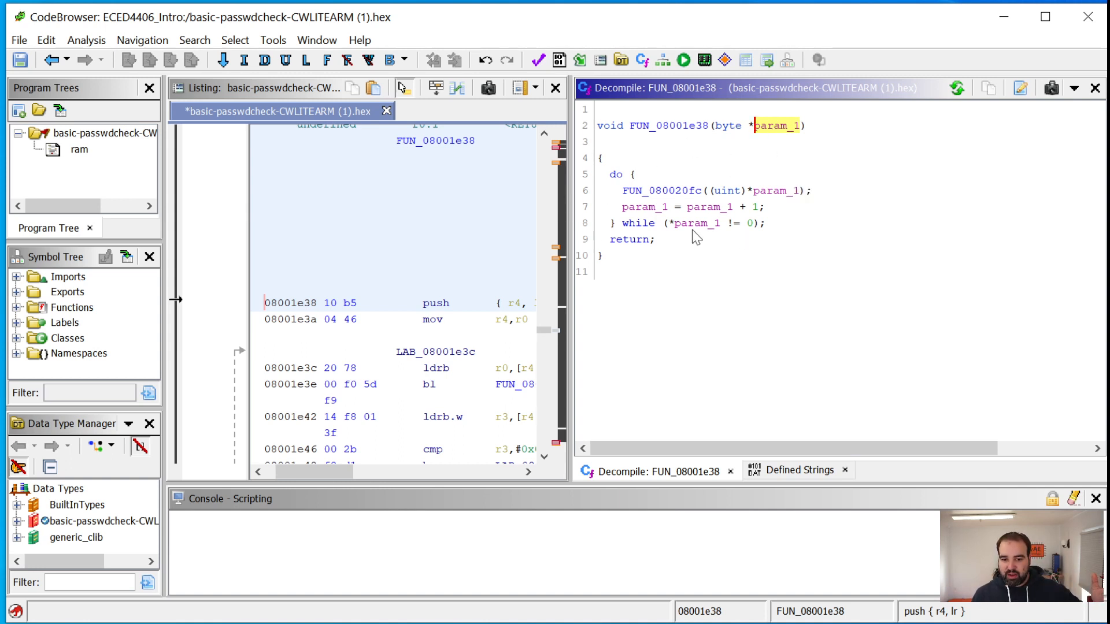
Rename the param_1 parameter of FUN_08001e38 to input_string in the decompiled code
{"action": "left_click_drag", "start_coordinate": [693, 230], "coordinate": [747, 228]}
{"action": "right_click", "coordinate": [779, 129]}
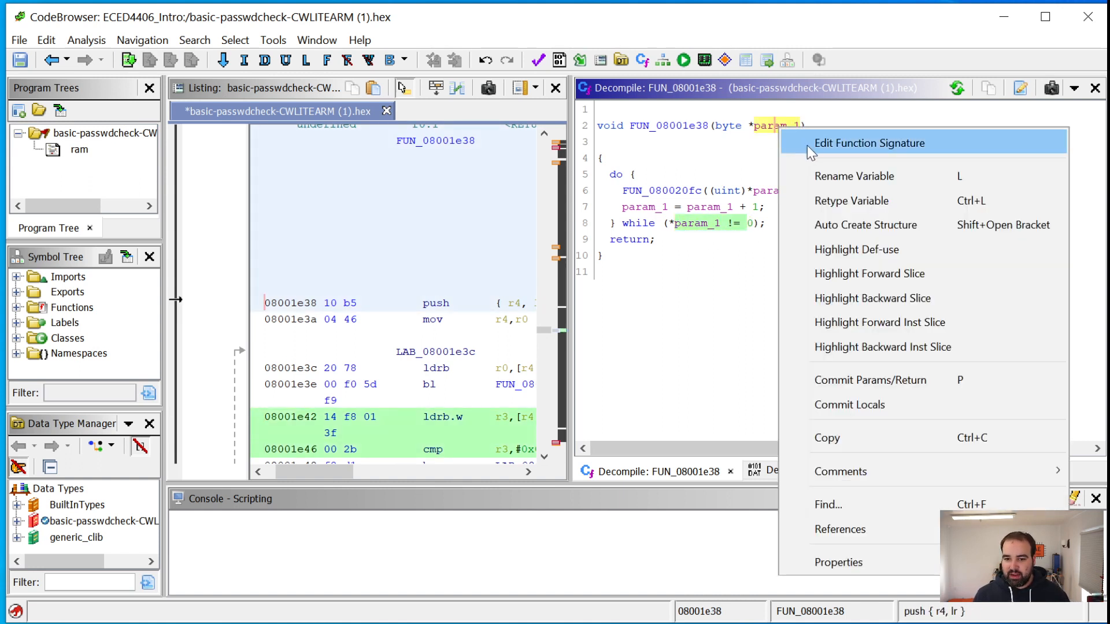
{"action": "left_click", "coordinate": [823, 181]}
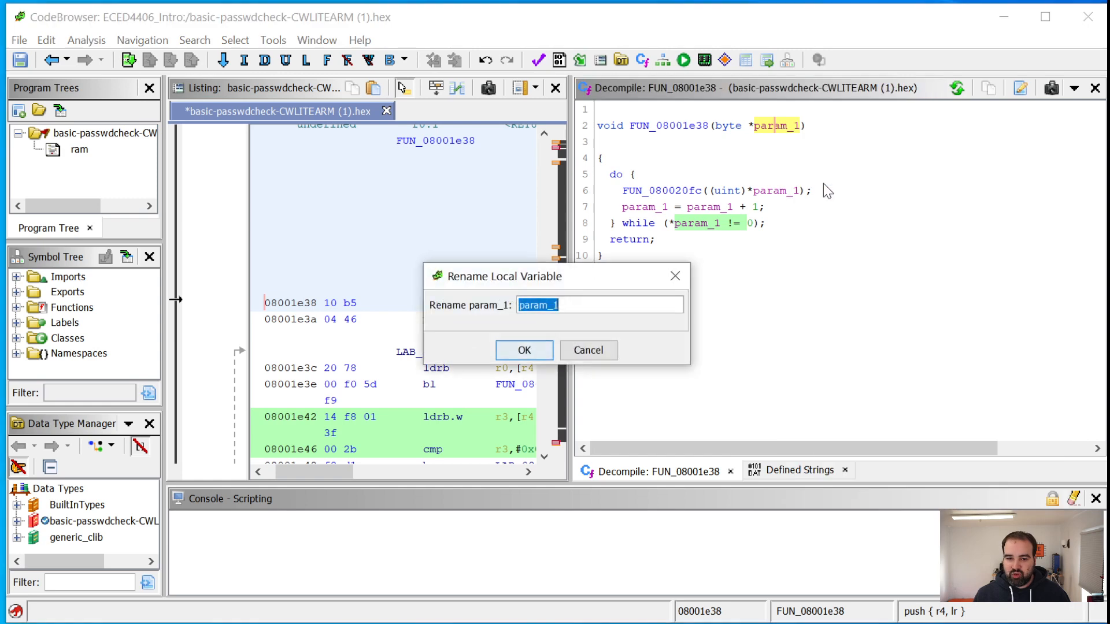
{"action": "type", "text": "input_string"}
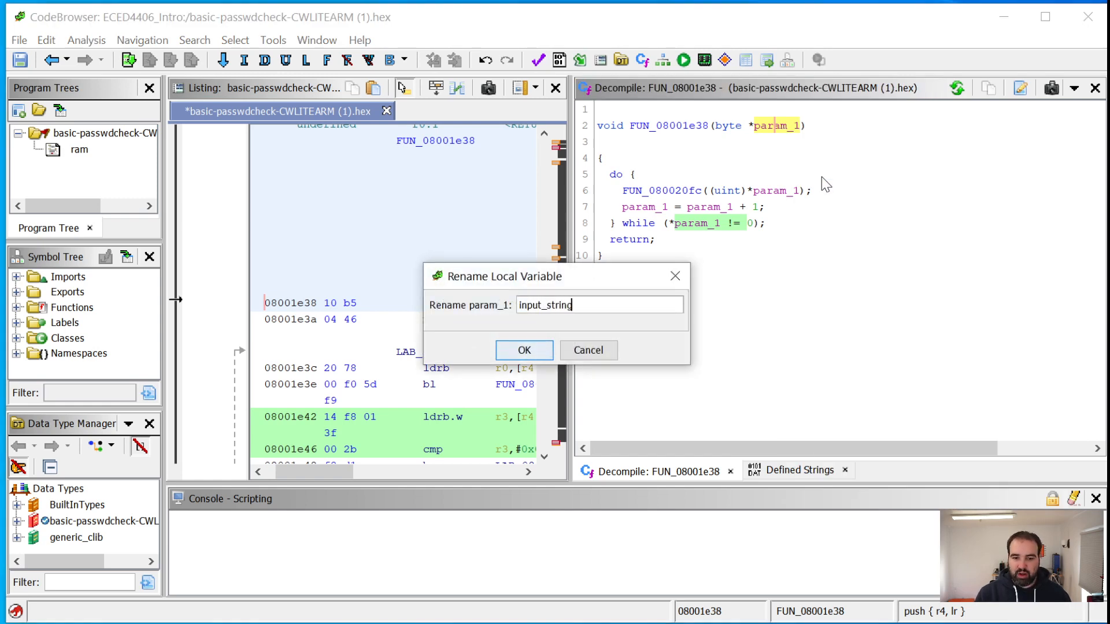
{"action": "key", "text": "Return"}
{"action": "left_click", "coordinate": [819, 255]}
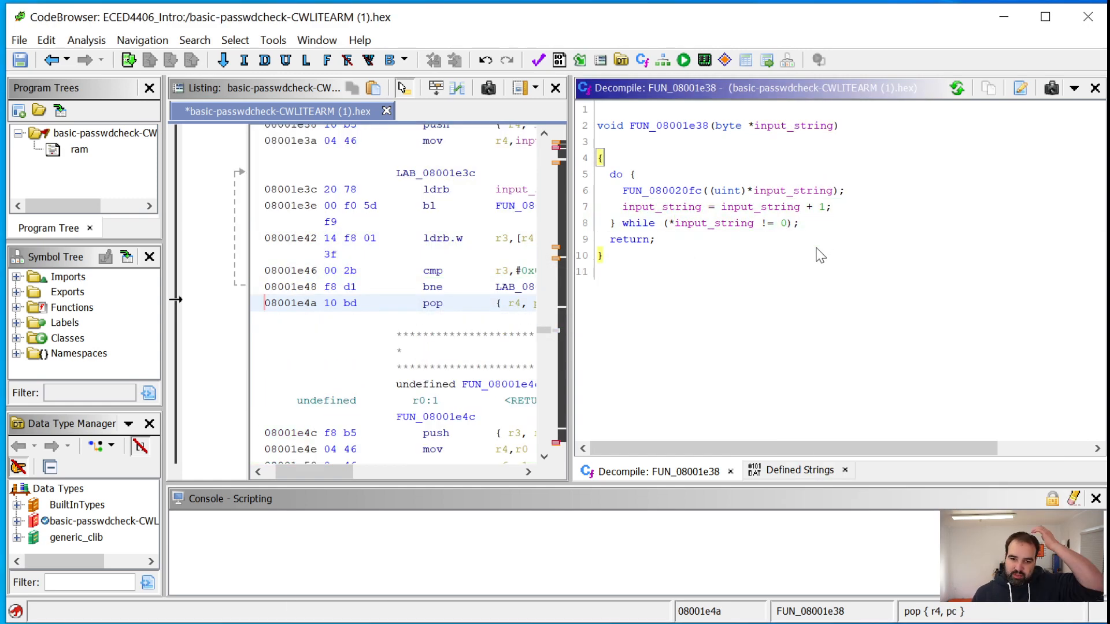
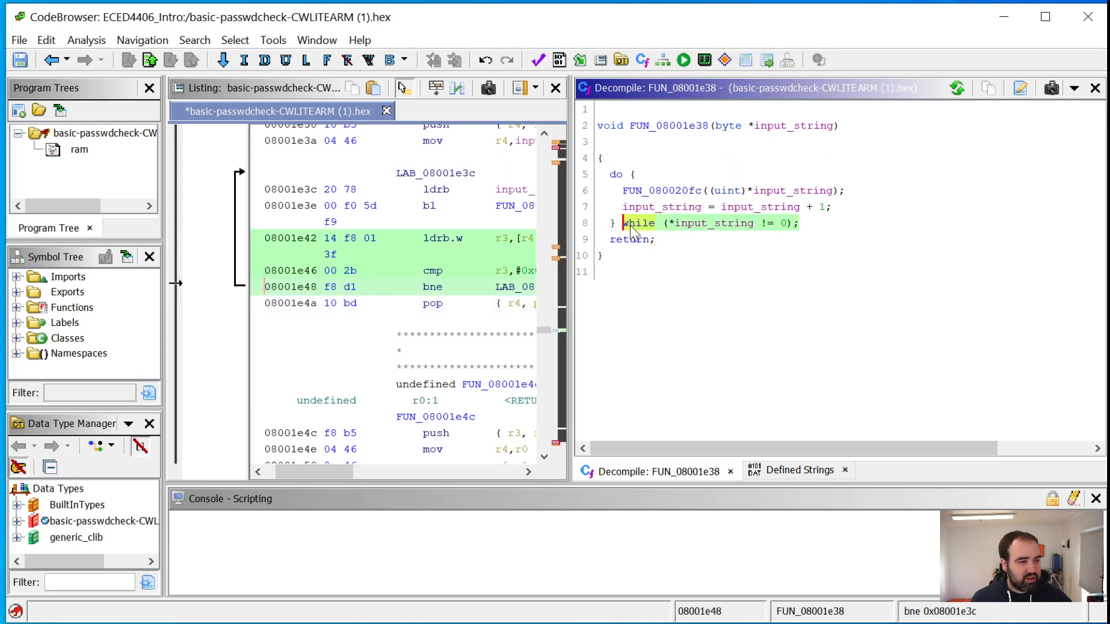
Select the function name FUN_08001e38 in its decompiled signature and open the editing options for it
{"action": "left_click", "coordinate": [663, 191]}
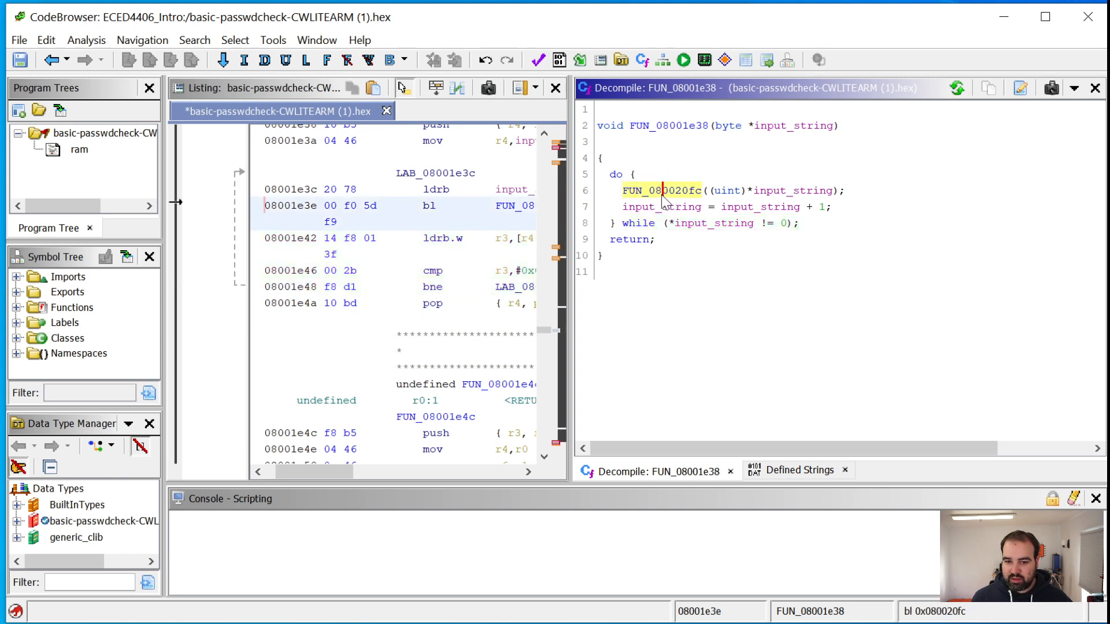
{"action": "left_click", "coordinate": [672, 127]}
{"action": "right_click", "coordinate": [672, 130]}
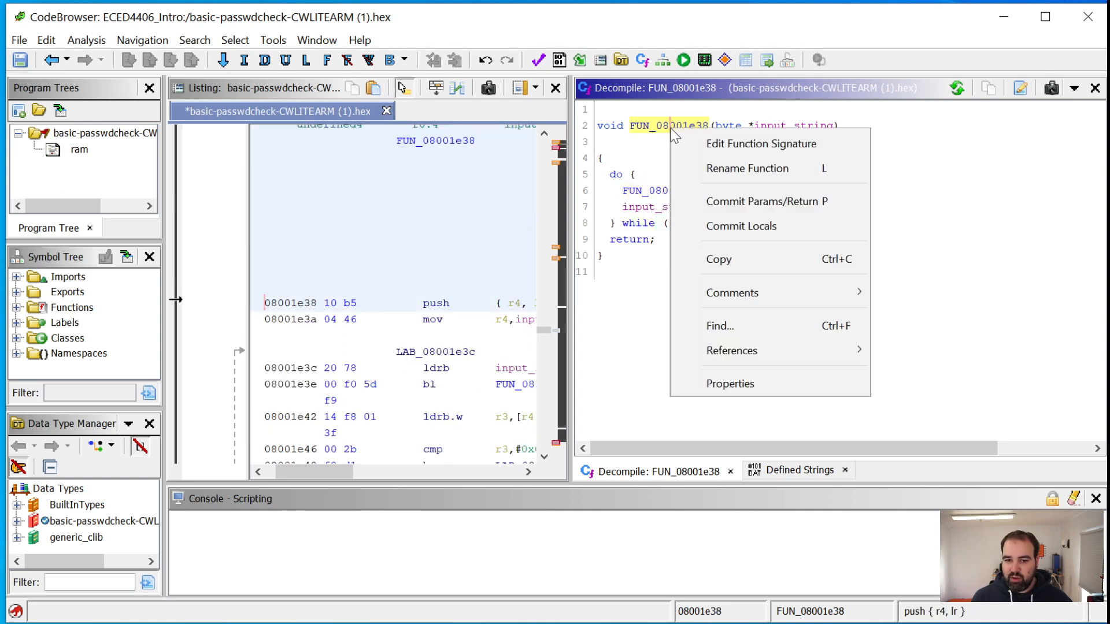
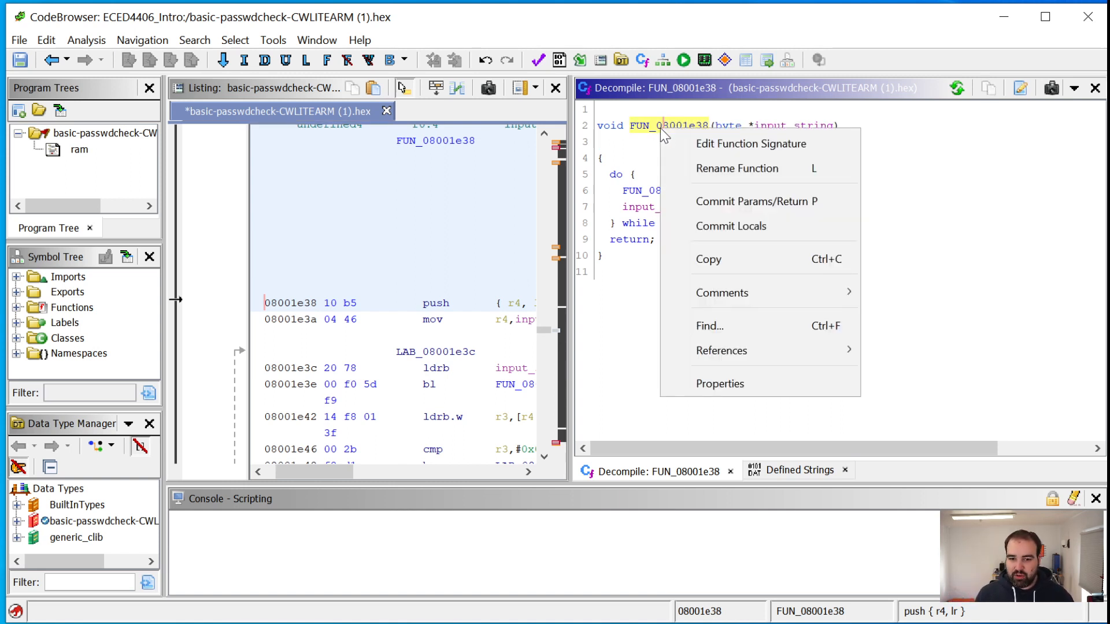
Rename the function FUN_08001e38 to print_string_to_serial_port and go back to the previous code location
{"action": "left_click", "coordinate": [710, 167]}
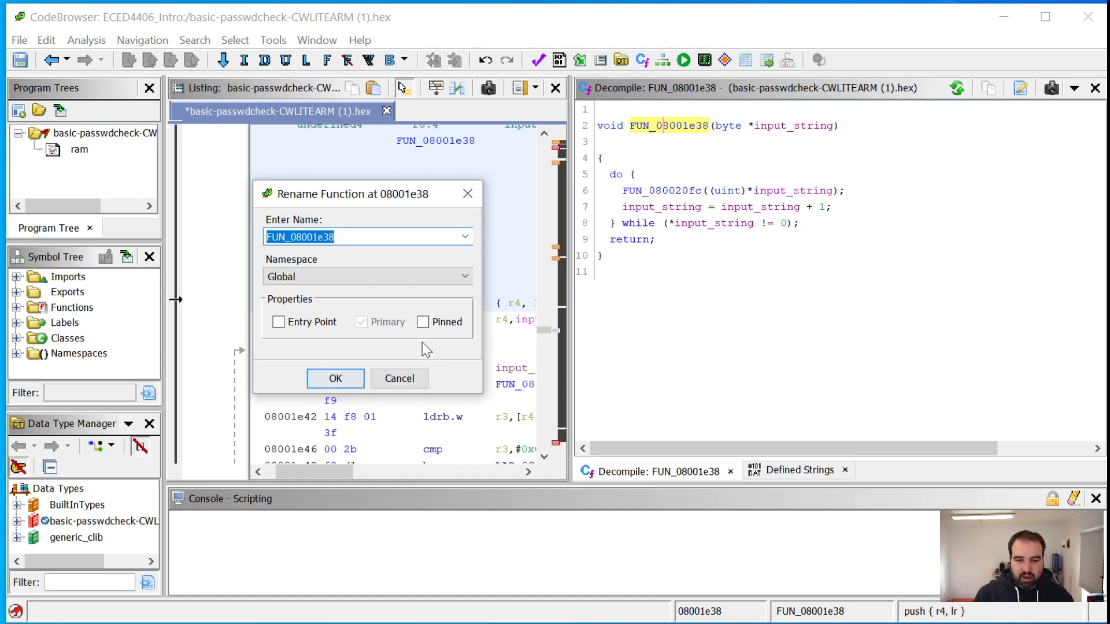
{"action": "type", "text": "p"}
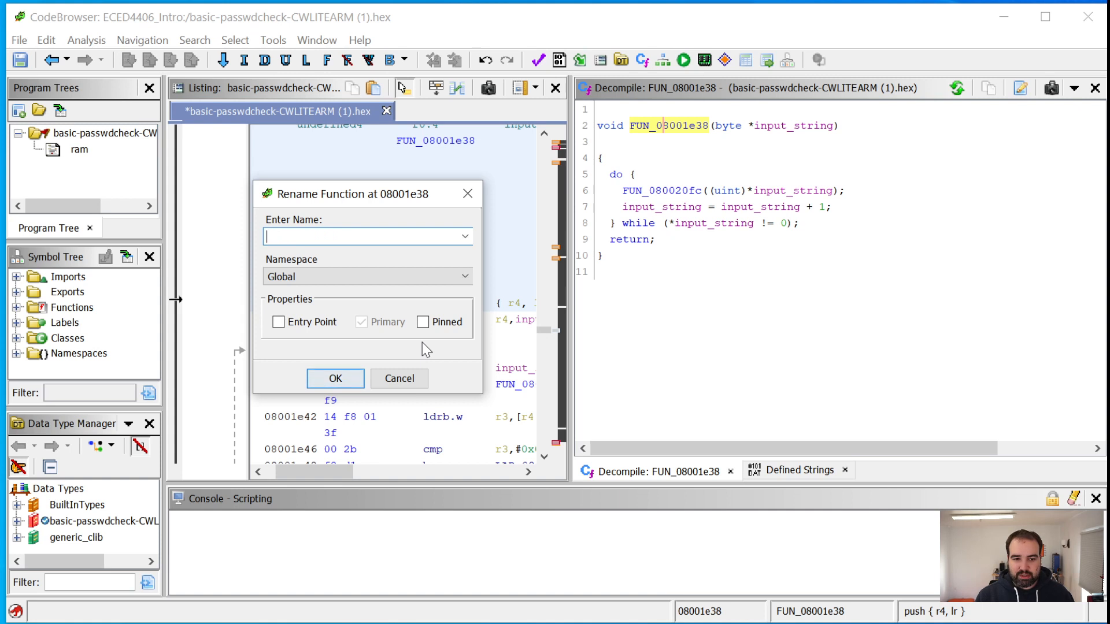
{"action": "type", "text": "rint_to_"}
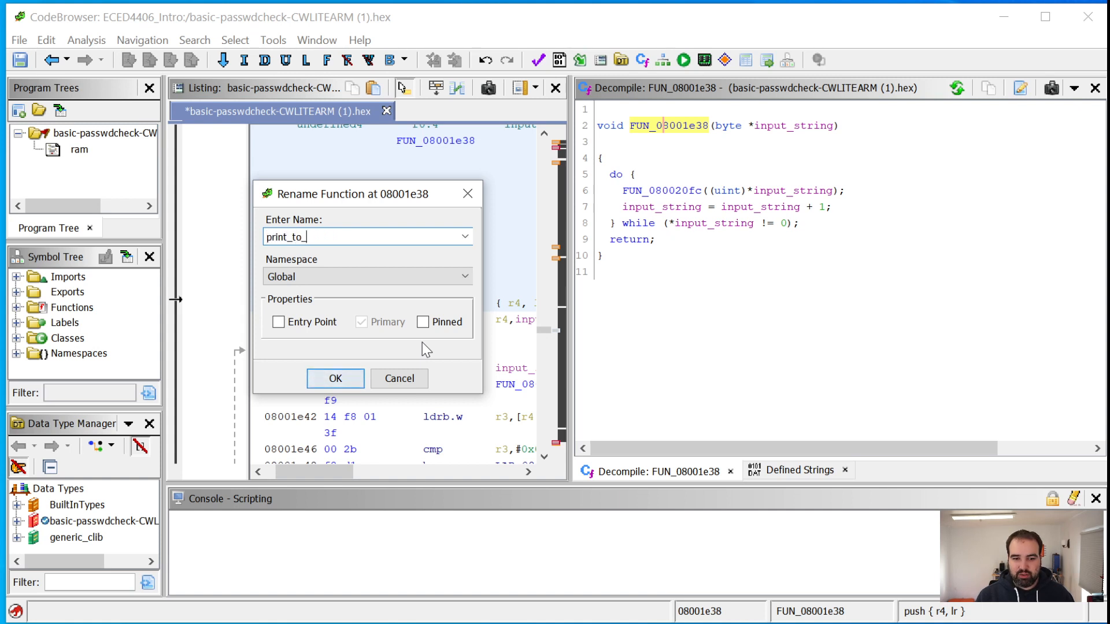
{"action": "key", "text": "BackSpace"}
{"action": "key", "text": "BackSpace"}
{"action": "key", "text": "BackSpace"}
{"action": "key", "text": "BackSpace"}
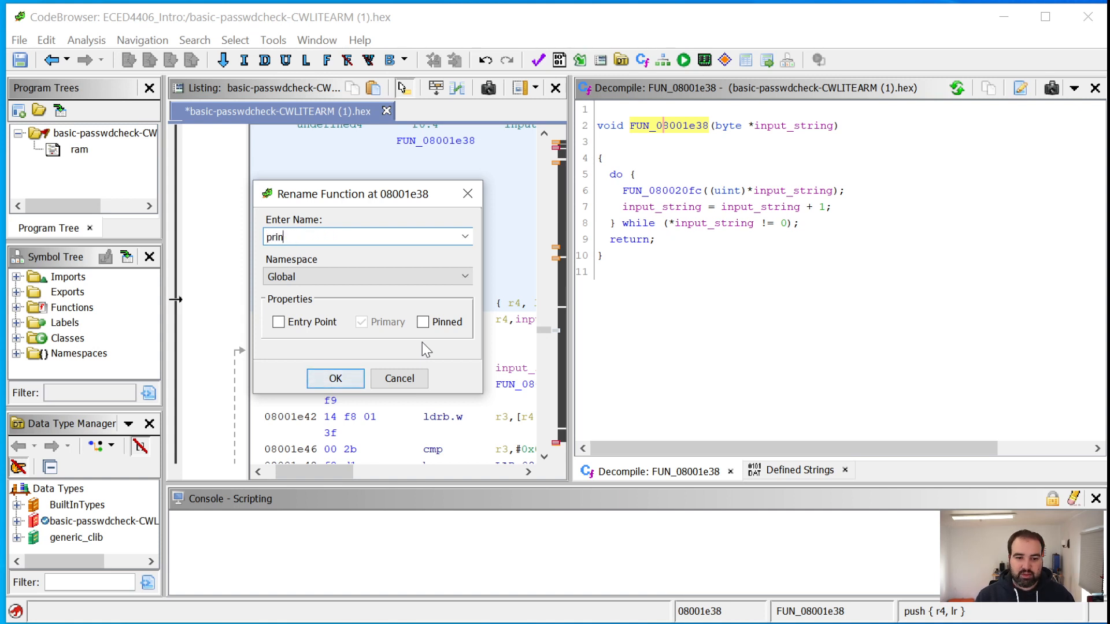
{"action": "type", "text": "_string_to_serial_port"}
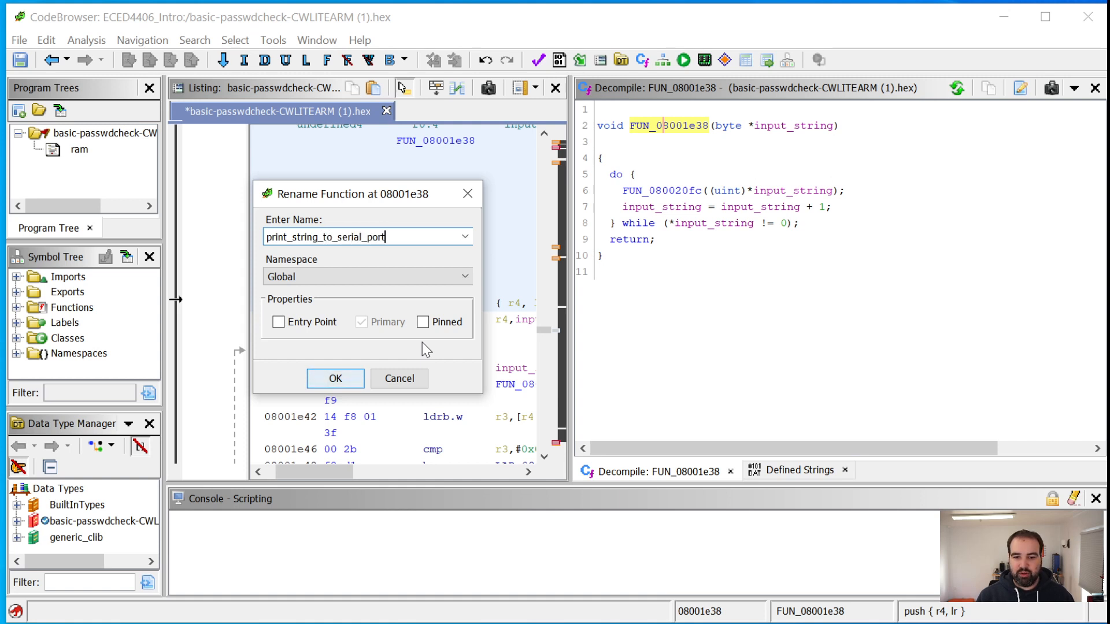
{"action": "key", "text": "Return"}
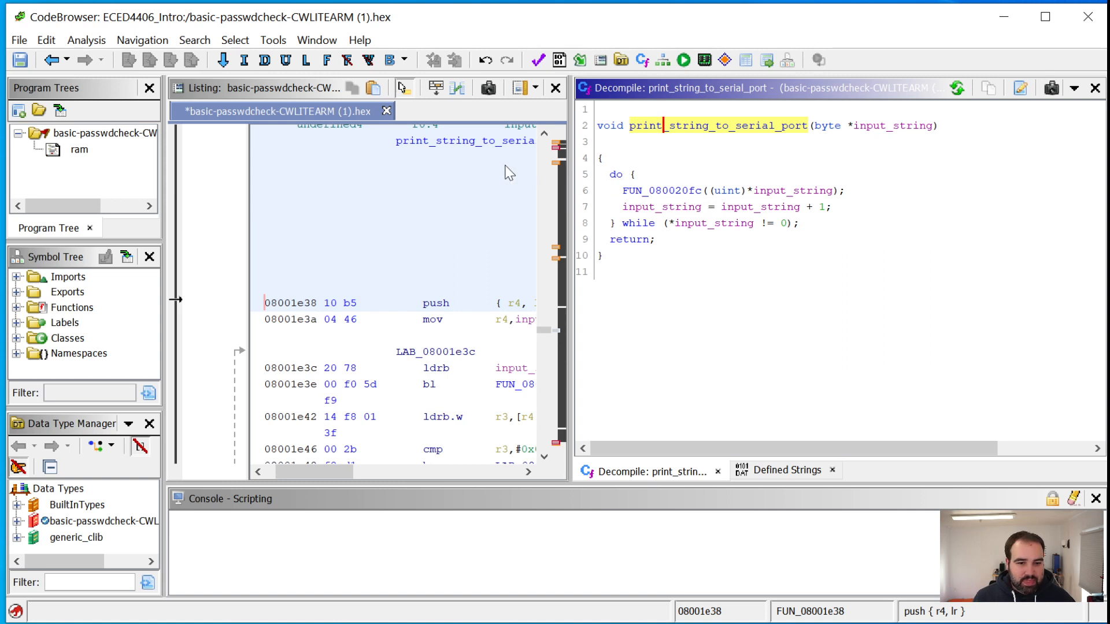
{"action": "left_click", "coordinate": [53, 63]}
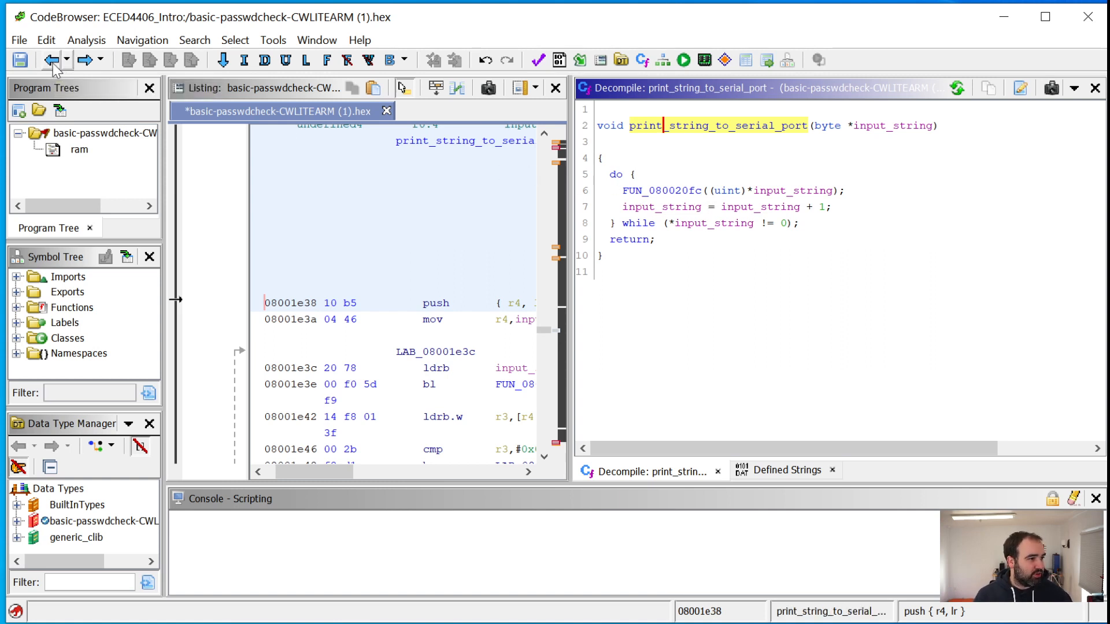
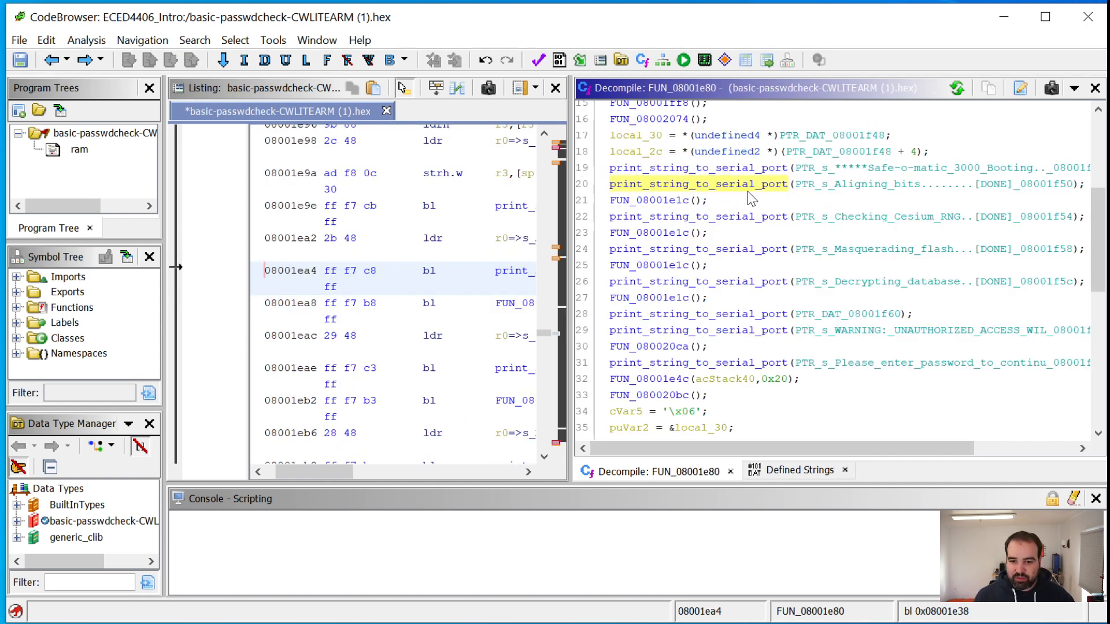
Examine the print_string_to_serial_port calls that output the Checking Cesium RNG and Masquerading flash strings in the decompiled FUN_08001e80
{"action": "left_click", "coordinate": [742, 217]}
{"action": "left_click", "coordinate": [736, 250]}
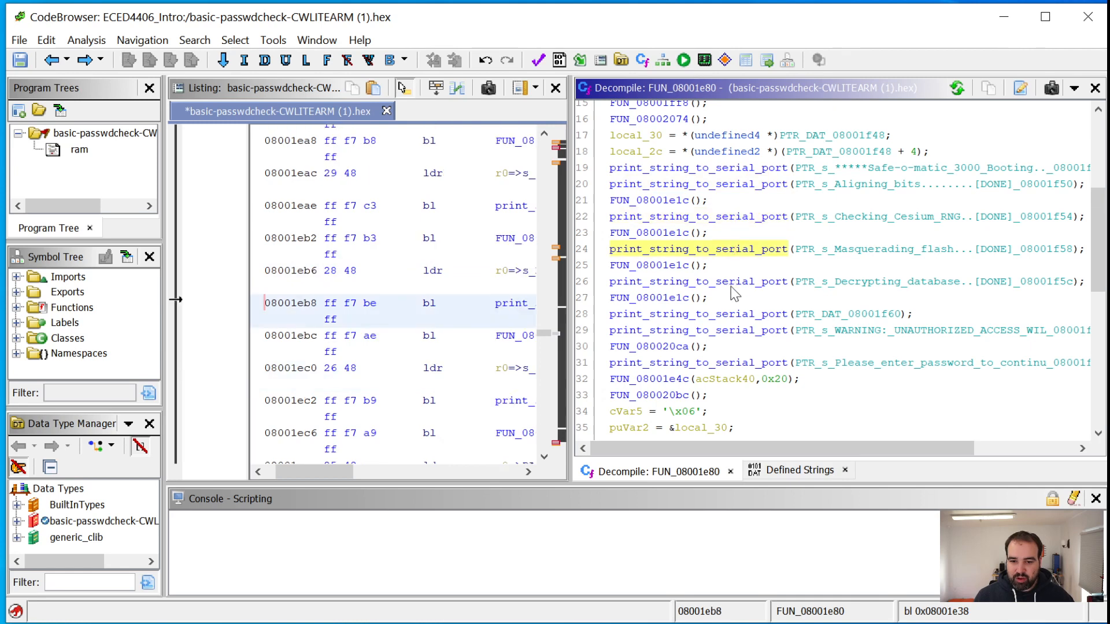
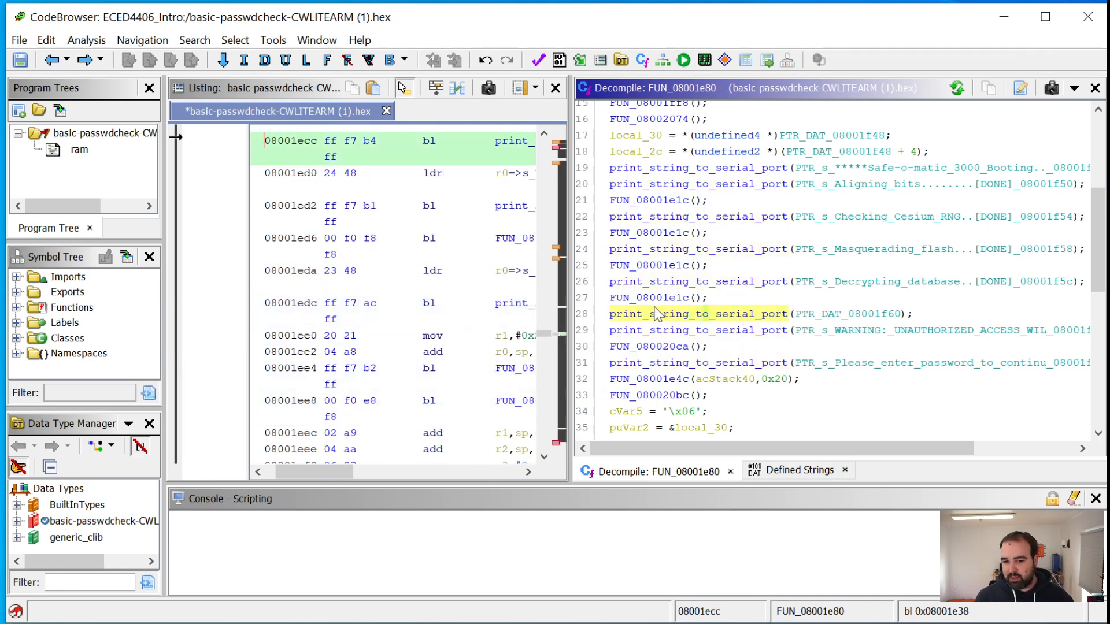
Locate the FUN_08001e1c call that follows the Decrypting database string output in the decompiled FUN_08001e80
{"action": "left_click", "coordinate": [654, 298]}
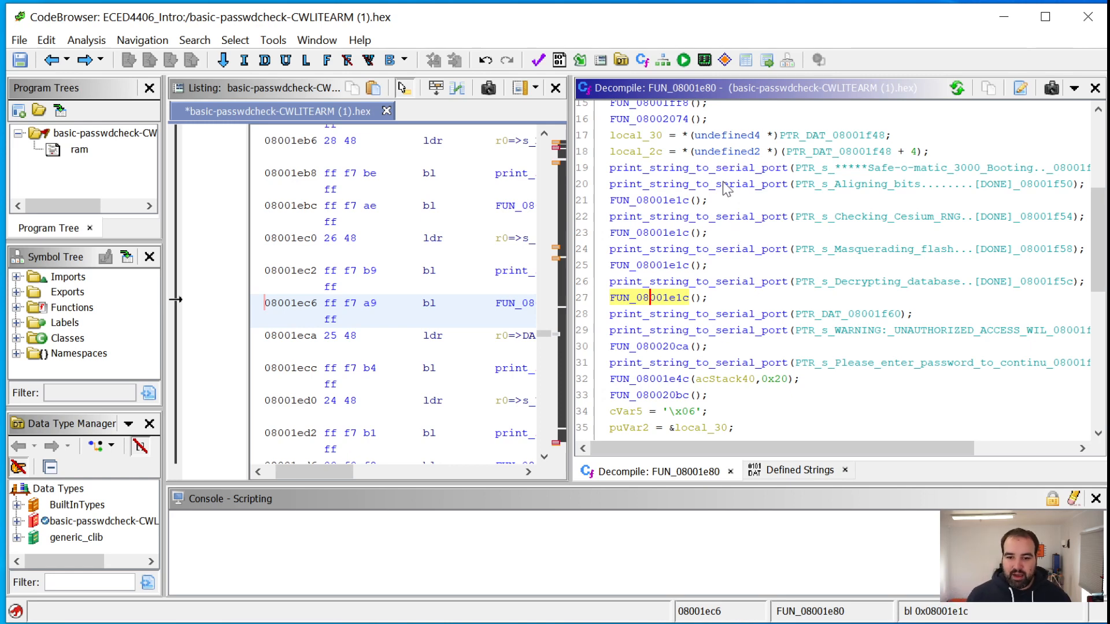
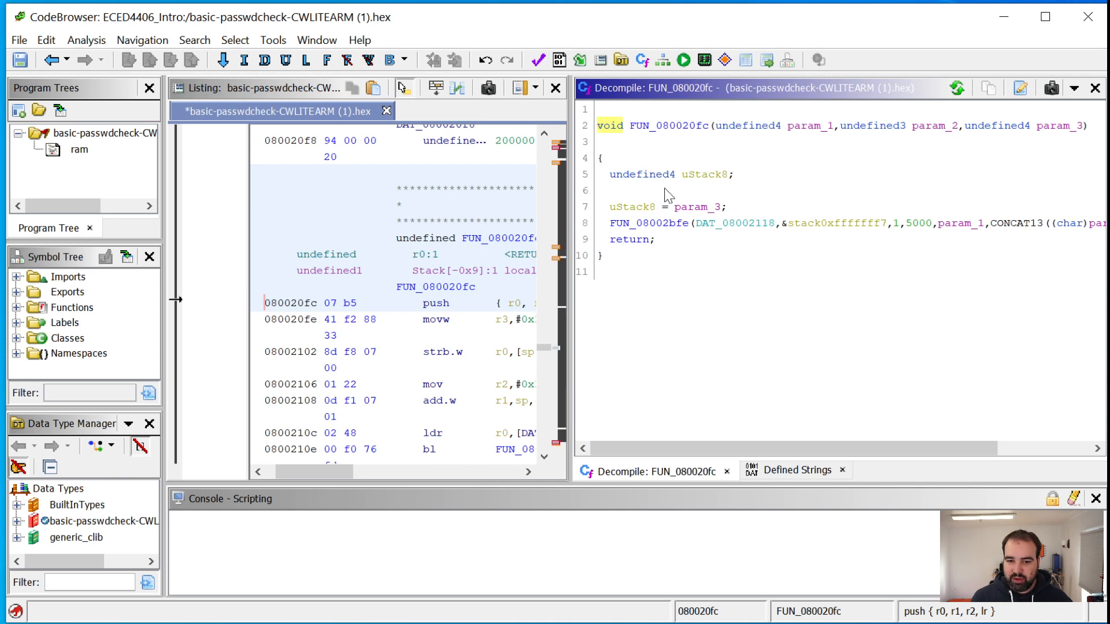
{"action": "left_click_drag", "start_coordinate": [768, 452], "coordinate": [703, 403]}
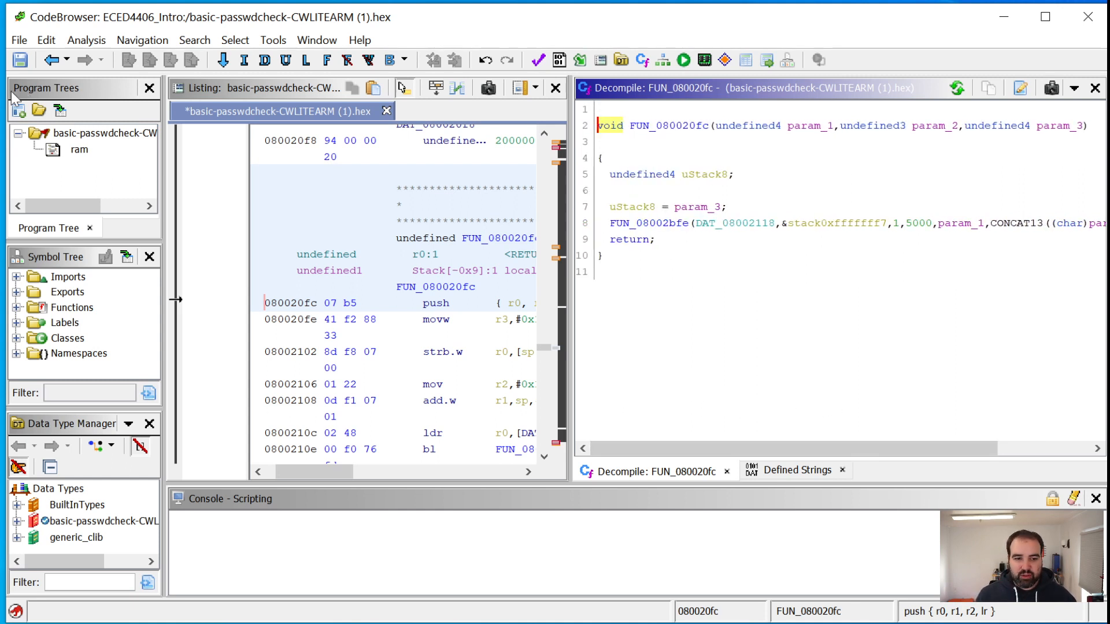
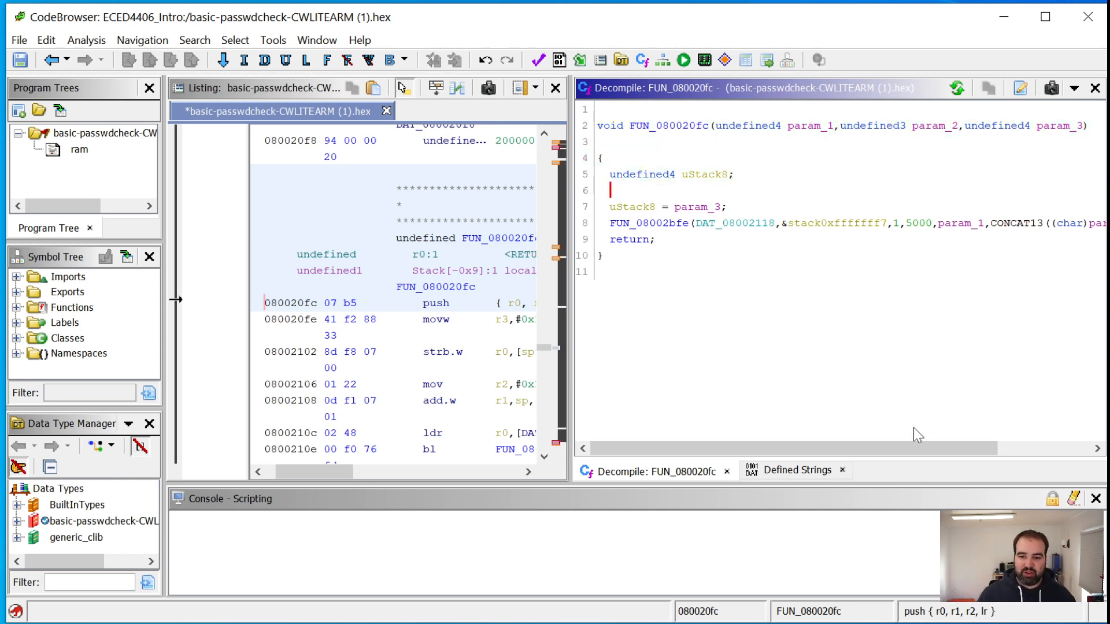
{"action": "left_click_drag", "start_coordinate": [895, 448], "coordinate": [814, 451]}
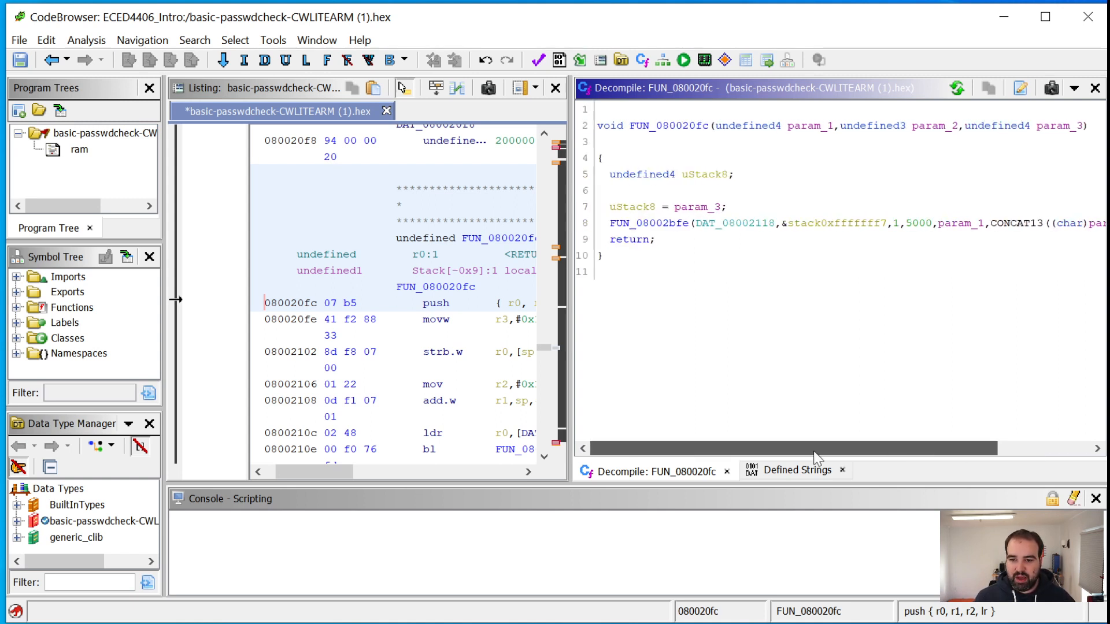
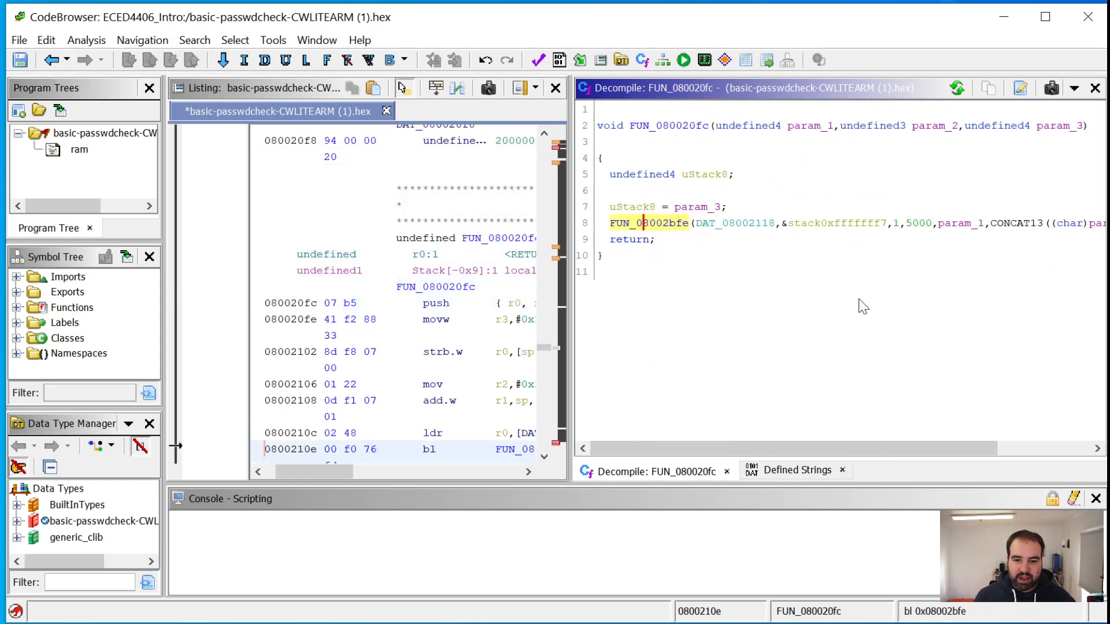
Examine the remaining arguments of the FUN_08002bfe call in the decompiled code of FUN_080020fc
{"action": "left_click_drag", "start_coordinate": [772, 446], "coordinate": [868, 453]}
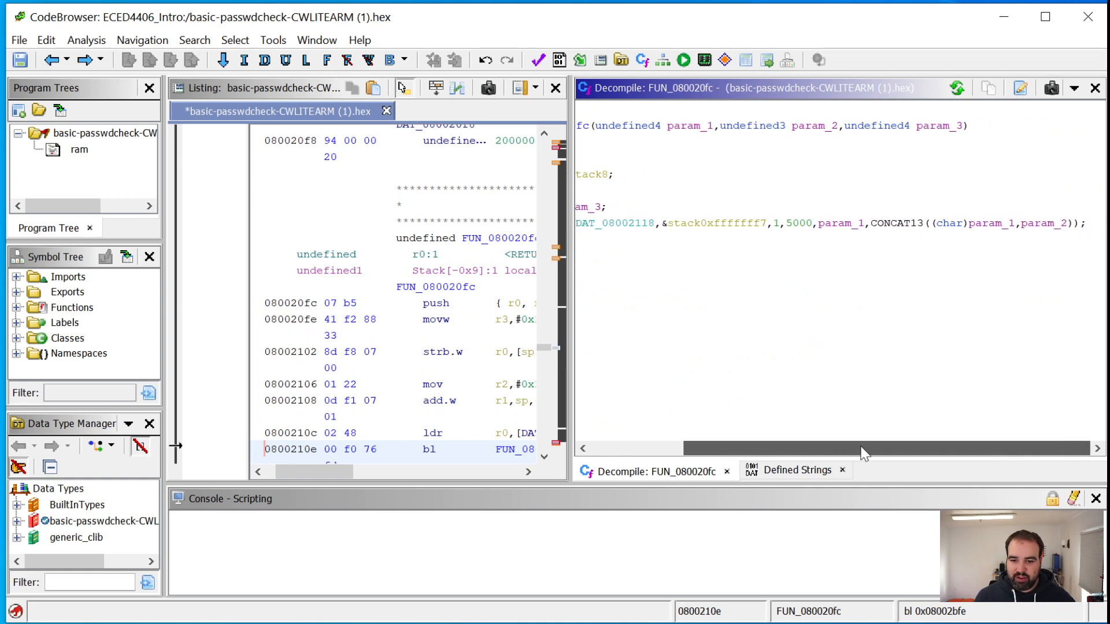
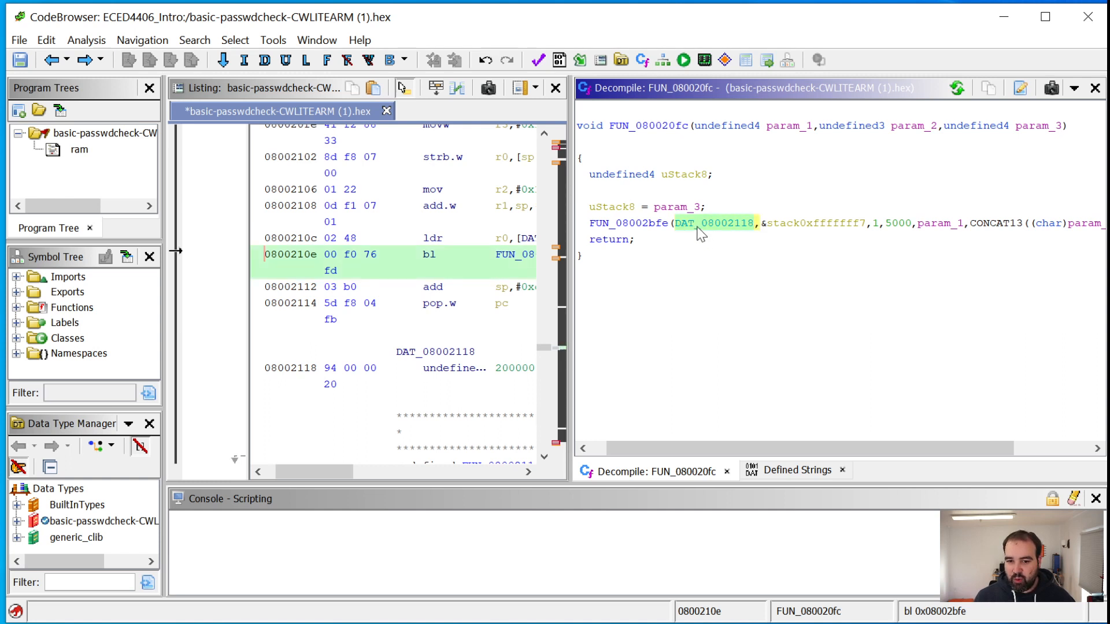
Go to the DAT_08002118 data location passed as the first argument of the FUN_08002bfe call
{"action": "double_click", "coordinate": [730, 226]}
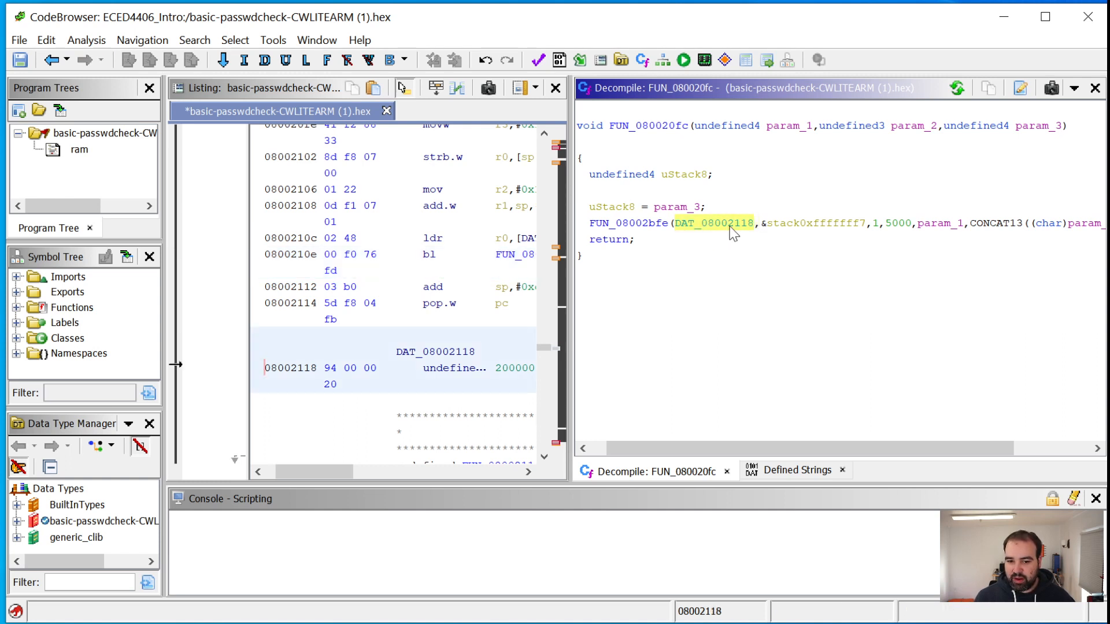
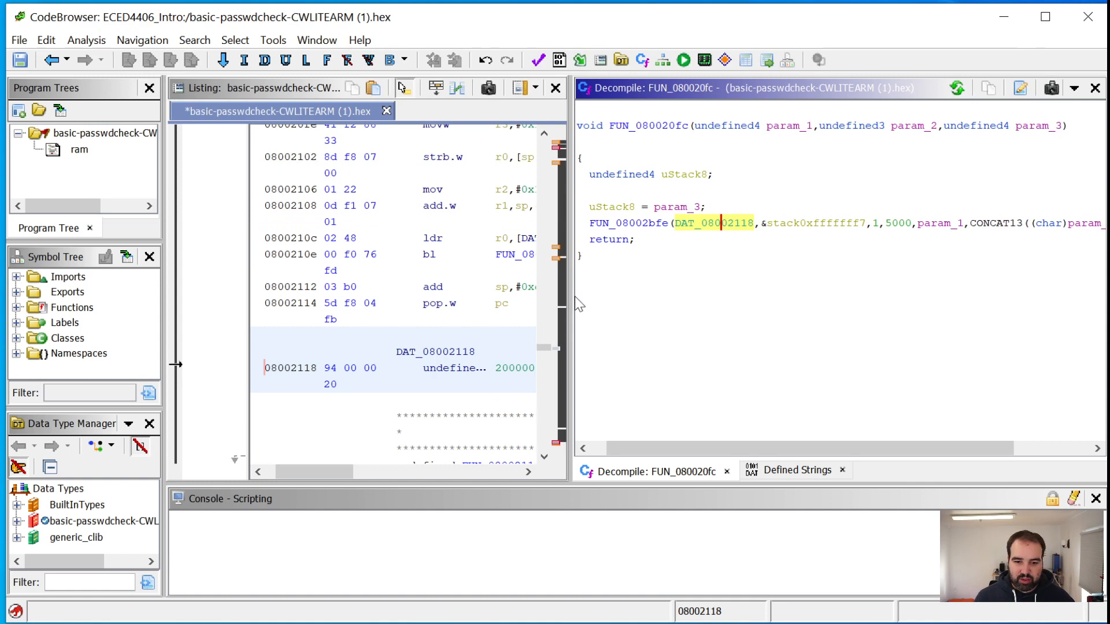
Widen the disassembly listing to inspect the value and cross-references of DAT_08002118
{"action": "left_click_drag", "start_coordinate": [569, 299], "coordinate": [937, 299]}
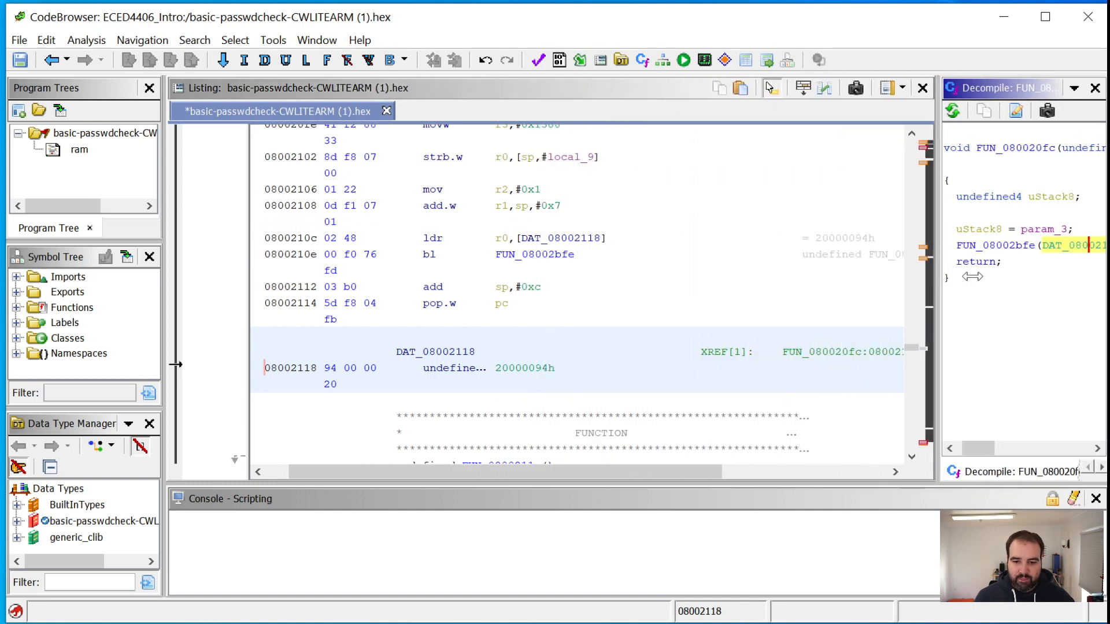
{"action": "left_click_drag", "start_coordinate": [595, 475], "coordinate": [573, 475]}
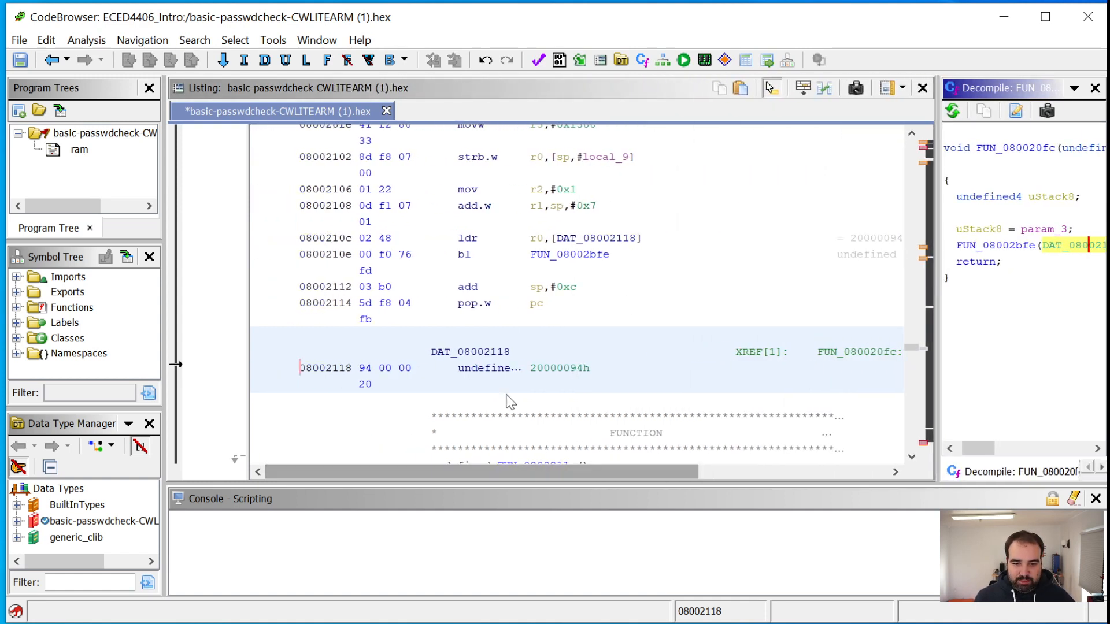
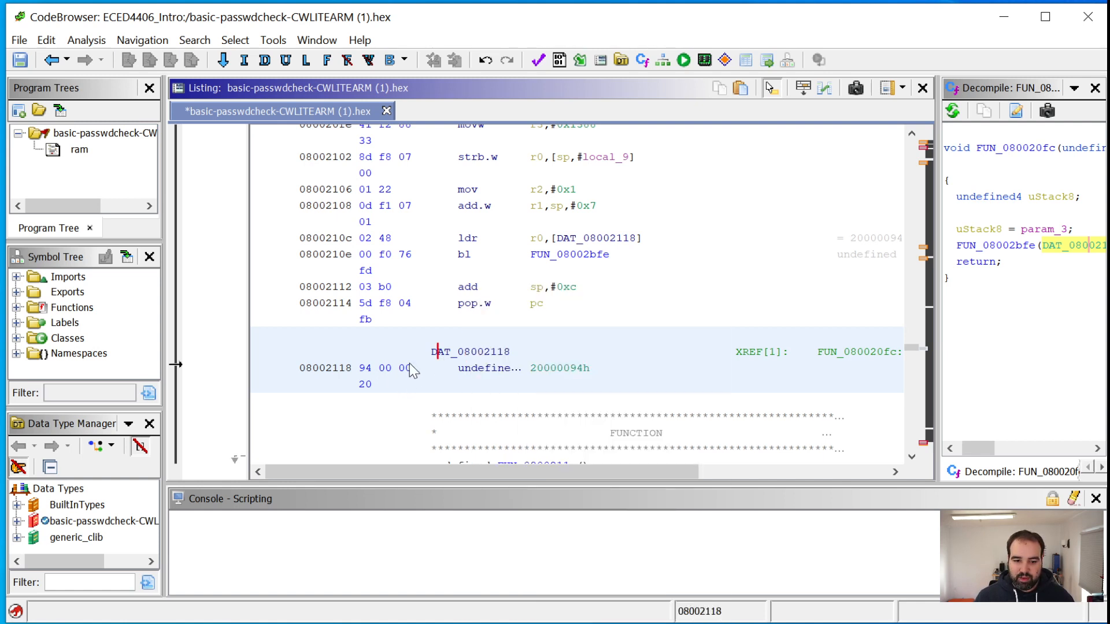
{"action": "left_click_drag", "start_coordinate": [587, 466], "coordinate": [591, 467]}
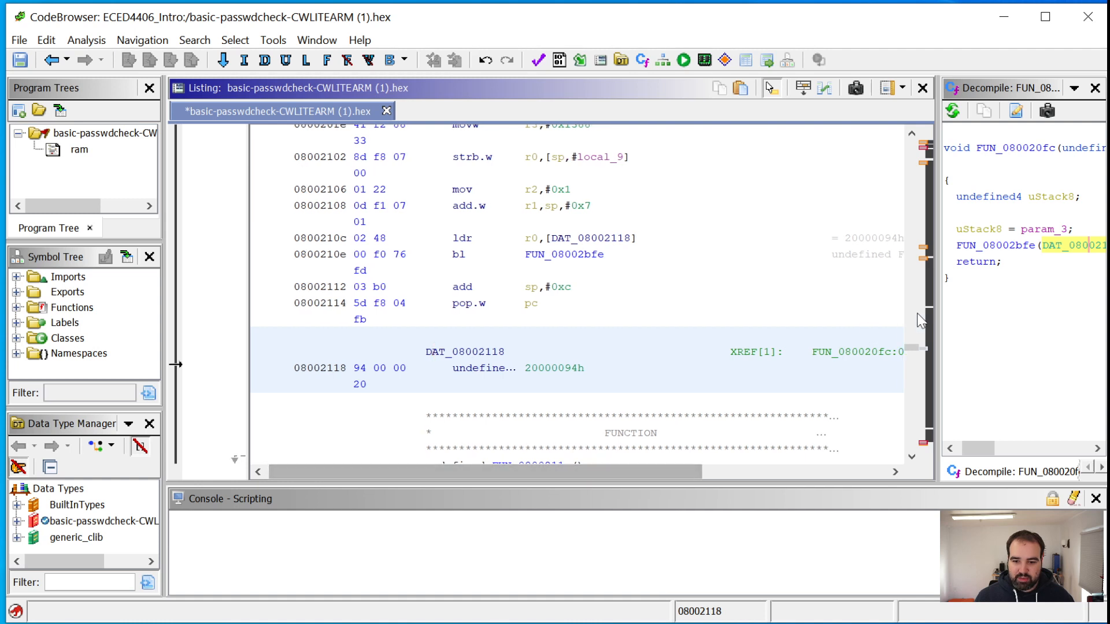
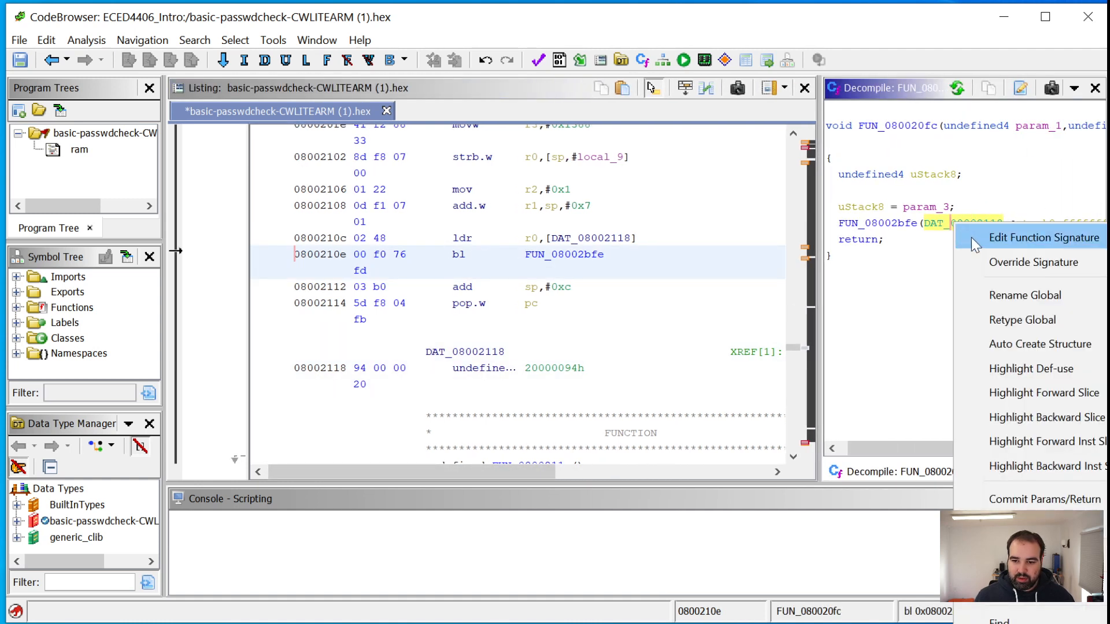
Rename the global variable DAT_08002118 as a pointer to the address it stores, starting the new name with ptr_to_200000
{"action": "left_click", "coordinate": [1012, 297]}
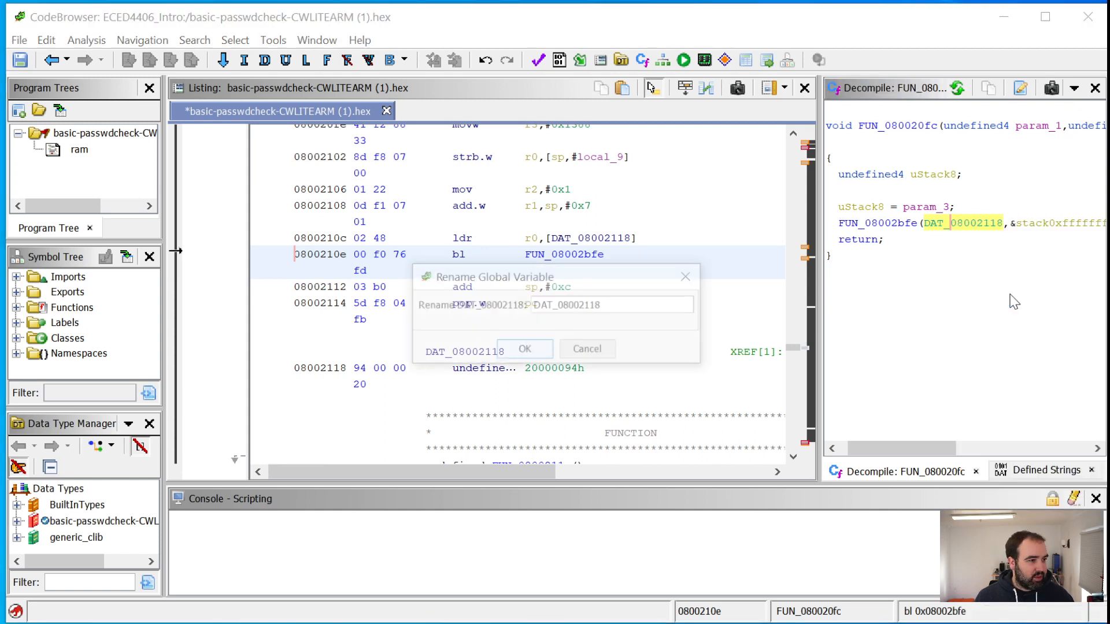
{"action": "left_click_drag", "start_coordinate": [544, 282], "coordinate": [456, 279]}
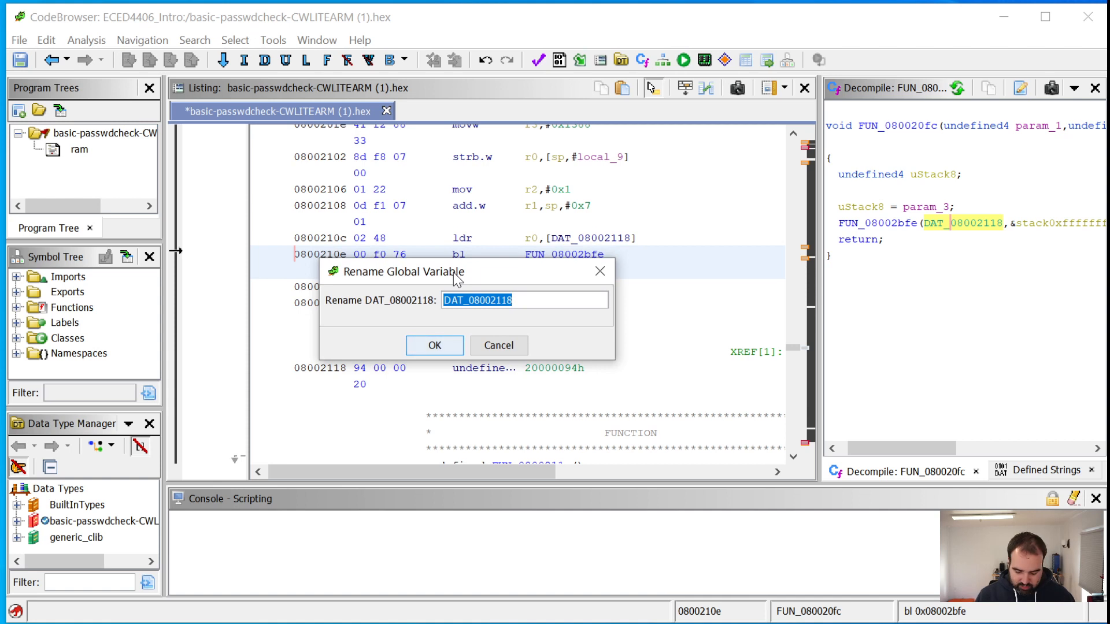
{"action": "type", "text": "ptr_to_"}
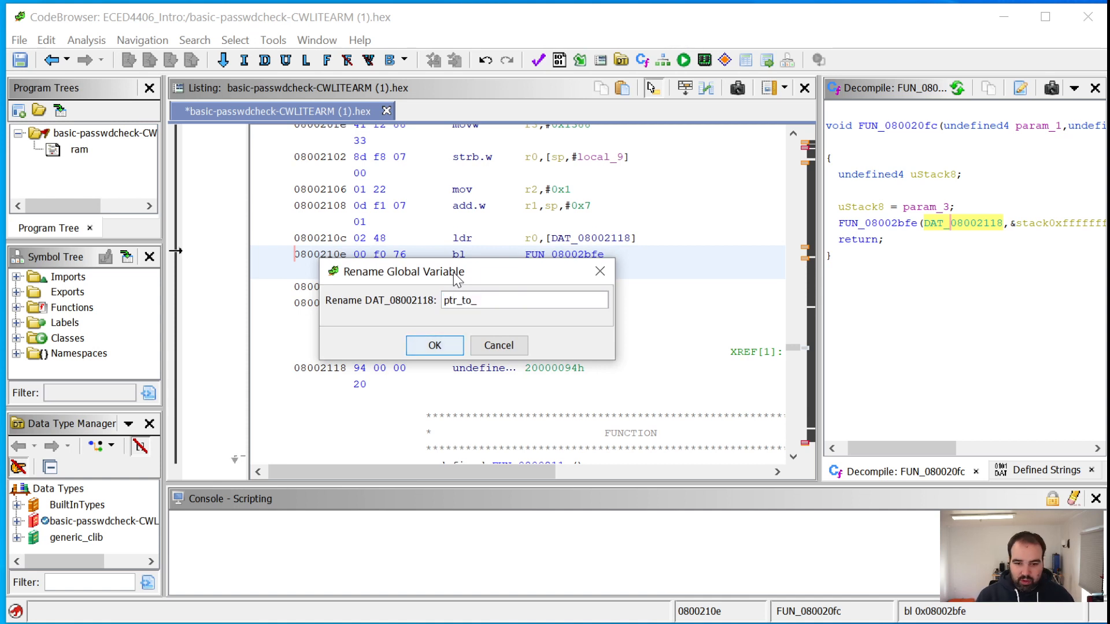
{"action": "type", "text": "20"}
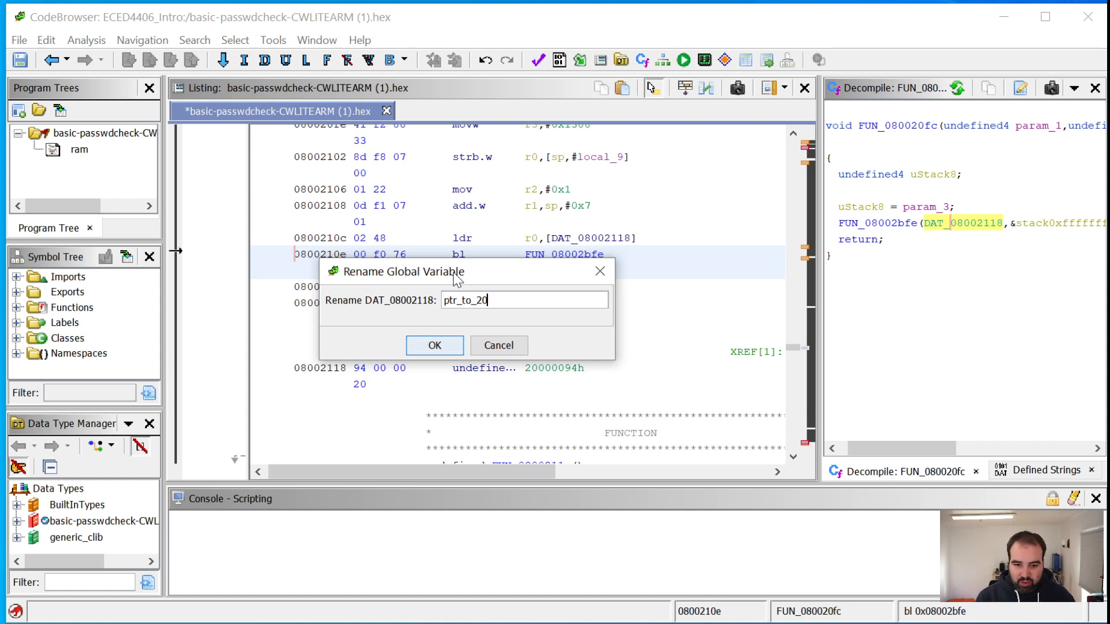
{"action": "type", "text": "0000"}
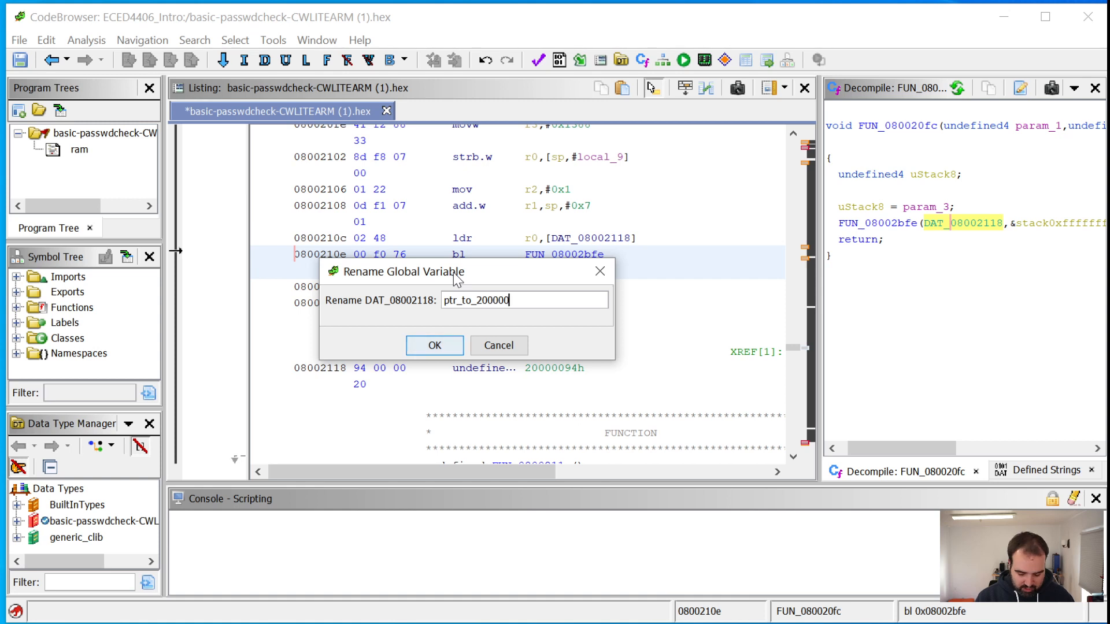
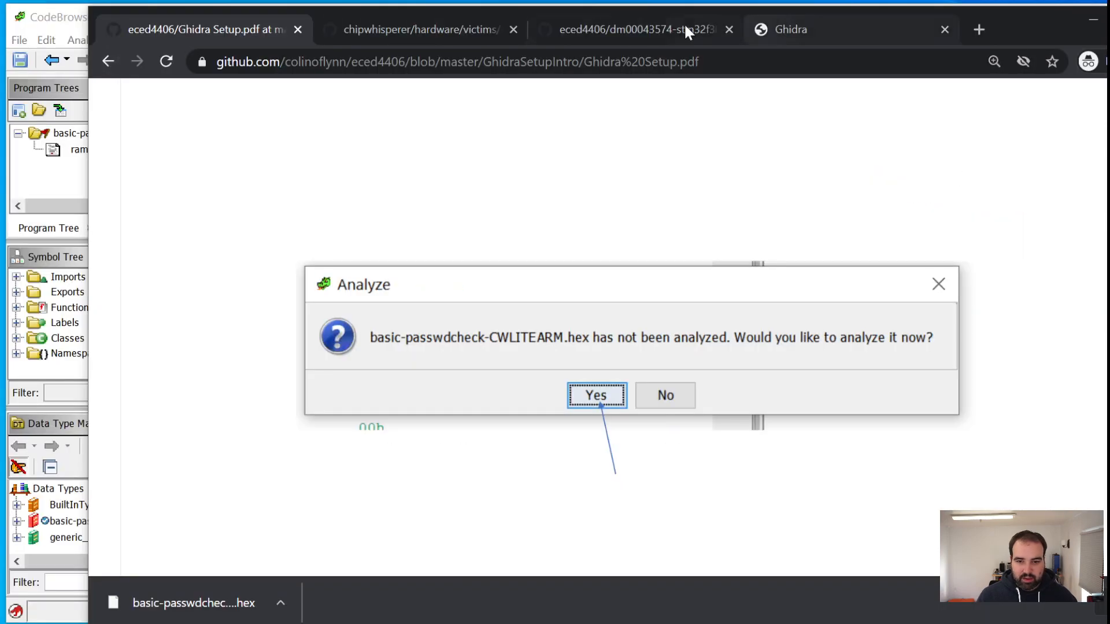
Bring up the STM32F303 RM0316 reference manual on its GitHub page and download the PDF
{"action": "left_click", "coordinate": [655, 32]}
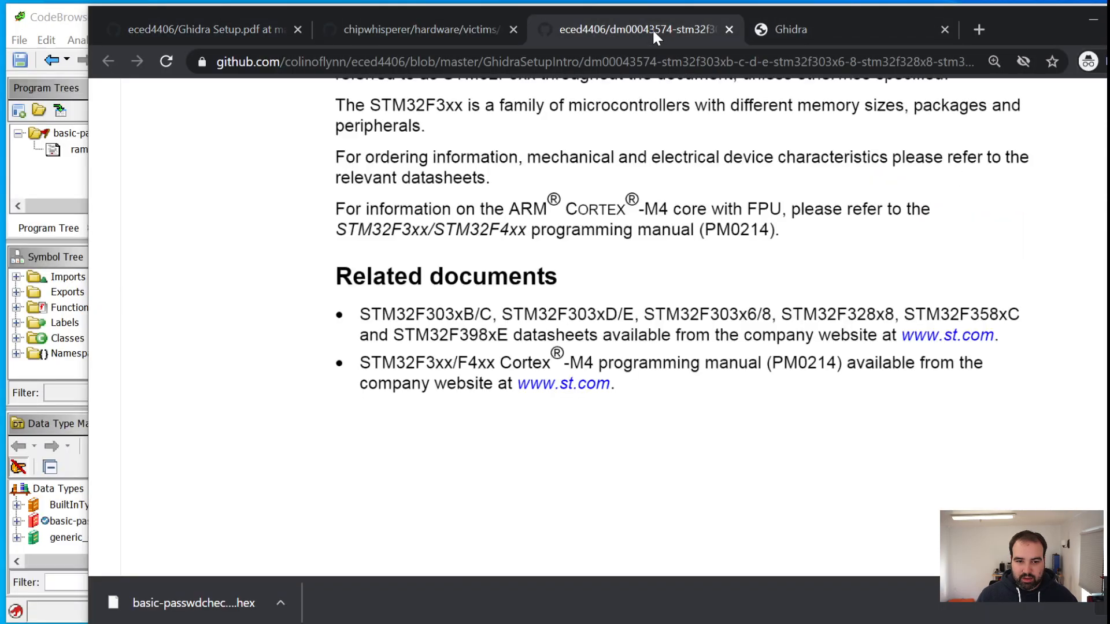
{"action": "scroll", "coordinate": [613, 323], "scroll_direction": "down", "scroll_amount": 20}
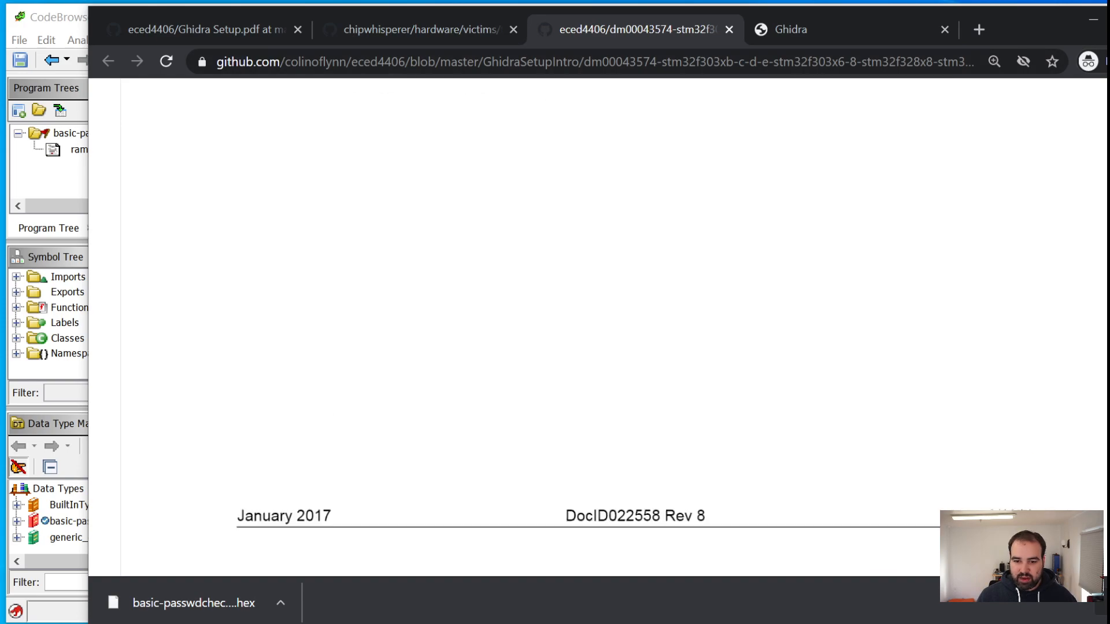
{"action": "scroll", "coordinate": [613, 324], "scroll_direction": "down", "scroll_amount": 20}
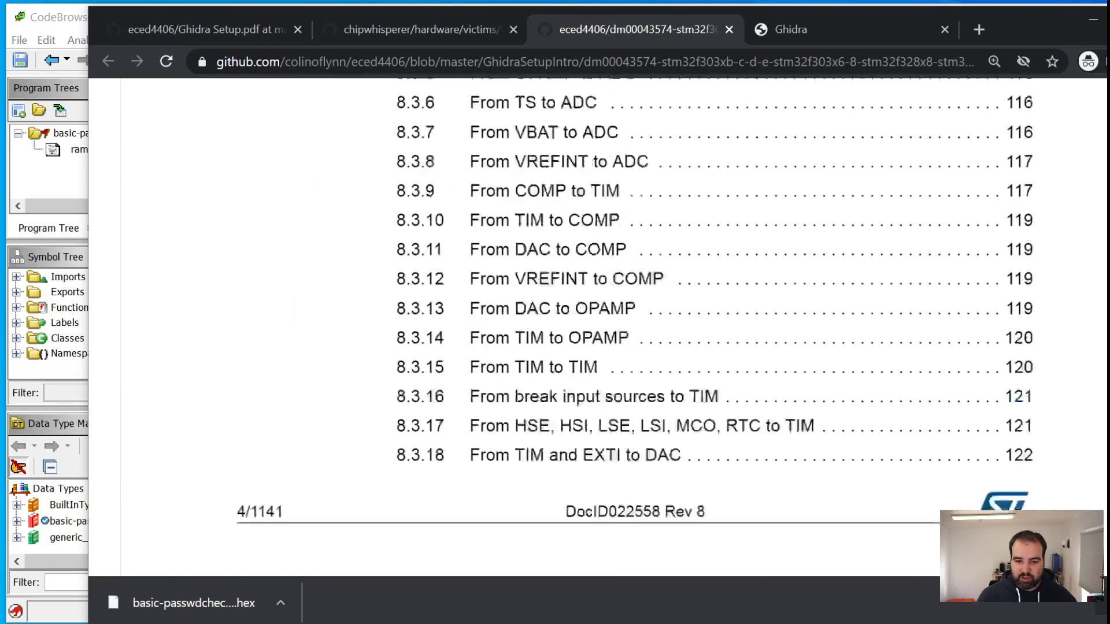
{"action": "scroll", "coordinate": [612, 324], "scroll_direction": "down", "scroll_amount": 20}
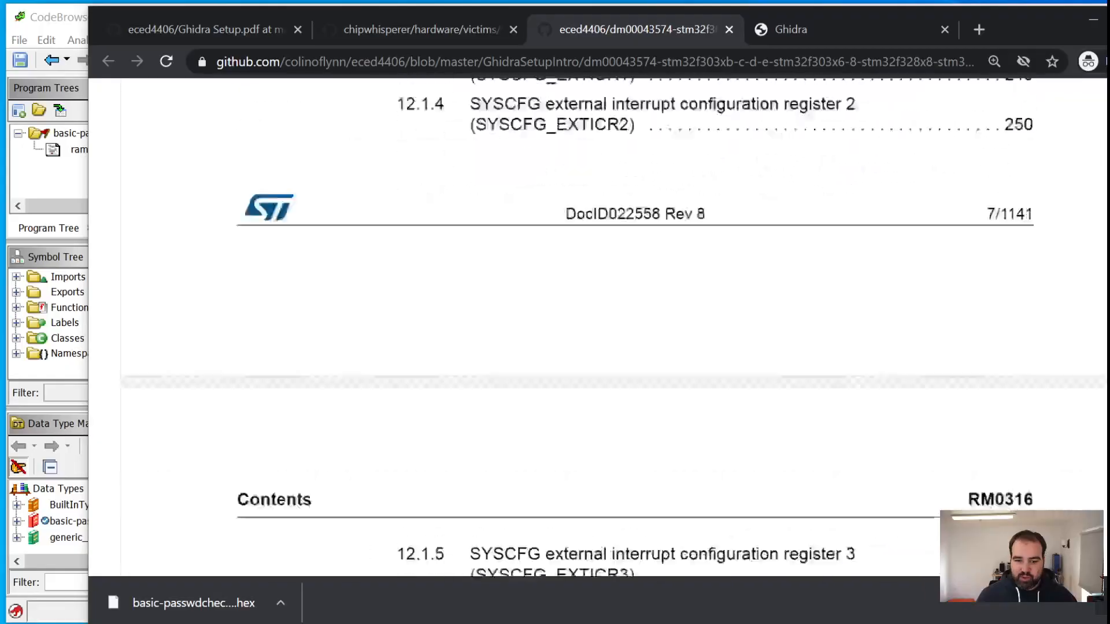
{"action": "scroll", "coordinate": [613, 324], "scroll_direction": "down", "scroll_amount": 20}
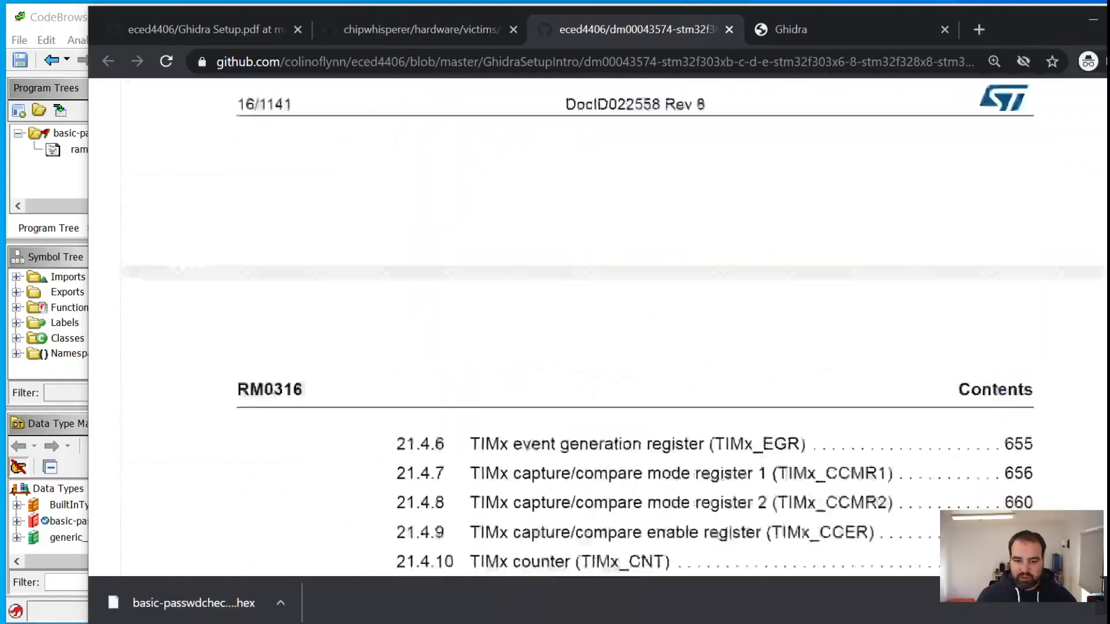
{"action": "scroll", "coordinate": [612, 324], "scroll_direction": "down", "scroll_amount": 20}
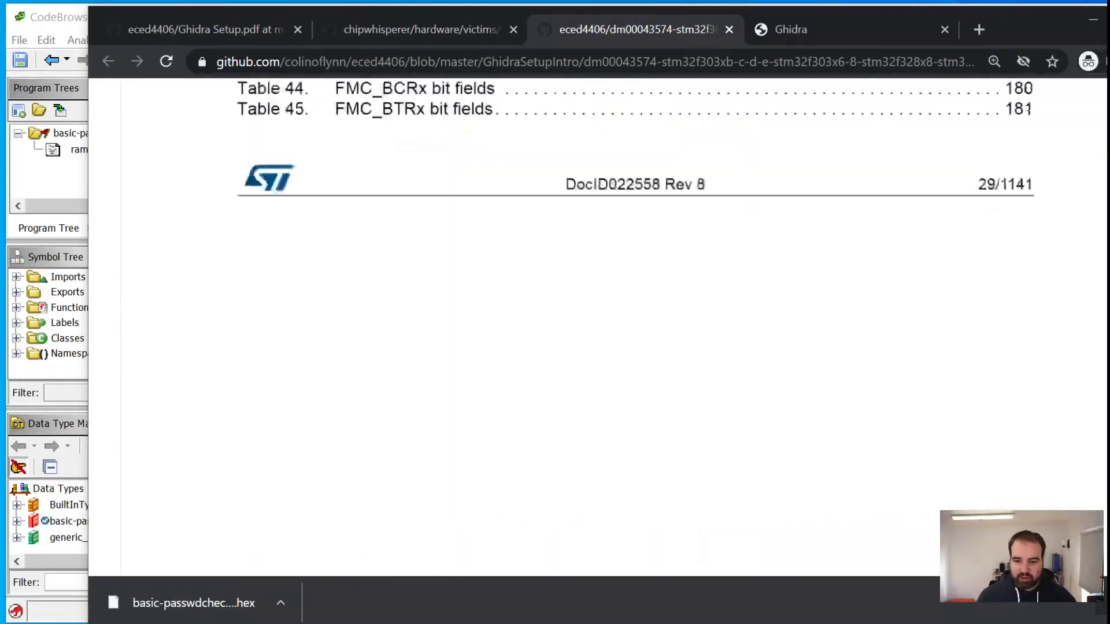
{"action": "key", "text": "Home"}
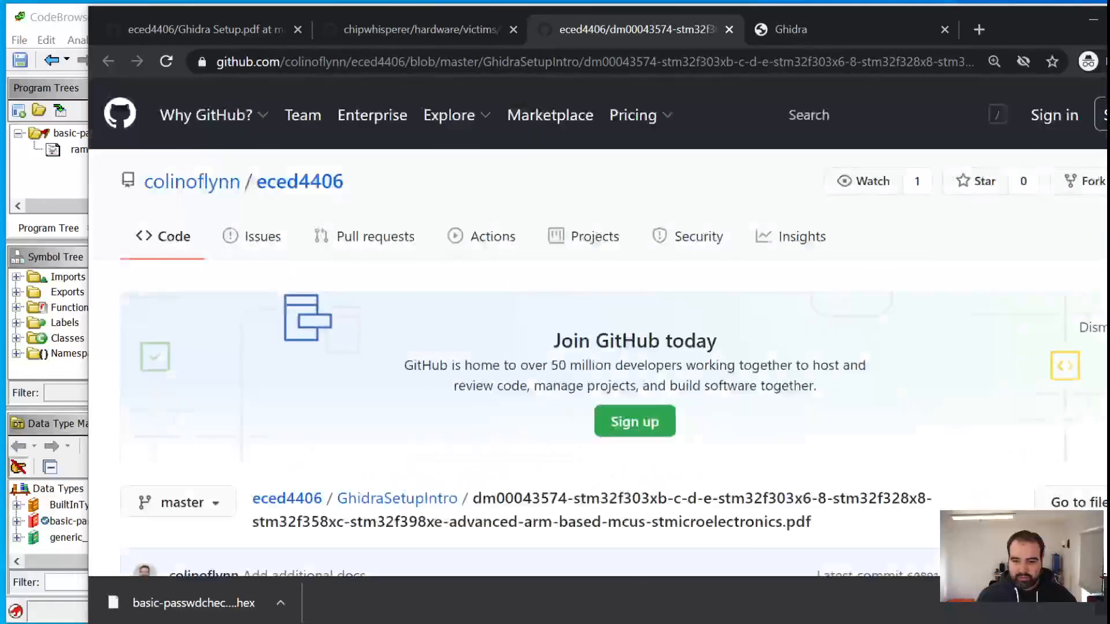
{"action": "scroll", "coordinate": [613, 323], "scroll_direction": "down", "scroll_amount": 20}
{"action": "scroll", "coordinate": [1039, 337], "scroll_direction": "up", "scroll_amount": 10}
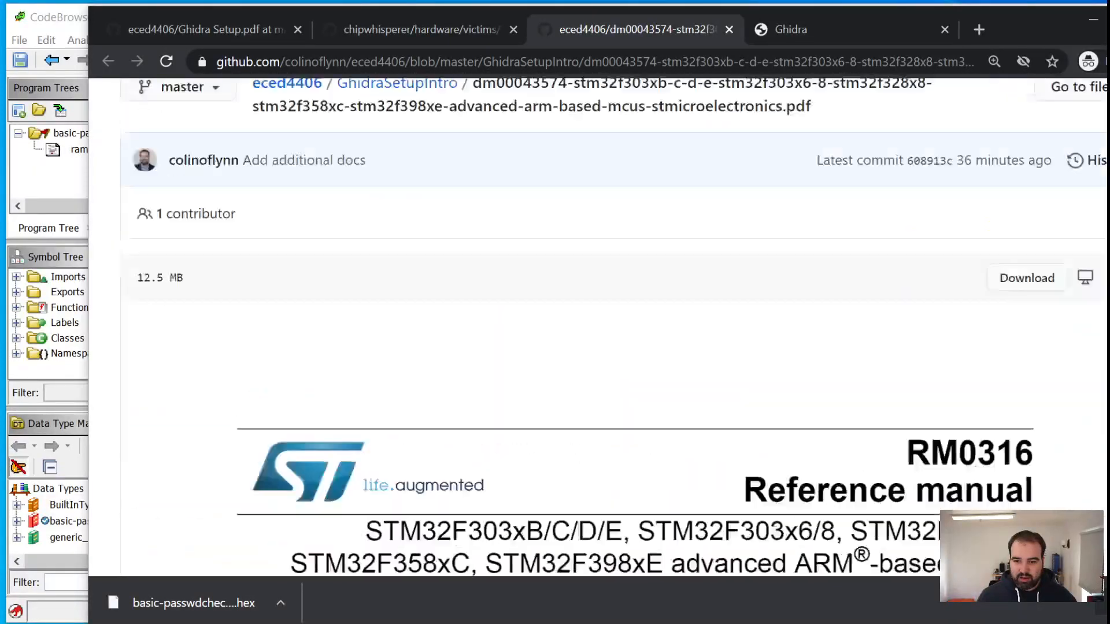
{"action": "scroll", "coordinate": [1038, 336], "scroll_direction": "down", "scroll_amount": 3}
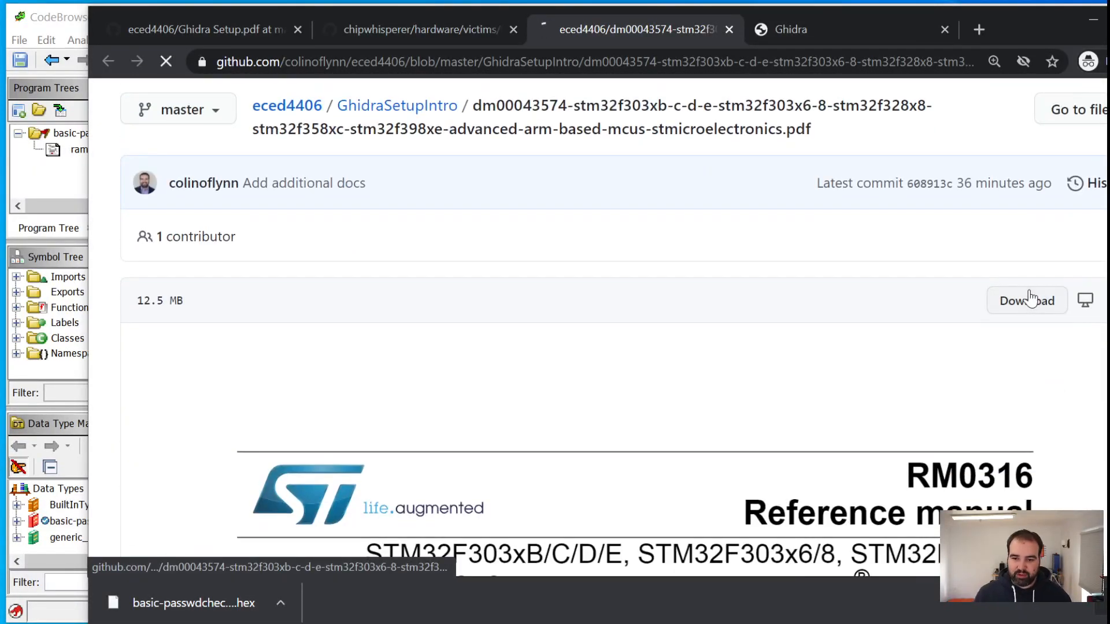
{"action": "left_click", "coordinate": [1034, 301]}
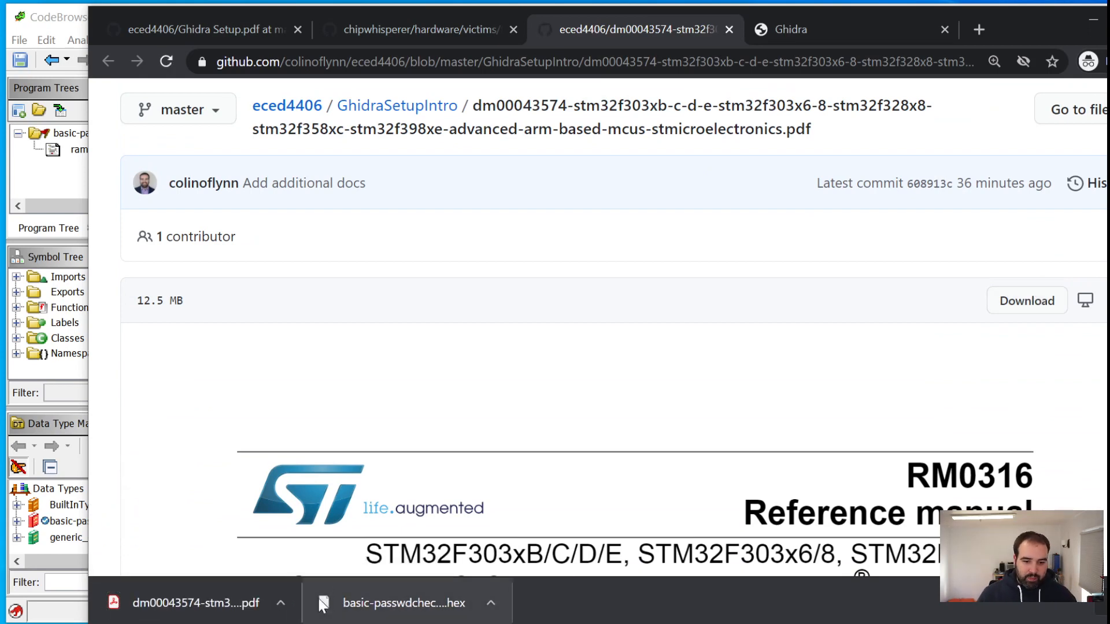
Open the downloaded dm00043574 reference manual in Adobe Acrobat and arrange its window so the whole page is readable
{"action": "left_click", "coordinate": [282, 603]}
{"action": "left_click", "coordinate": [350, 623]}
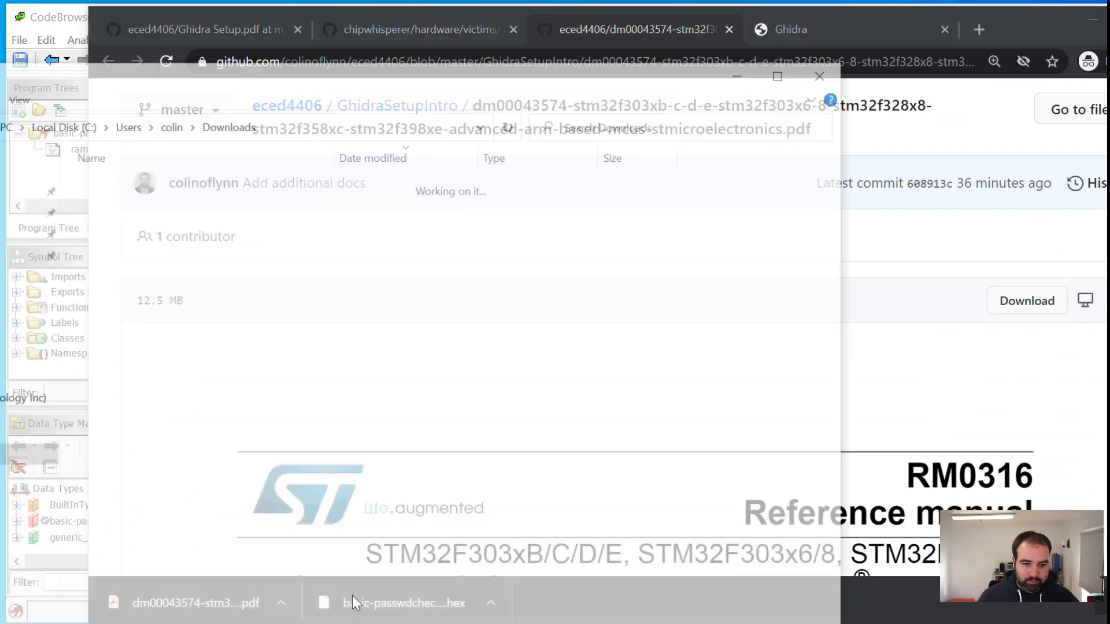
{"action": "left_click_drag", "start_coordinate": [343, 80], "coordinate": [304, 623]}
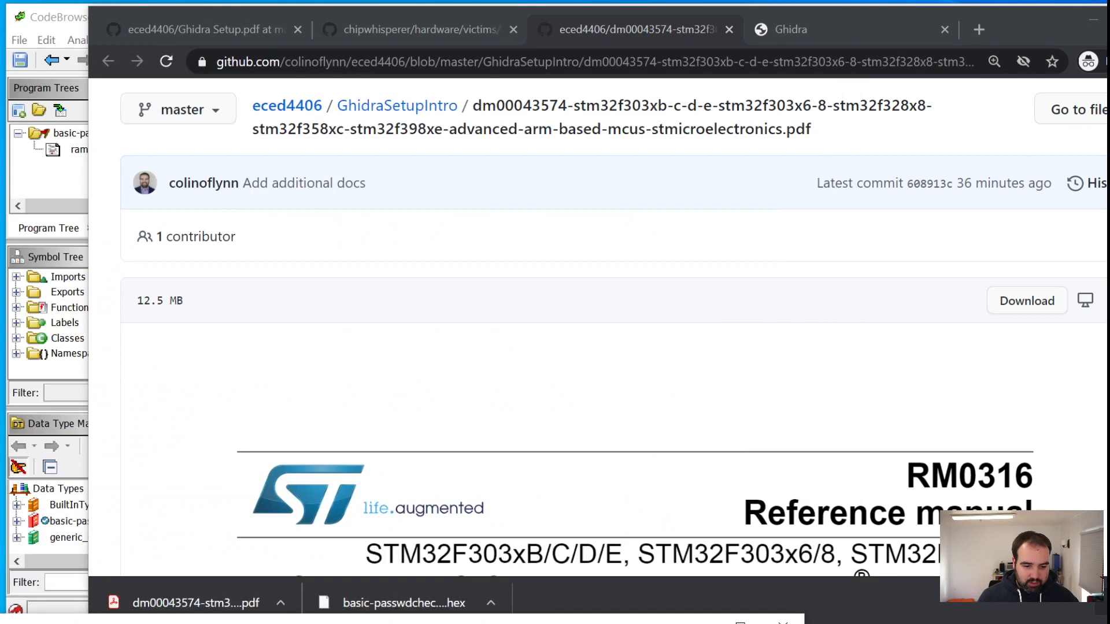
{"action": "right_click", "coordinate": [197, 623]}
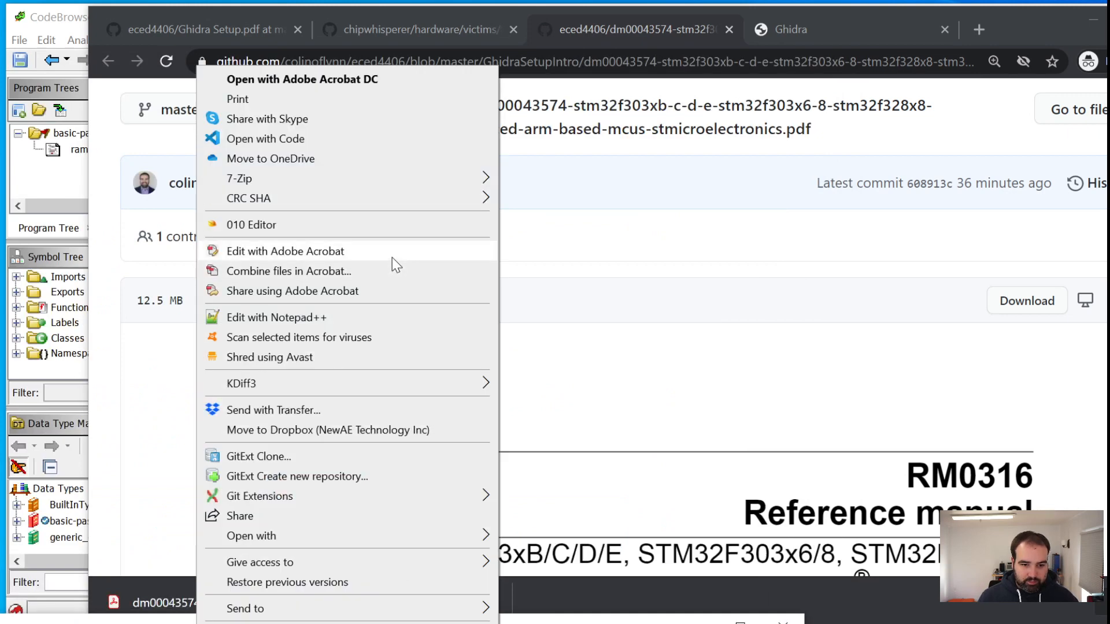
{"action": "left_click", "coordinate": [366, 81]}
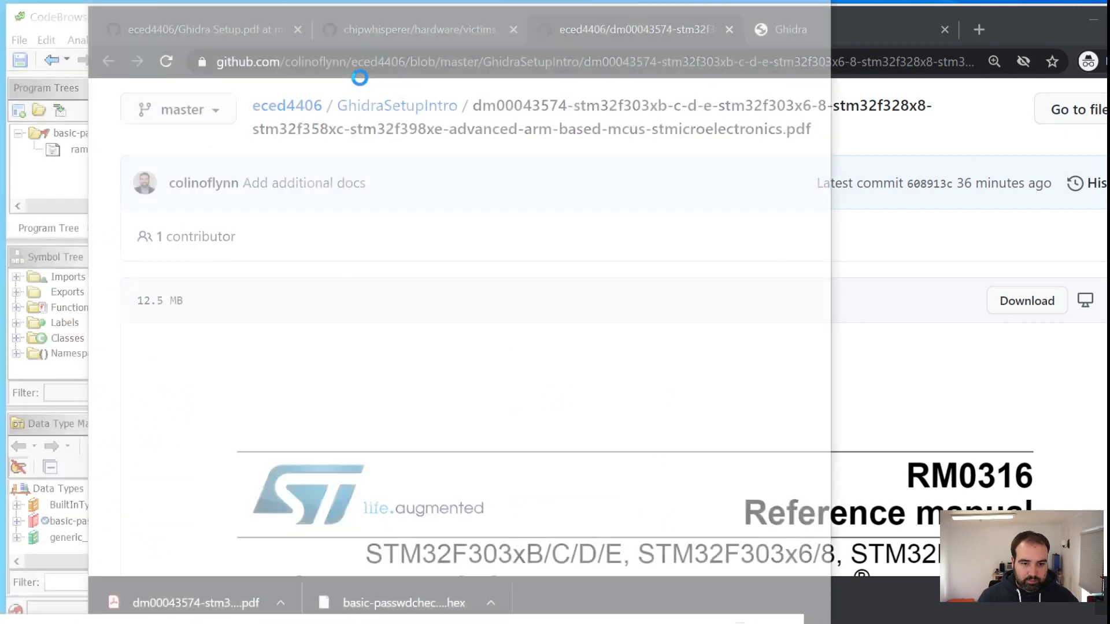
{"action": "left_click_drag", "start_coordinate": [260, 1], "coordinate": [714, 1]}
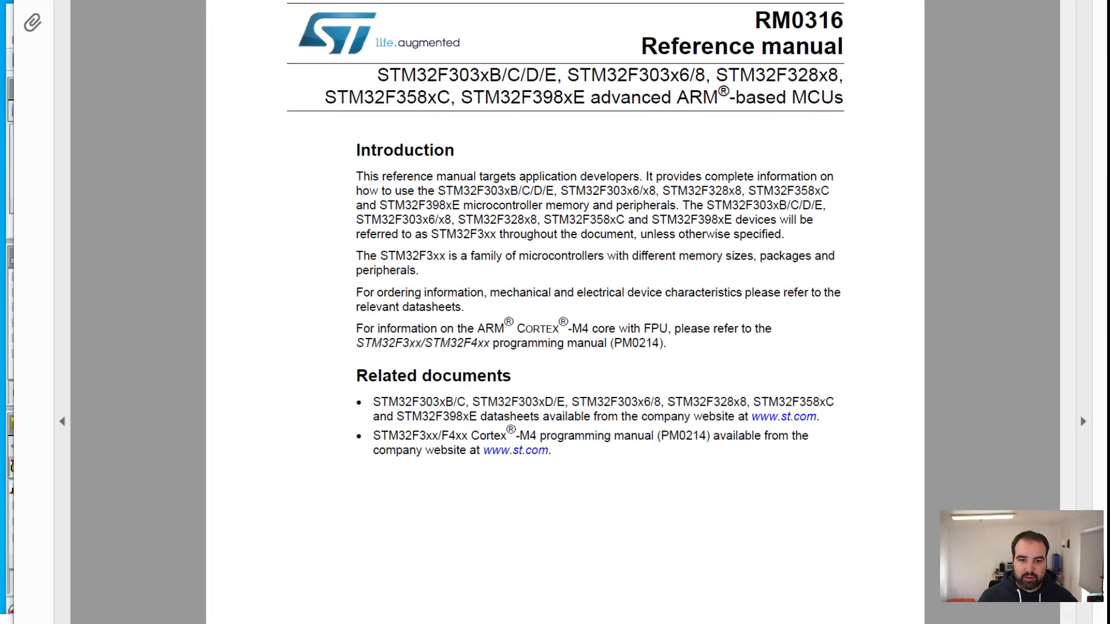
{"action": "left_click_drag", "start_coordinate": [843, 1], "coordinate": [813, 0]}
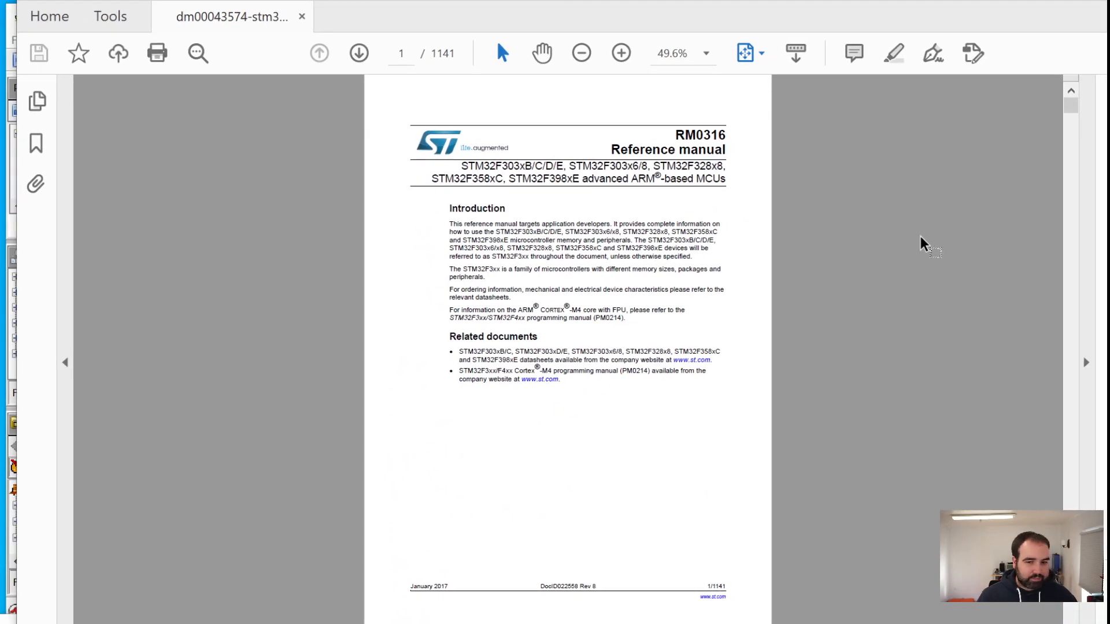
Search the manual for "memory map" and go to section 3.2.2, Memory map and register boundary addresses
{"action": "key", "text": "ctrl+f"}
{"action": "type", "text": "memo"}
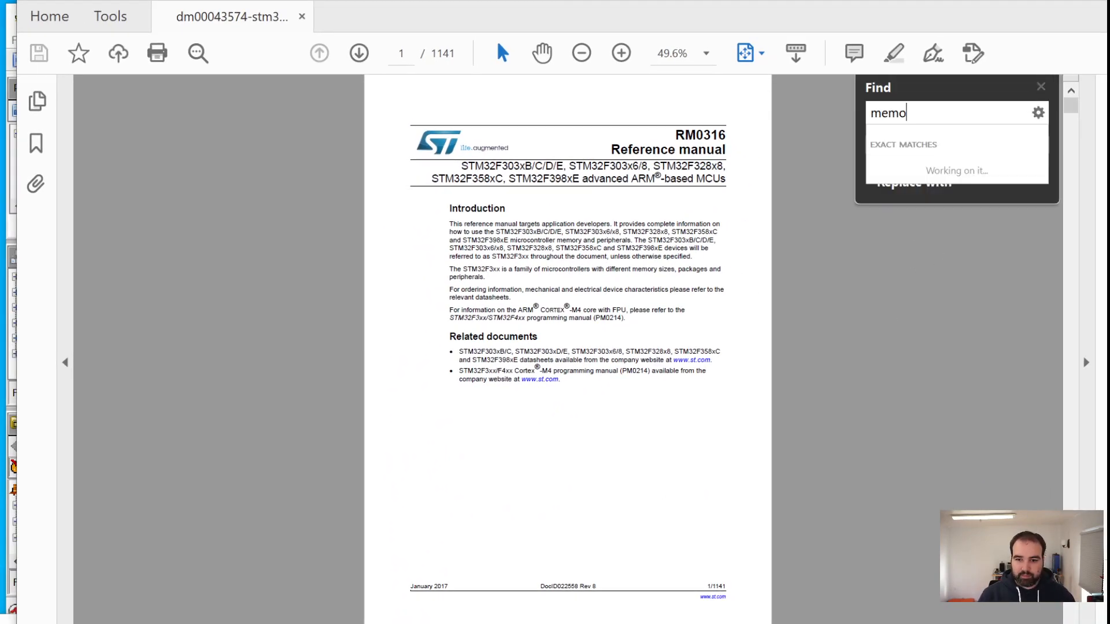
{"action": "type", "text": "ry map"}
{"action": "key", "text": "Return"}
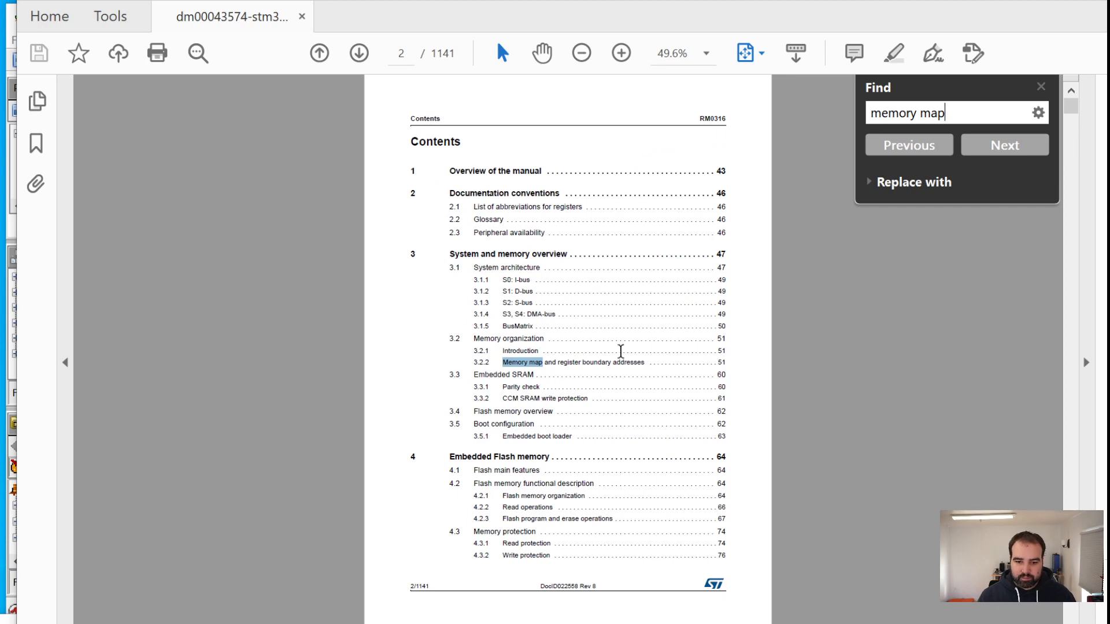
{"action": "left_click", "coordinate": [528, 363]}
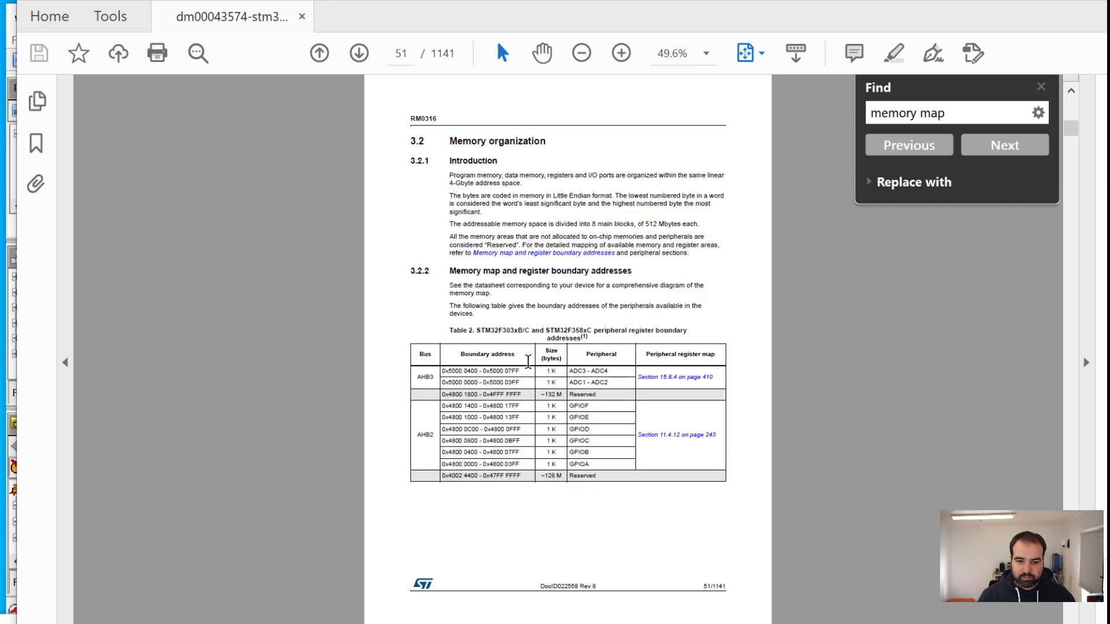
{"action": "left_click", "coordinate": [1040, 87]}
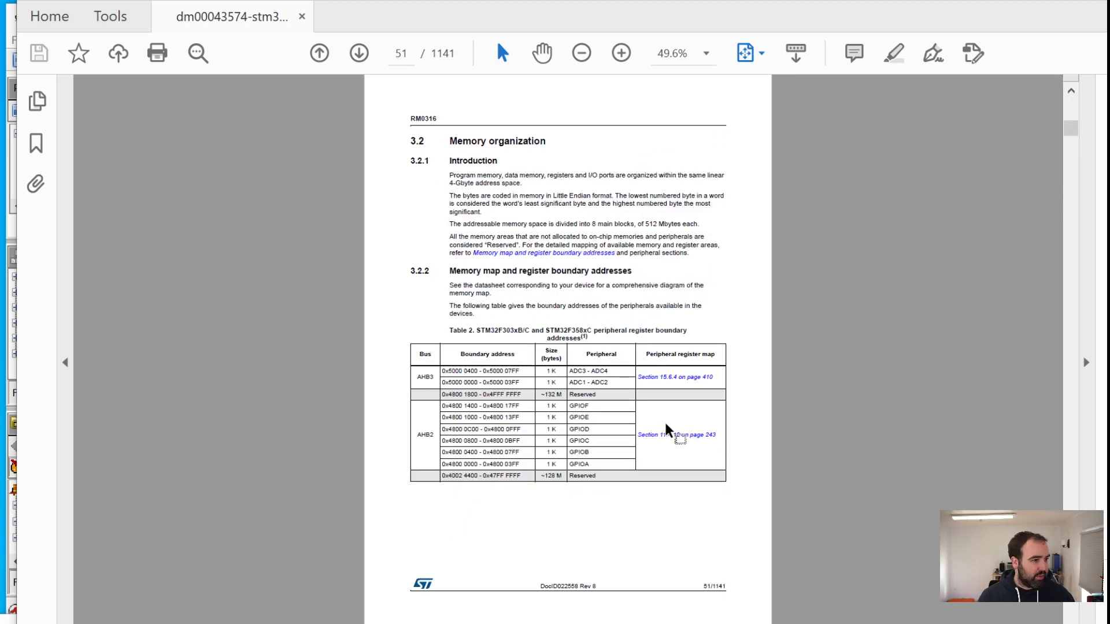
Look through Table 2 of peripheral register boundary addresses for the SRAM row and highlight its address range
{"action": "scroll", "coordinate": [652, 430], "scroll_direction": "up", "scroll_amount": 4, "text": "ctrl"}
{"action": "scroll", "coordinate": [650, 426], "scroll_direction": "down", "scroll_amount": 1}
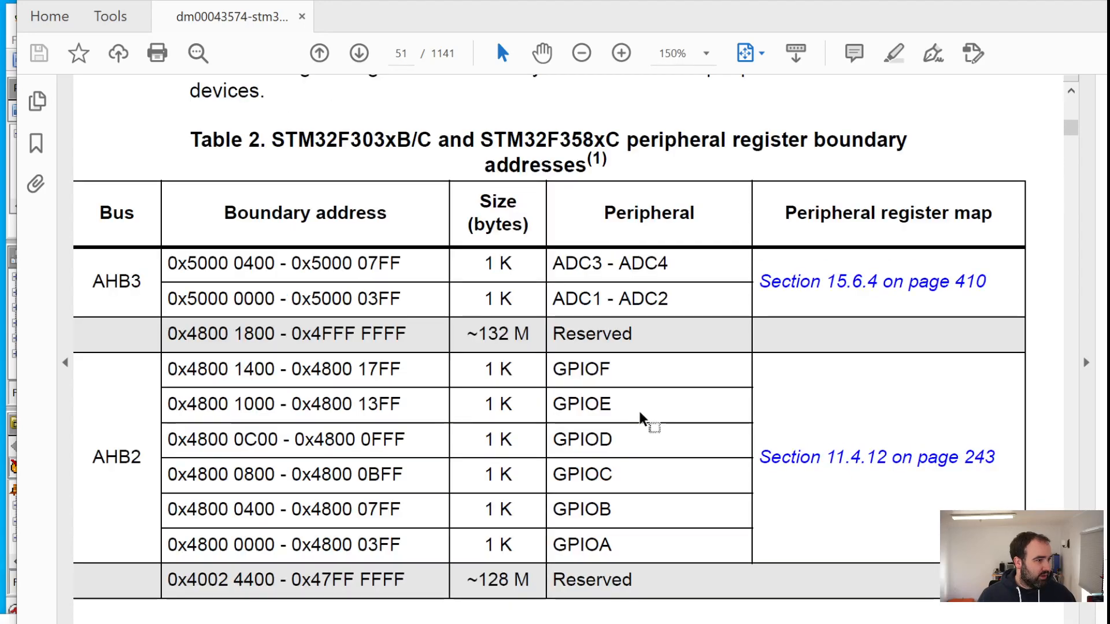
{"action": "scroll", "coordinate": [649, 426], "scroll_direction": "up", "scroll_amount": 2}
{"action": "scroll", "coordinate": [640, 411], "scroll_direction": "up", "scroll_amount": 2}
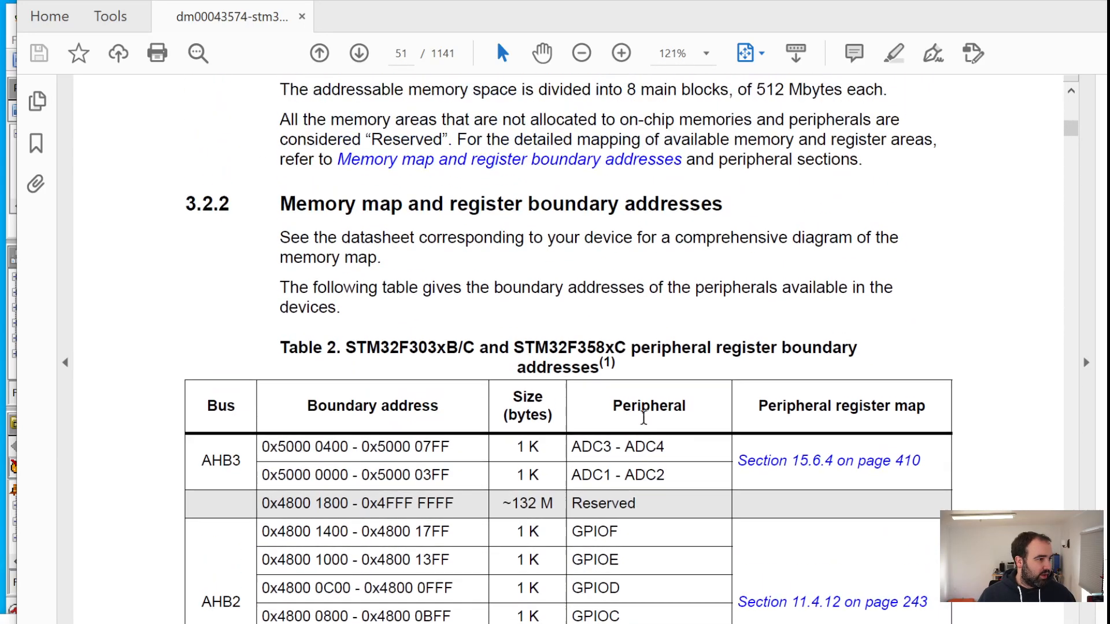
{"action": "scroll", "coordinate": [648, 308], "scroll_direction": "down", "scroll_amount": 20}
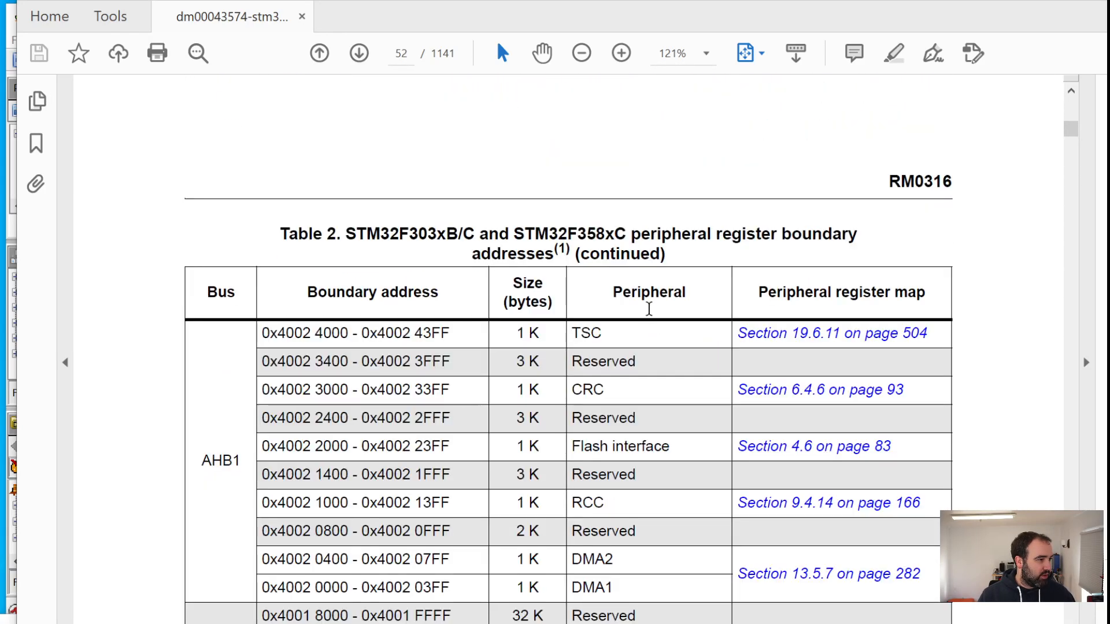
{"action": "scroll", "coordinate": [648, 312], "scroll_direction": "down", "scroll_amount": 20}
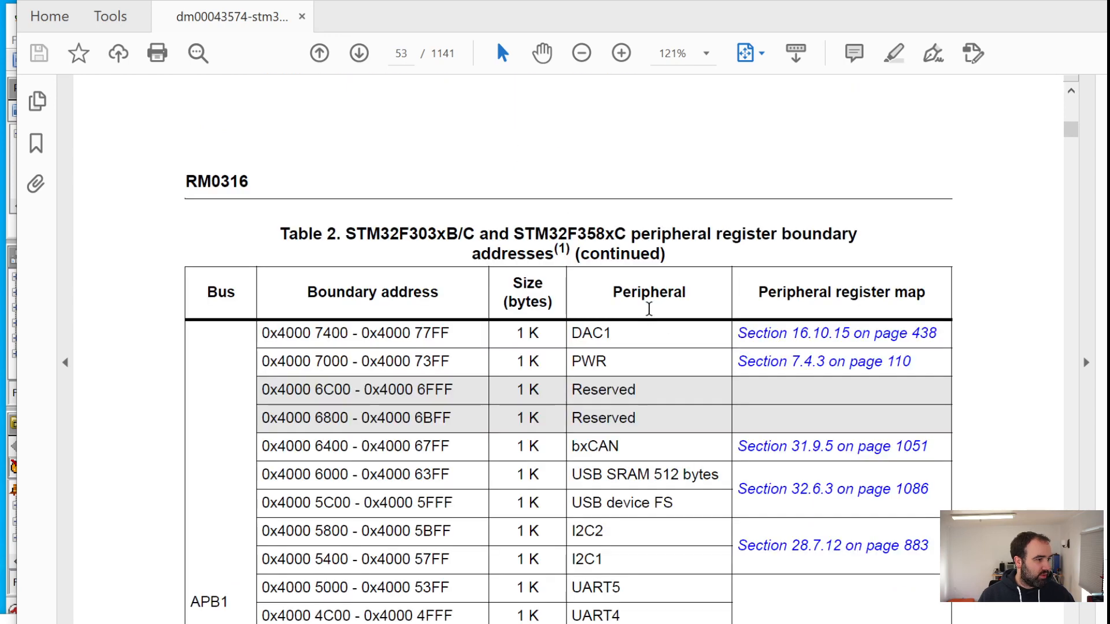
{"action": "scroll", "coordinate": [648, 308], "scroll_direction": "up", "scroll_amount": 8}
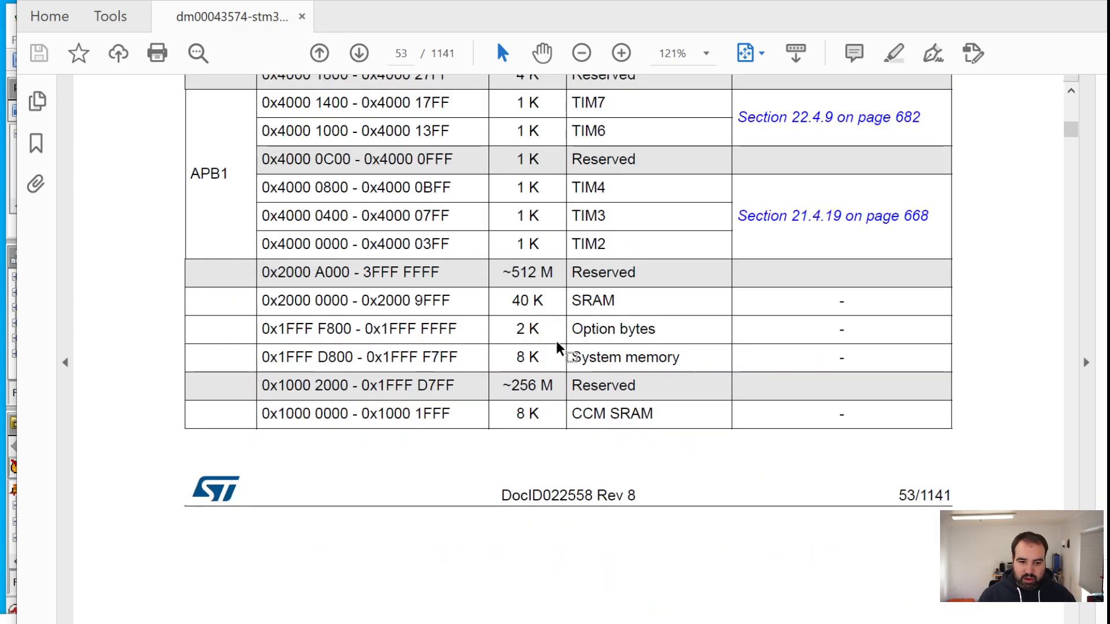
{"action": "left_click_drag", "start_coordinate": [267, 302], "coordinate": [453, 300]}
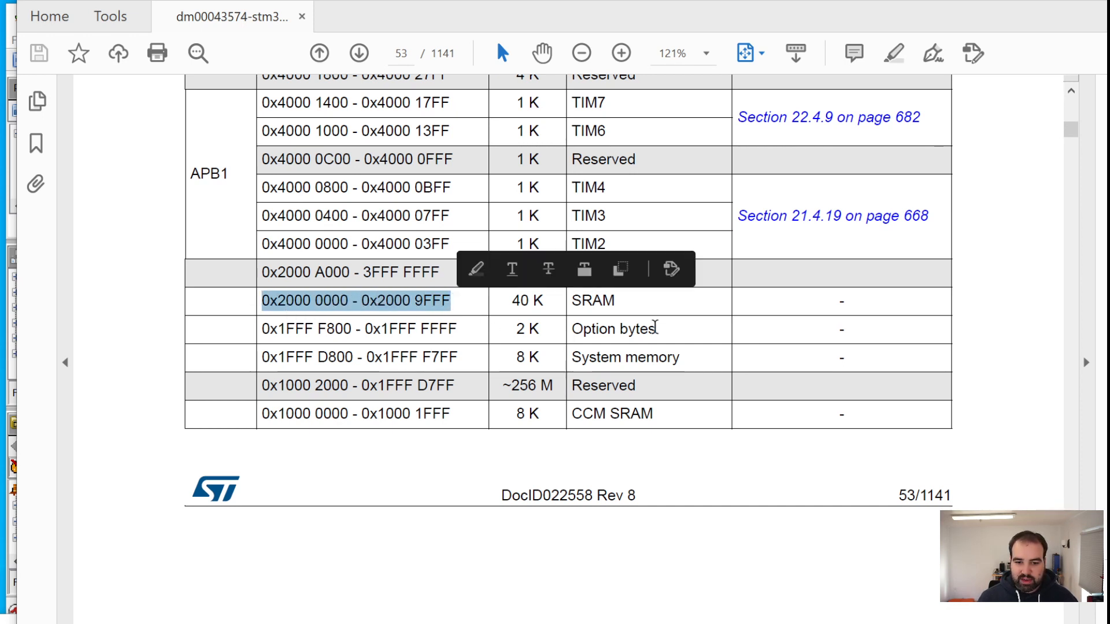
Copy the SRAM start address 0x2000 0000 from the boundary address table
{"action": "left_click", "coordinate": [614, 304]}
{"action": "mouse_move", "coordinate": [615, 301]}
{"action": "left_mouse_down"}
{"action": "mouse_move", "coordinate": [230, 295]}
{"action": "mouse_move", "coordinate": [347, 301]}
{"action": "mouse_move", "coordinate": [248, 303]}
{"action": "mouse_move", "coordinate": [269, 306]}
{"action": "left_mouse_up"}
{"action": "left_click", "coordinate": [346, 354]}
{"action": "right_click", "coordinate": [331, 306]}
{"action": "left_click", "coordinate": [347, 300]}
{"action": "right_click", "coordinate": [288, 305]}
{"action": "left_click", "coordinate": [312, 325]}
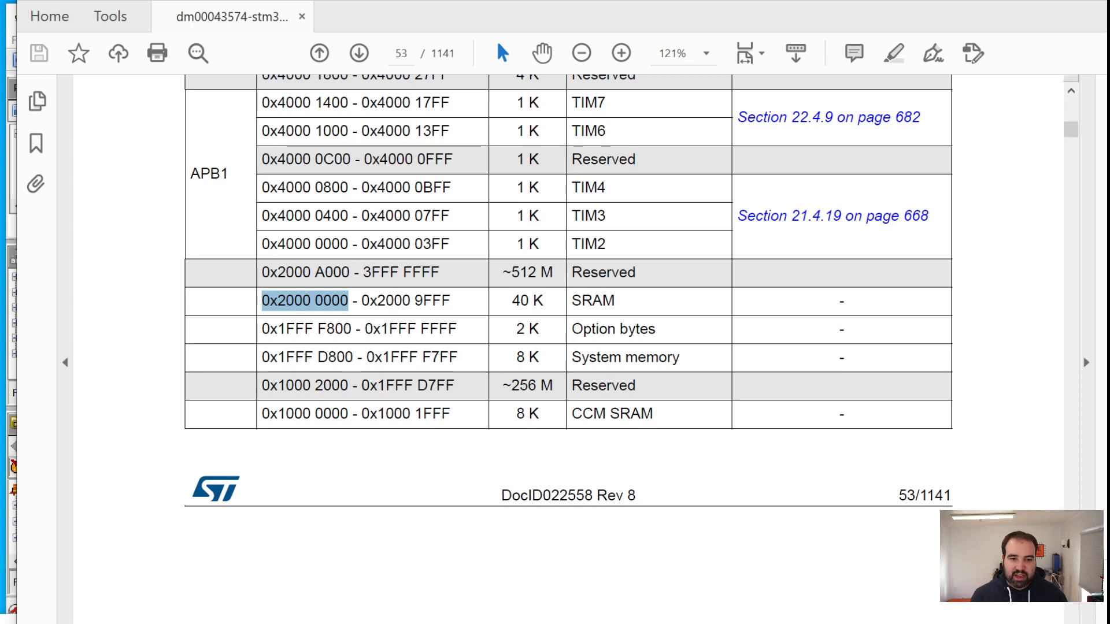
Switch to the Ghidra CodeBrowser and open the program's Memory Map, placing it in view
{"action": "key", "text": "alt+Tab"}
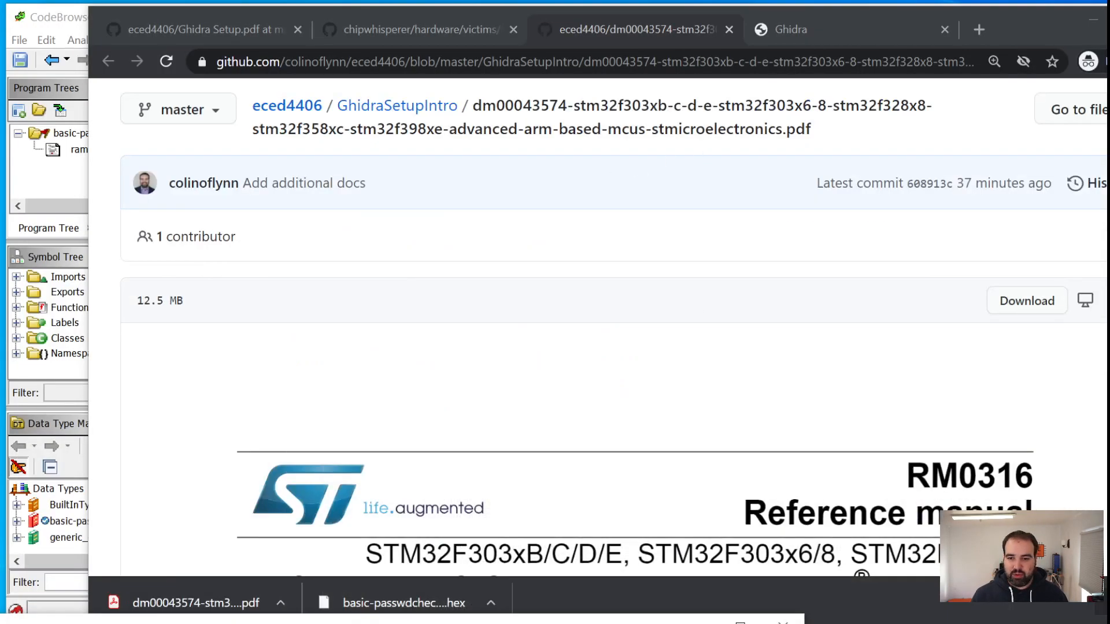
{"action": "key", "text": "alt+Tab"}
{"action": "left_click", "coordinate": [58, 183]}
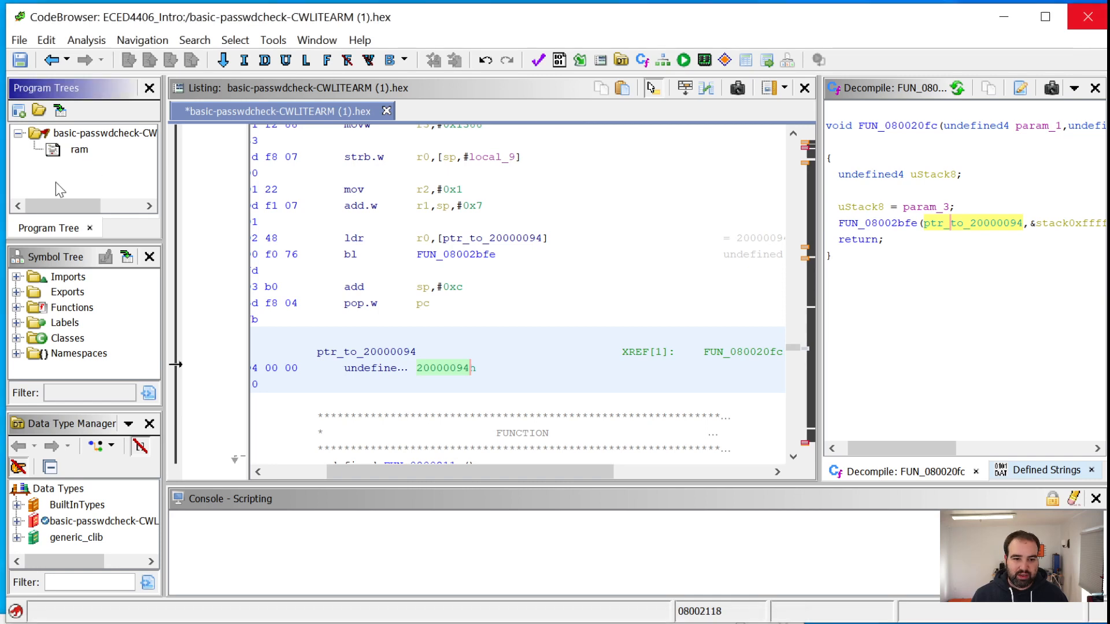
{"action": "left_click", "coordinate": [325, 43]}
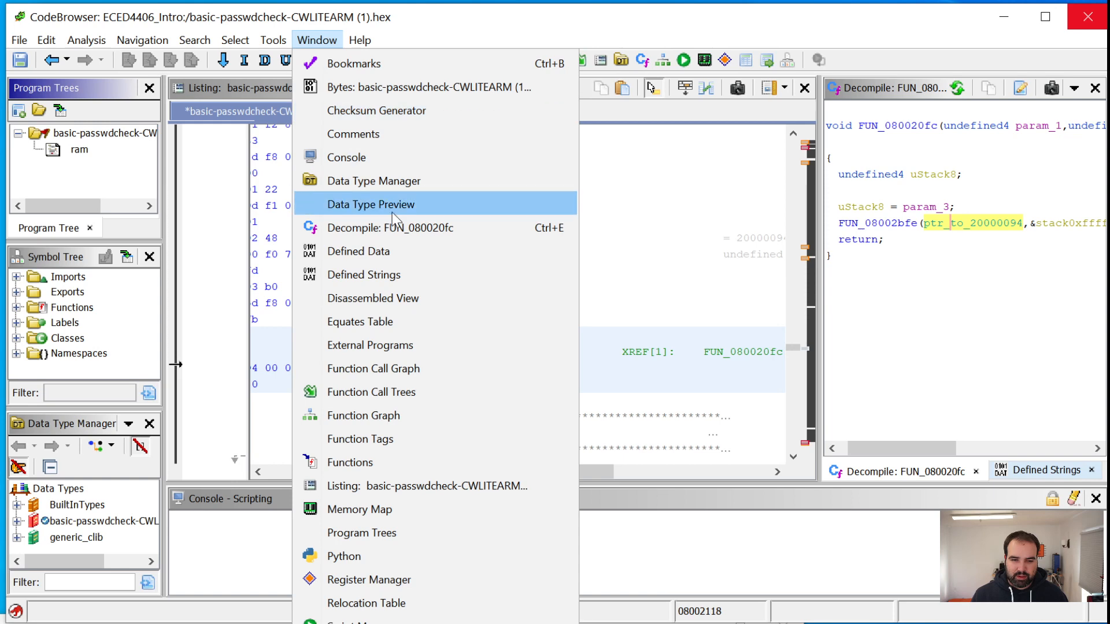
{"action": "left_click", "coordinate": [452, 511]}
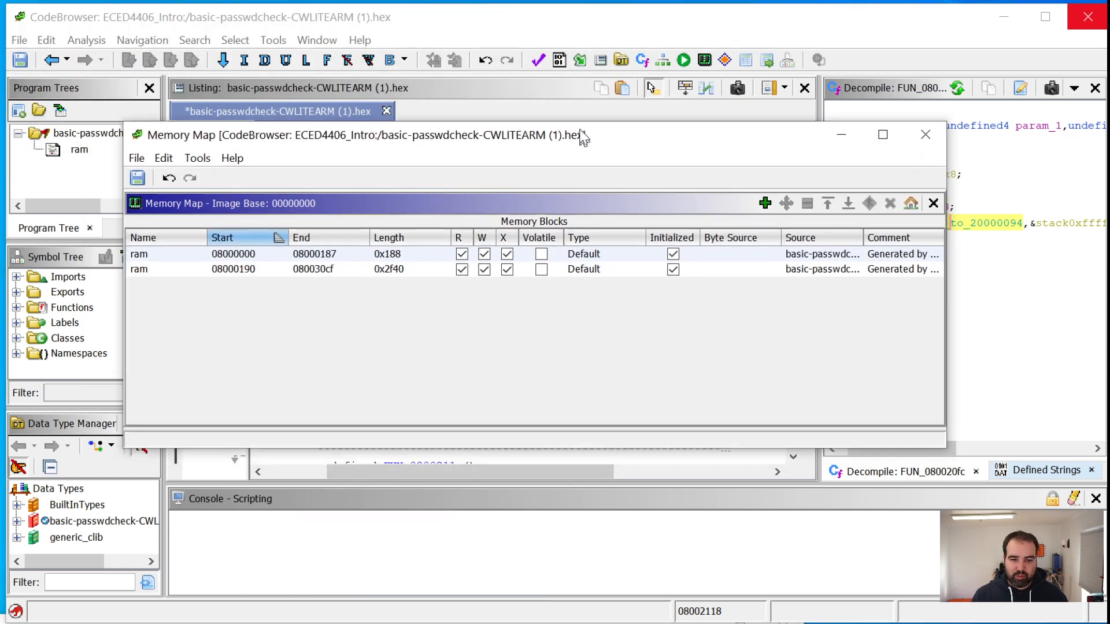
{"action": "left_click_drag", "start_coordinate": [583, 137], "coordinate": [650, 158]}
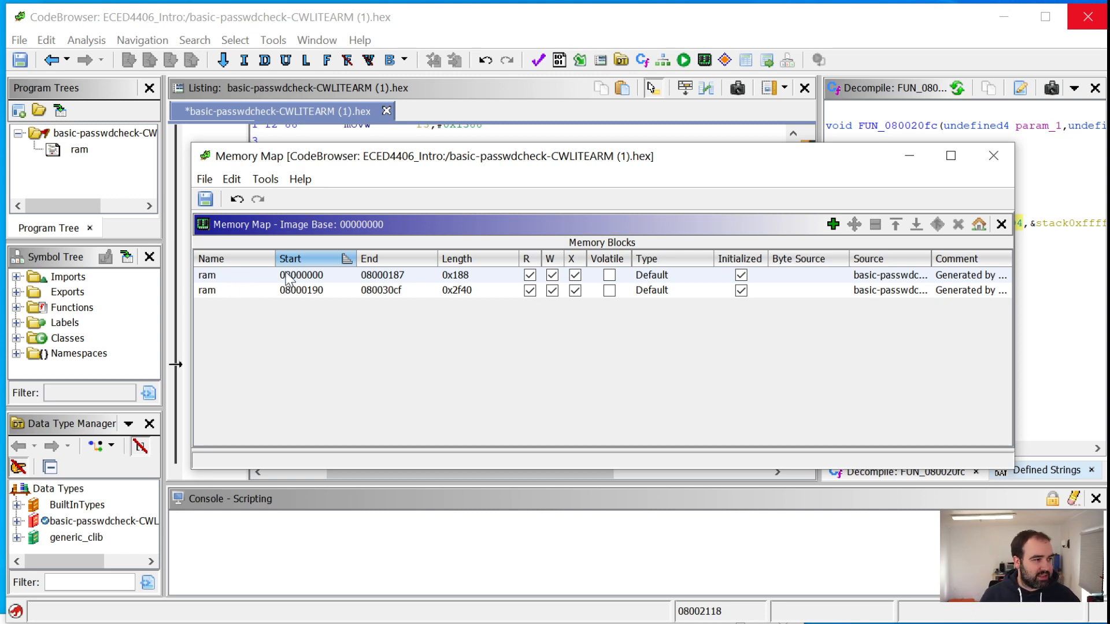
Remove the write permission from both ram blocks, starting at 08000000 and 08000190
{"action": "left_click", "coordinate": [234, 274]}
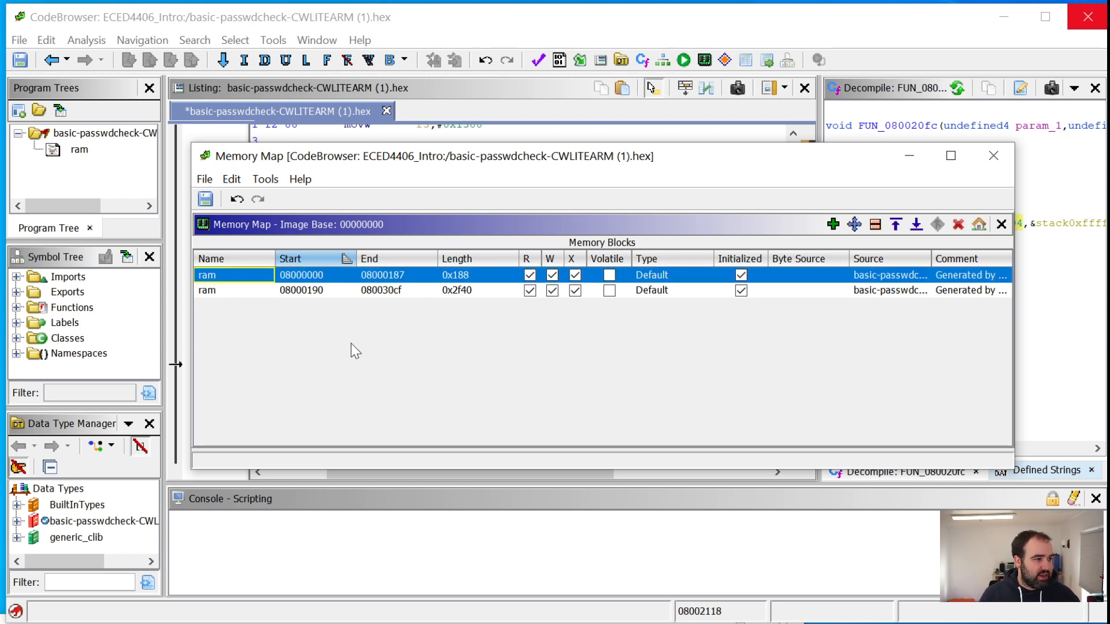
{"action": "left_click", "coordinate": [552, 276]}
{"action": "left_click", "coordinate": [552, 290]}
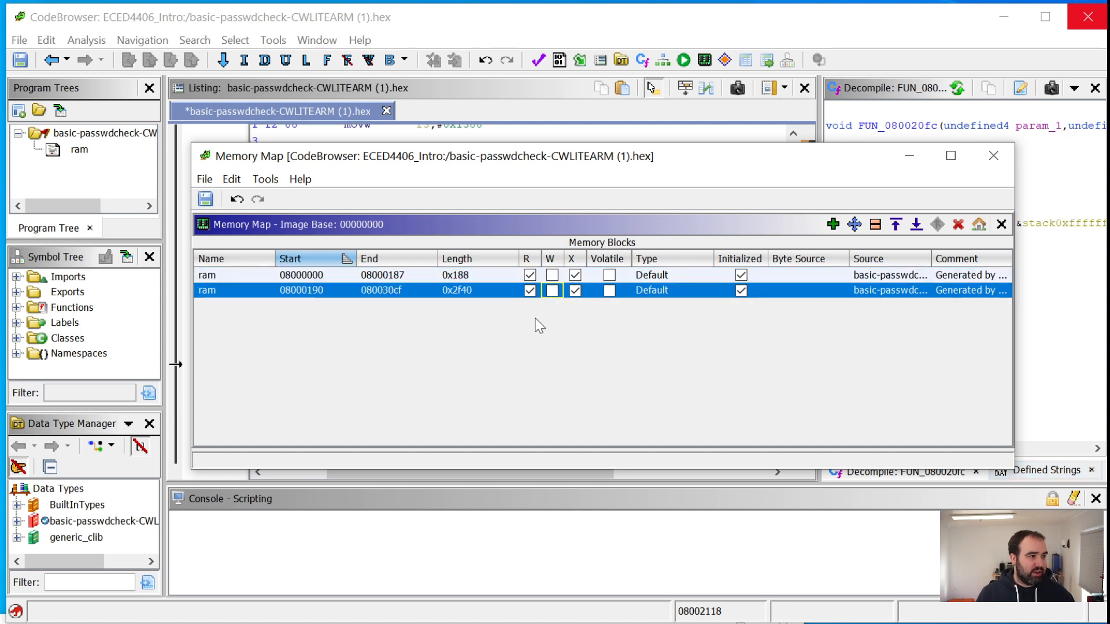
Begin adding a memory block, cutting the pasted address 0x2000 0000 out of the block name and moving on to the start address
{"action": "left_click", "coordinate": [842, 226]}
{"action": "key", "text": "ctrl+v"}
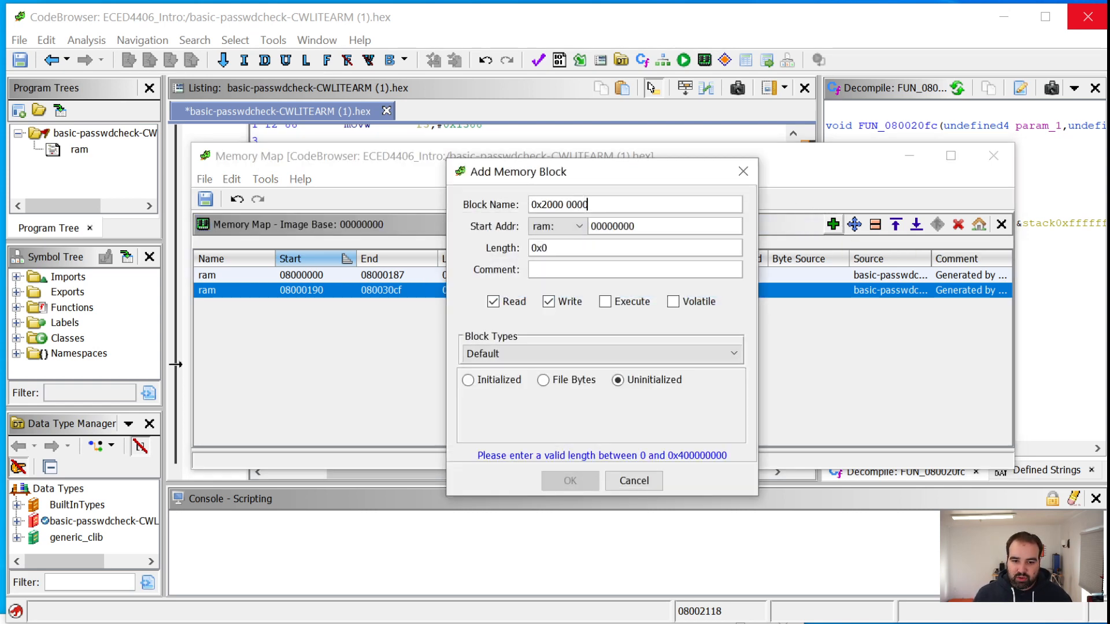
{"action": "key", "text": "ctrl+a"}
{"action": "key", "text": "ctrl+x"}
{"action": "key", "text": "Tab"}
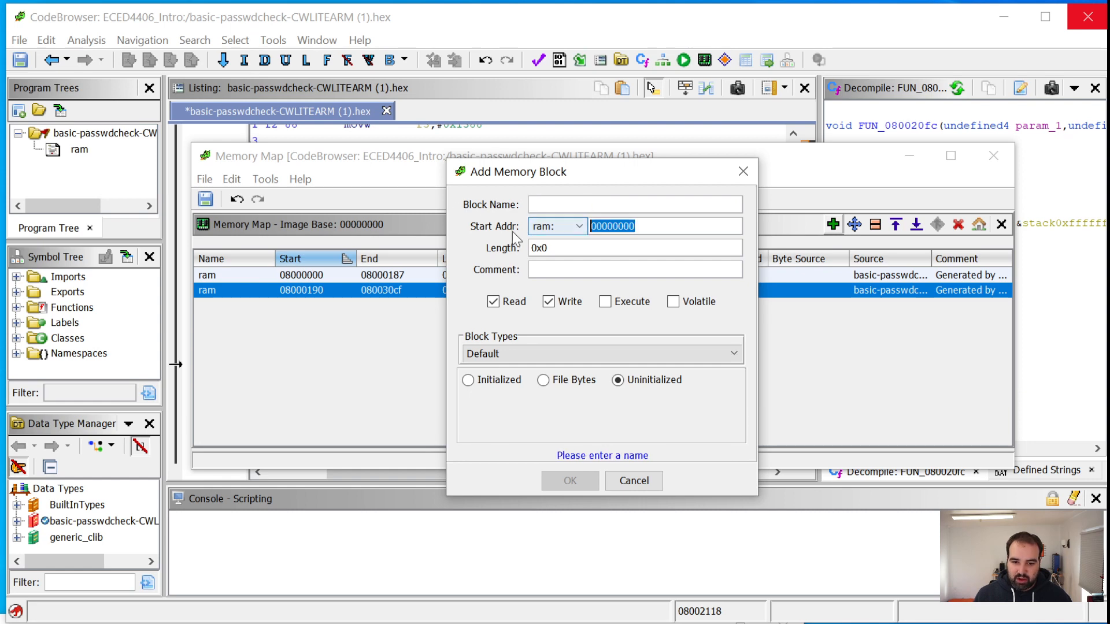
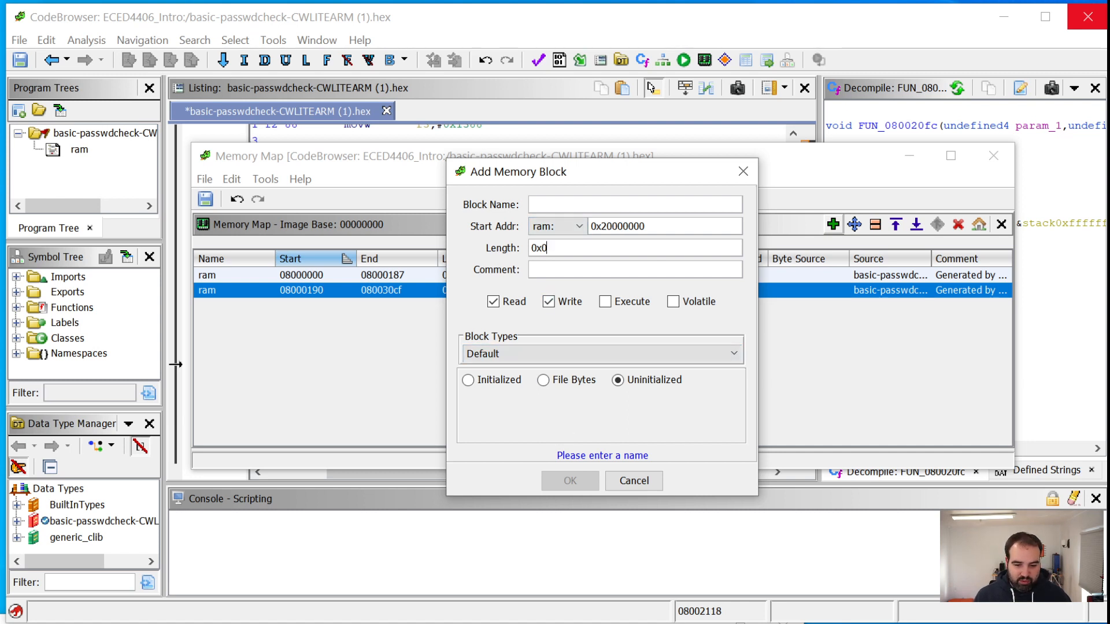
Copy the SRAM end offset 9FFF from the STM32 reference manual and set the new memory block's length to 0x9fff in Ghidra
{"action": "key", "text": "alt+Tab"}
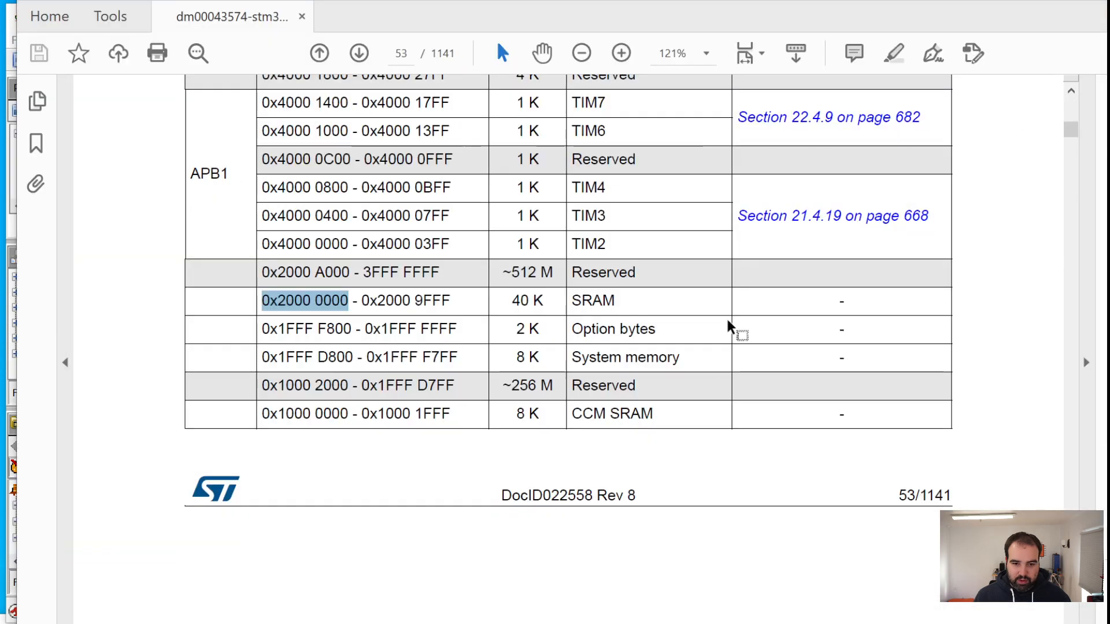
{"action": "left_click_drag", "start_coordinate": [414, 303], "coordinate": [452, 306]}
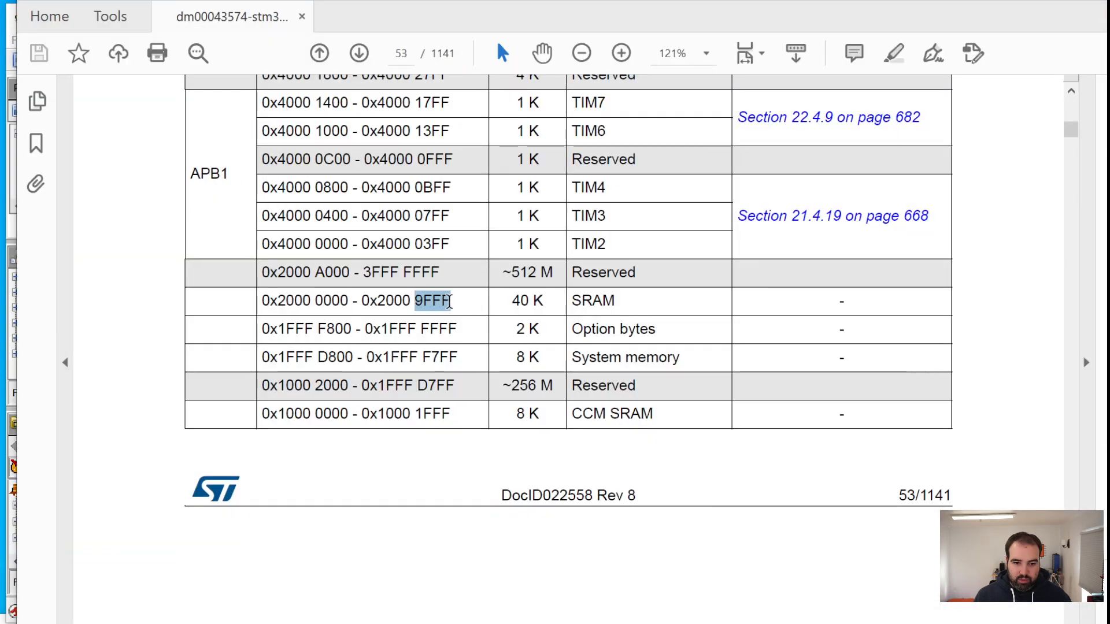
{"action": "right_click", "coordinate": [435, 305]}
{"action": "left_click", "coordinate": [467, 322]}
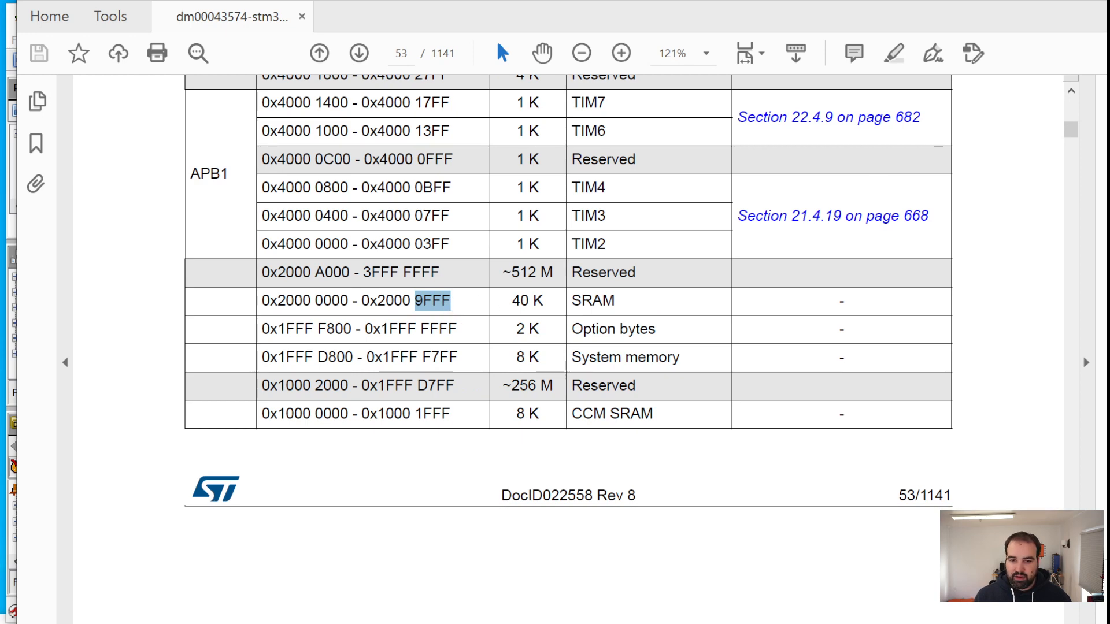
{"action": "key", "text": "alt+Tab"}
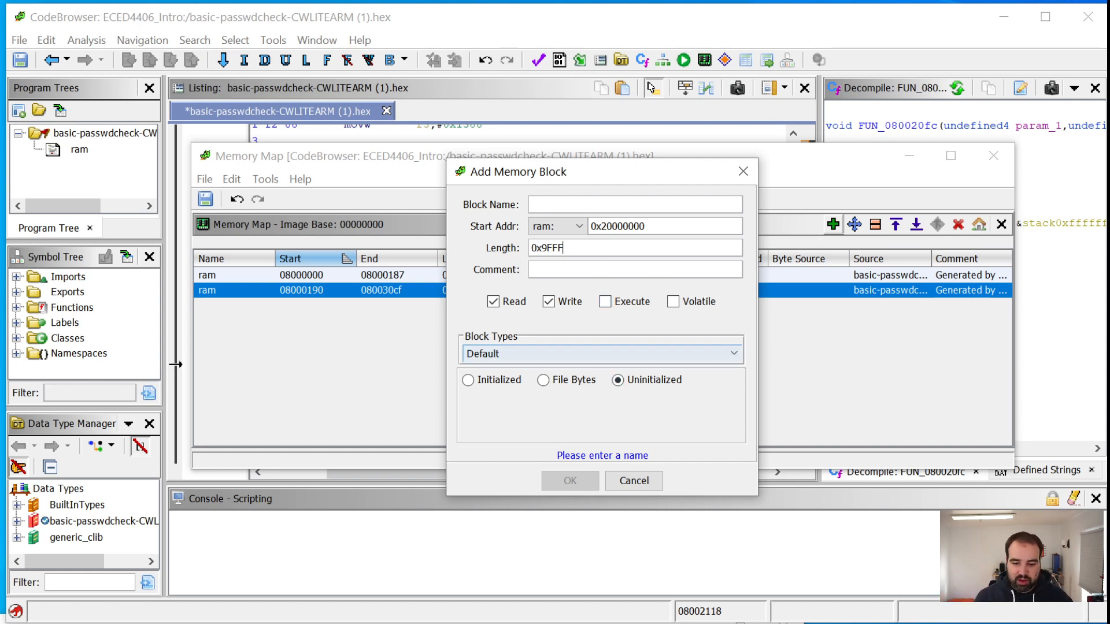
{"action": "key", "text": "alt+Tab"}
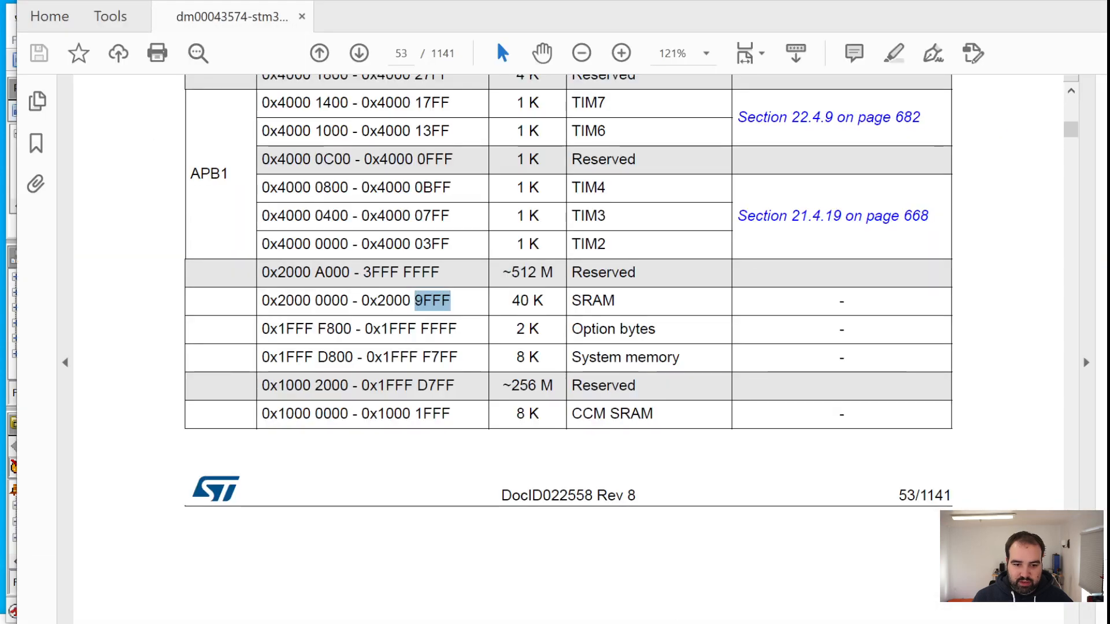
{"action": "key", "text": "alt+Tab"}
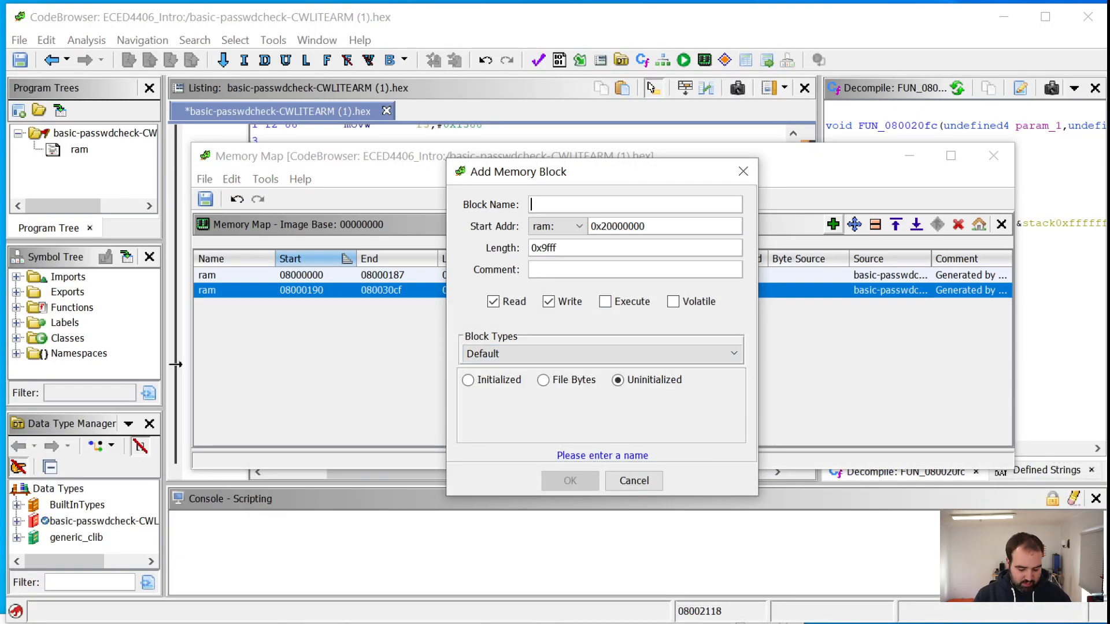
Name the memory block SRAM, enable its execute permission, and add it with the Default block type
{"action": "type", "text": "SRAM"}
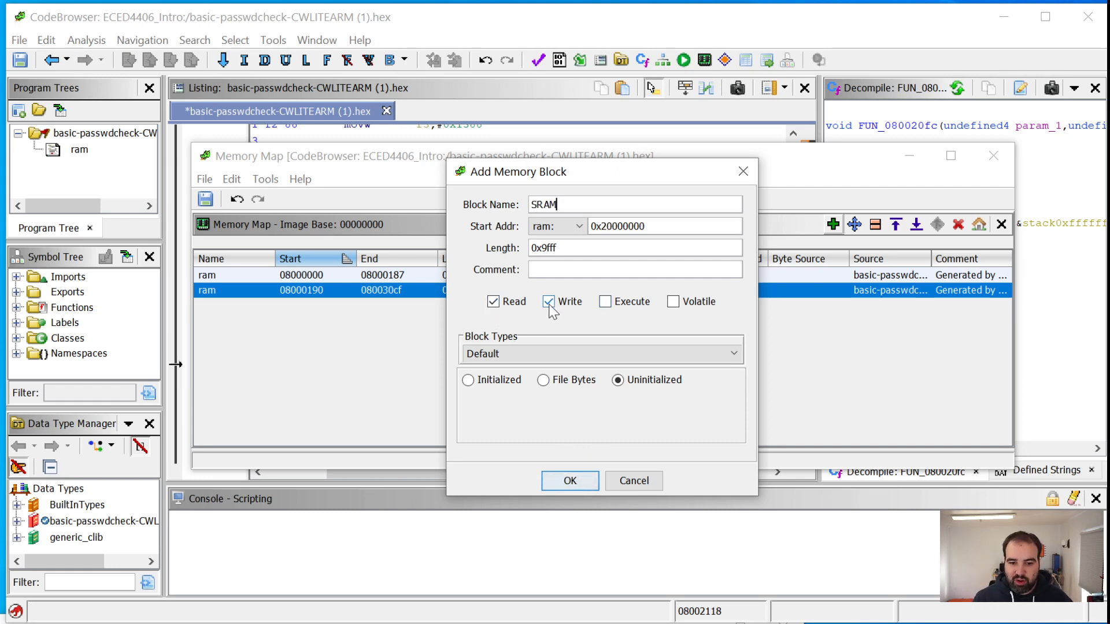
{"action": "left_click", "coordinate": [604, 302]}
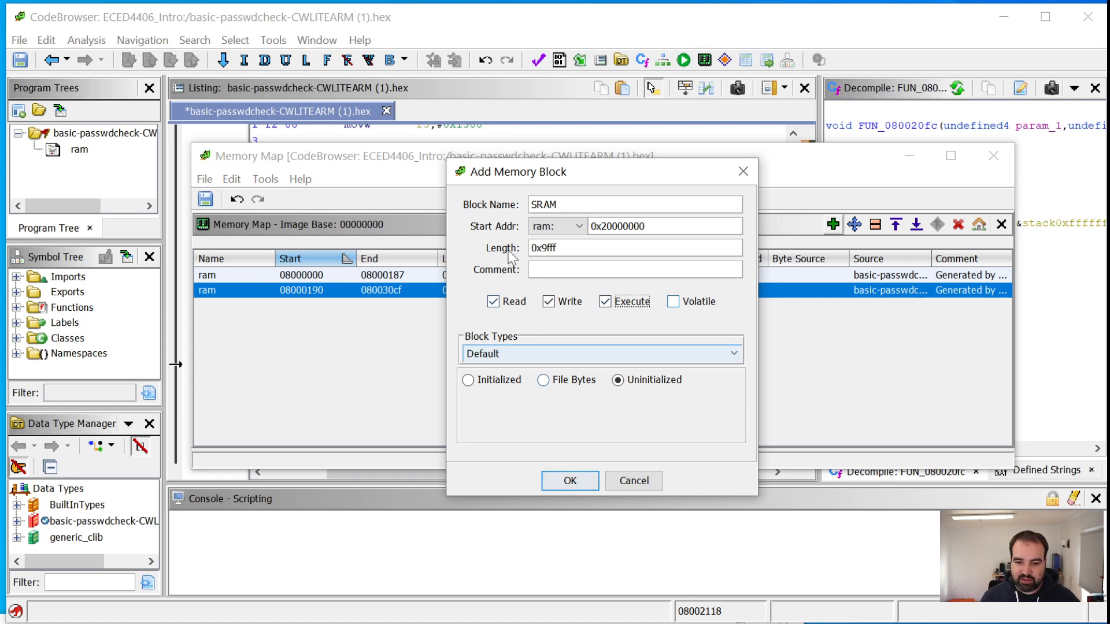
{"action": "left_click", "coordinate": [605, 352]}
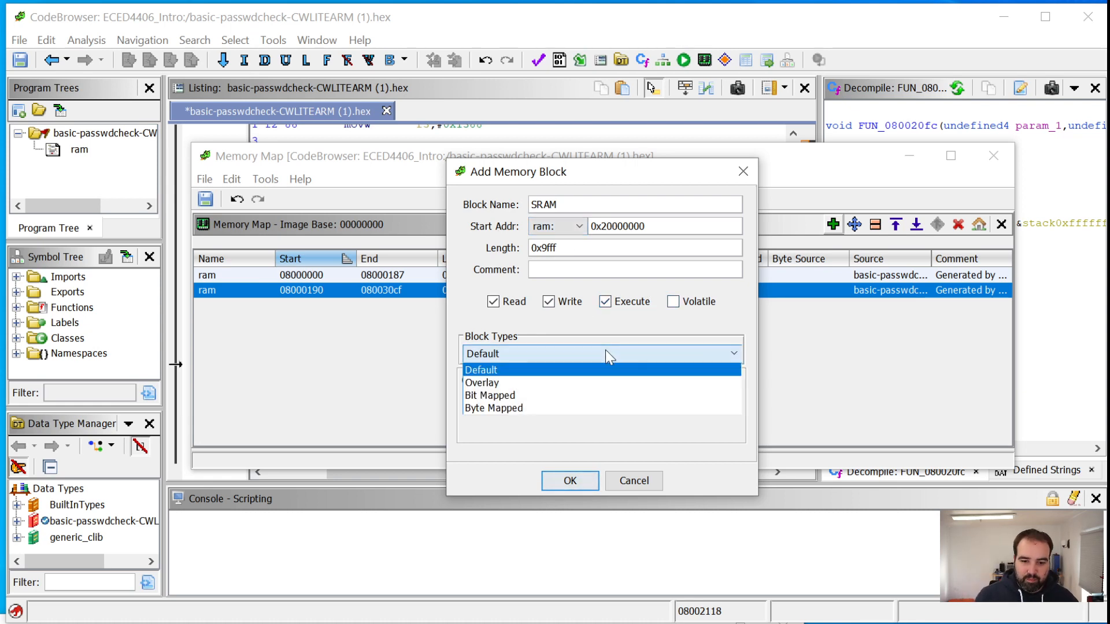
{"action": "left_click", "coordinate": [608, 348]}
{"action": "left_click", "coordinate": [578, 488]}
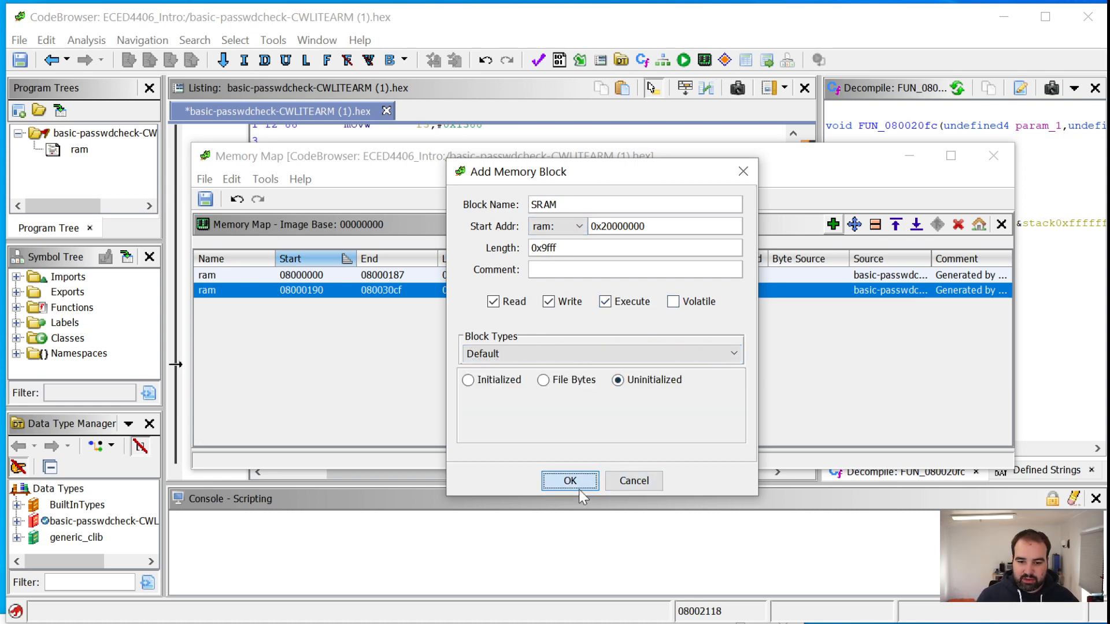
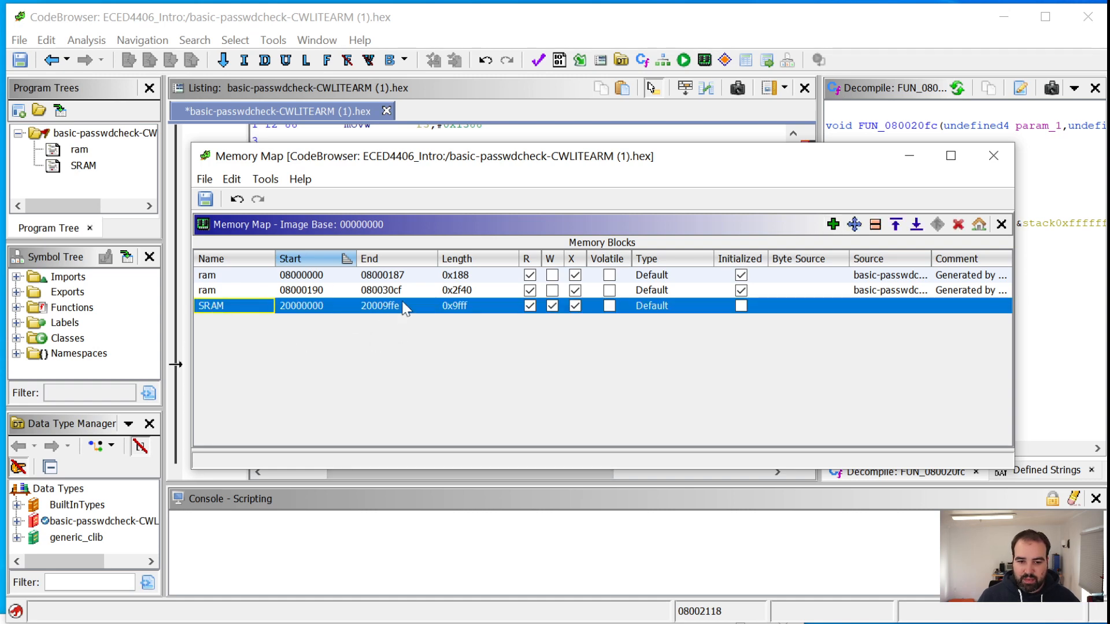
Close the memory map and return to the code listing
{"action": "left_click", "coordinate": [993, 155]}
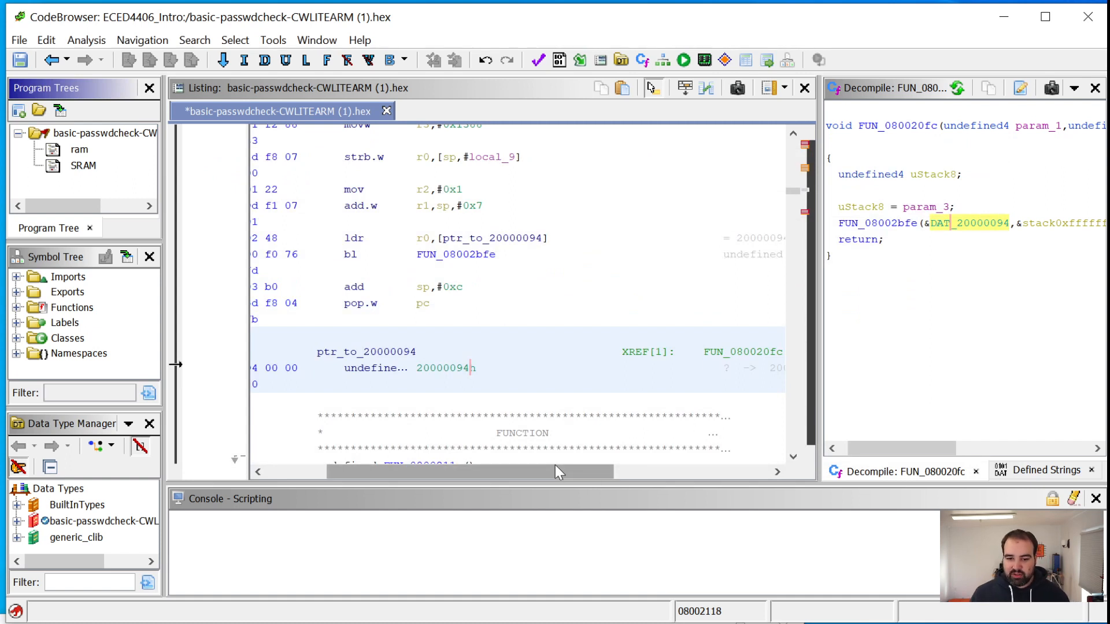
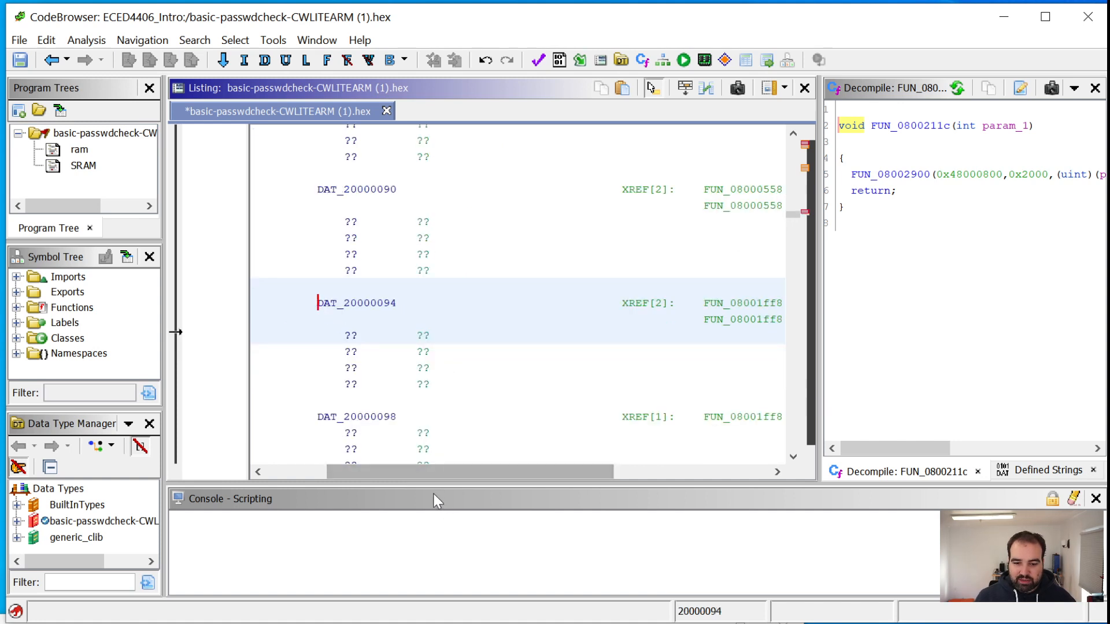
Apply the word data type to the undefined data at address 20000094 in the SRAM listing
{"action": "mouse_move", "coordinate": [429, 471]}
{"action": "left_mouse_down"}
{"action": "mouse_move", "coordinate": [525, 473]}
{"action": "mouse_move", "coordinate": [382, 474]}
{"action": "mouse_move", "coordinate": [463, 466]}
{"action": "mouse_move", "coordinate": [449, 466]}
{"action": "left_mouse_up"}
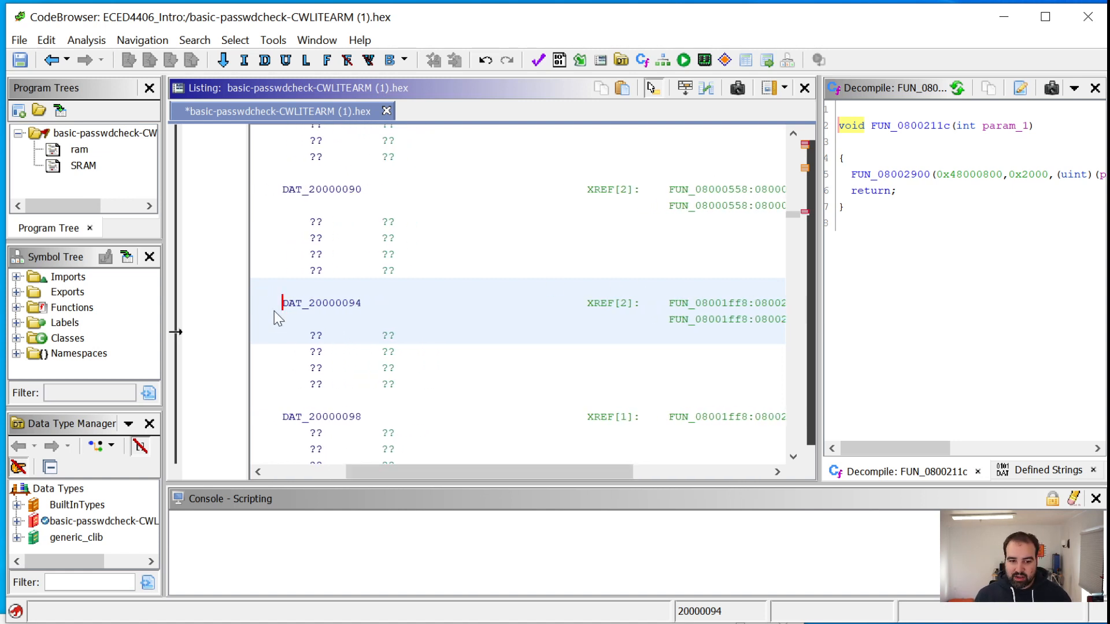
{"action": "left_click_drag", "start_coordinate": [281, 305], "coordinate": [362, 303]}
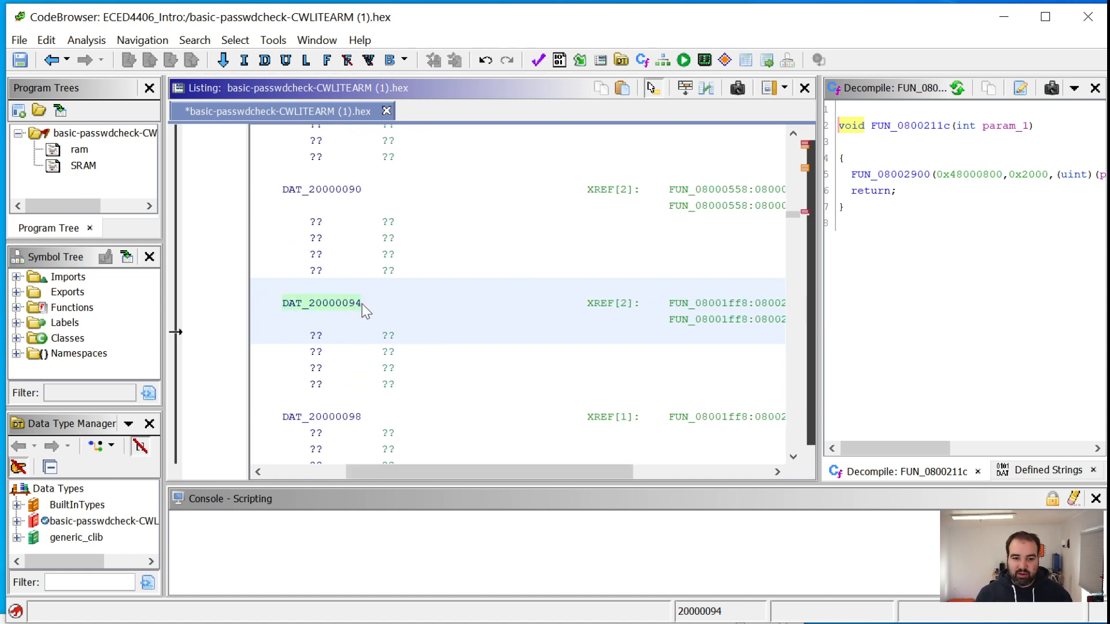
{"action": "left_click_drag", "start_coordinate": [370, 472], "coordinate": [291, 472]}
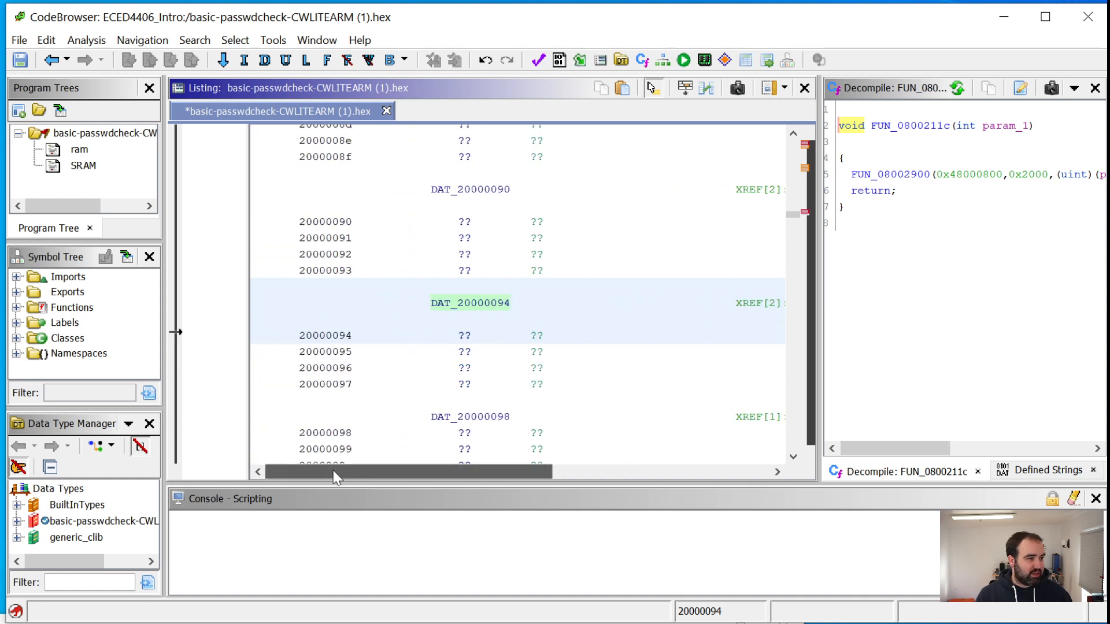
{"action": "left_click_drag", "start_coordinate": [438, 479], "coordinate": [452, 479]}
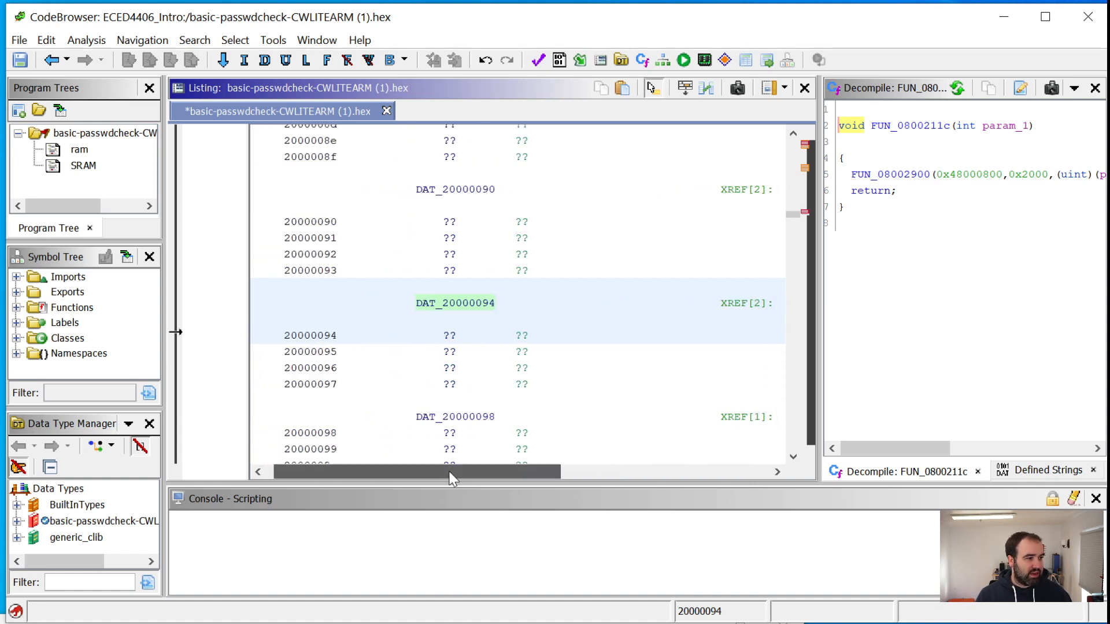
{"action": "right_click", "coordinate": [454, 300]}
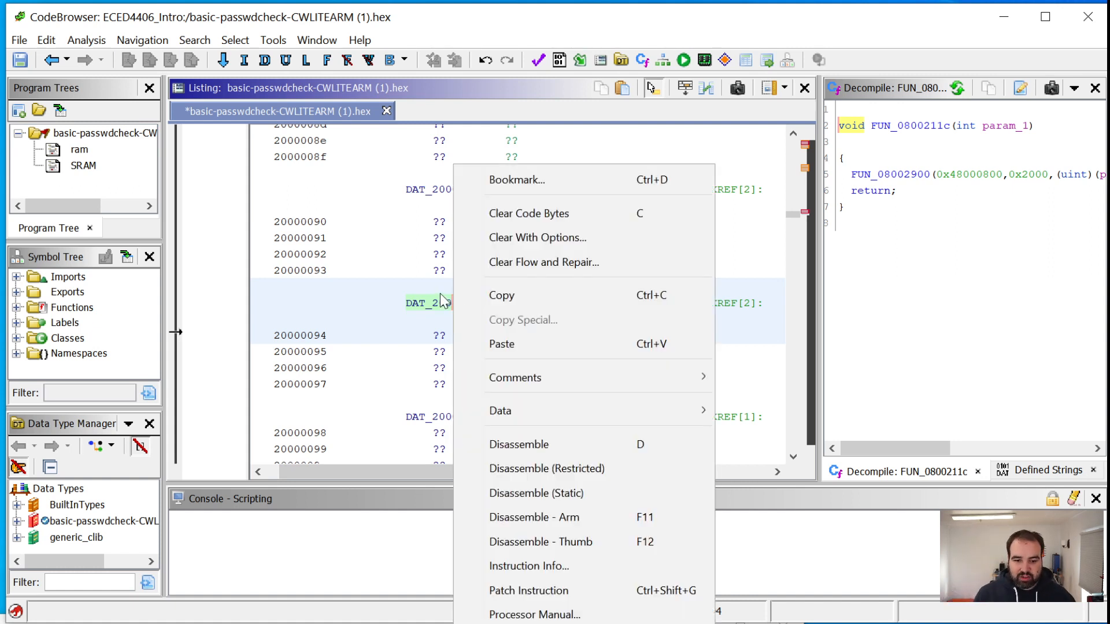
{"action": "mouse_move", "coordinate": [542, 414]}
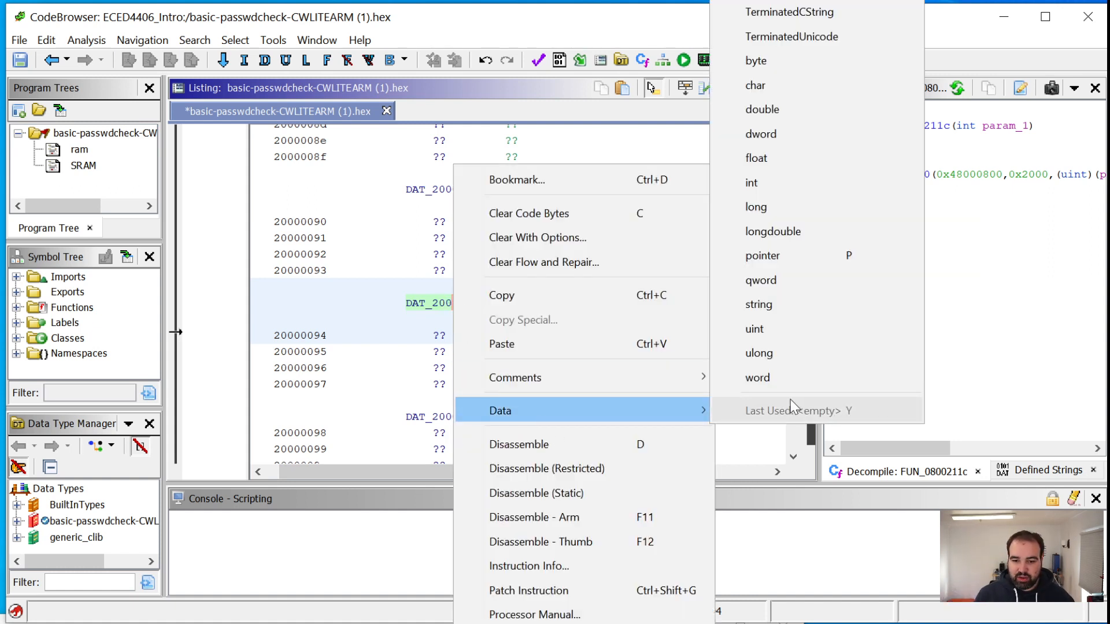
{"action": "left_click", "coordinate": [789, 377]}
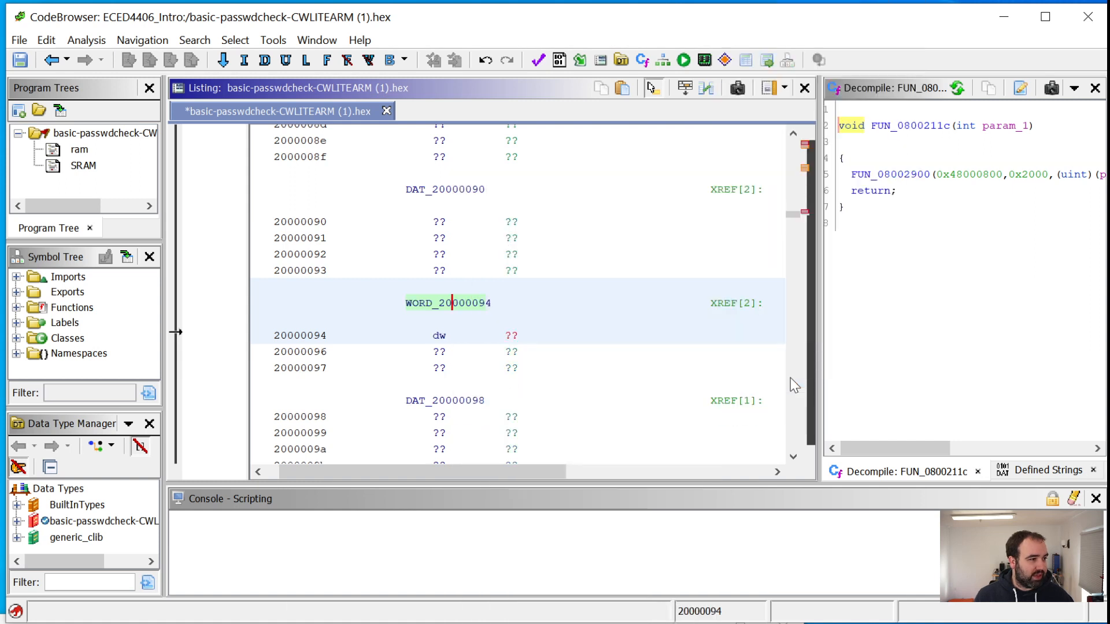
Change the data type at SRAM address 20000094 to int
{"action": "mouse_move", "coordinate": [468, 467]}
{"action": "left_mouse_down"}
{"action": "mouse_move", "coordinate": [607, 470]}
{"action": "mouse_move", "coordinate": [471, 479]}
{"action": "left_mouse_up"}
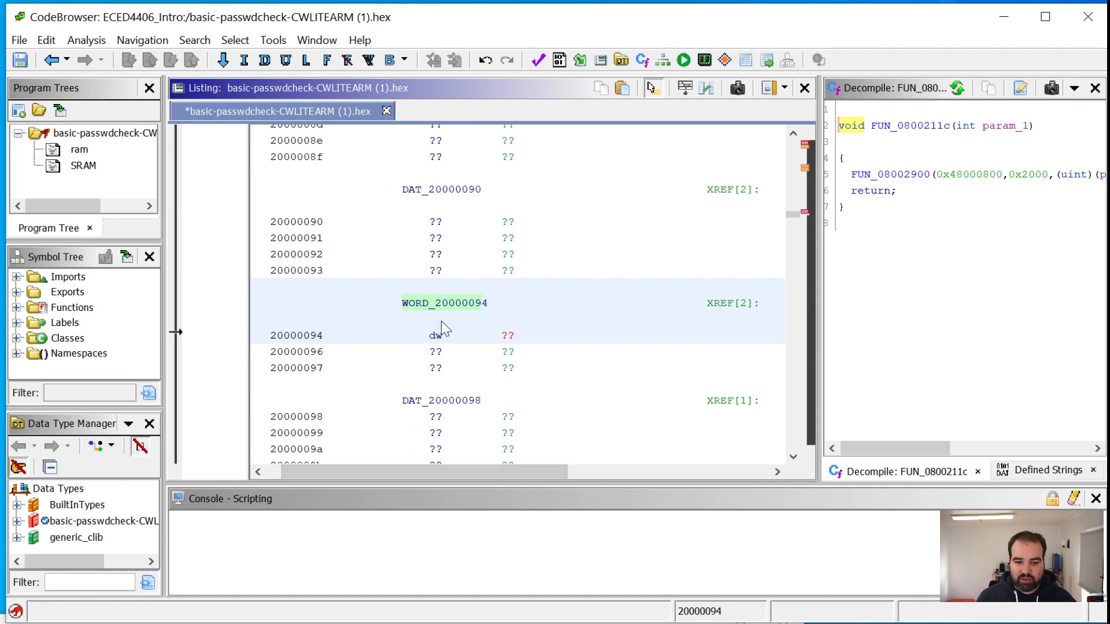
{"action": "right_click", "coordinate": [439, 305]}
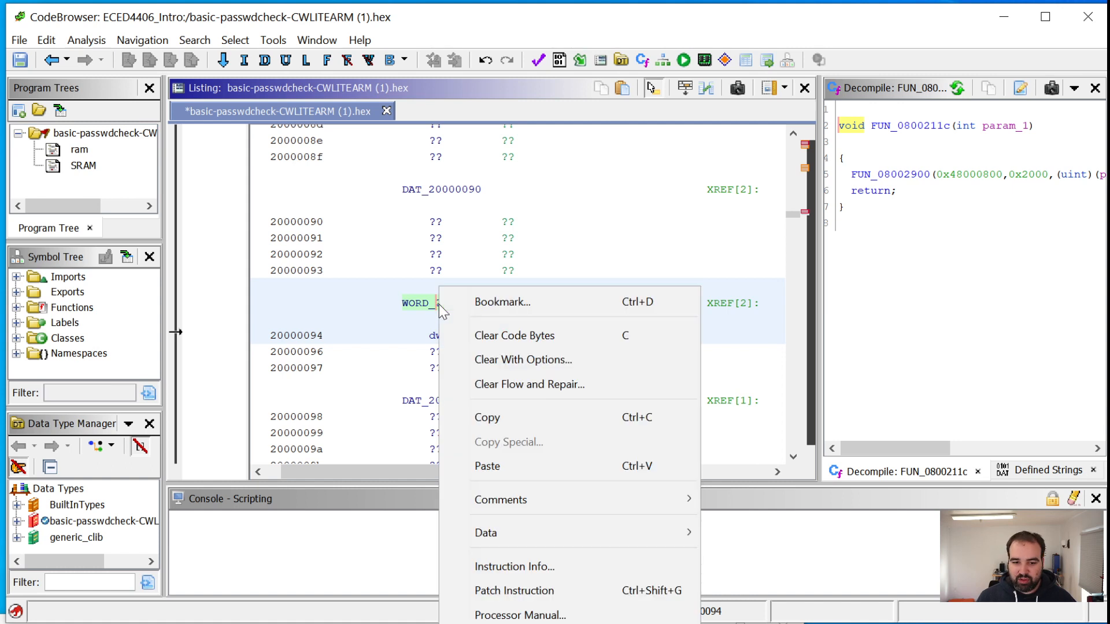
{"action": "mouse_move", "coordinate": [523, 541]}
{"action": "left_click", "coordinate": [746, 253]}
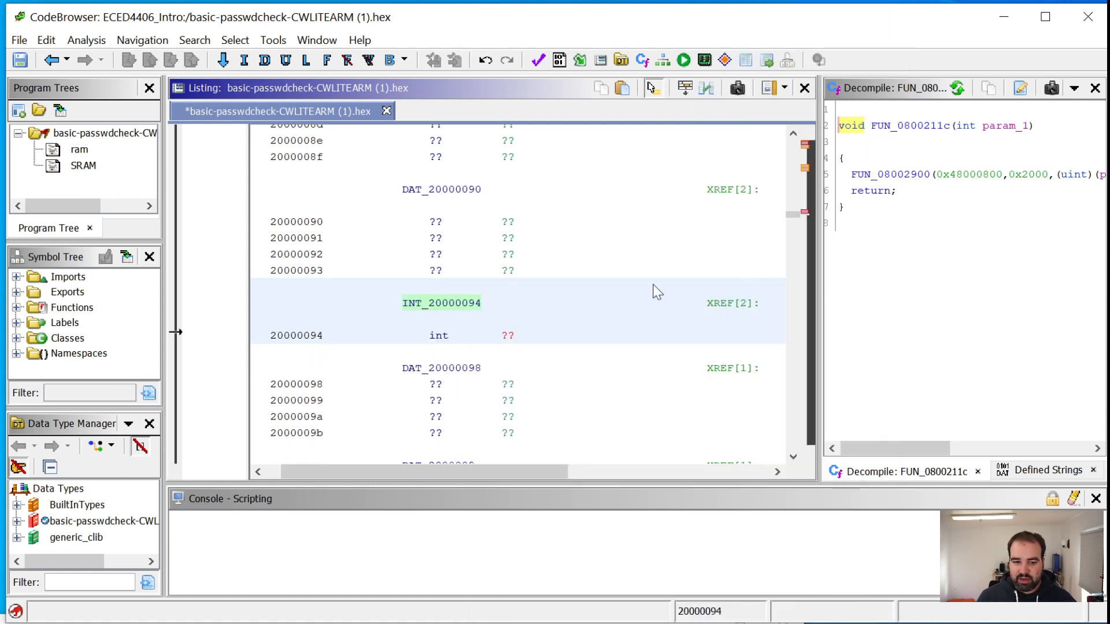
Examine the cross-references to the integer at 20000094 and preview the code at FUN_08001ff8:08002030
{"action": "left_click_drag", "start_coordinate": [429, 477], "coordinate": [560, 464]}
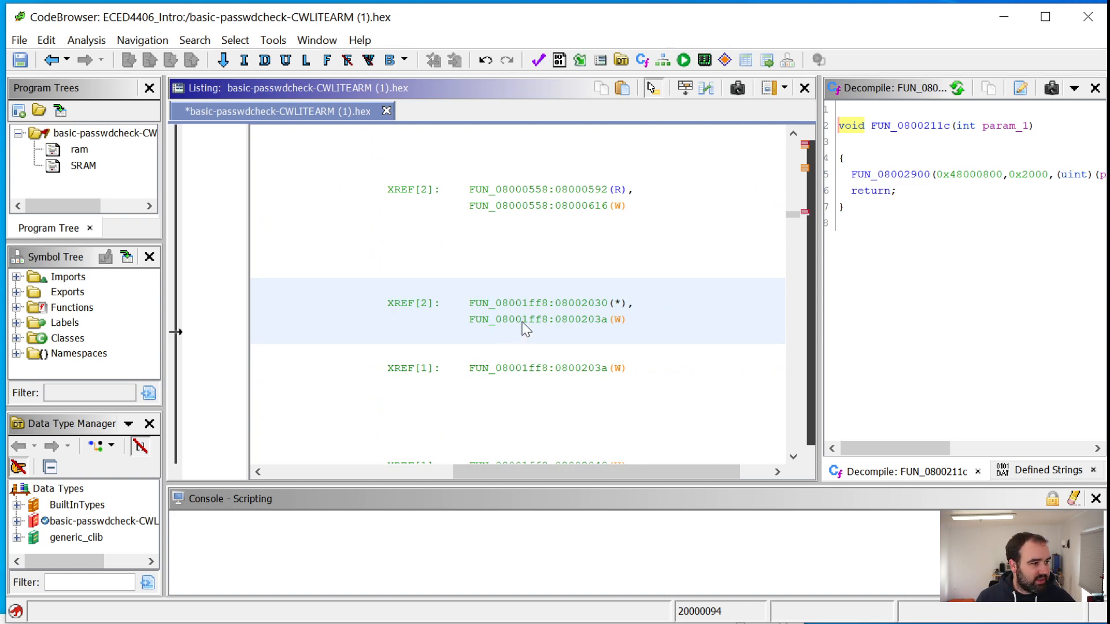
{"action": "mouse_move", "coordinate": [528, 303]}
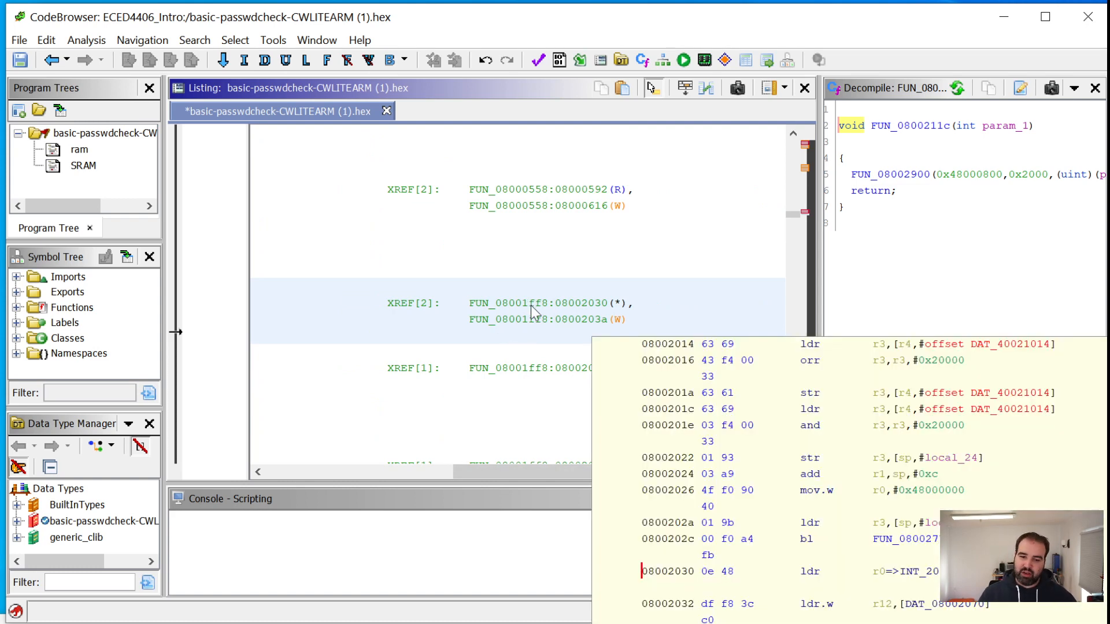
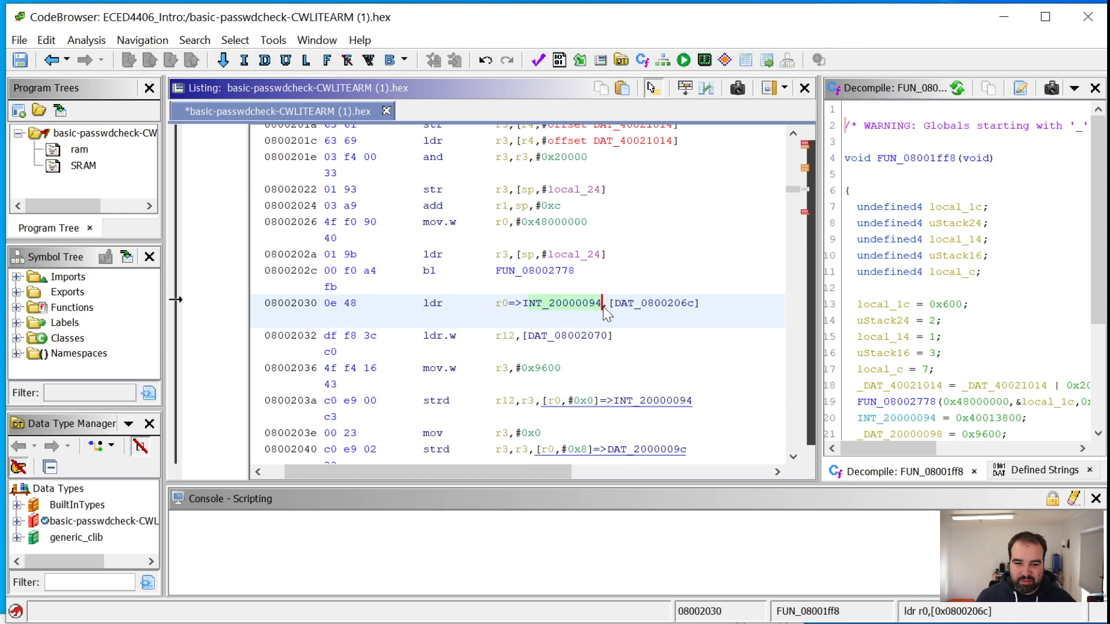
Follow the INT_20000094 reference in the ldr instruction at 08002030 to its definition in the SRAM listing
{"action": "double_click", "coordinate": [554, 305]}
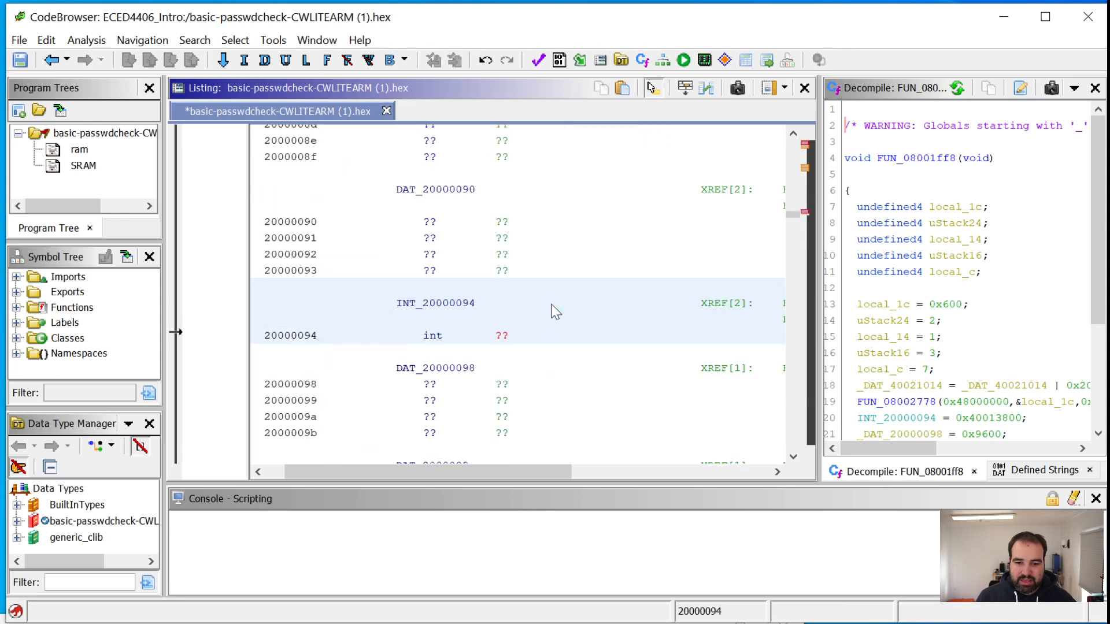
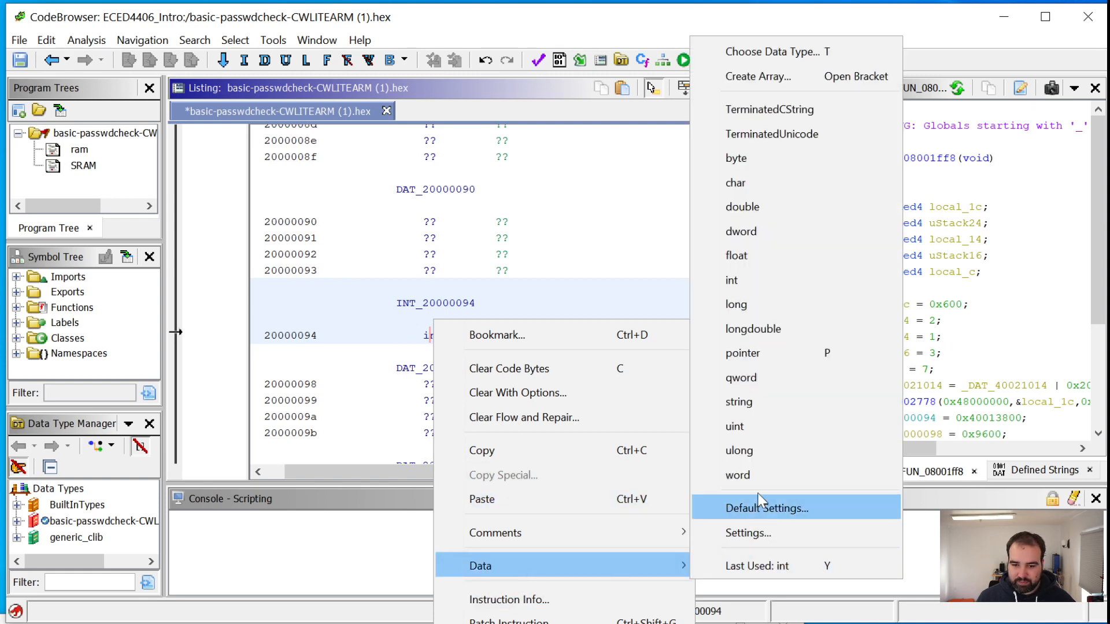
Set the data type at SRAM address 20000094 to word and follow its cross-reference to 08002030 in FUN_08001ff8
{"action": "left_click", "coordinate": [759, 475]}
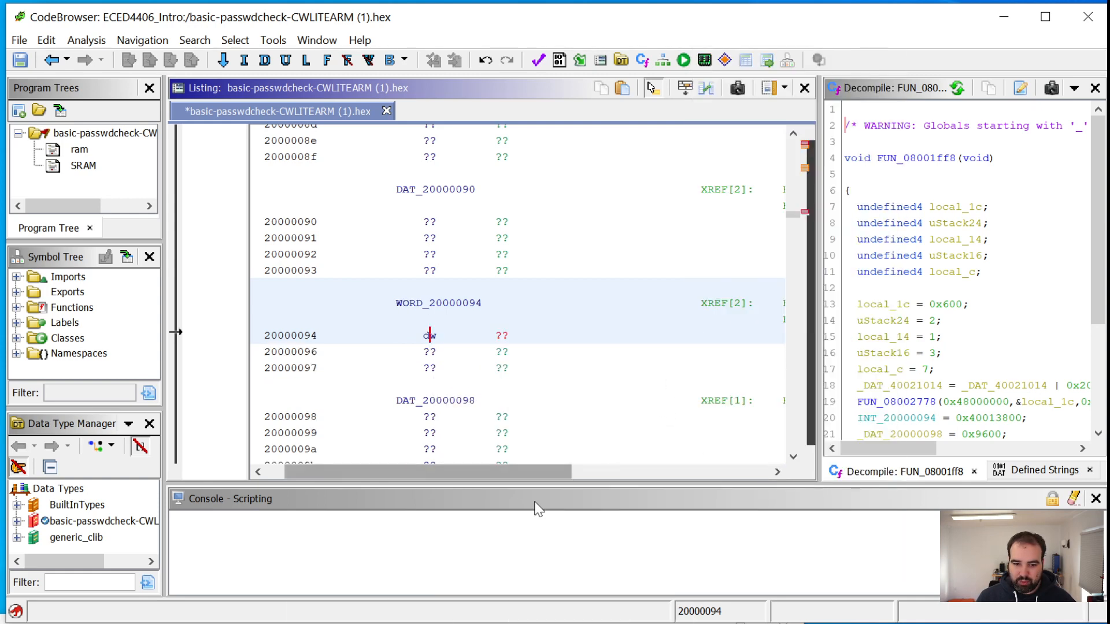
{"action": "left_click_drag", "start_coordinate": [524, 472], "coordinate": [608, 472]}
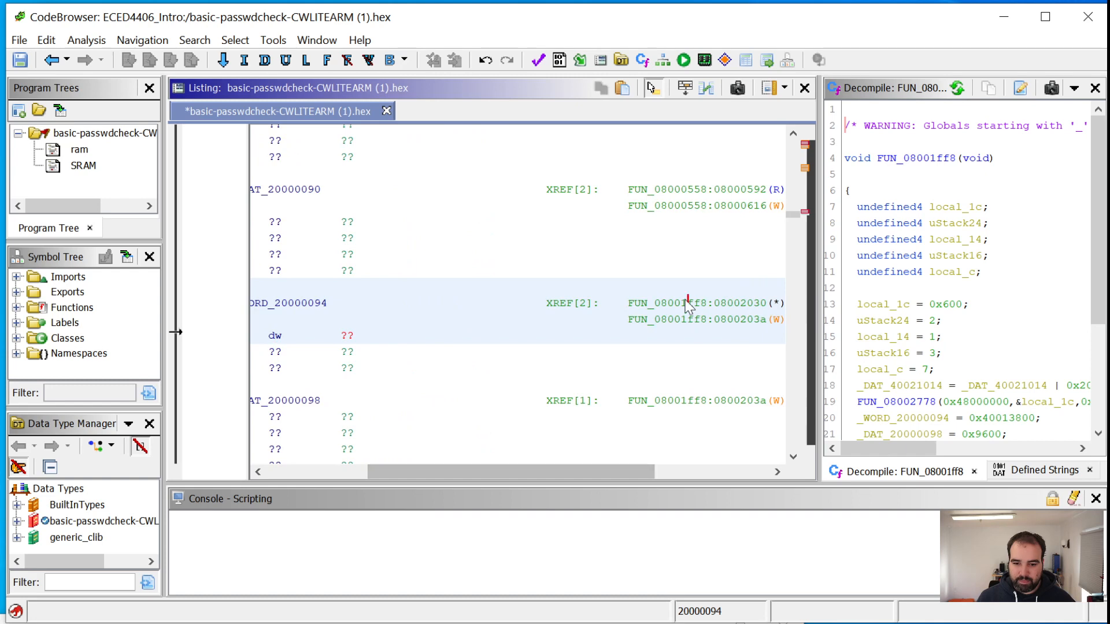
{"action": "double_click", "coordinate": [689, 302]}
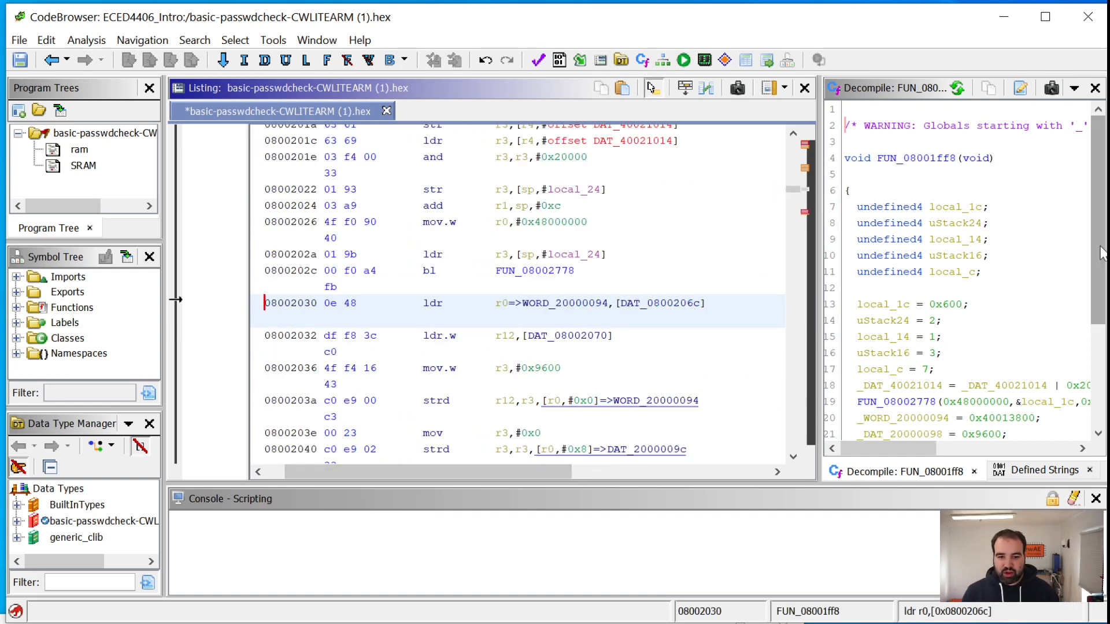
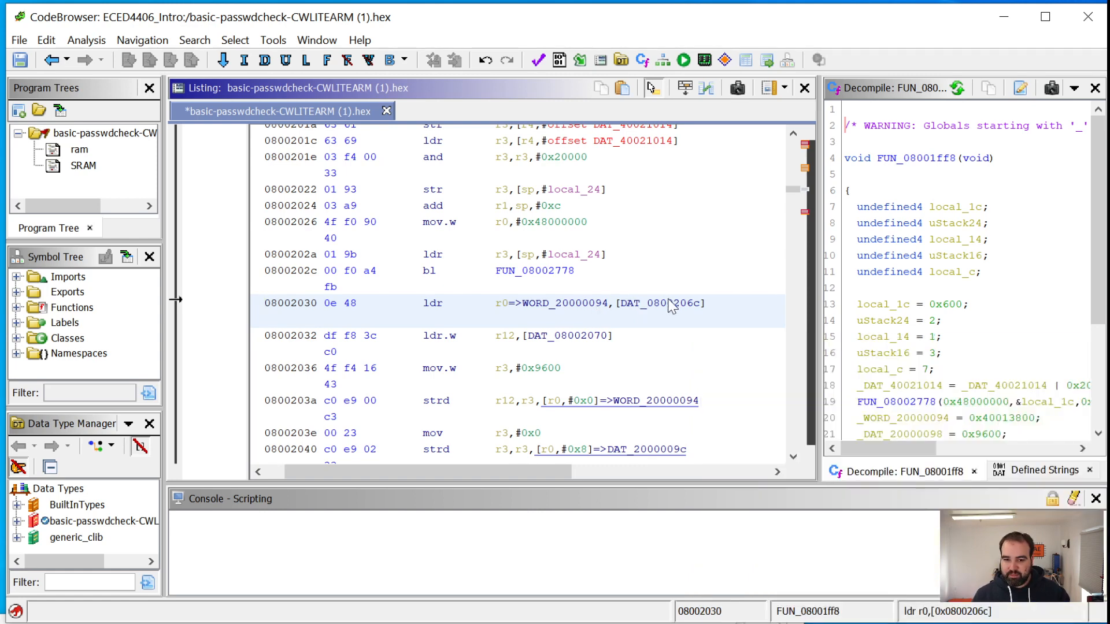
Widen the decompiler view of FUN_08001ff8 so its SRAM assignments and the FUN_08002778 call can be read in full
{"action": "scroll", "coordinate": [966, 290], "scroll_direction": "down", "scroll_amount": 4}
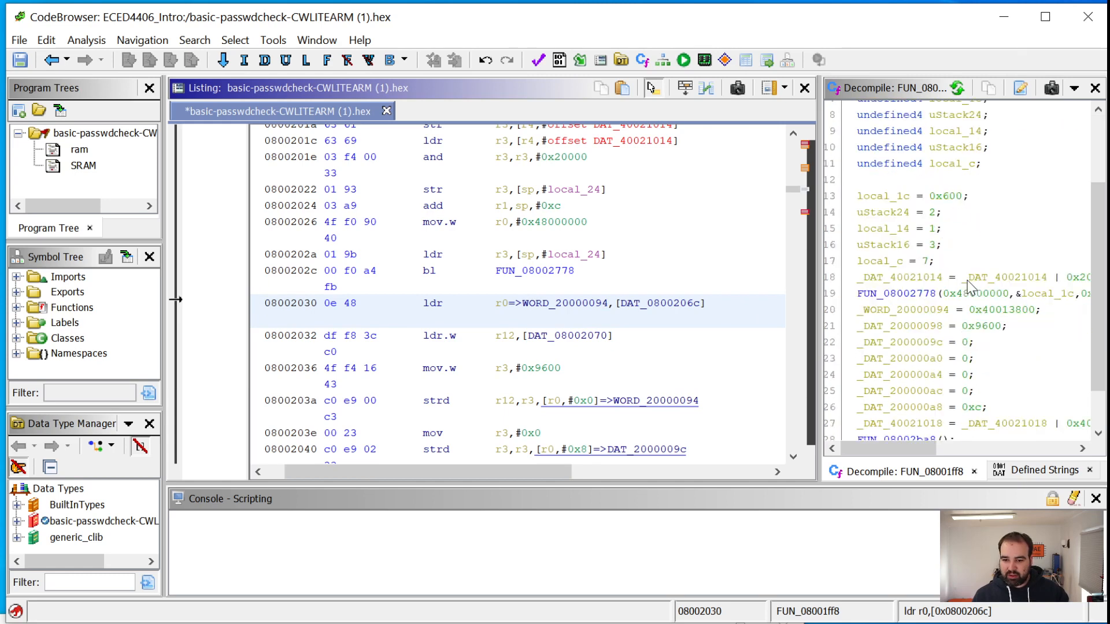
{"action": "scroll", "coordinate": [457, 328], "scroll_direction": "right", "scroll_amount": 2}
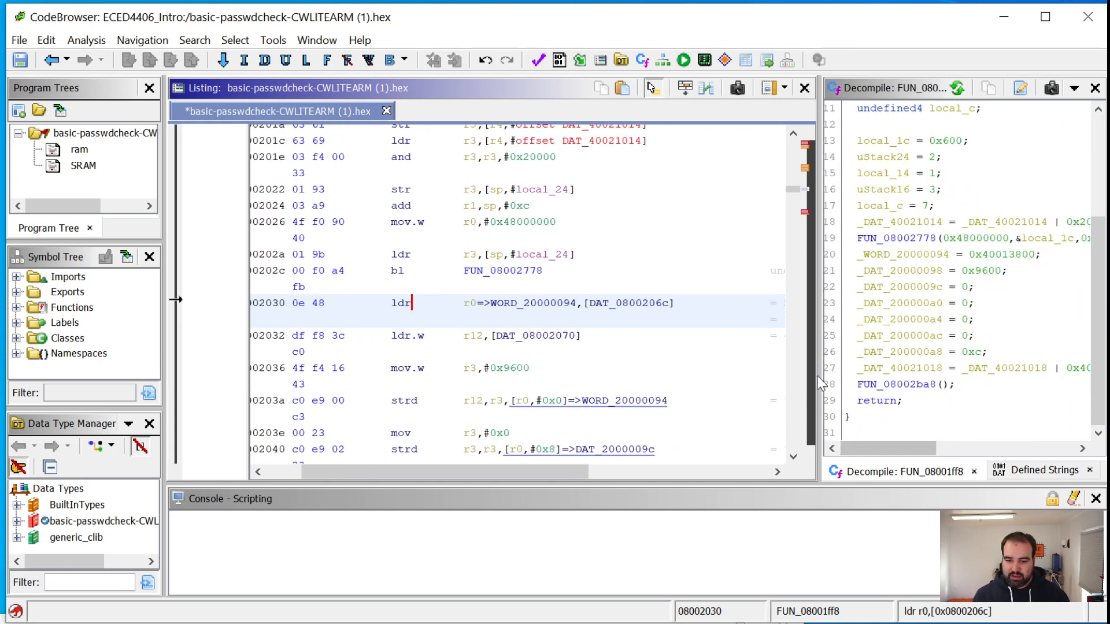
{"action": "left_click_drag", "start_coordinate": [818, 377], "coordinate": [631, 379]}
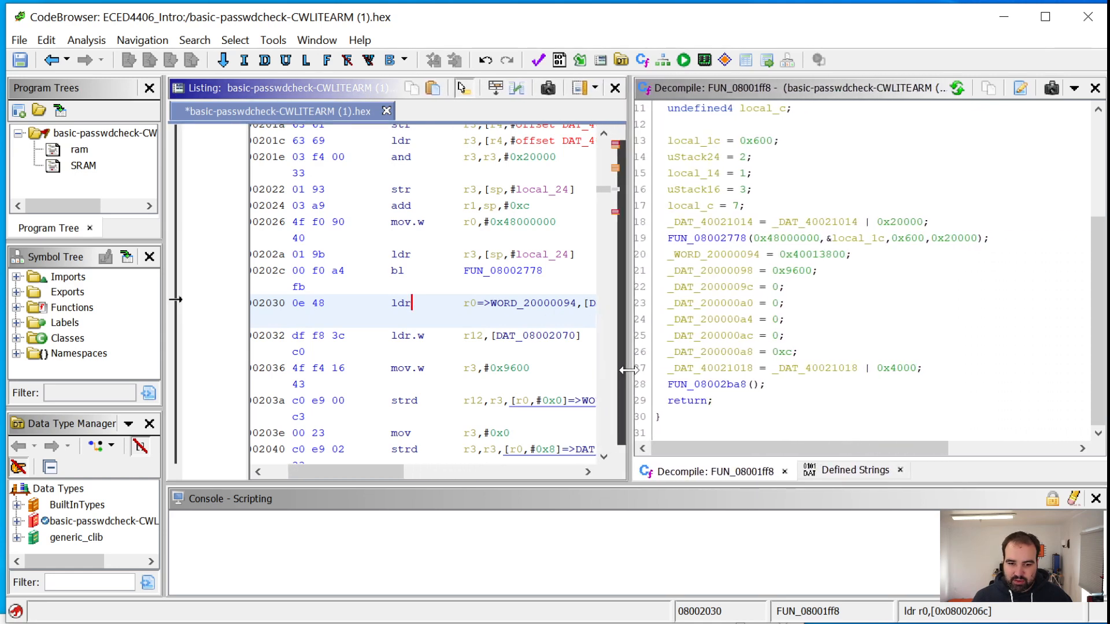
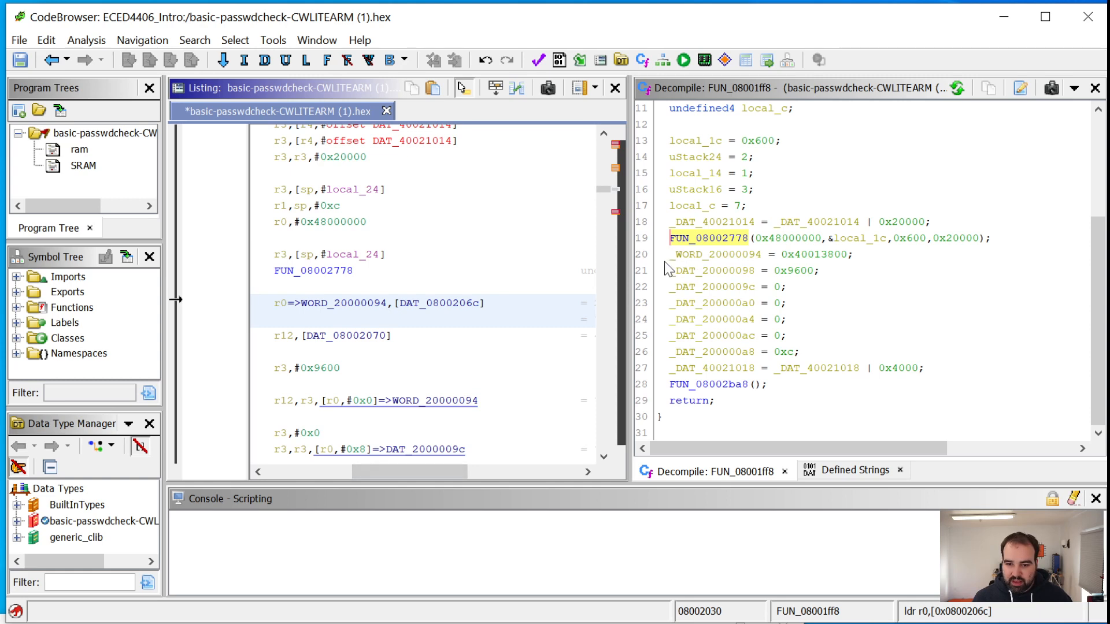
Select the decompiled line assigning 0x40013800 to _WORD_20000094 and examine the matching strd instruction and its operands in the listing
{"action": "left_click_drag", "start_coordinate": [672, 254], "coordinate": [858, 258]}
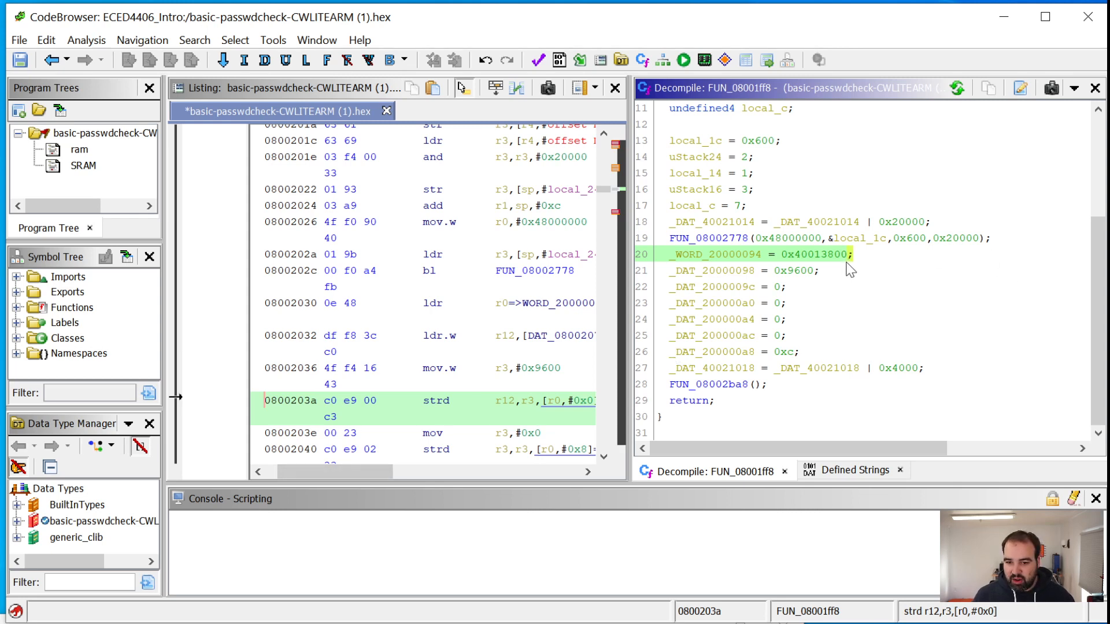
{"action": "left_click_drag", "start_coordinate": [348, 471], "coordinate": [402, 478]}
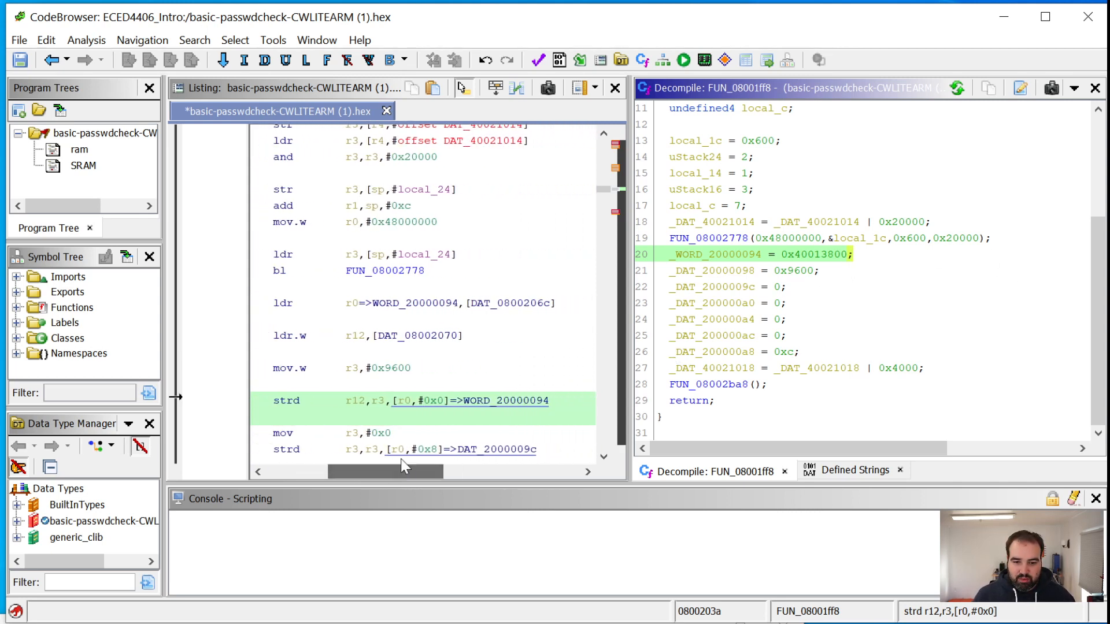
{"action": "scroll", "coordinate": [444, 421], "scroll_direction": "down", "scroll_amount": 3}
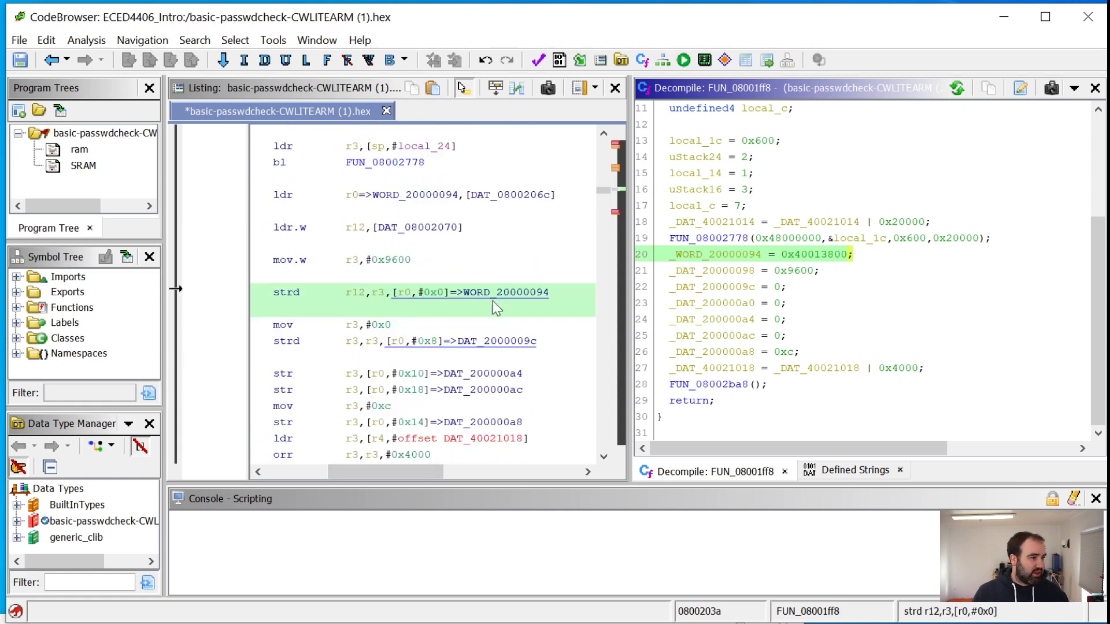
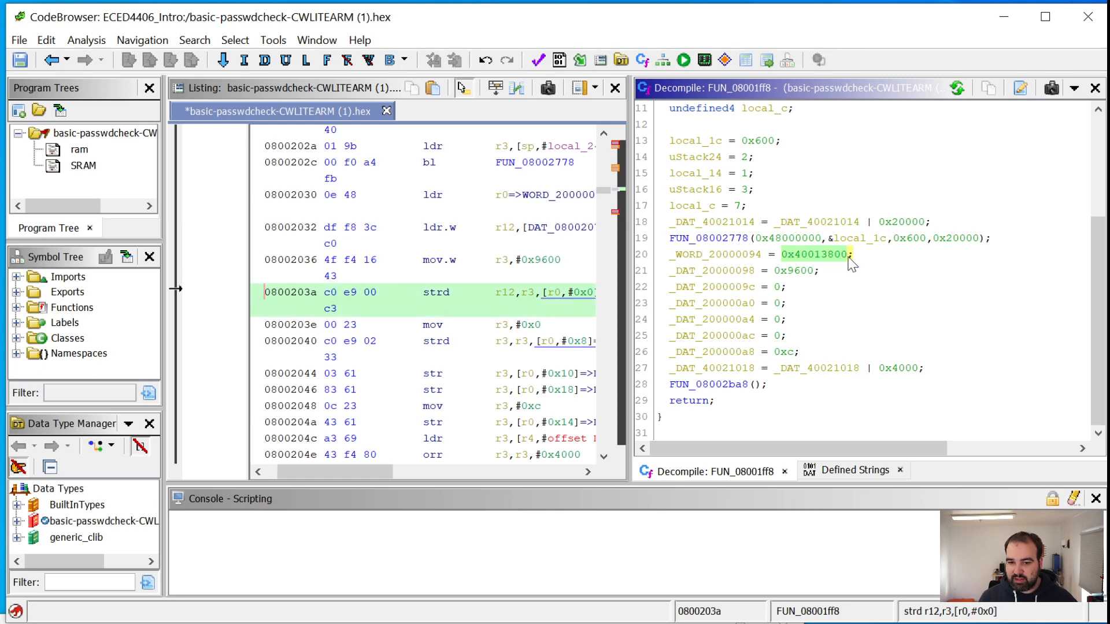
Go to the definition of _WORD_20000094 from the decompiled assignment and examine its cross-references in the listing
{"action": "double_click", "coordinate": [723, 256]}
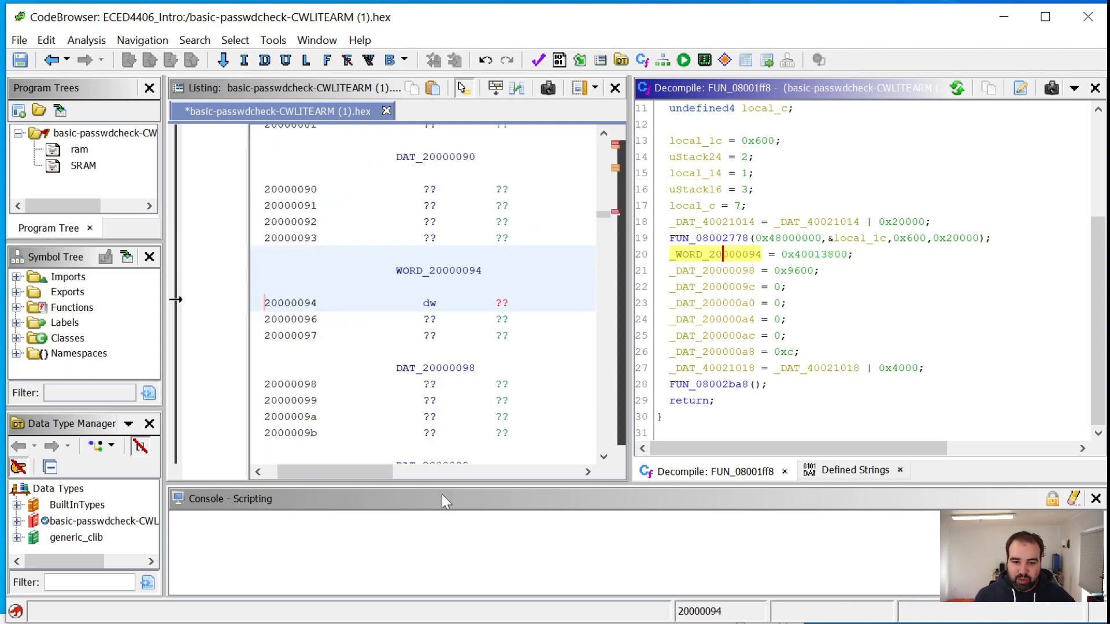
{"action": "left_click_drag", "start_coordinate": [340, 474], "coordinate": [475, 469]}
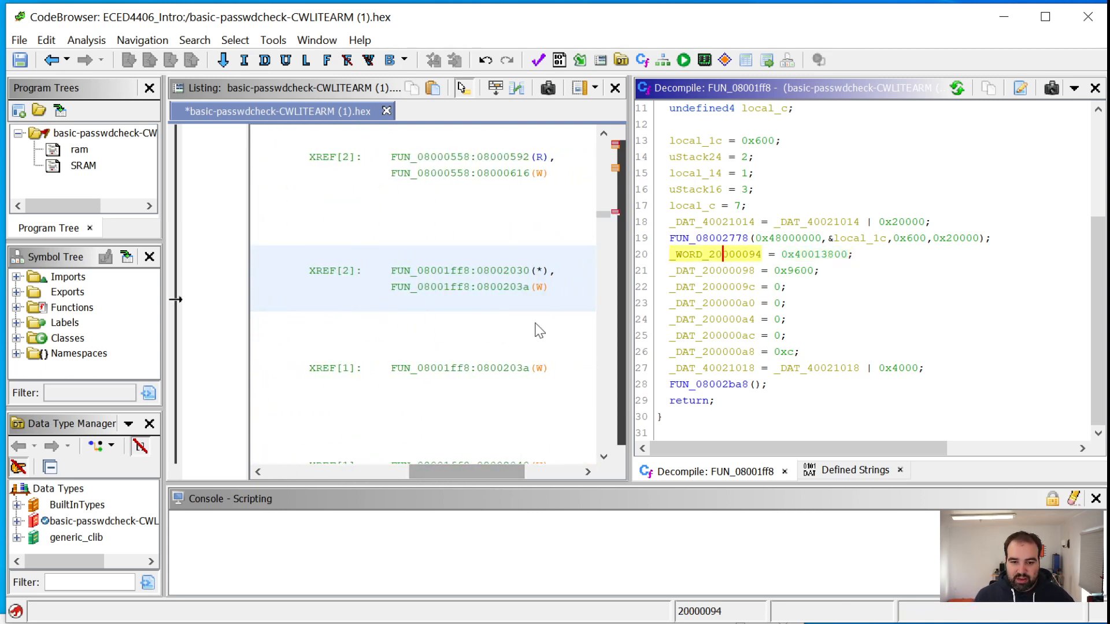
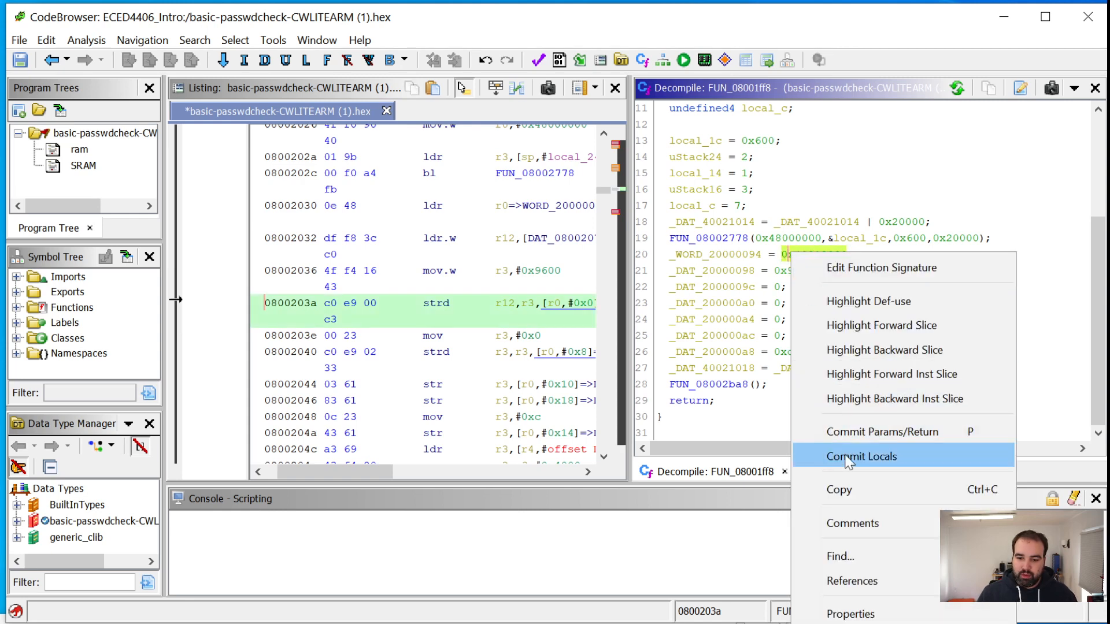
Copy the constant 0x40013800 from the decompiled assignment and select the _WORD_20000094 variable that receives it
{"action": "left_click", "coordinate": [845, 489]}
{"action": "left_click", "coordinate": [726, 259]}
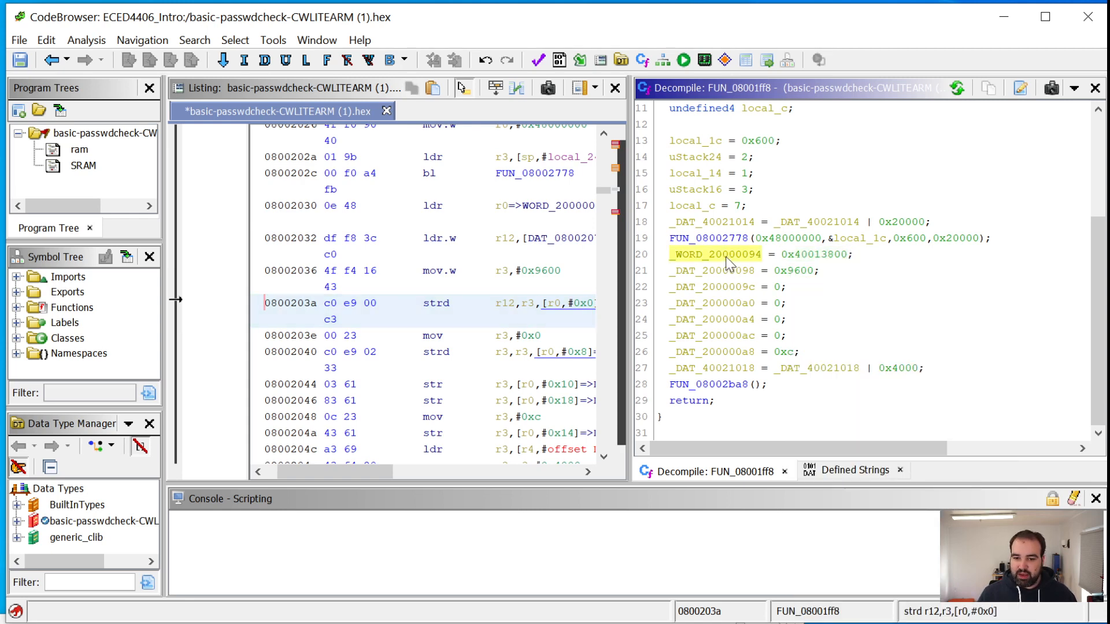
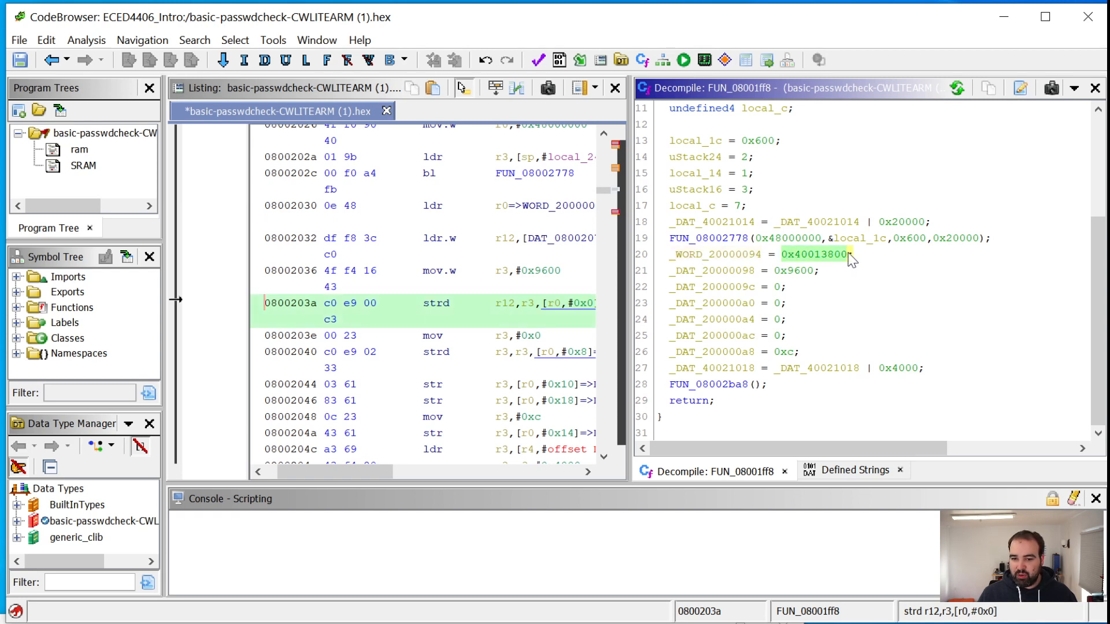
Go to the definition of _WORD_20000094 in the listing from its decompiled assignment
{"action": "double_click", "coordinate": [717, 256]}
{"action": "right_click", "coordinate": [471, 276]}
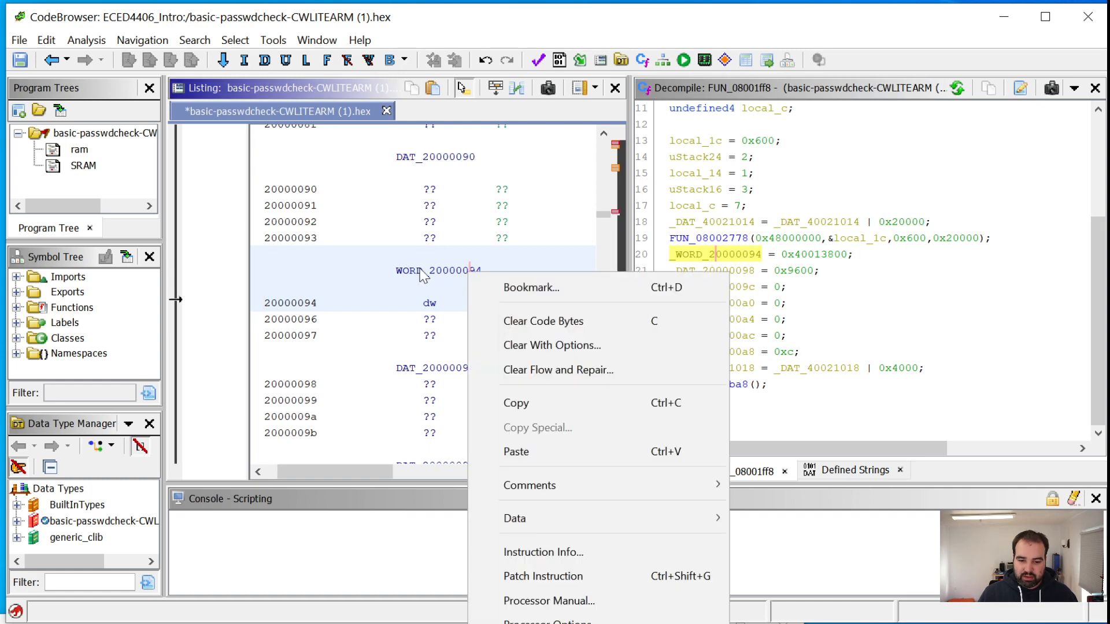
{"action": "key", "text": "l"}
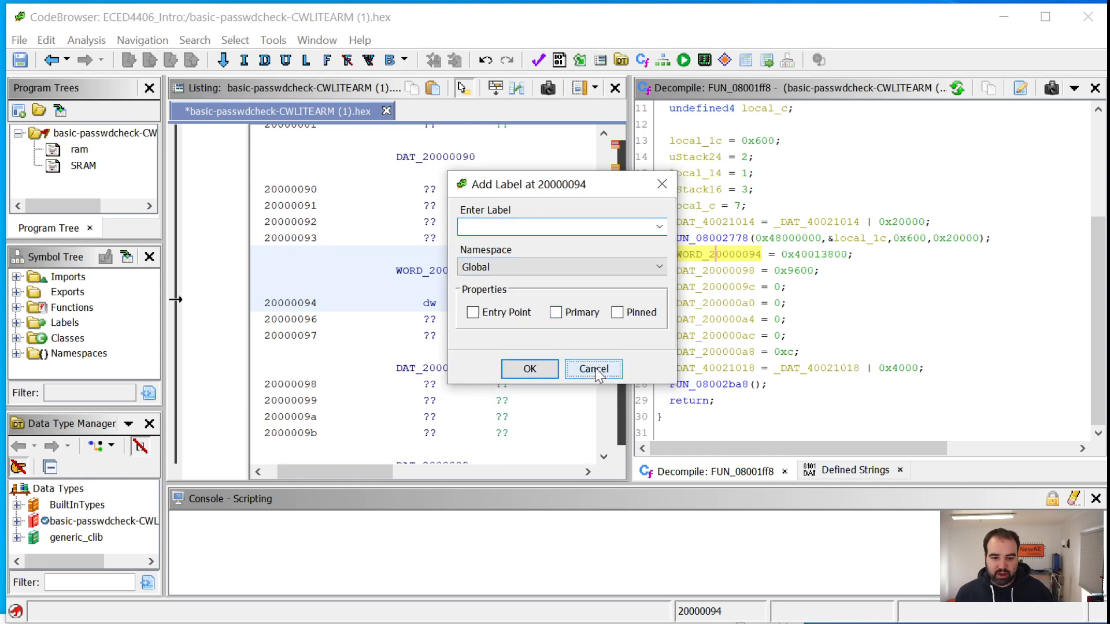
{"action": "left_click", "coordinate": [589, 368]}
{"action": "right_click", "coordinate": [456, 261]}
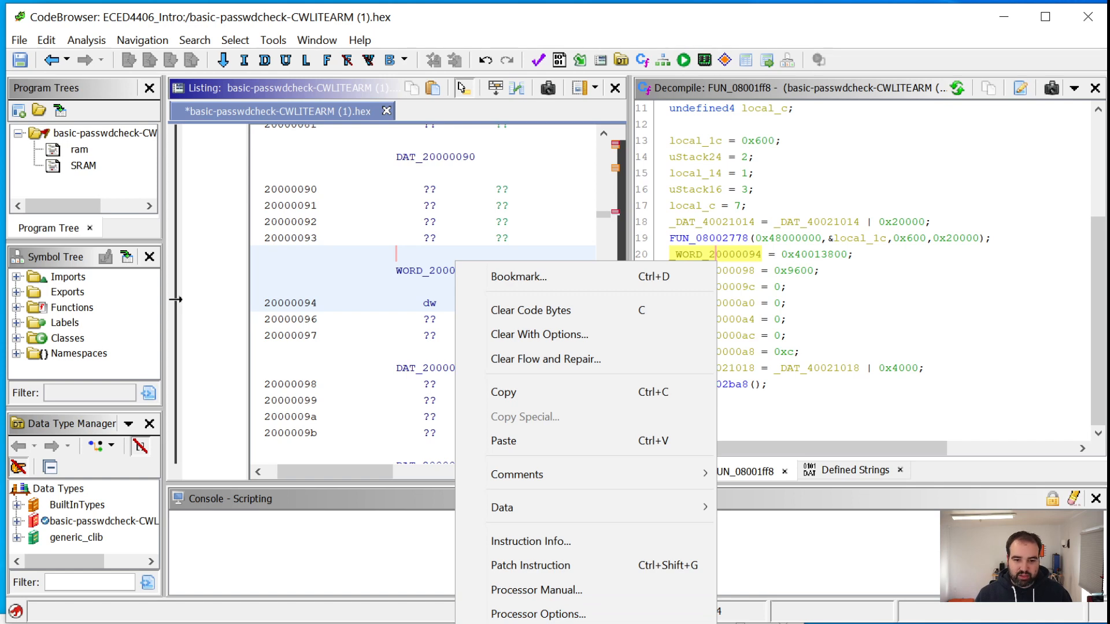
{"action": "key", "text": "Escape"}
Label address 20000094 as CONST_40013800 in the Global namespace, reusing the copied constant without its 0x prefix
{"action": "key", "text": "l"}
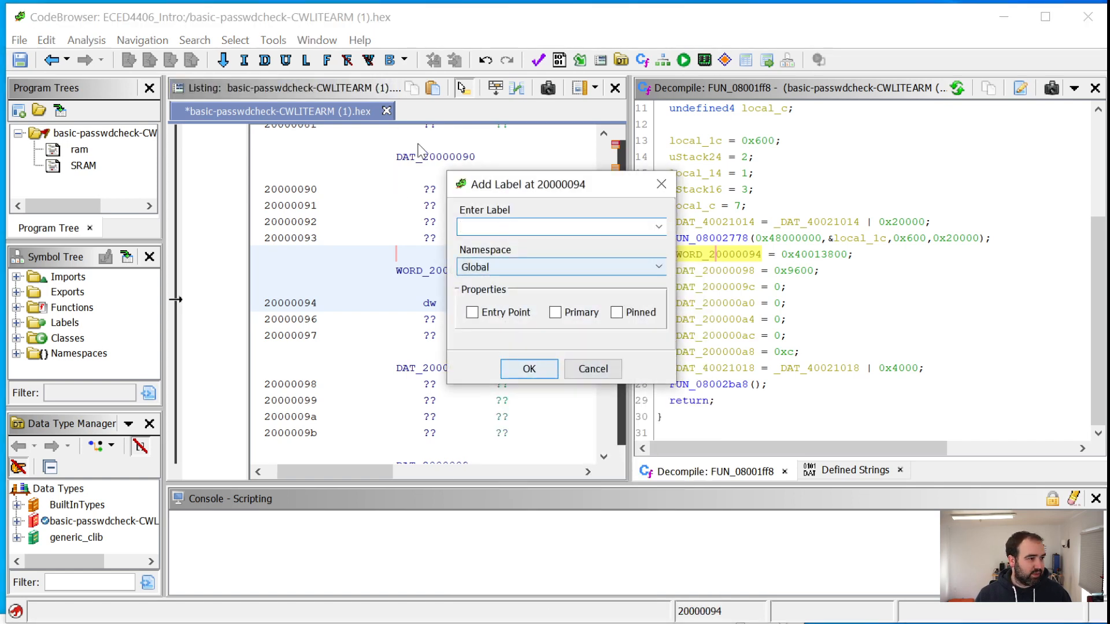
{"action": "type", "text": "0x40013800"}
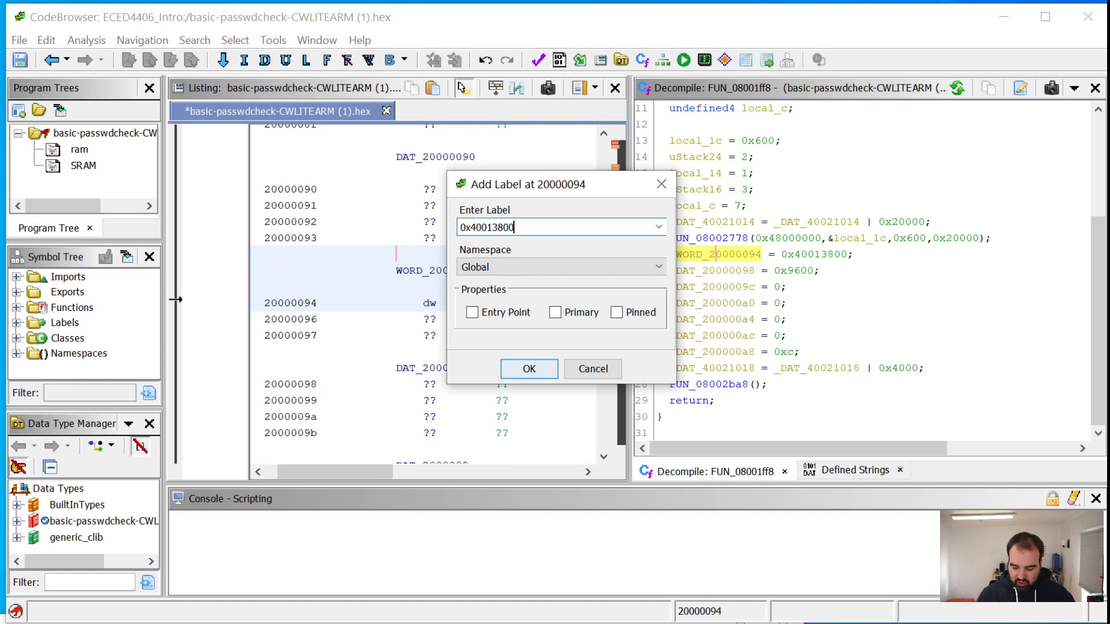
{"action": "key", "text": "Delete"}
{"action": "key", "text": "Delete"}
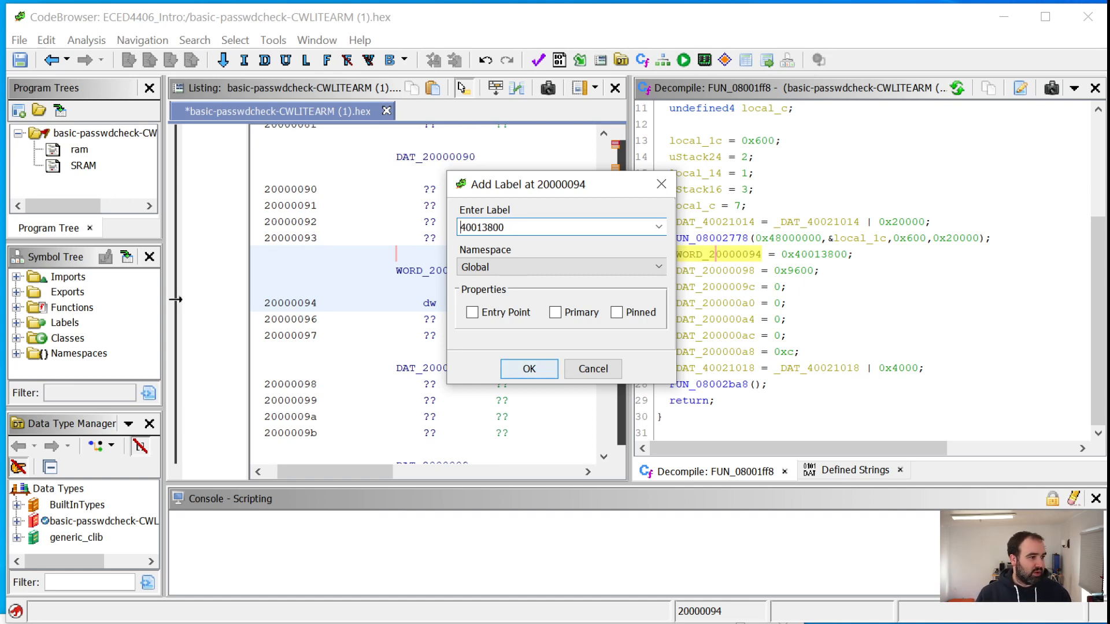
{"action": "type", "text": "F"}
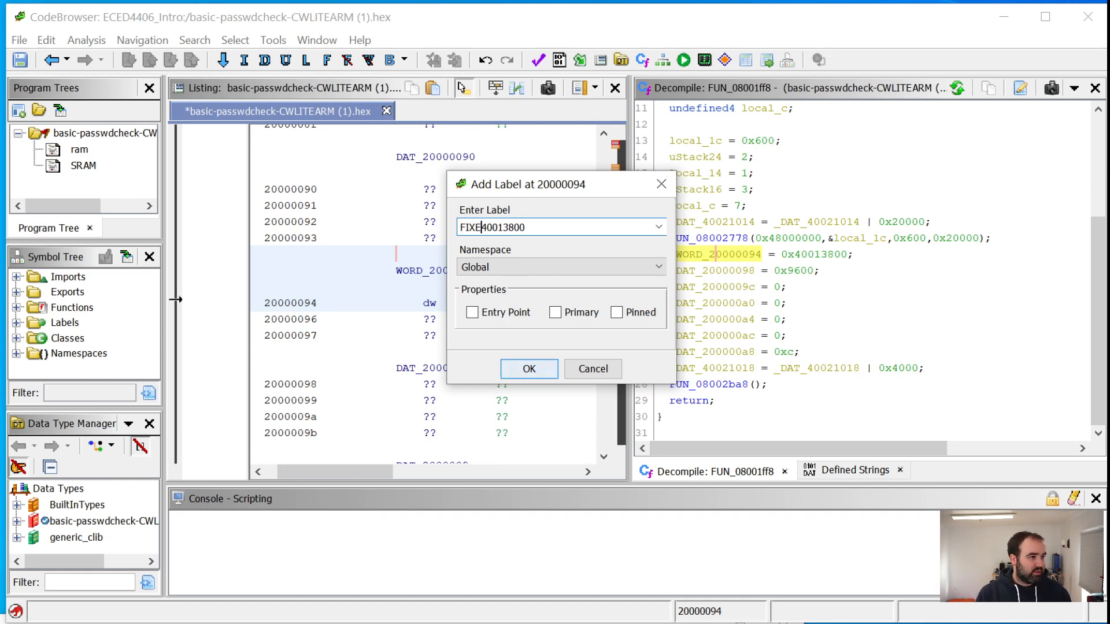
{"action": "key", "text": "BackSpace"}
{"action": "type", "text": "CONST_"}
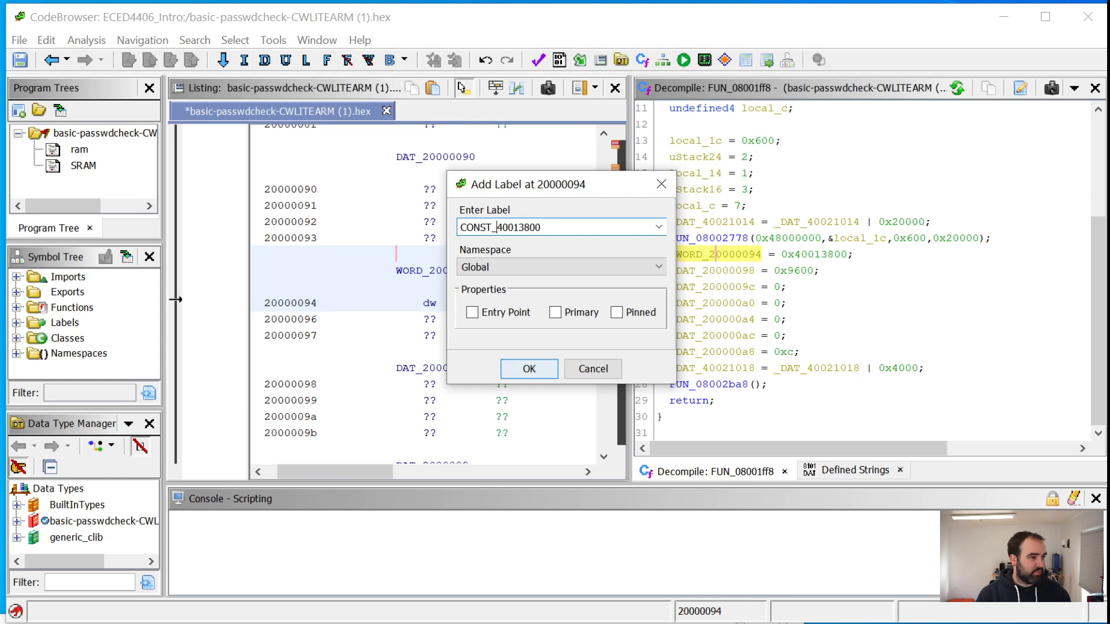
{"action": "left_click", "coordinate": [529, 369]}
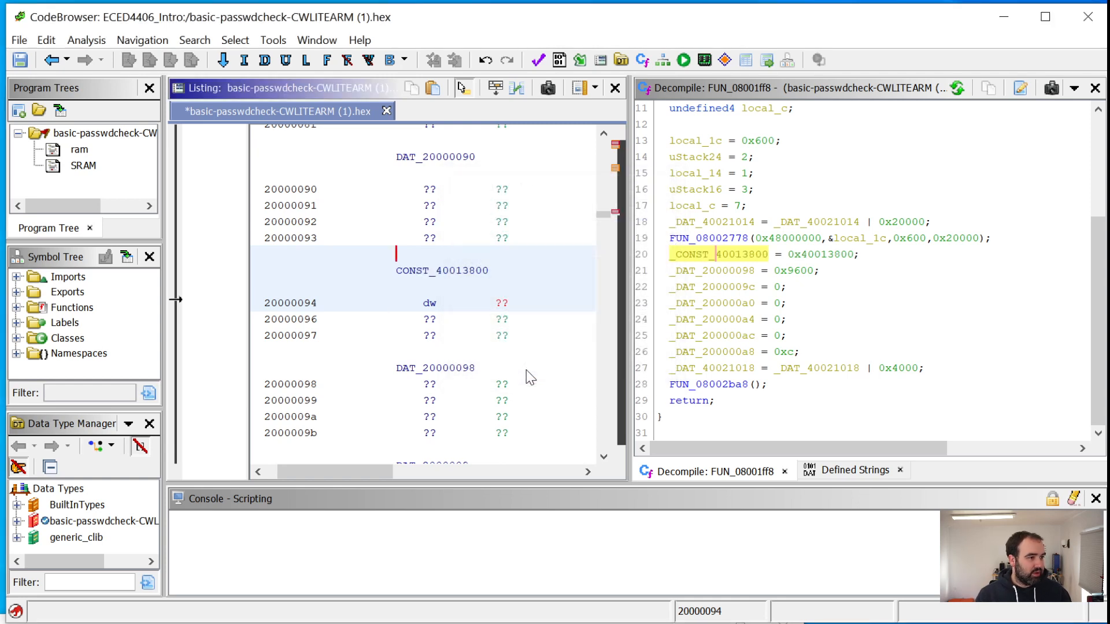
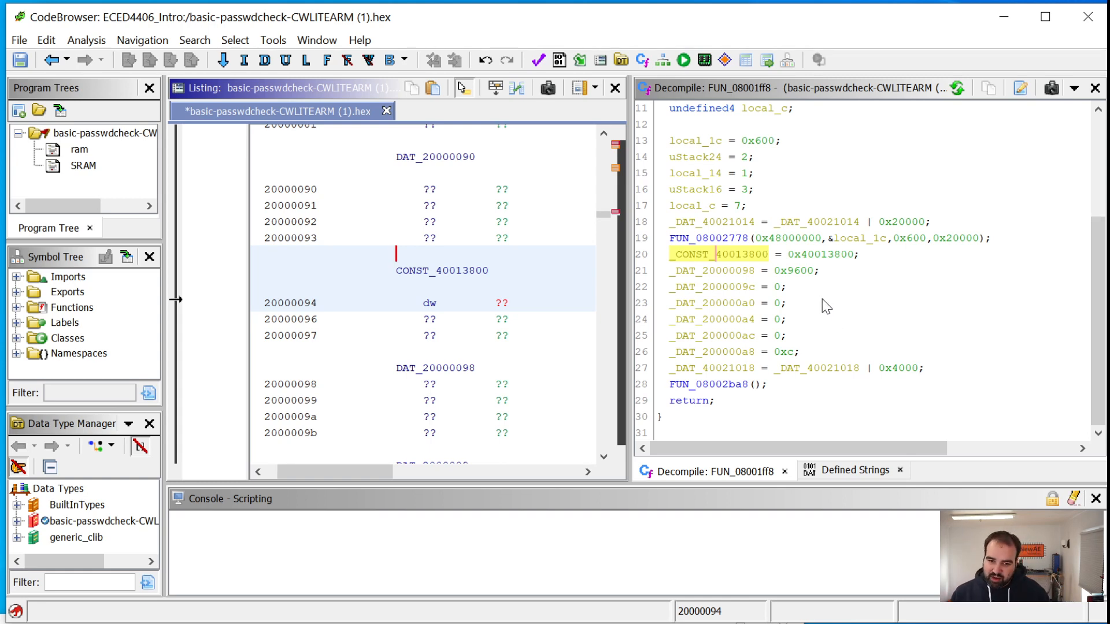
{"action": "left_click", "coordinate": [363, 461]}
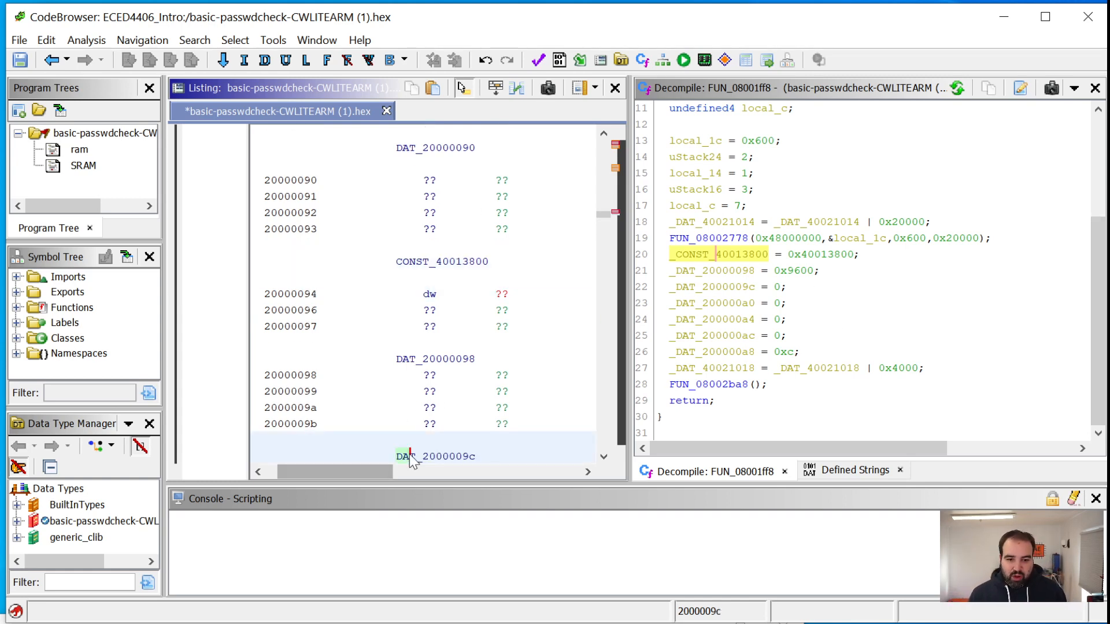
{"action": "left_click_drag", "start_coordinate": [367, 471], "coordinate": [318, 466]}
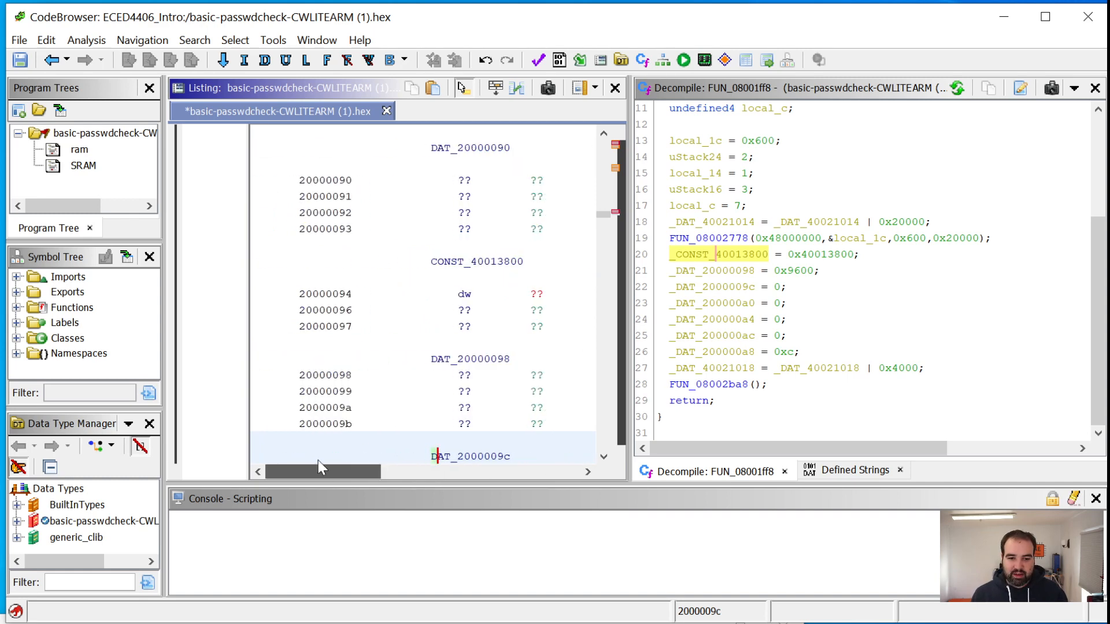
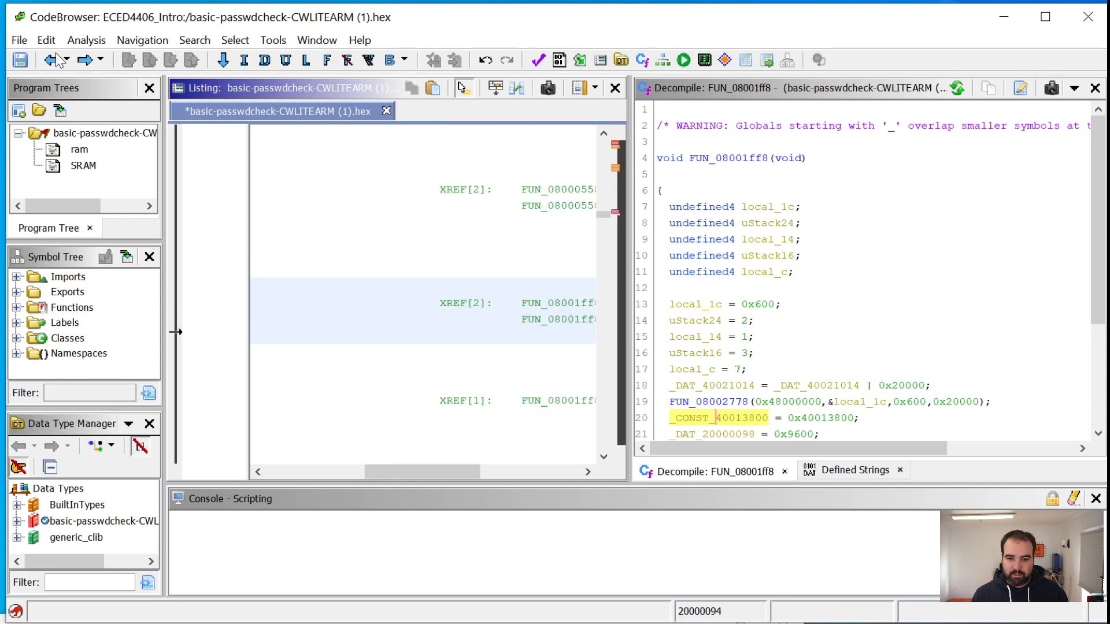
Return to the previously visited ptr_to_20000094 pointer at address 08002118 in the listing
{"action": "left_click", "coordinate": [56, 60]}
{"action": "left_click", "coordinate": [56, 60]}
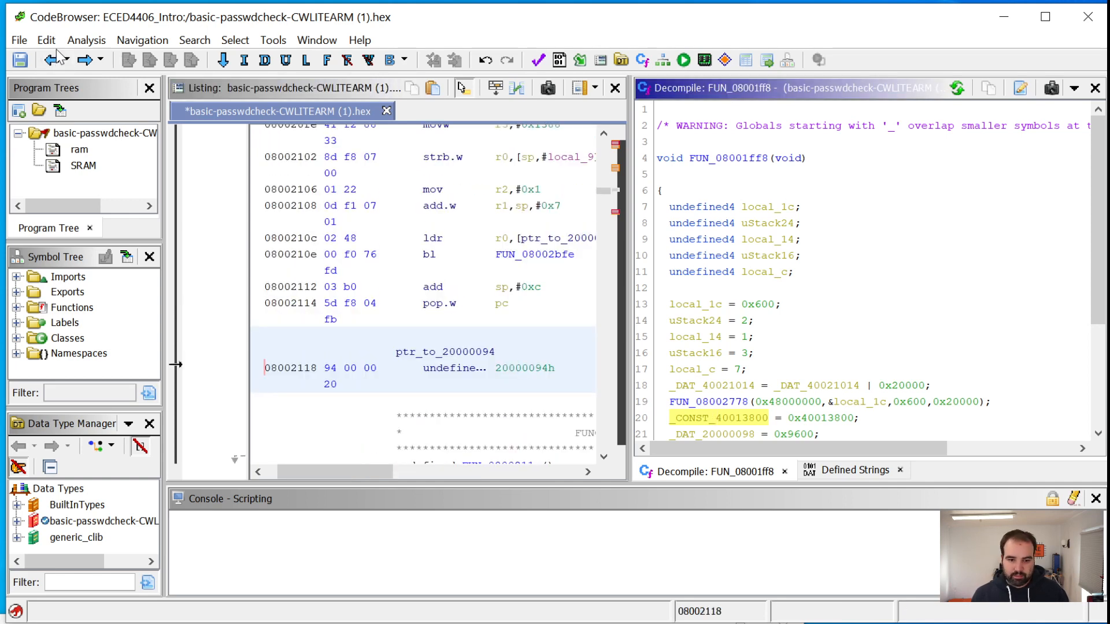
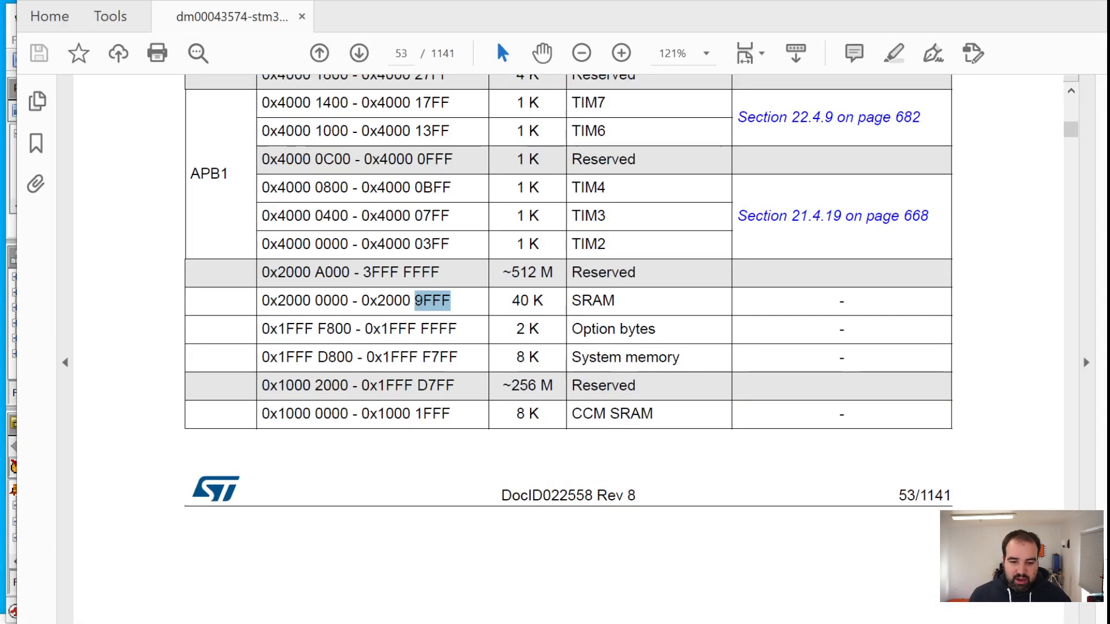
Examine the APB1 peripheral address ranges starting at 0x4000 in the STM32 reference manual's memory map table
{"action": "left_click", "coordinate": [616, 315]}
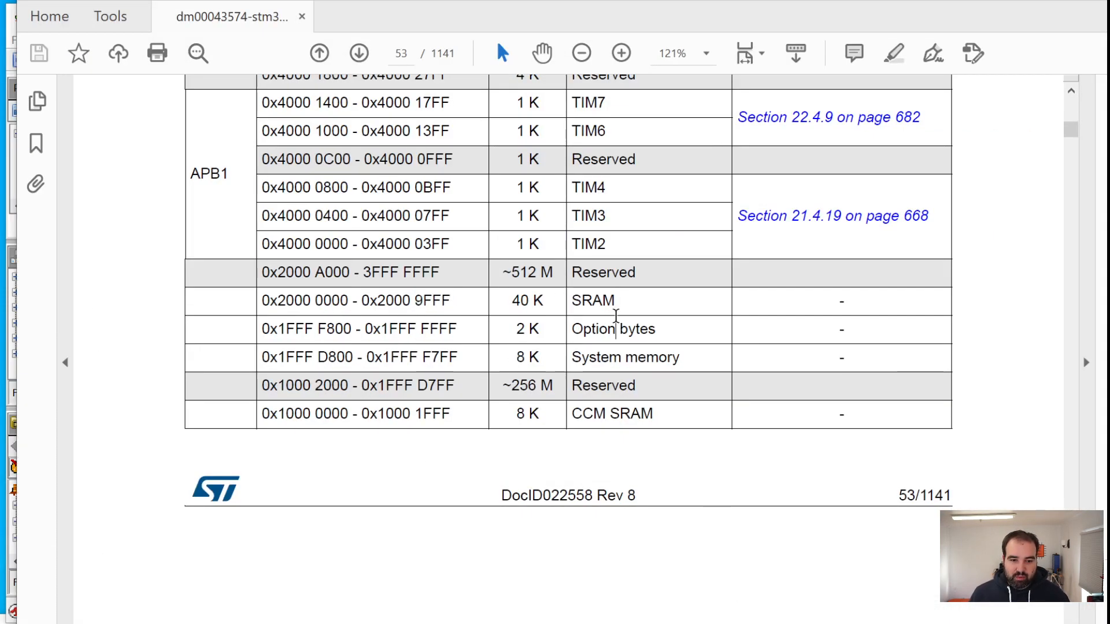
{"action": "scroll", "coordinate": [616, 315], "scroll_direction": "up", "scroll_amount": 5}
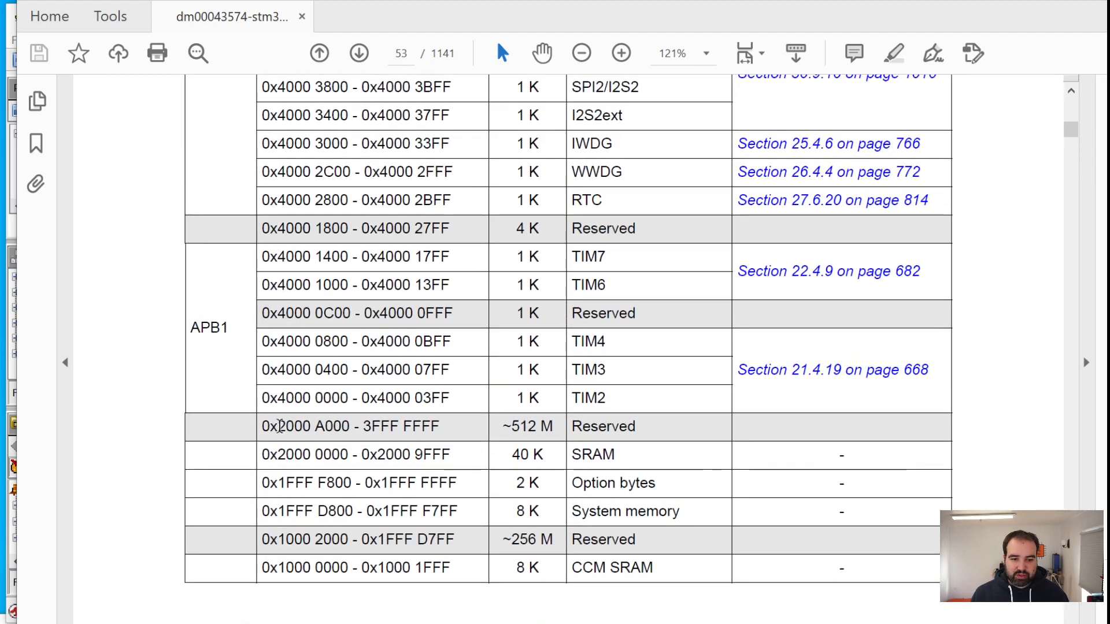
{"action": "left_click_drag", "start_coordinate": [262, 398], "coordinate": [311, 398]}
{"action": "scroll", "coordinate": [319, 390], "scroll_direction": "up", "scroll_amount": 5}
{"action": "scroll", "coordinate": [319, 391], "scroll_direction": "up", "scroll_amount": 20}
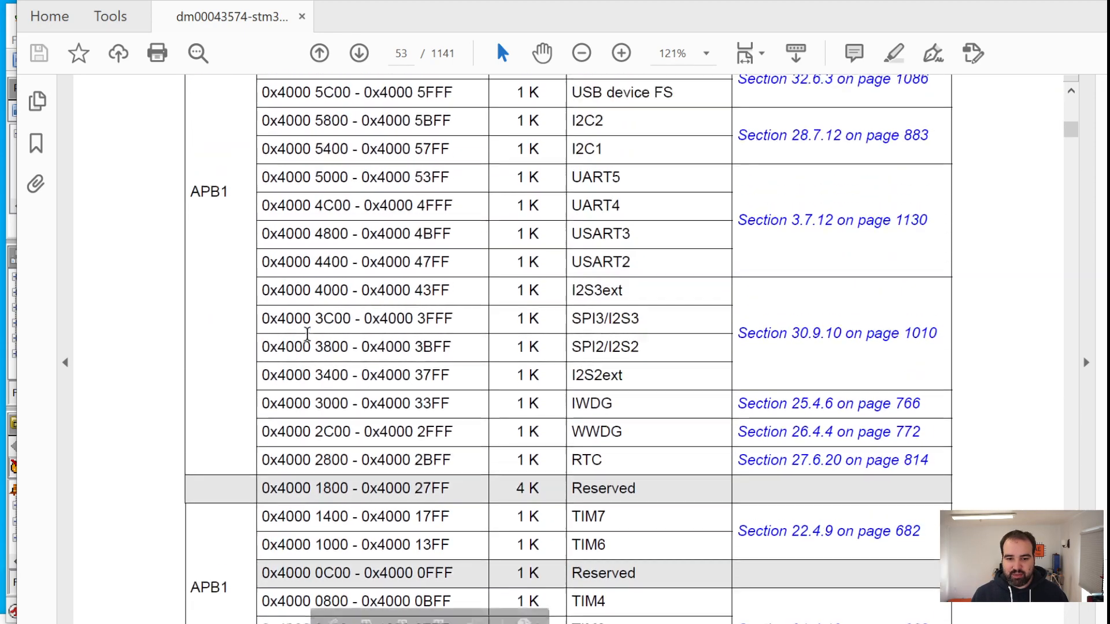
{"action": "scroll", "coordinate": [295, 323], "scroll_direction": "down", "scroll_amount": 20}
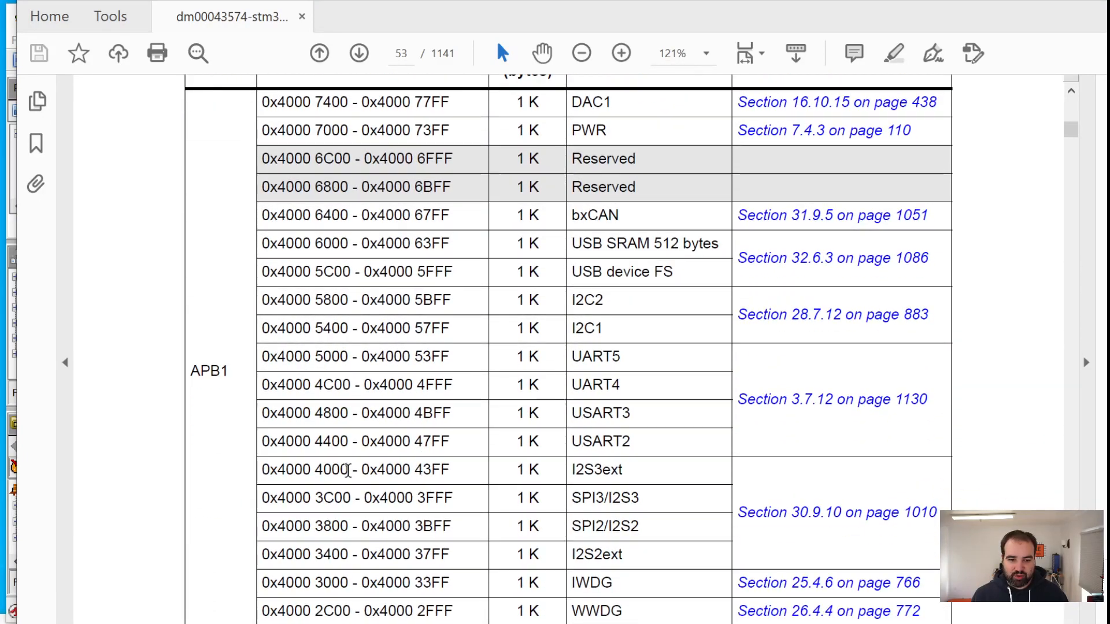
{"action": "scroll", "coordinate": [404, 474], "scroll_direction": "up", "scroll_amount": 5}
{"action": "scroll", "coordinate": [344, 461], "scroll_direction": "down", "scroll_amount": 5}
{"action": "scroll", "coordinate": [344, 461], "scroll_direction": "down", "scroll_amount": 4}
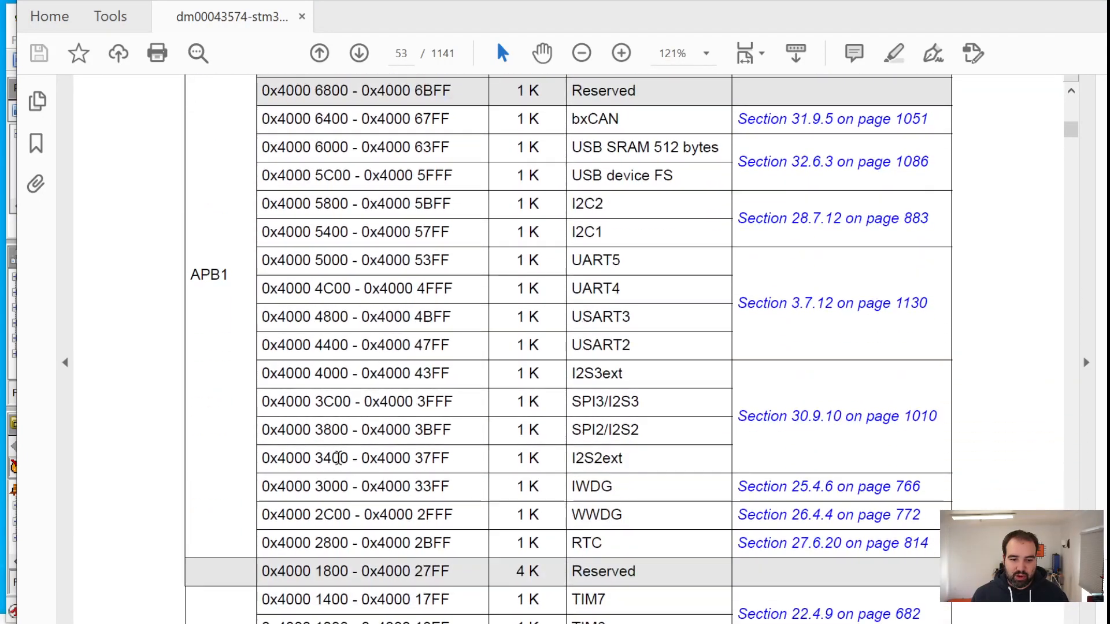
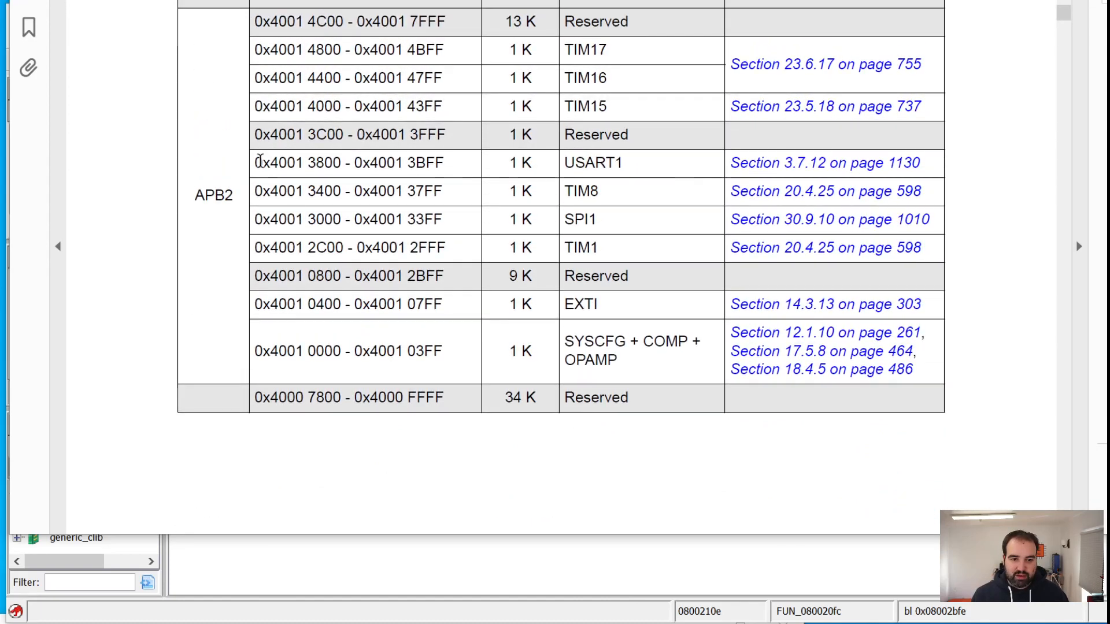
Copy the peripheral name USART1 from the 0x4001 3800 - 0x4001 3BFF row of the APB2 memory map table
{"action": "left_click_drag", "start_coordinate": [255, 159], "coordinate": [341, 163]}
{"action": "double_click", "coordinate": [595, 164]}
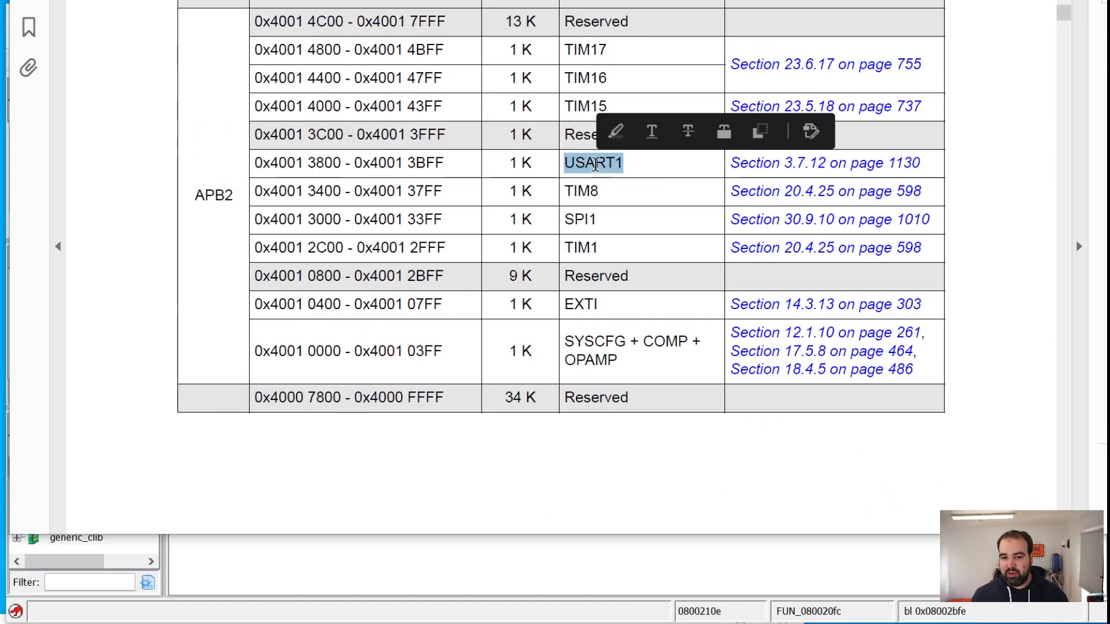
{"action": "right_click", "coordinate": [596, 165]}
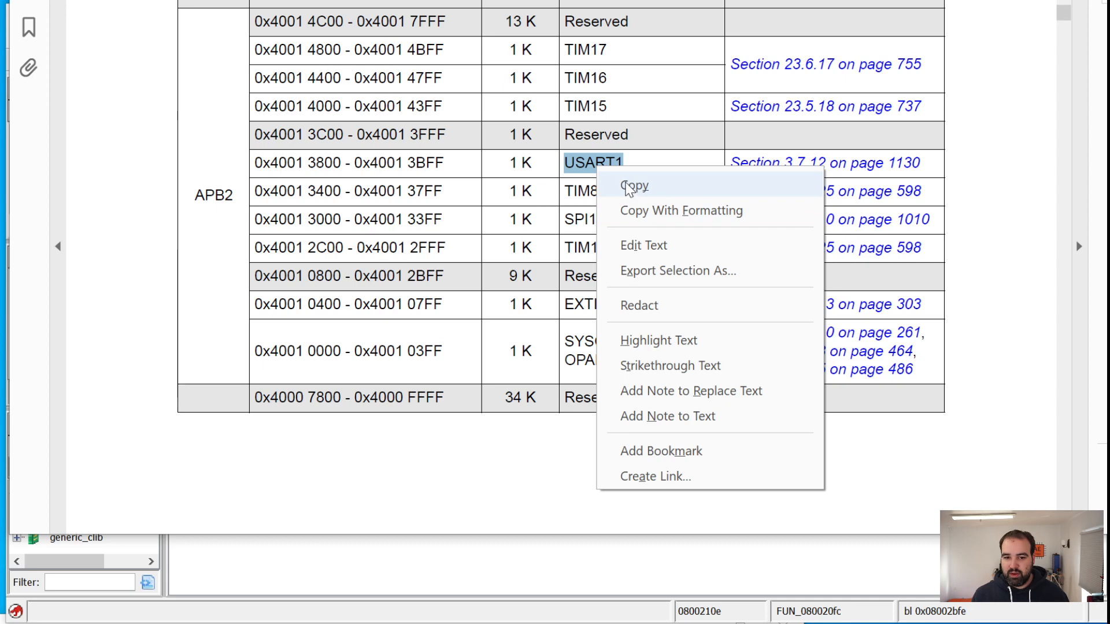
{"action": "left_click", "coordinate": [630, 186]}
Switch to Ghidra and rename the global variable CONST_40013800 in the FUN_08002bfe call to the copied name USART1
{"action": "key", "text": "alt+Tab"}
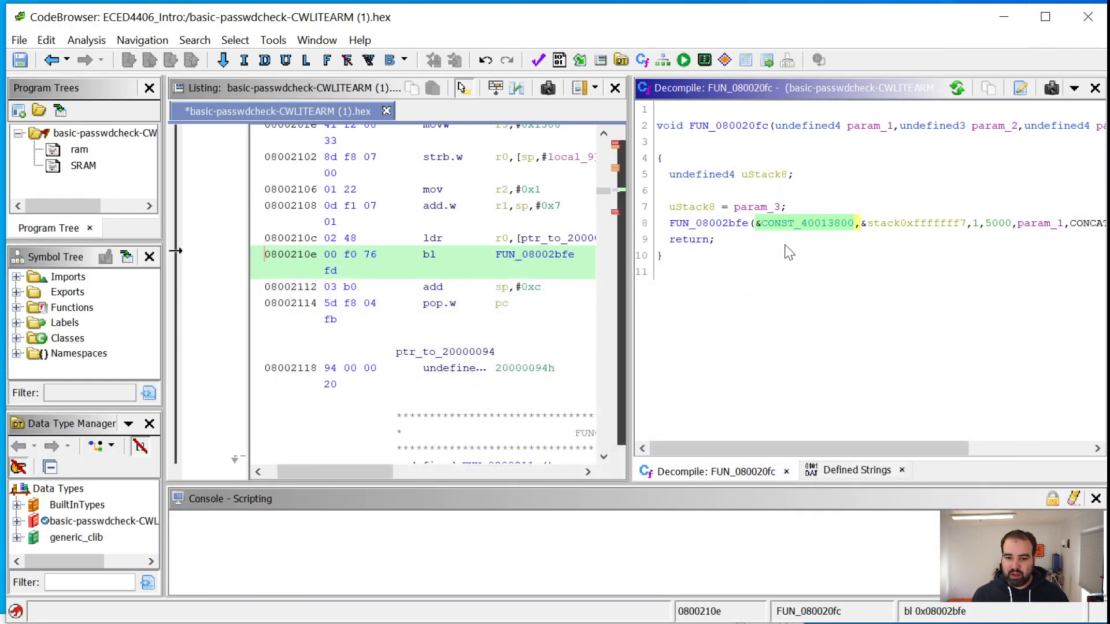
{"action": "right_click", "coordinate": [792, 227]}
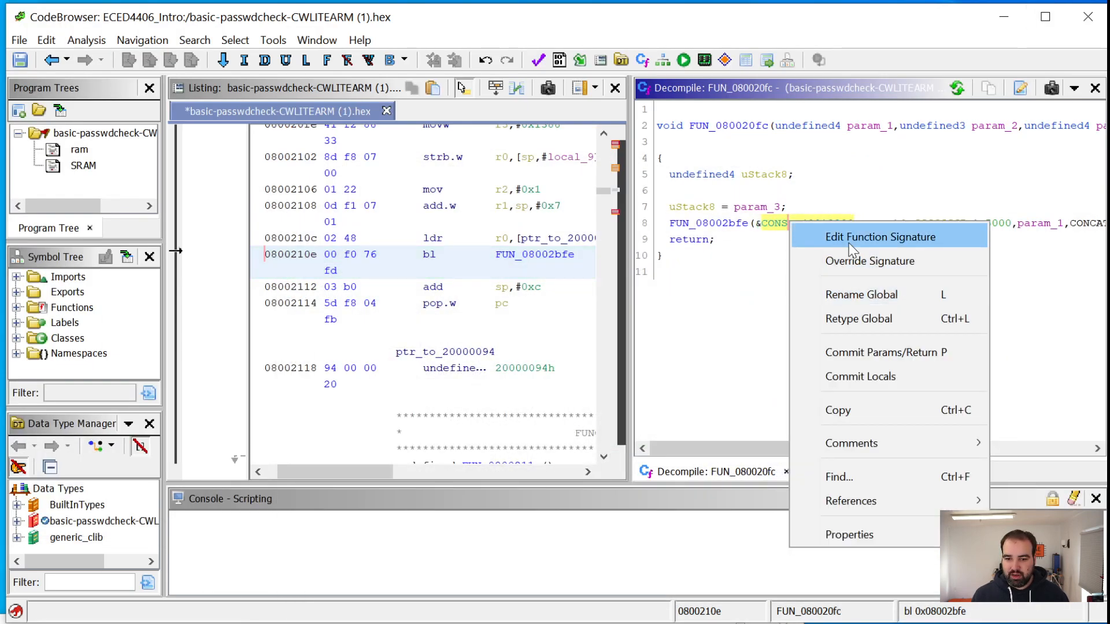
{"action": "left_click", "coordinate": [863, 296]}
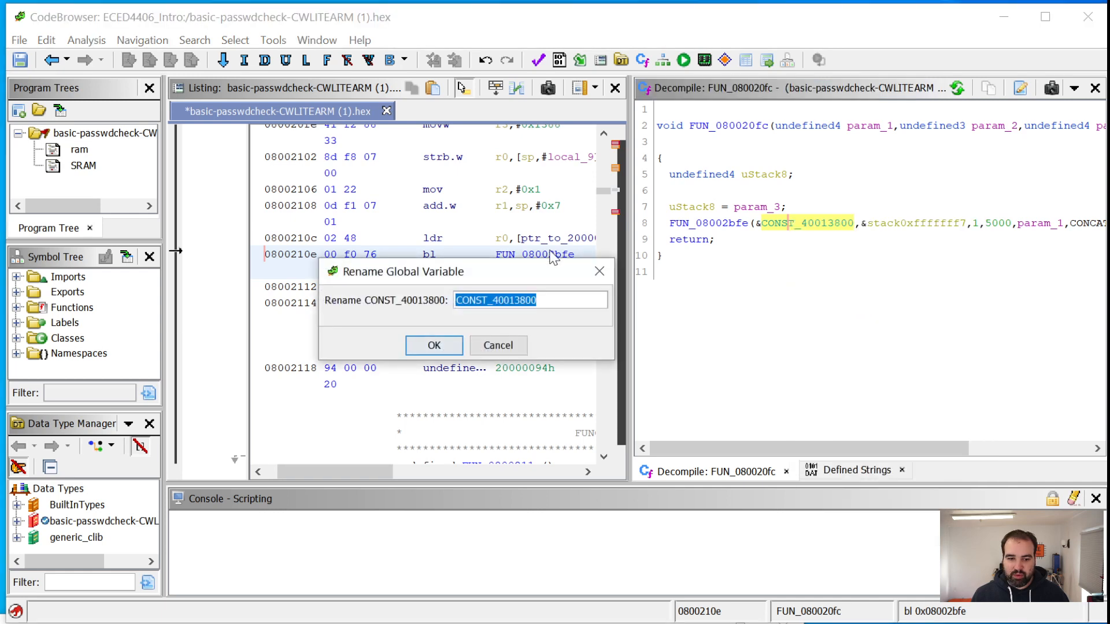
{"action": "key", "text": "ctrl+v"}
{"action": "left_click", "coordinate": [422, 347]}
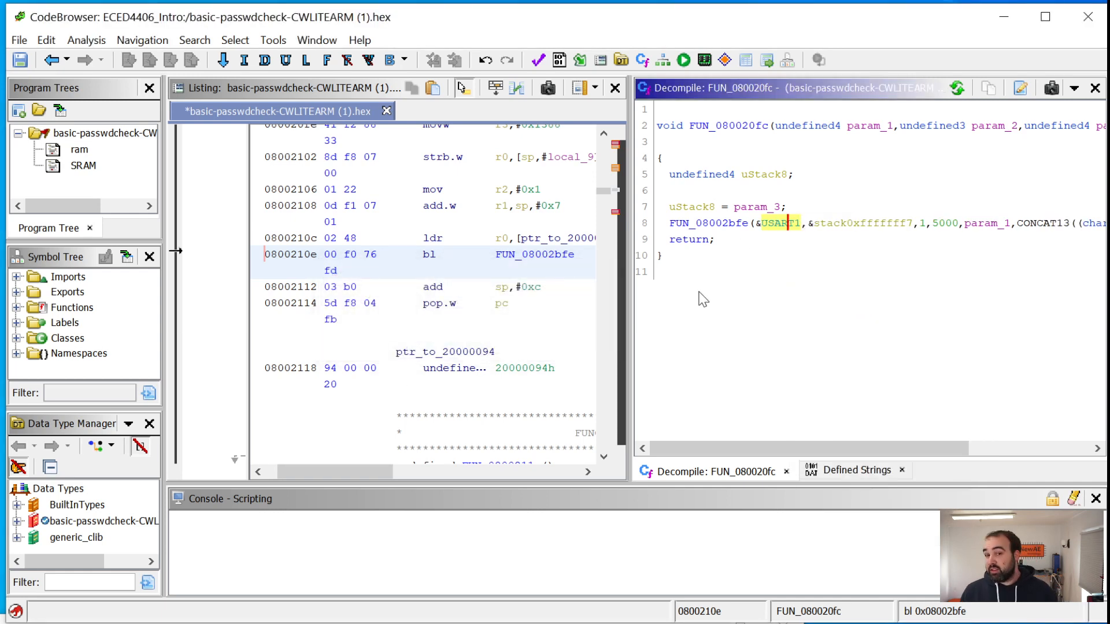
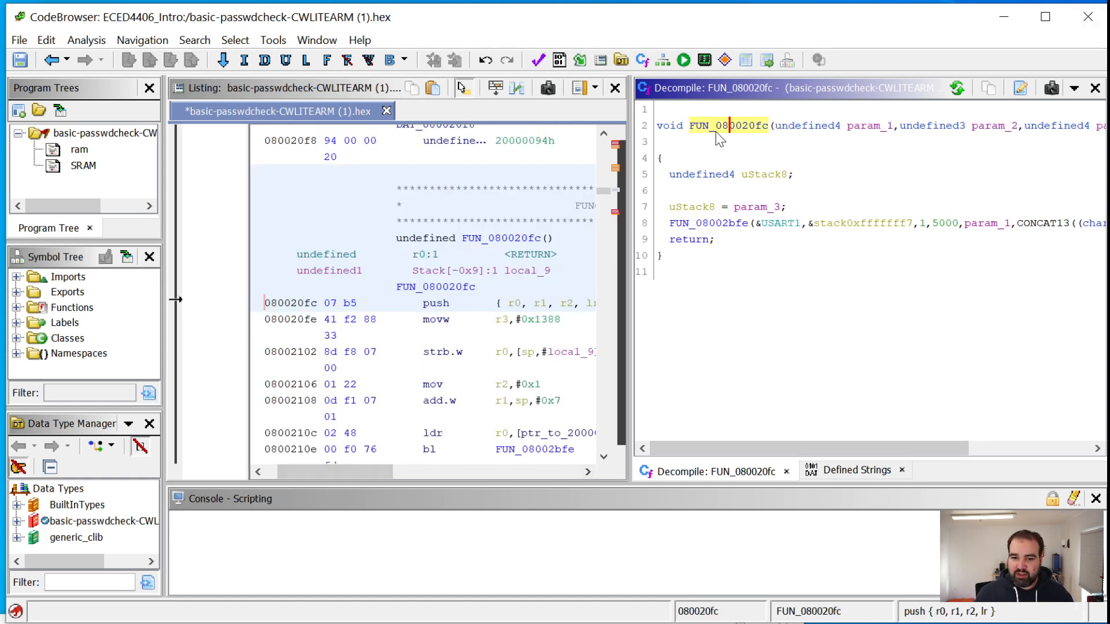
Rename the function FUN_080020fc to print_char_to_usart1
{"action": "right_click", "coordinate": [703, 126]}
{"action": "left_click", "coordinate": [743, 169]}
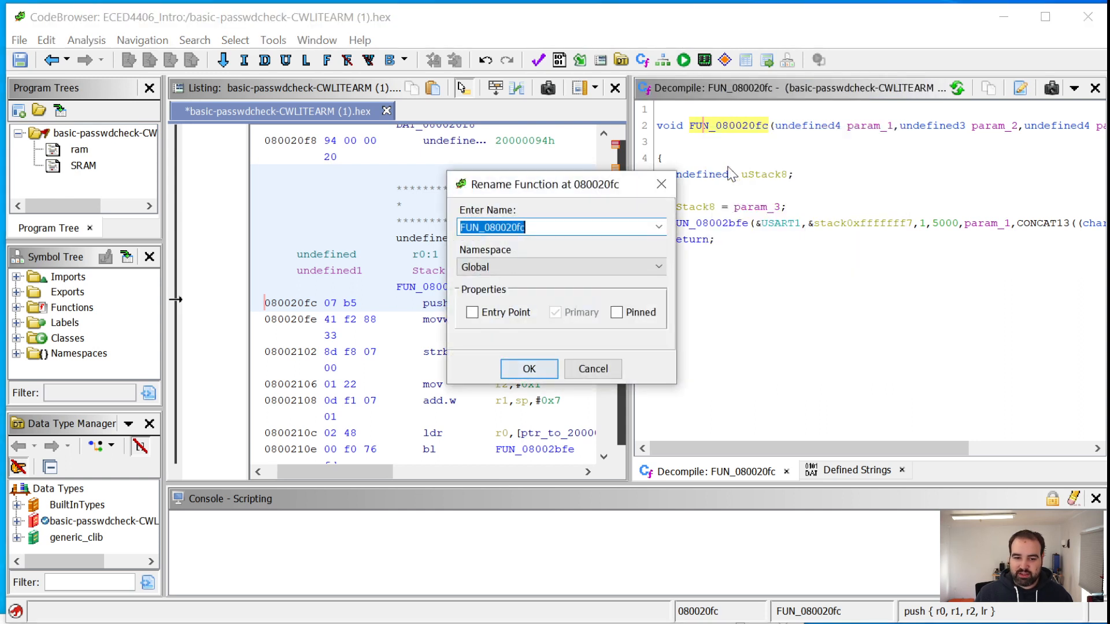
{"action": "type", "text": "PRINT_TO_"}
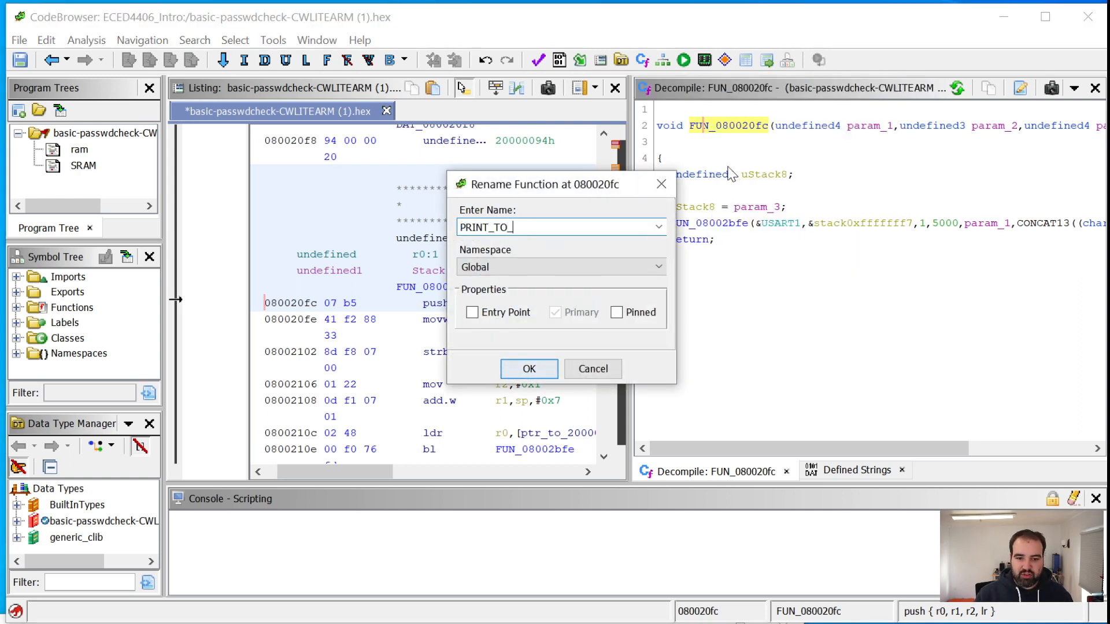
{"action": "type", "text": "USART1"}
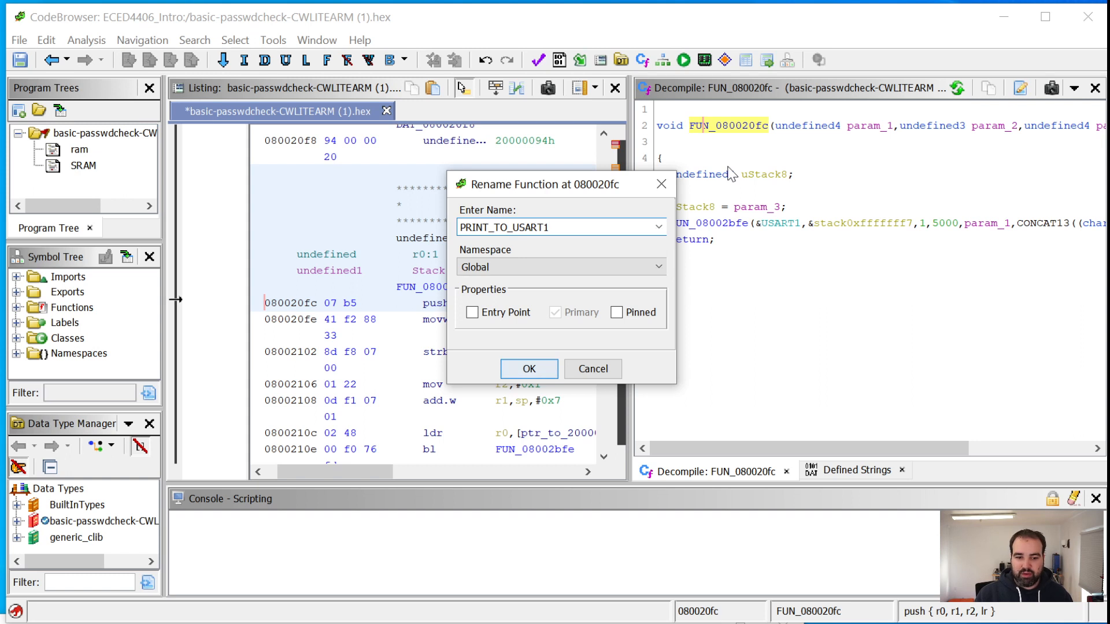
{"action": "key", "text": "Home"}
{"action": "key", "text": "Right"}
{"action": "key", "text": "ctrl+a"}
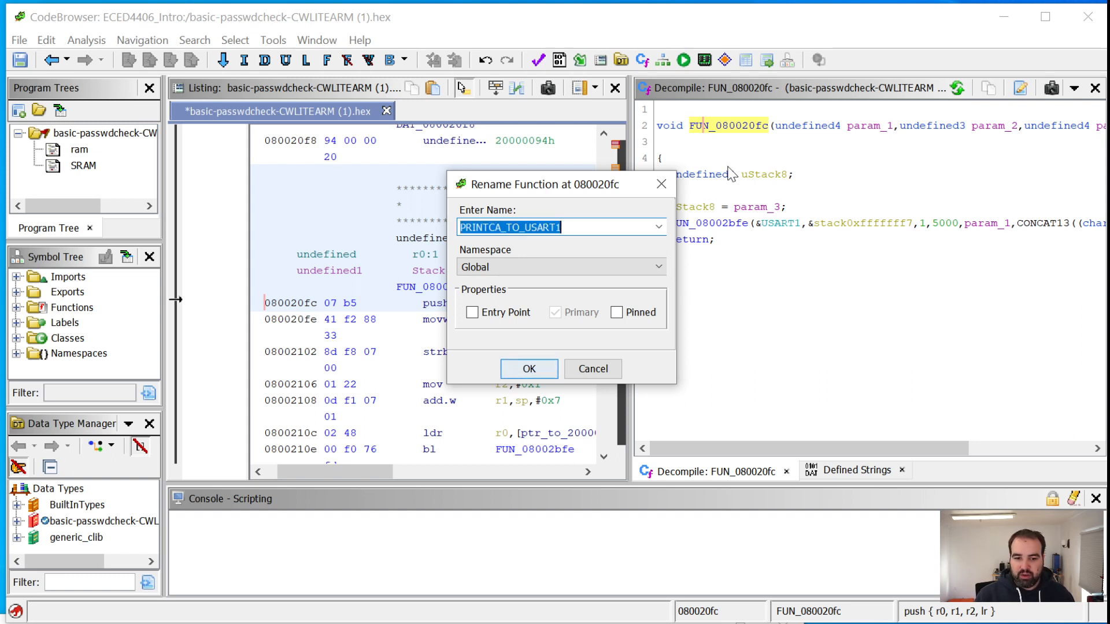
{"action": "type", "text": "print_char_to_"}
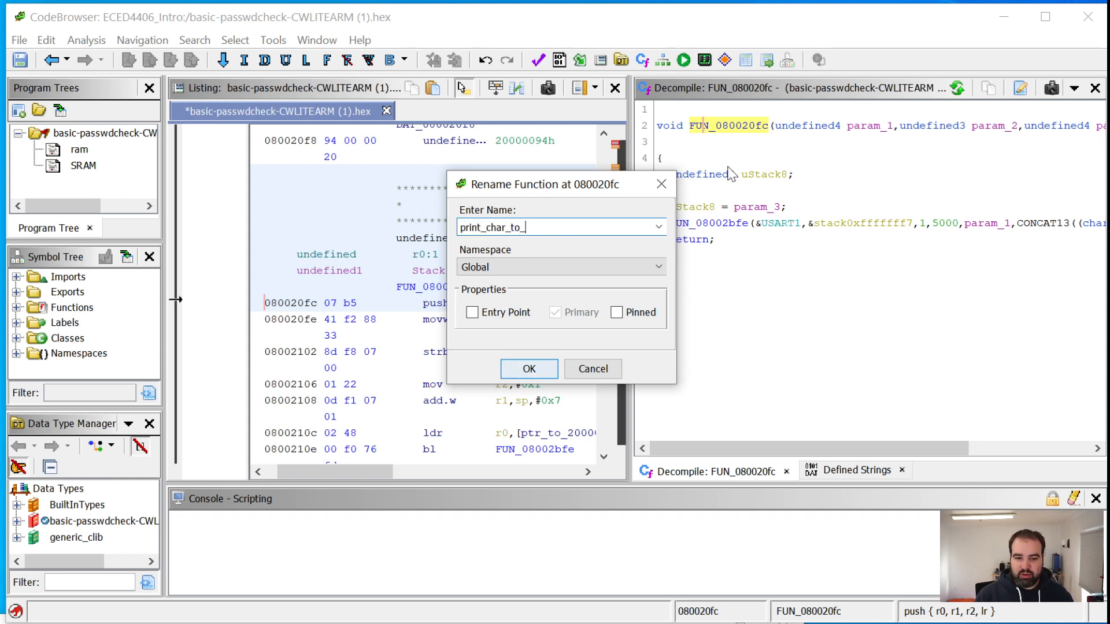
{"action": "type", "text": "usart1"}
{"action": "key", "text": "Return"}
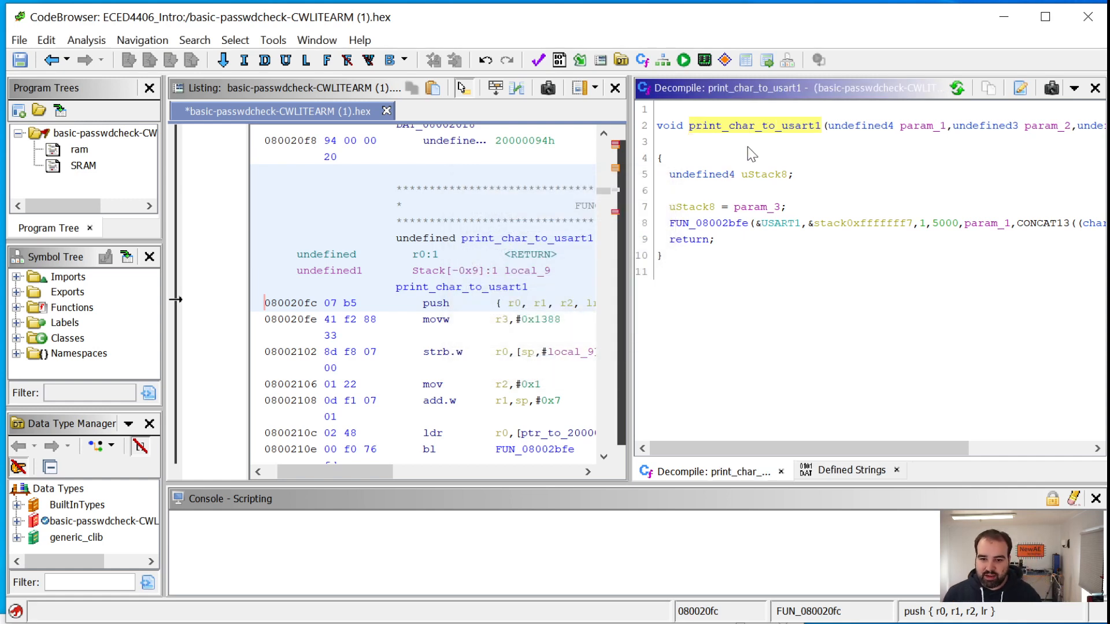
{"action": "left_click_drag", "start_coordinate": [839, 452], "coordinate": [815, 462]}
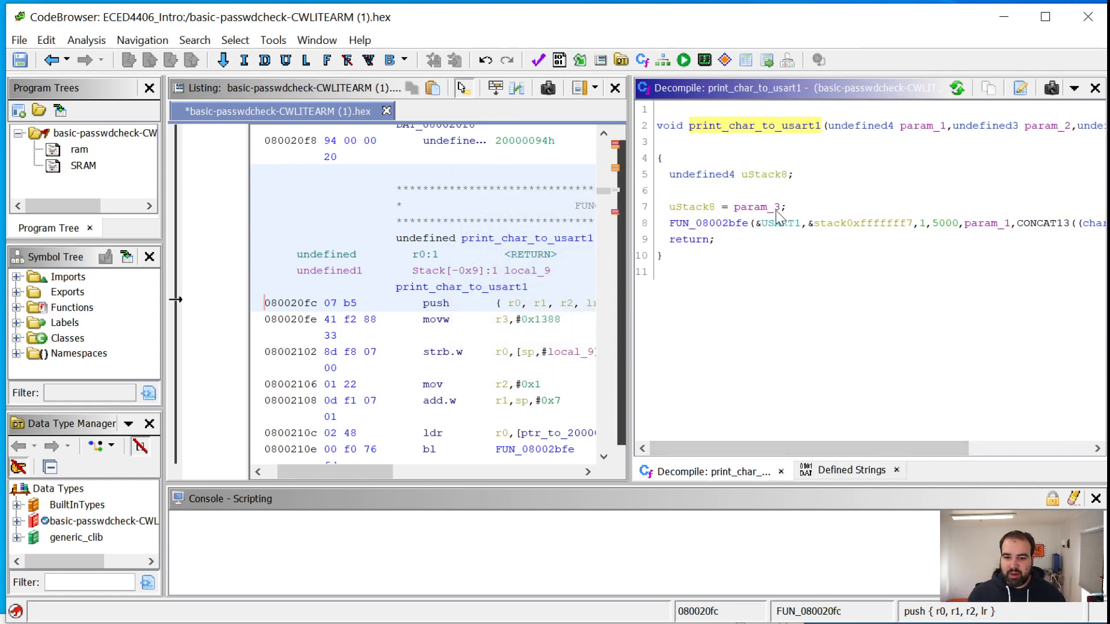
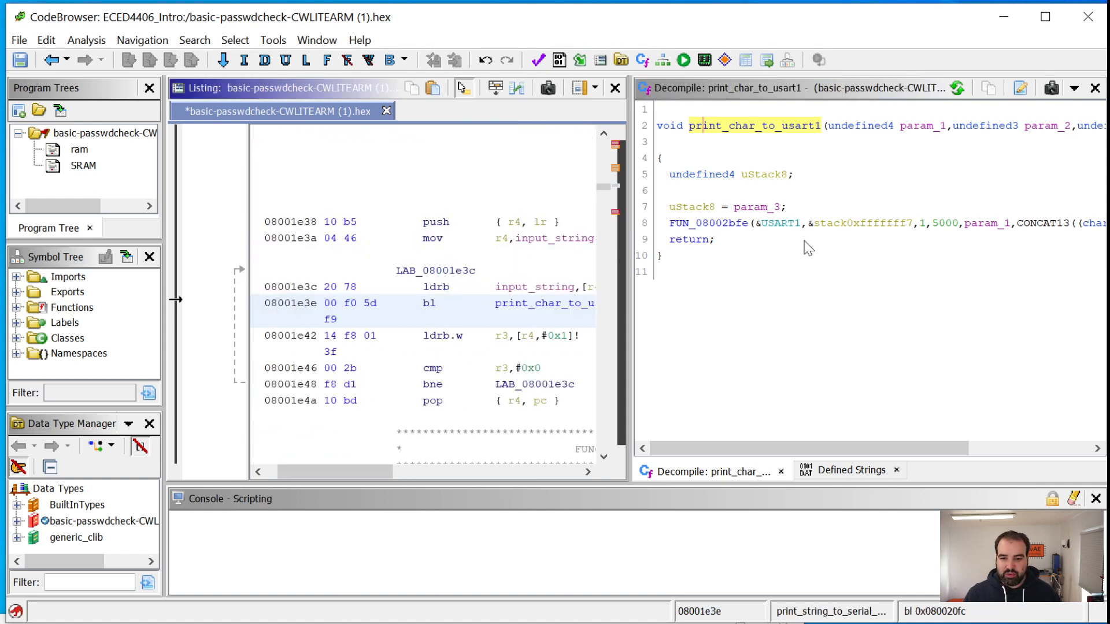
Return to the print_string_to_serial_port function, then check the USART1 entry in the STM32 reference manual's memory map in Adobe Acrobat
{"action": "key", "text": "alt+Left"}
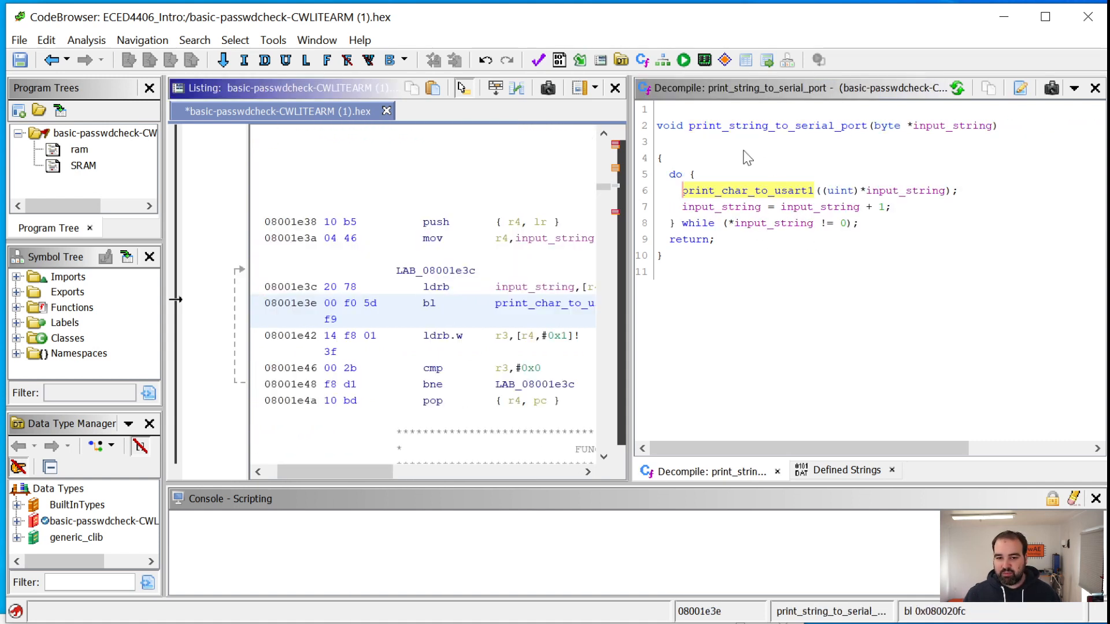
{"action": "mouse_move", "coordinate": [739, 128]}
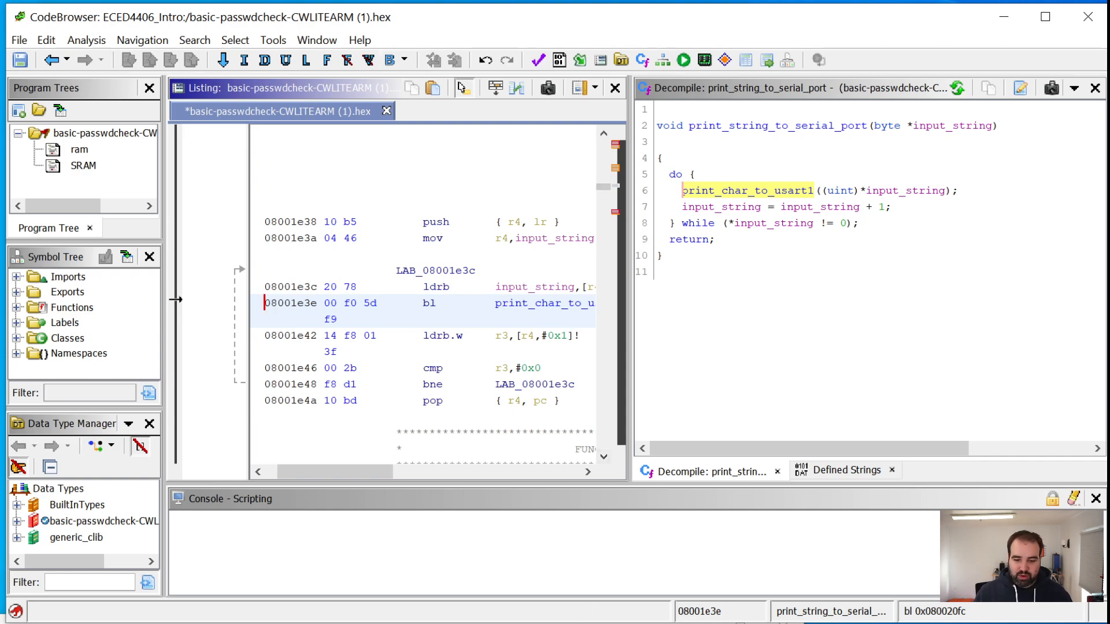
{"action": "key", "text": "alt+Tab"}
{"action": "left_click_drag", "start_coordinate": [632, 0], "coordinate": [748, 63]}
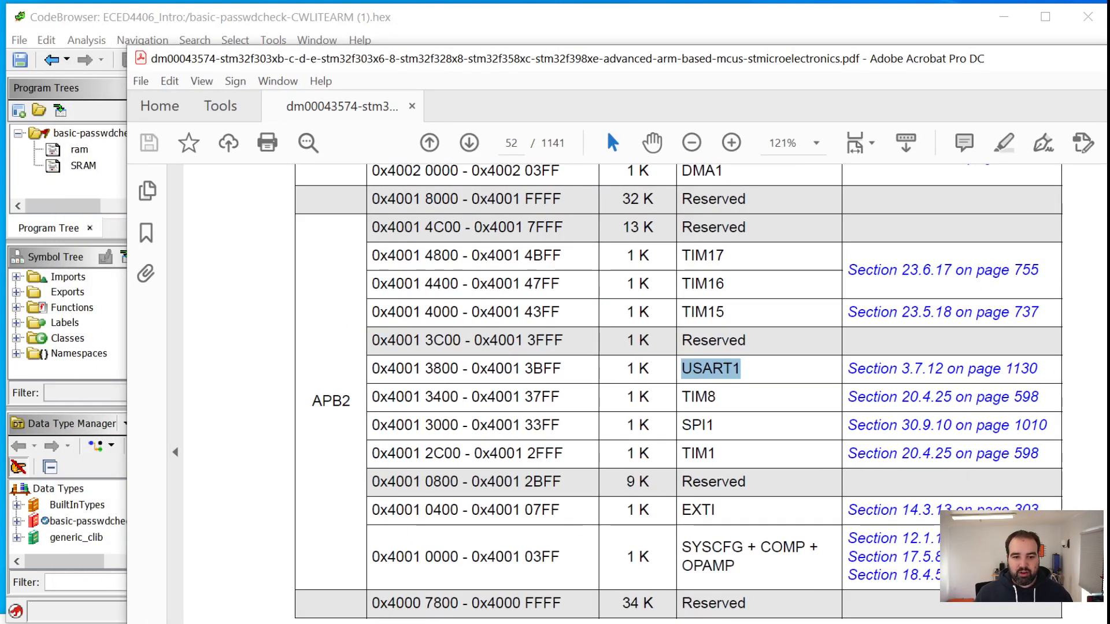
{"action": "key", "text": "alt+Tab"}
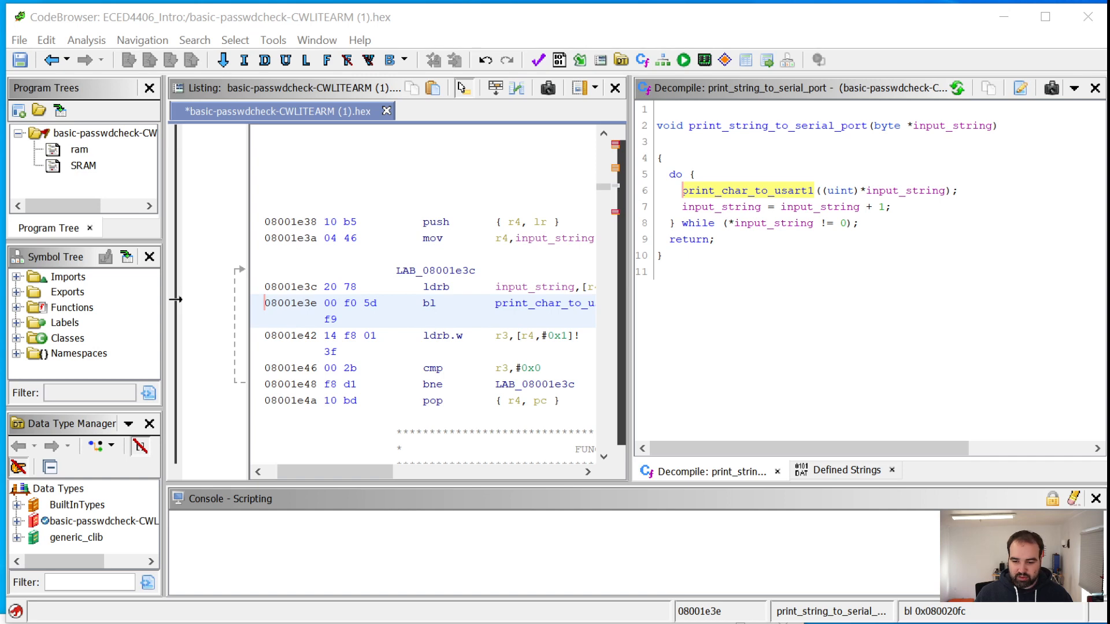
Switch to the browser and open the raw STM32F303.svd file from the GhidraSetupIntro folder of the eced4406 repository
{"action": "key", "text": "alt+Tab"}
{"action": "left_click", "coordinate": [220, 32]}
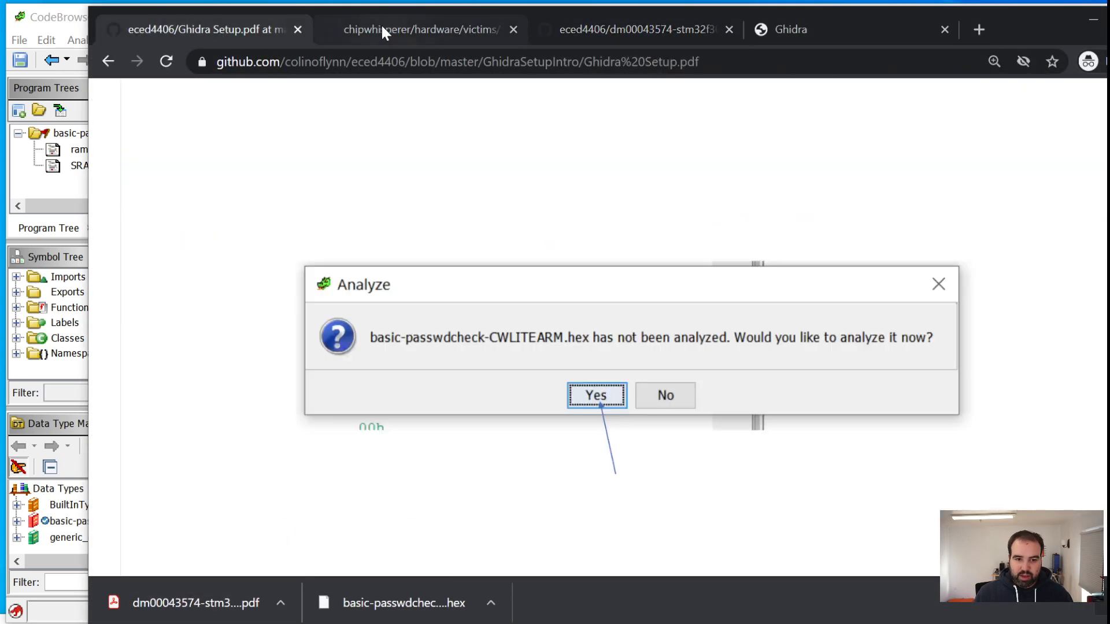
{"action": "left_click", "coordinate": [108, 61]}
{"action": "scroll", "coordinate": [359, 299], "scroll_direction": "down", "scroll_amount": 5}
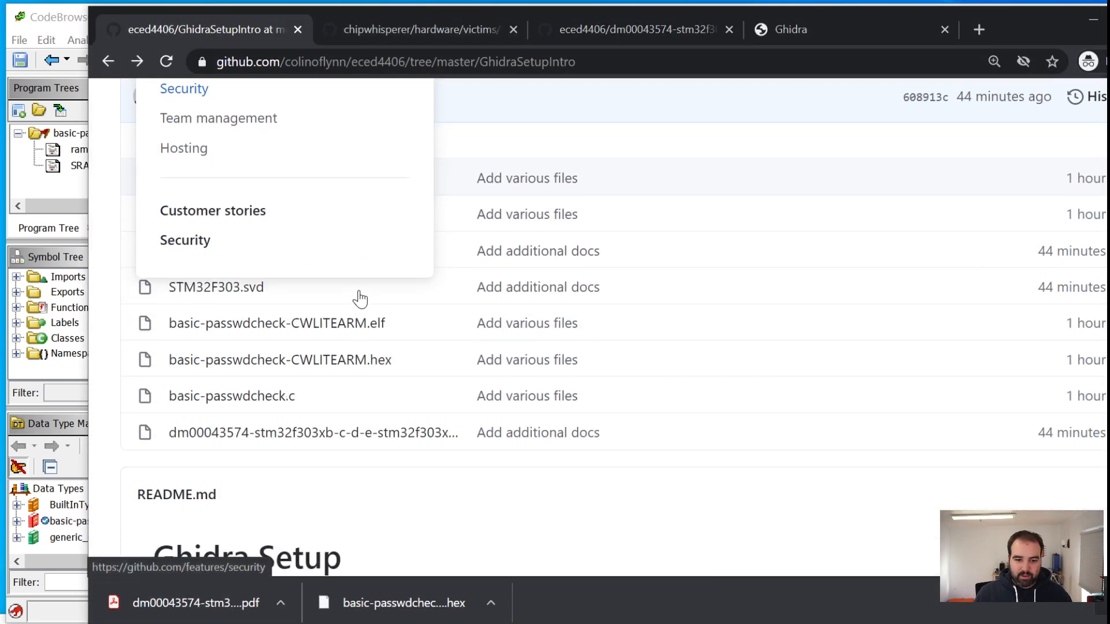
{"action": "left_click", "coordinate": [211, 288]}
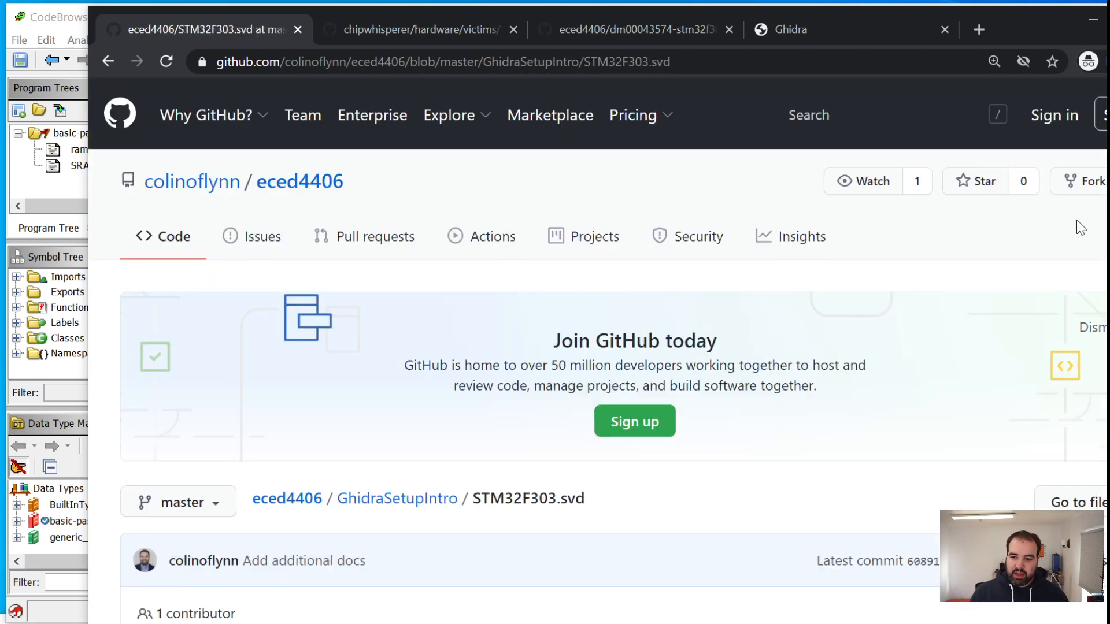
{"action": "scroll", "coordinate": [1080, 228], "scroll_direction": "down", "scroll_amount": 5}
{"action": "left_click", "coordinate": [633, 417]}
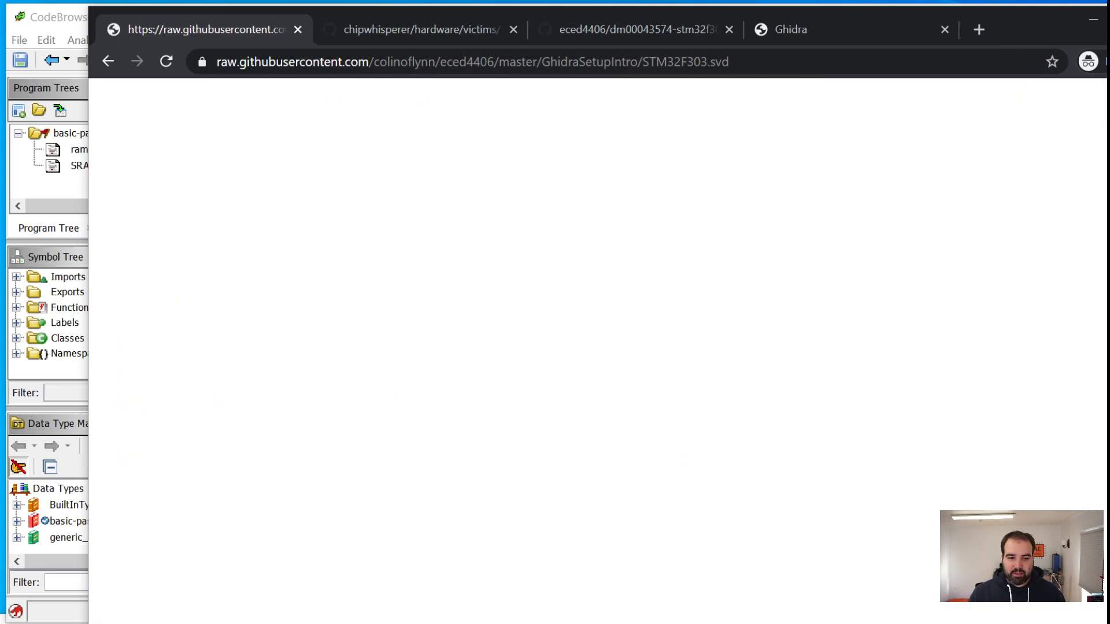
Search the SVD file for USART1, highlight the base address in its peripheral definition, and return to Ghidra
{"action": "scroll", "coordinate": [896, 247], "scroll_direction": "down", "scroll_amount": 20}
{"action": "key", "text": "ctrl+f"}
{"action": "type", "text": "USART1"}
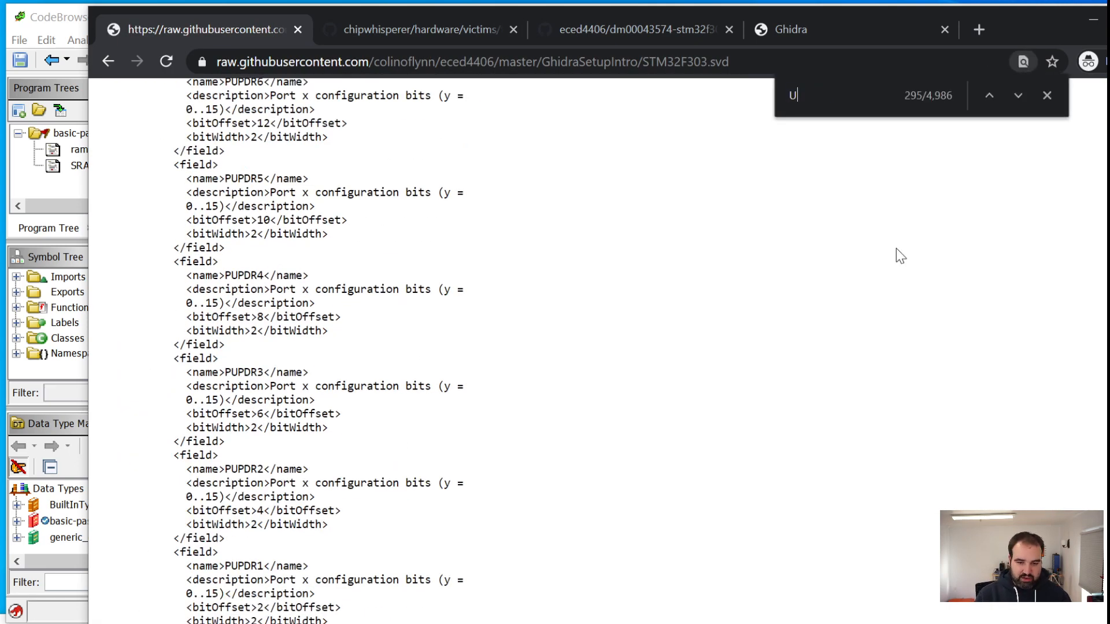
{"action": "key", "text": "Return"}
{"action": "key", "text": "Return"}
{"action": "key", "text": "Return"}
{"action": "key", "text": "Return"}
{"action": "key", "text": "Return"}
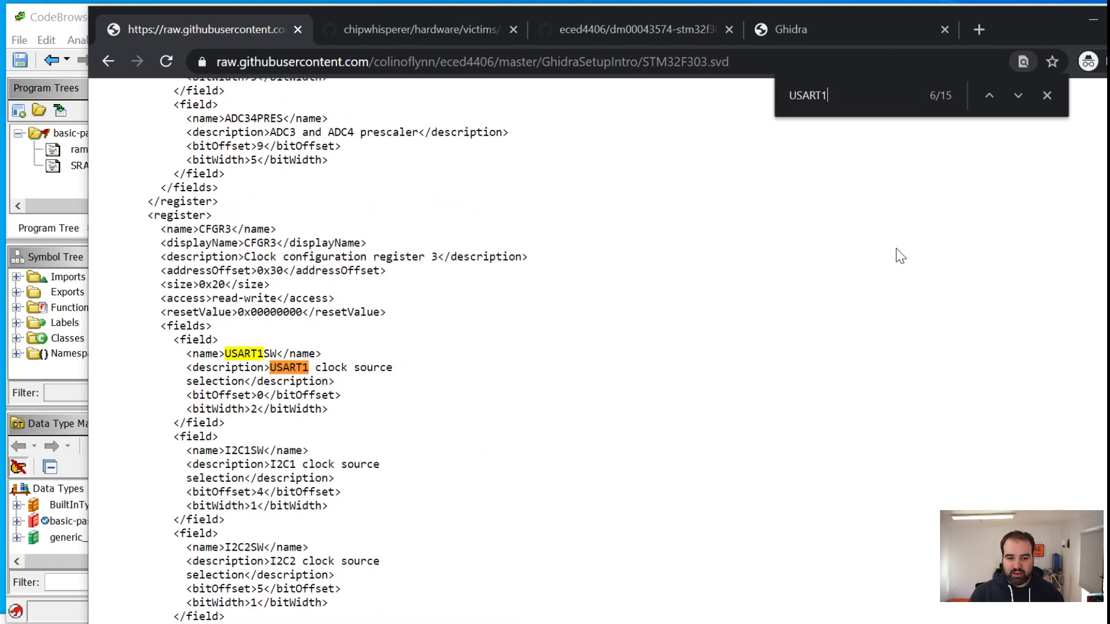
{"action": "key", "text": "Return"}
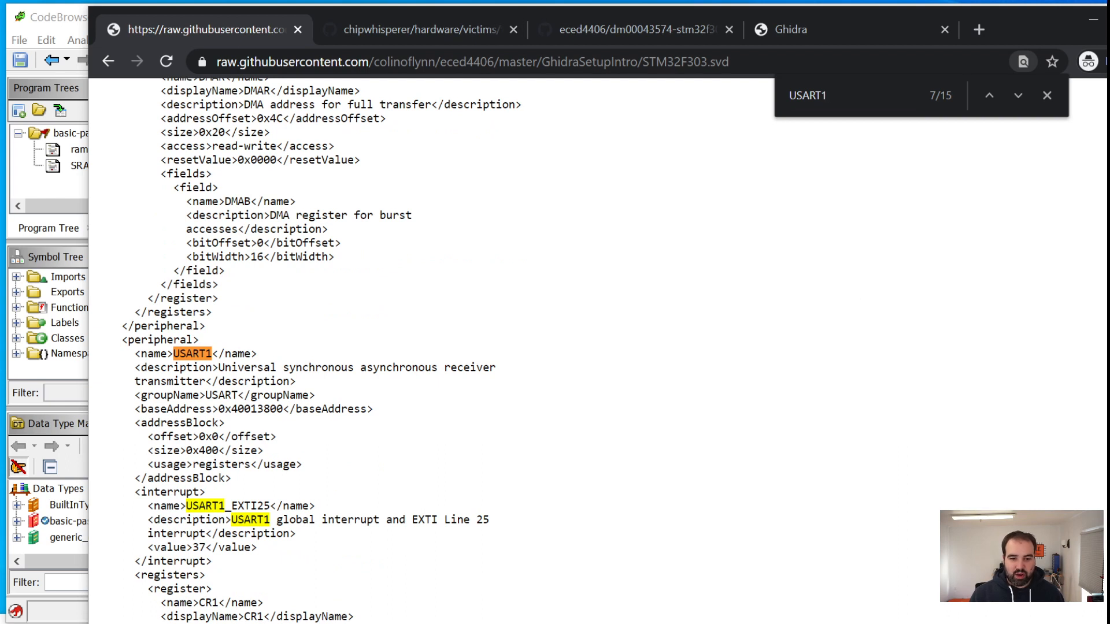
{"action": "double_click", "coordinate": [250, 409]}
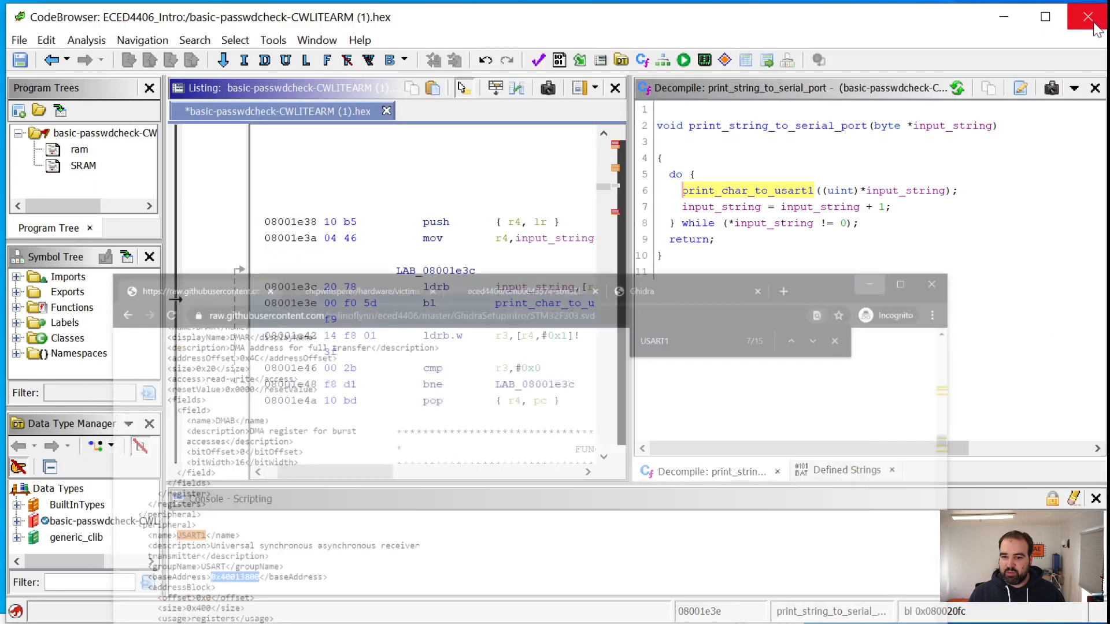
{"action": "left_click", "coordinate": [1094, 20]}
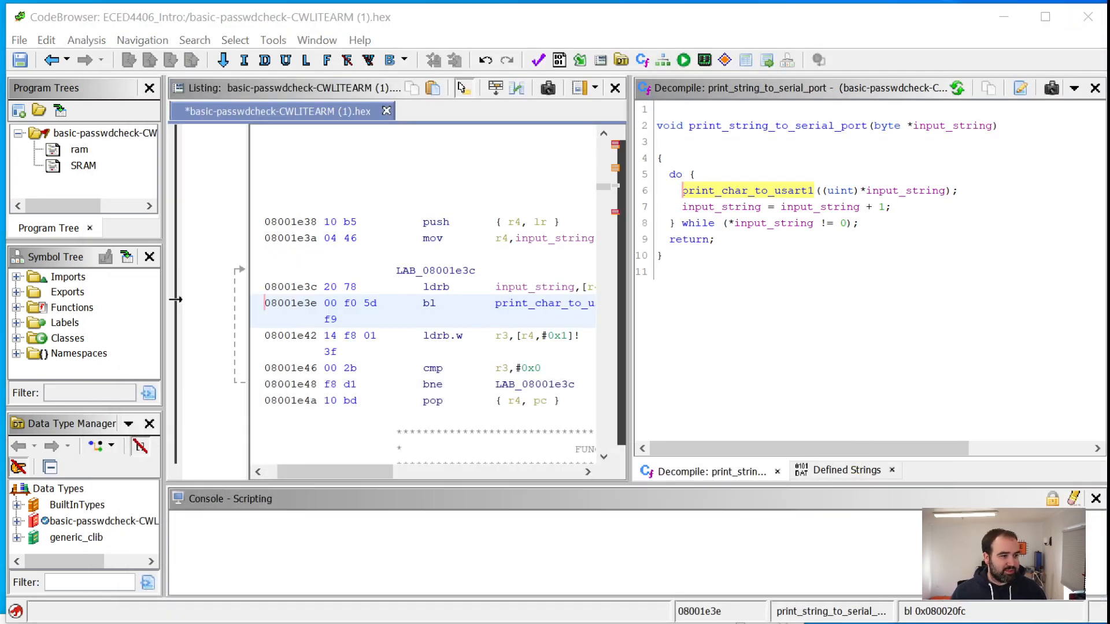